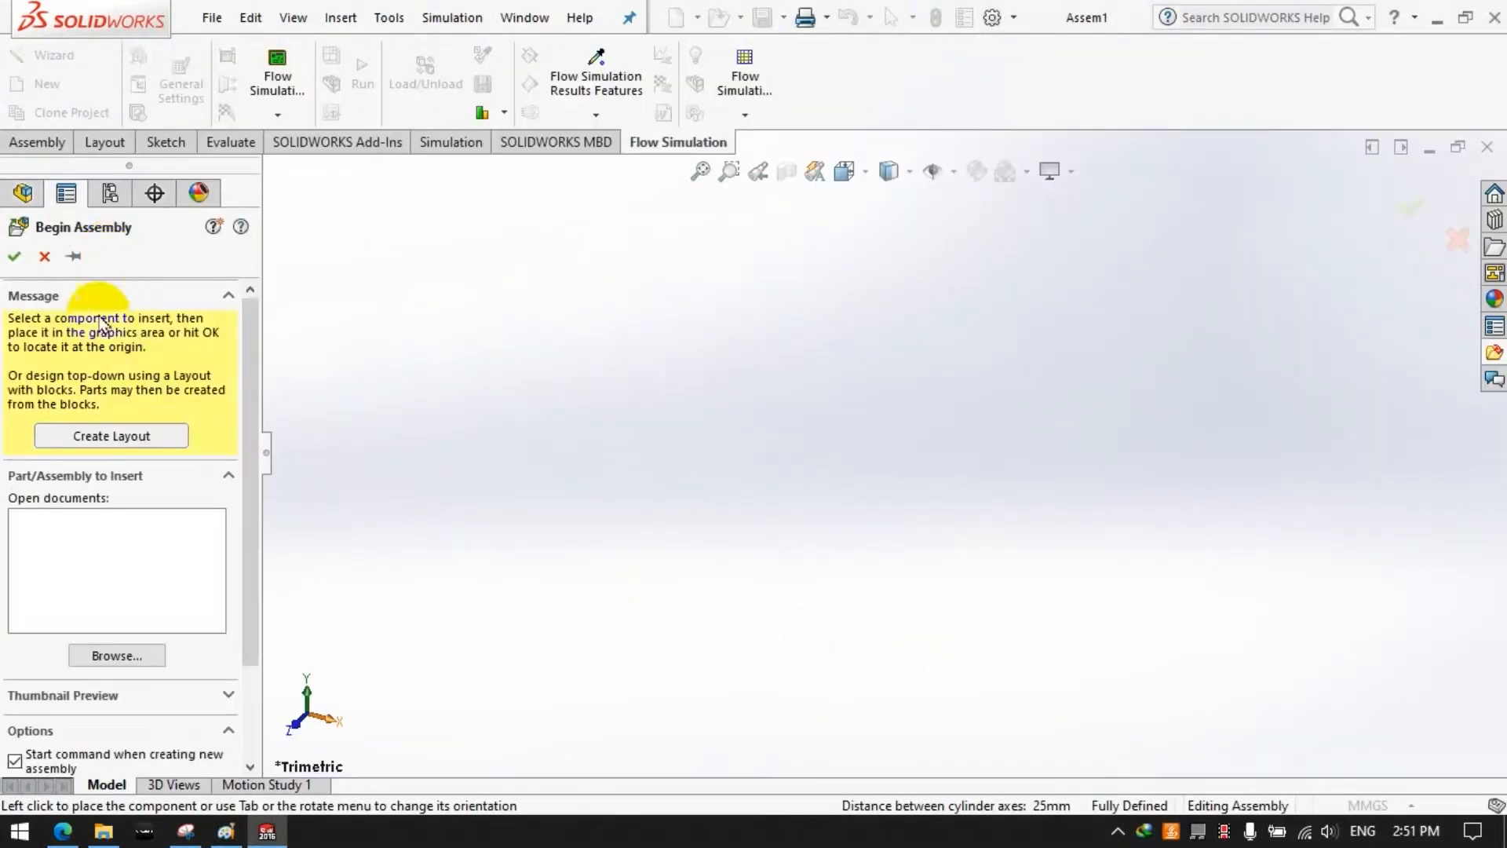
Step: Dismiss the begin-assembly prompt and insert a new empty part into the assembly
{"action": "left_click", "coordinate": [45, 256]}
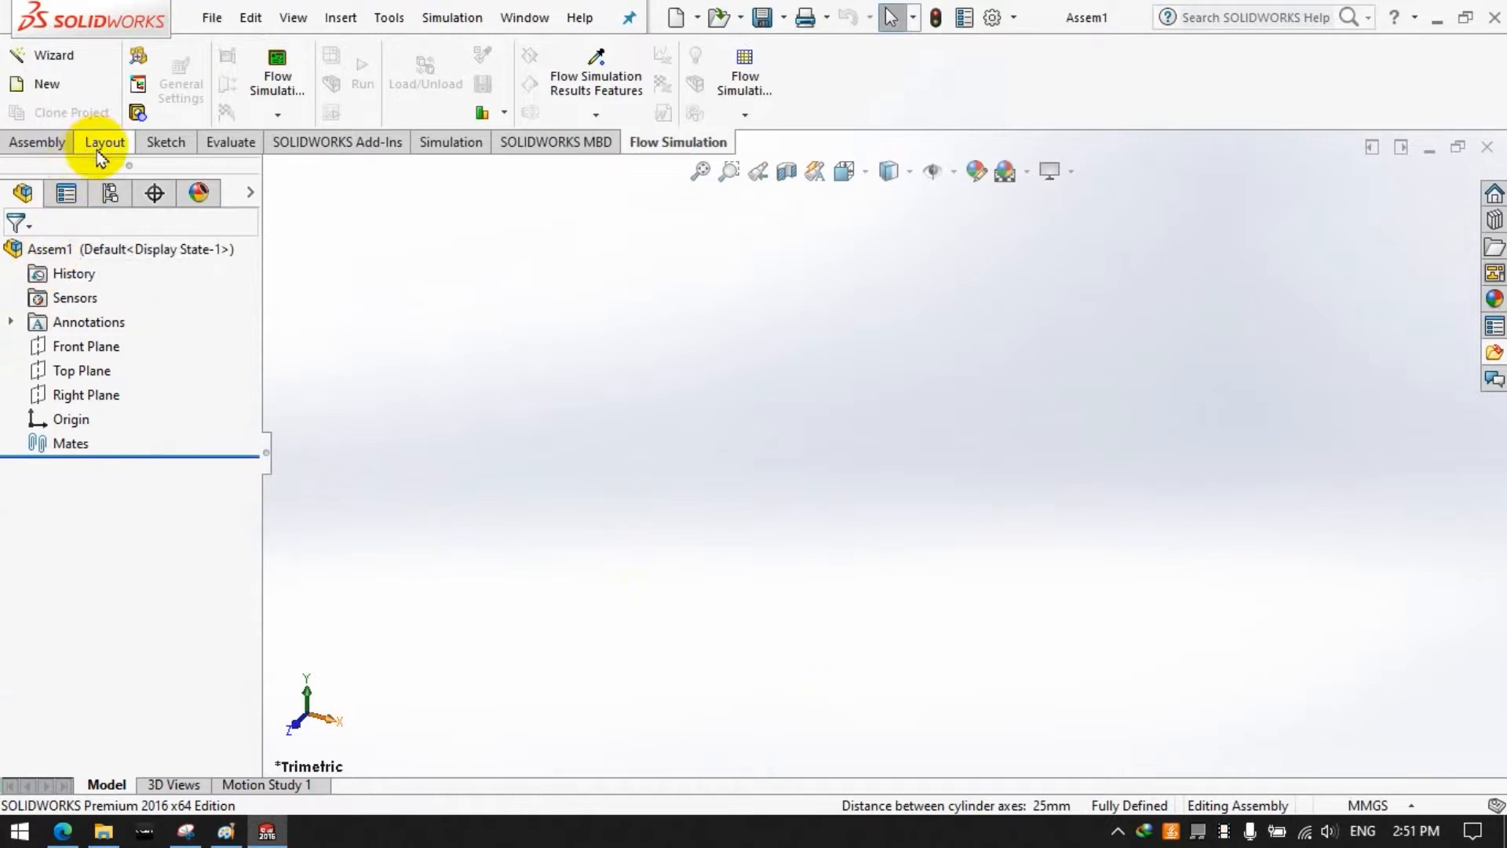
{"action": "left_click", "coordinate": [43, 145]}
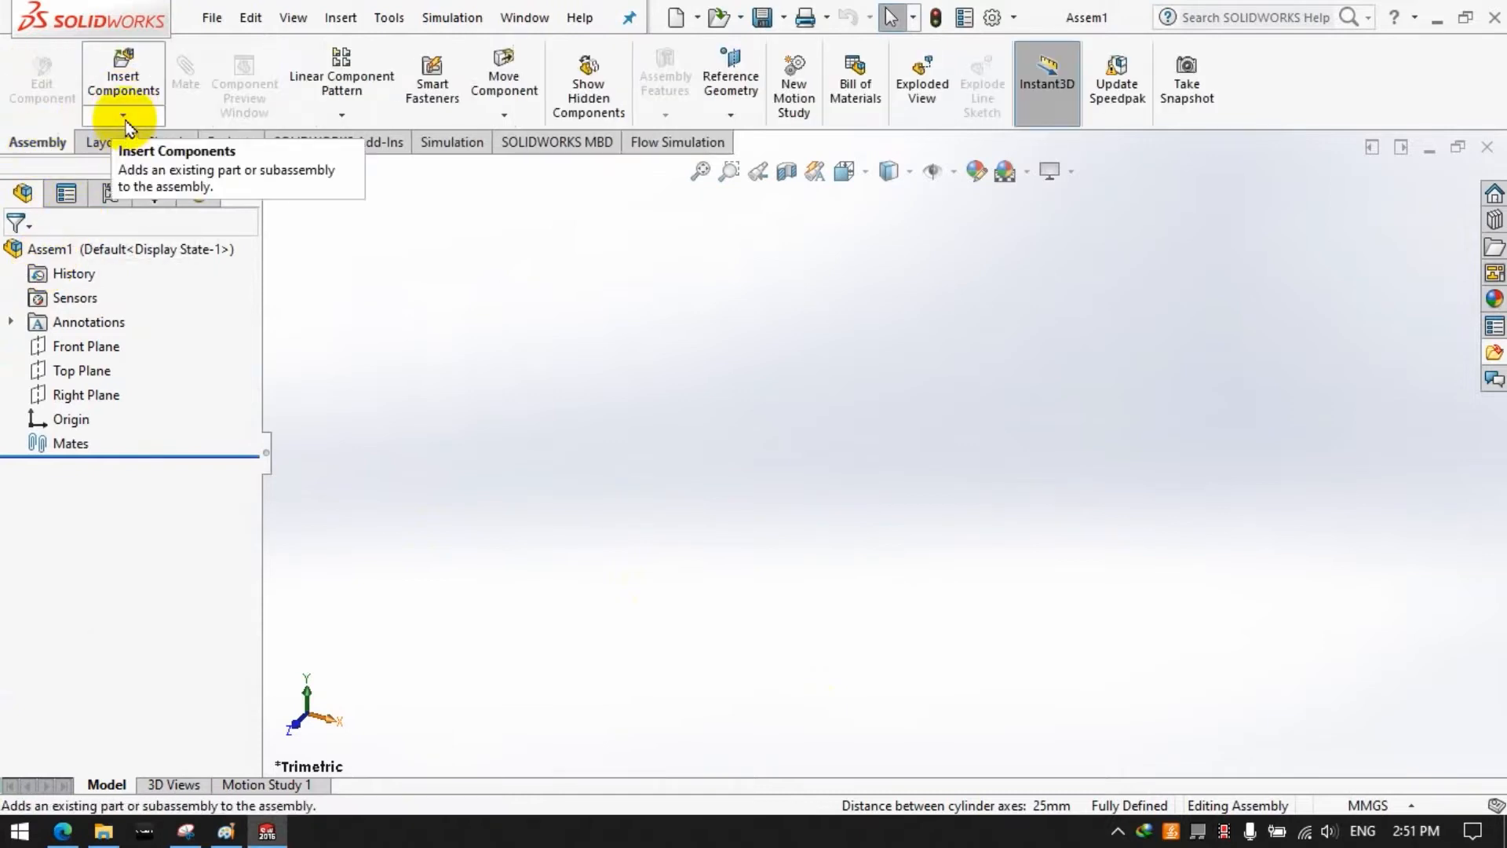
{"action": "left_click", "coordinate": [122, 115]}
{"action": "left_click", "coordinate": [146, 167]}
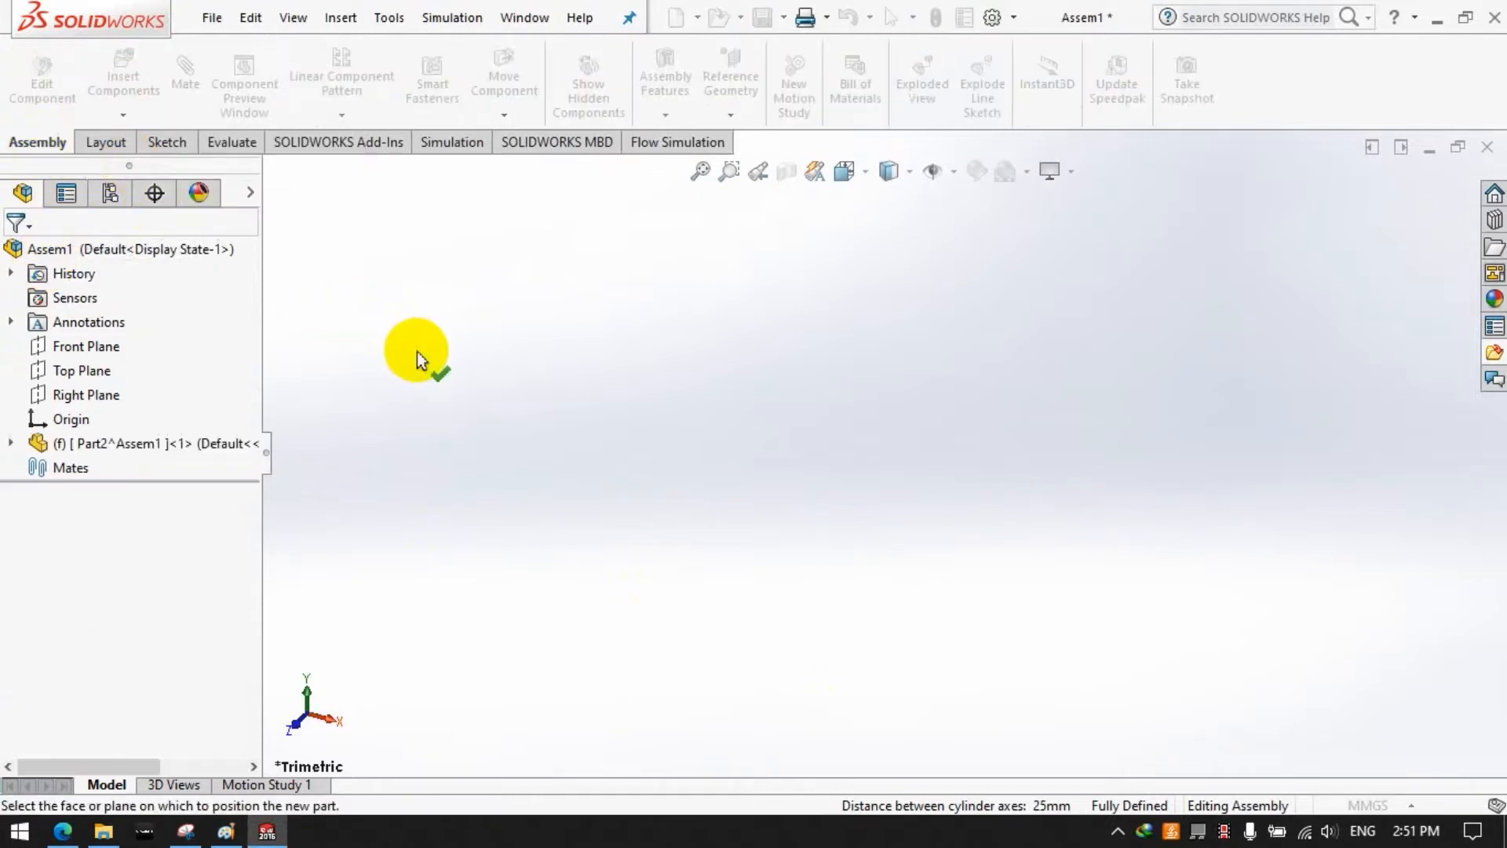
{"action": "left_click", "coordinate": [341, 227]}
Step: Open the newly inserted part for editing in the context of the assembly
{"action": "left_click", "coordinate": [11, 443]}
{"action": "left_click", "coordinate": [39, 444]}
{"action": "left_click", "coordinate": [45, 121]}
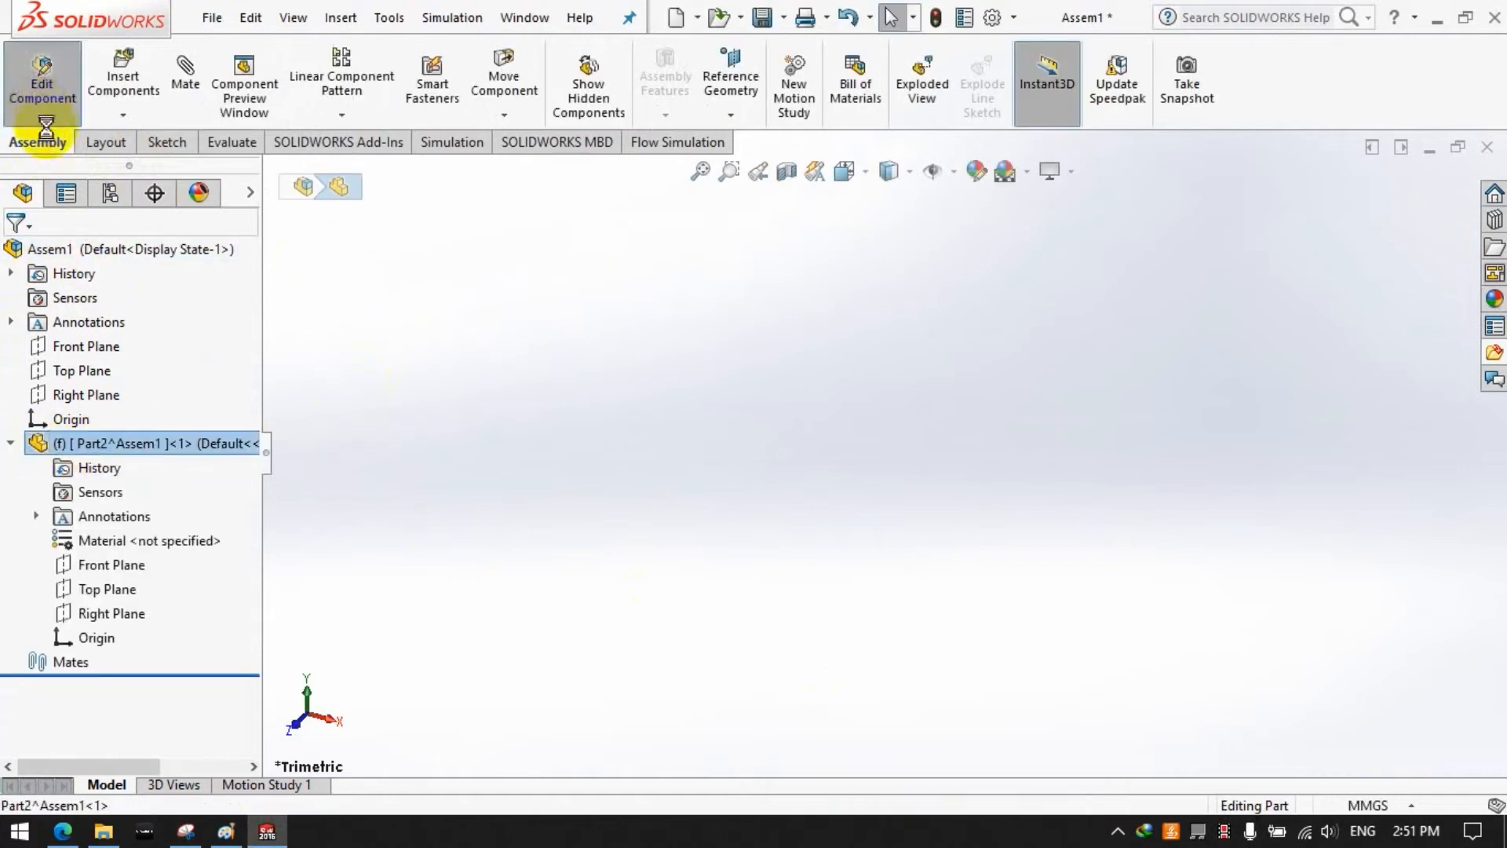
{"action": "left_click", "coordinate": [12, 443]}
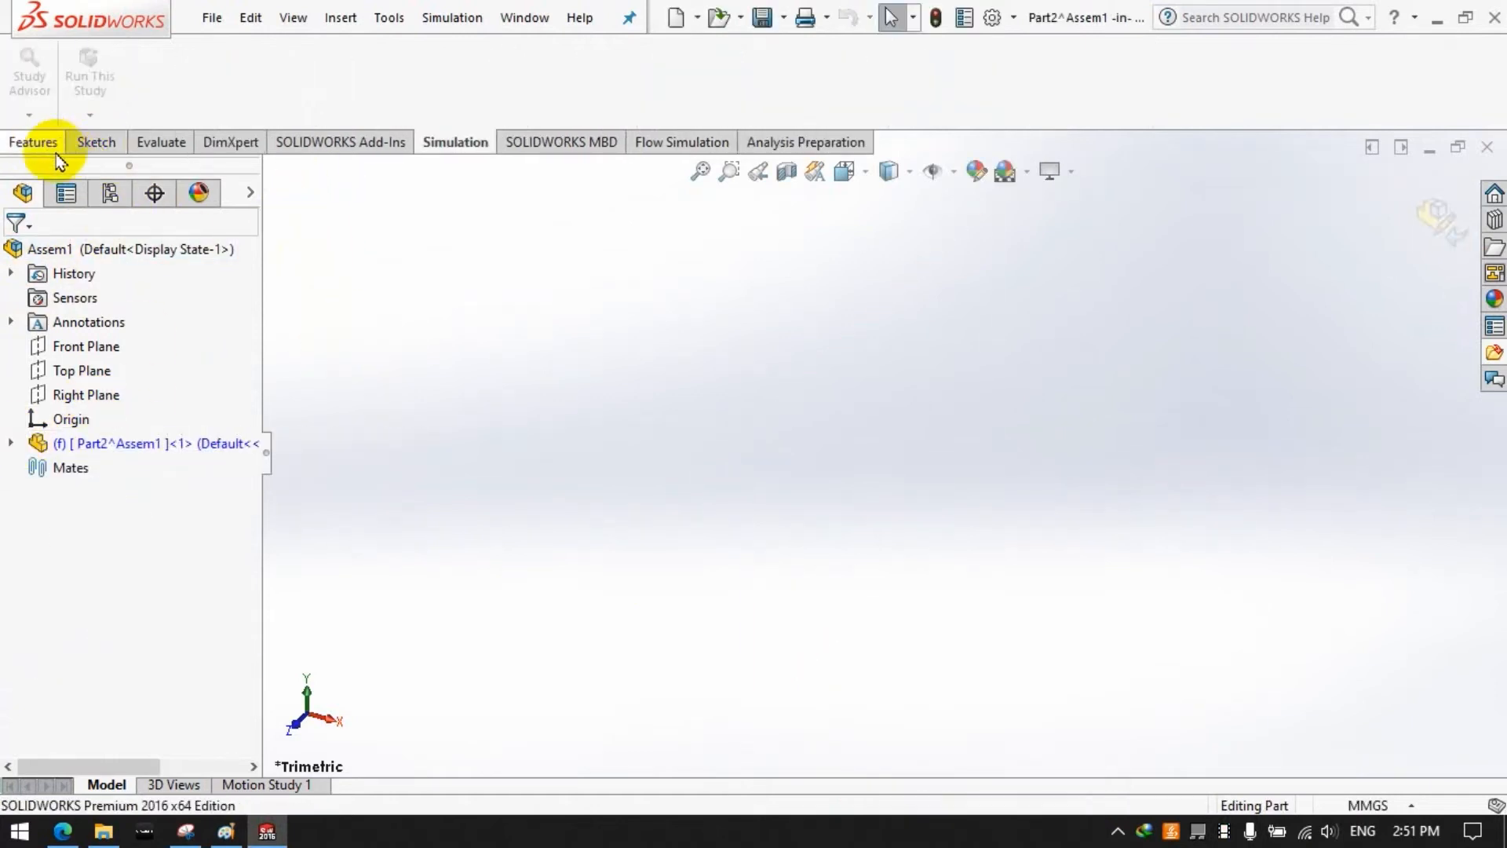
Step: Start a sketch on the new part's Front Plane and view it face-on
{"action": "left_click", "coordinate": [98, 143]}
{"action": "left_click", "coordinate": [361, 74]}
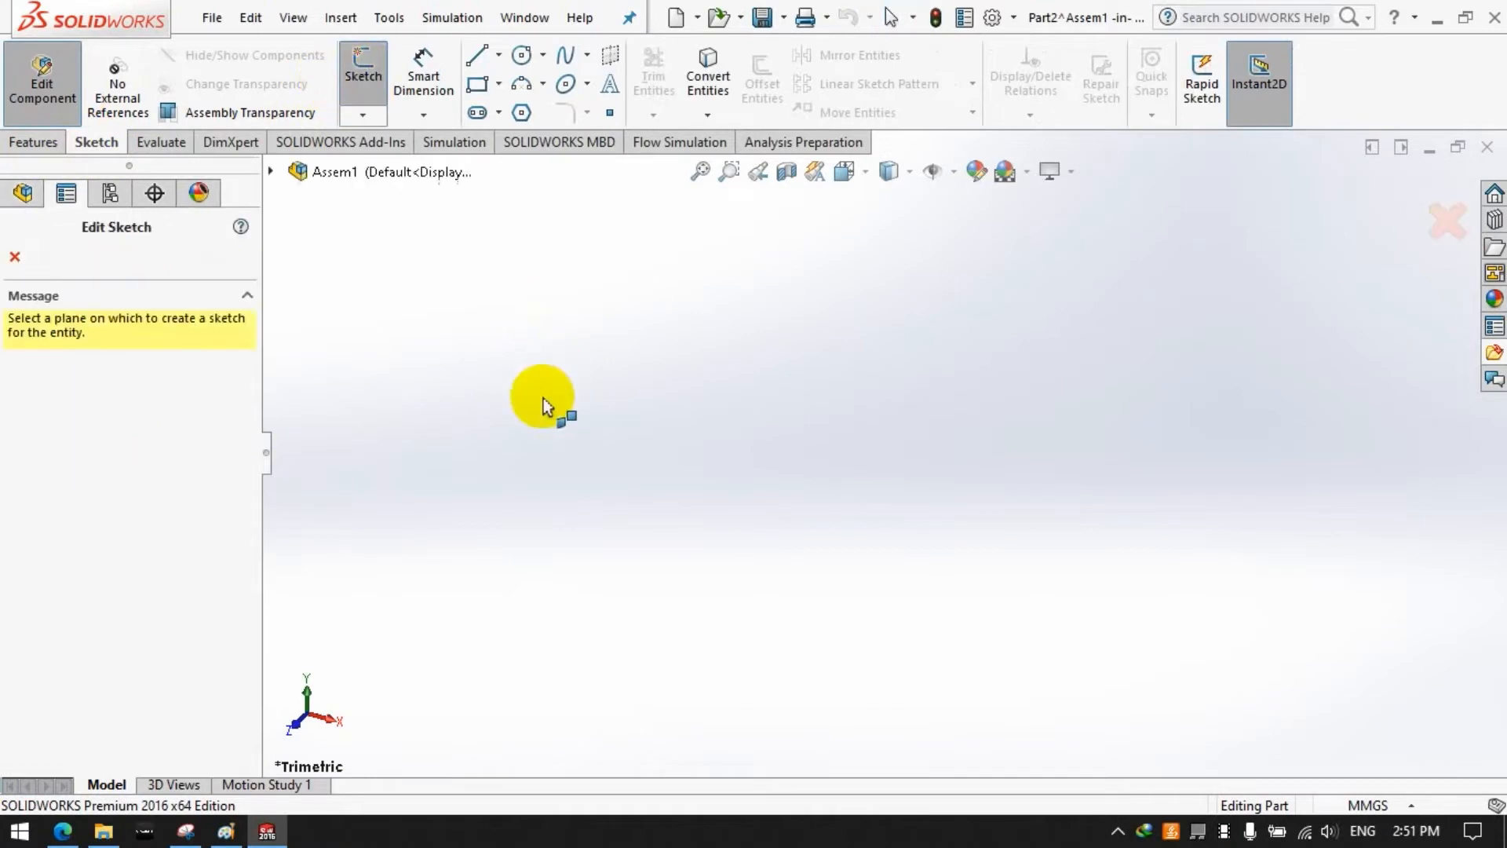
{"action": "left_click", "coordinate": [270, 172]}
{"action": "left_click", "coordinate": [296, 366]}
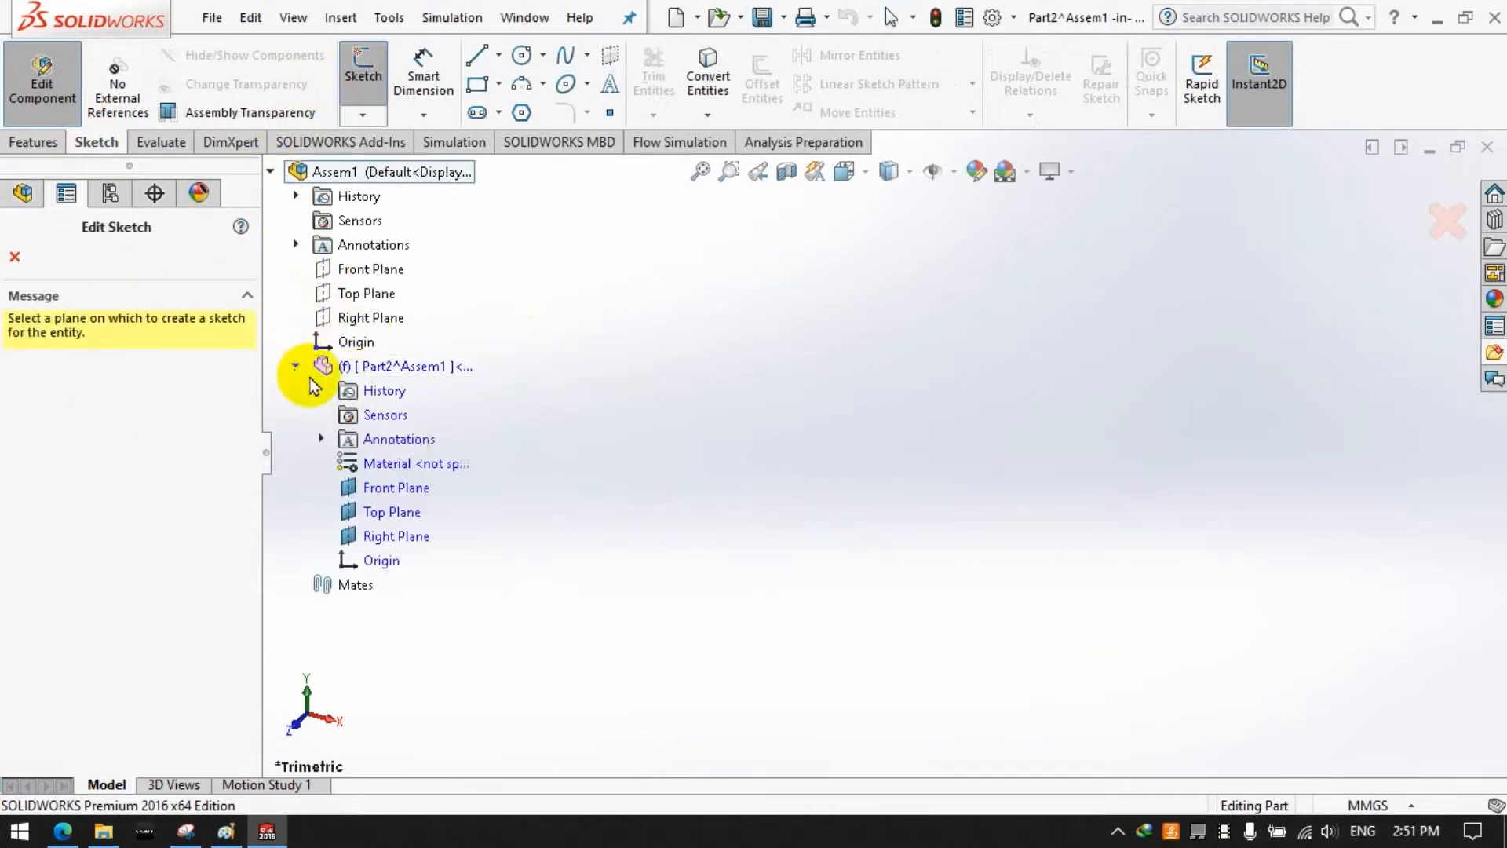
{"action": "left_click", "coordinate": [368, 490]}
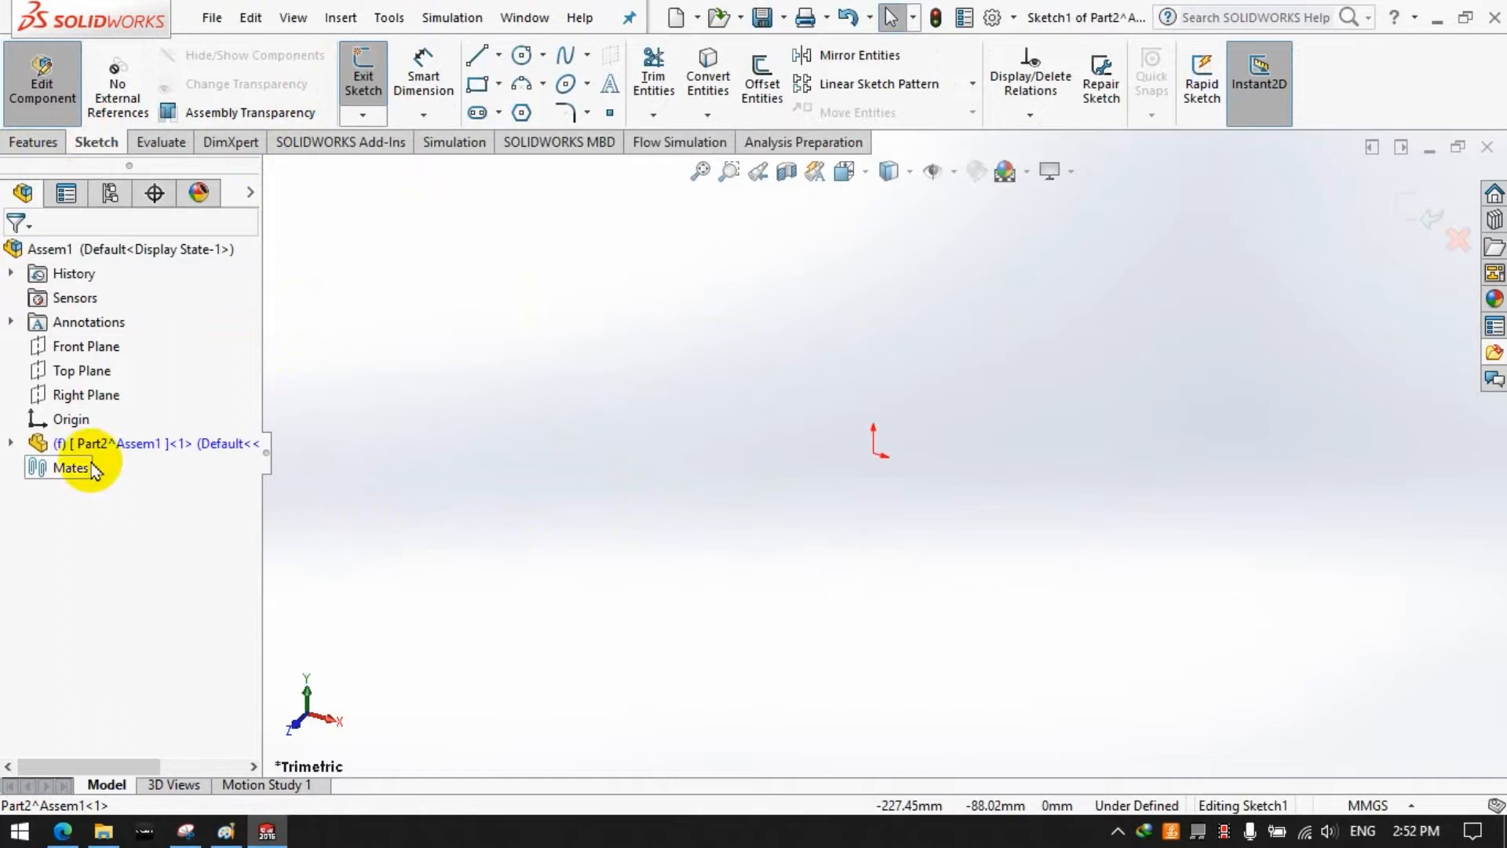
{"action": "left_click", "coordinate": [24, 415]}
{"action": "right_click", "coordinate": [82, 661]}
{"action": "left_click", "coordinate": [118, 449]}
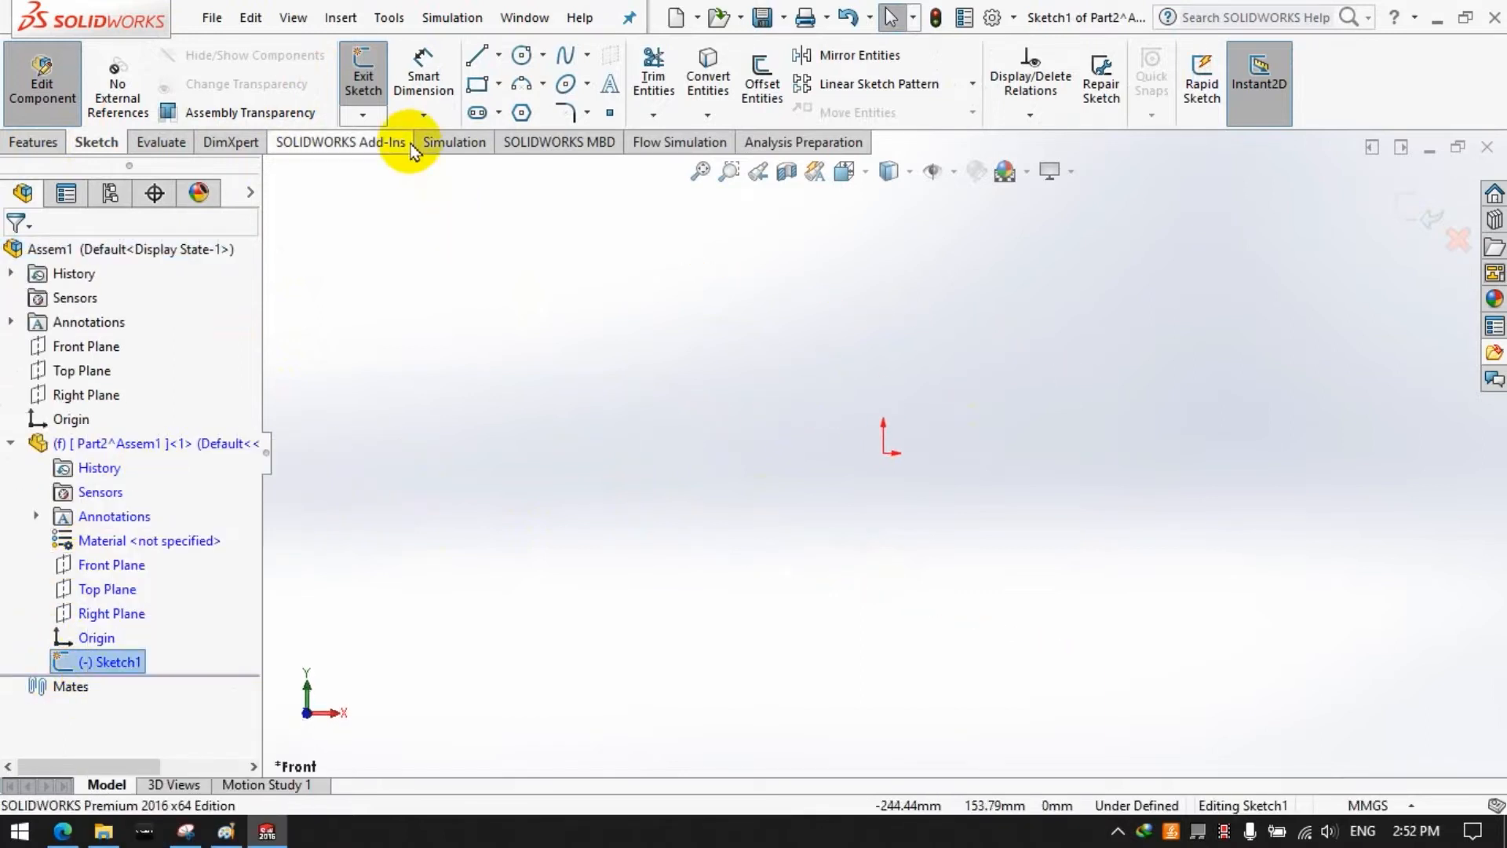
Step: Sketch an L shape from the origin, with one vertical line and one horizontal line about 96 mm long
{"action": "left_click", "coordinate": [476, 55]}
{"action": "left_click", "coordinate": [883, 453]}
{"action": "left_click", "coordinate": [883, 279]}
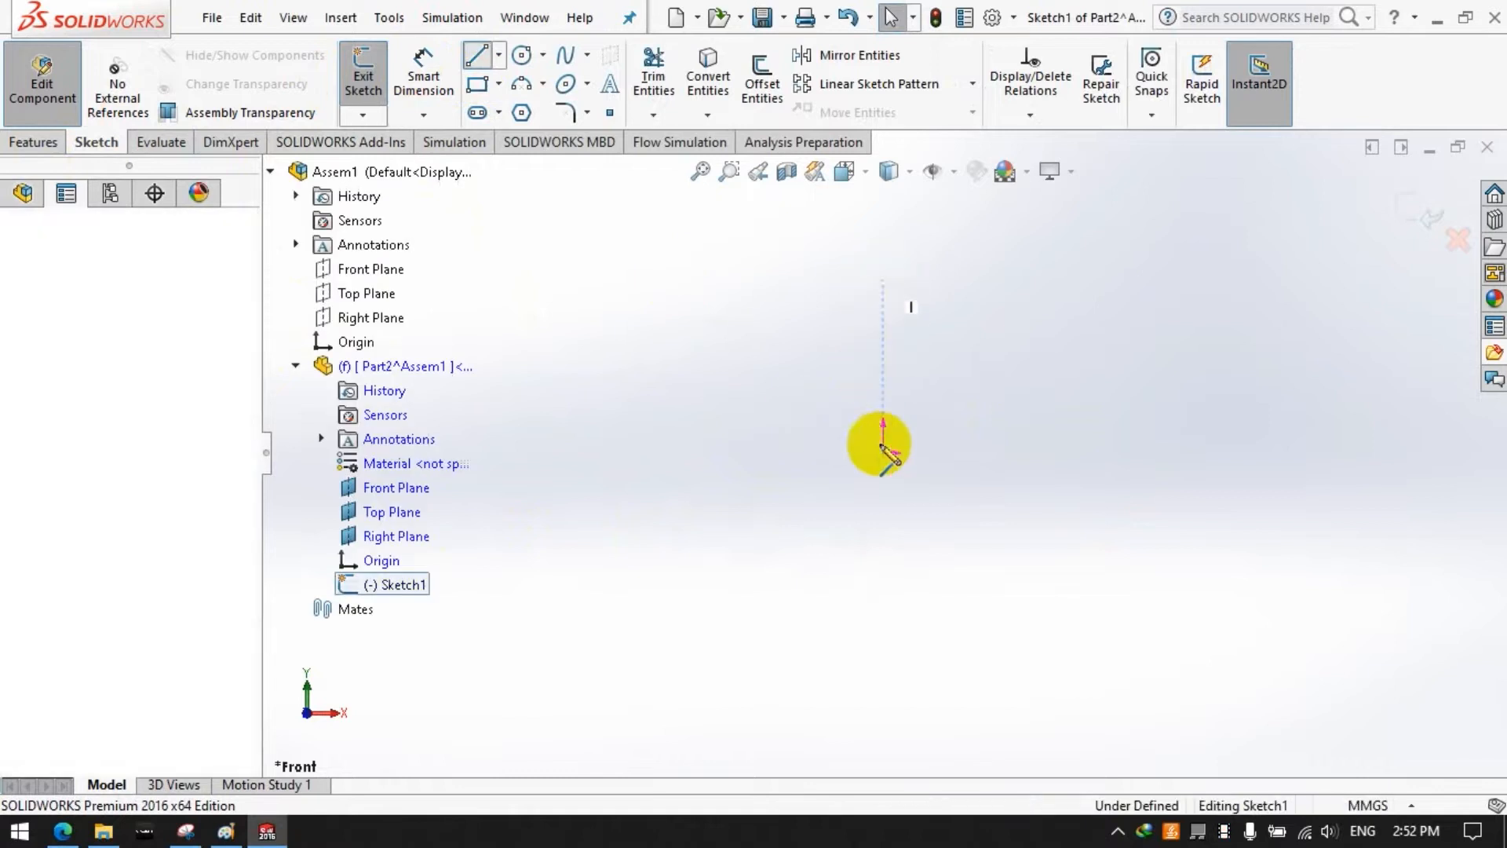
{"action": "left_click", "coordinate": [883, 453]}
{"action": "left_click", "coordinate": [1067, 453]}
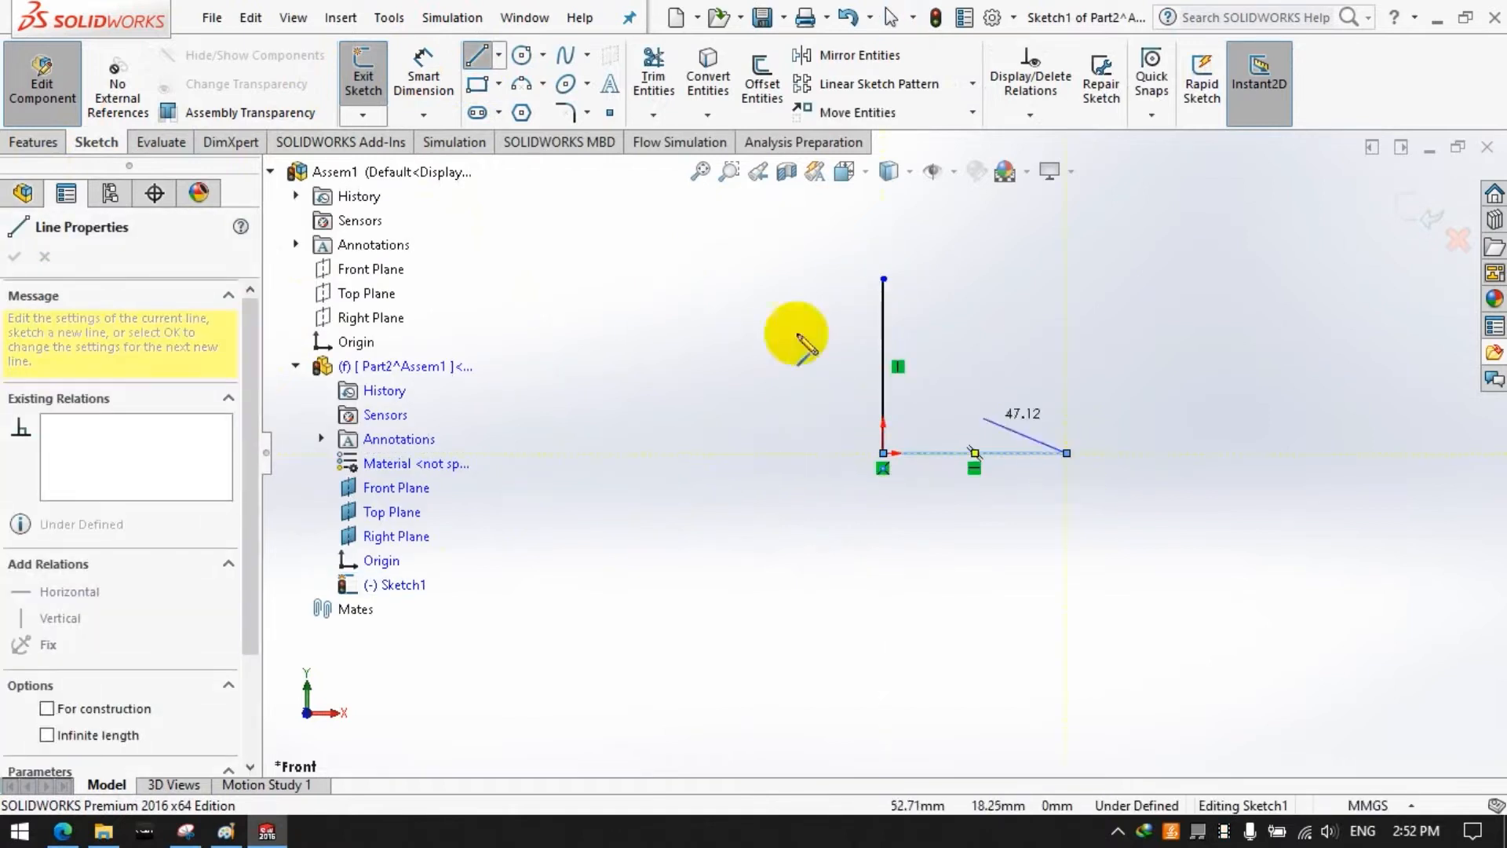
Step: Dimension the horizontal line's length and set it to 100 mm
{"action": "left_click", "coordinate": [420, 59]}
{"action": "left_click", "coordinate": [926, 453]}
{"action": "left_click", "coordinate": [950, 520]}
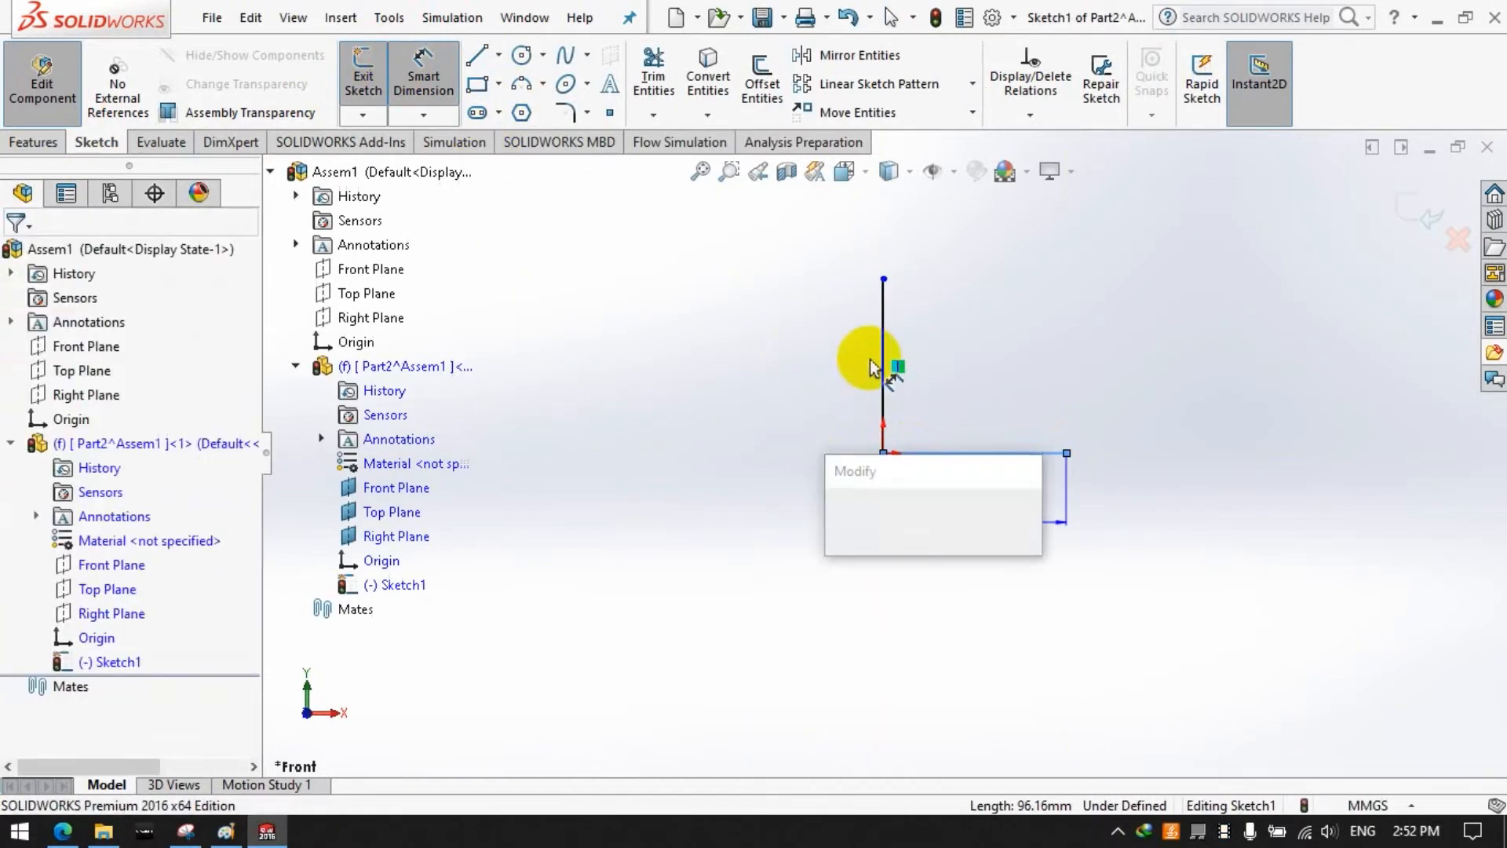
{"action": "type", "text": "10"}
{"action": "key", "text": "Return"}
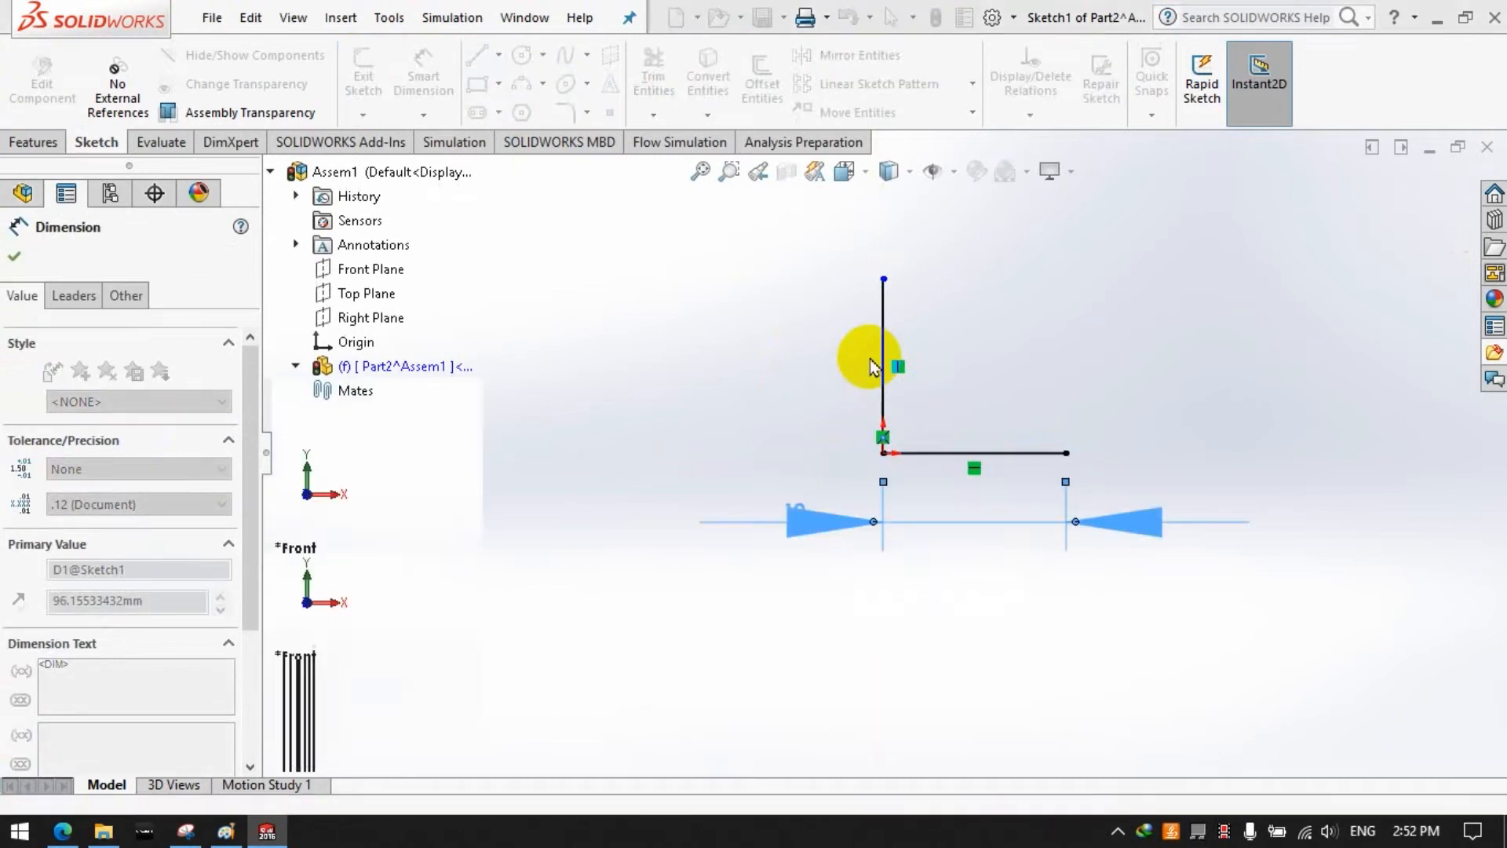
{"action": "double_click", "coordinate": [933, 510]}
{"action": "type", "text": "100"}
{"action": "key", "text": "Return"}
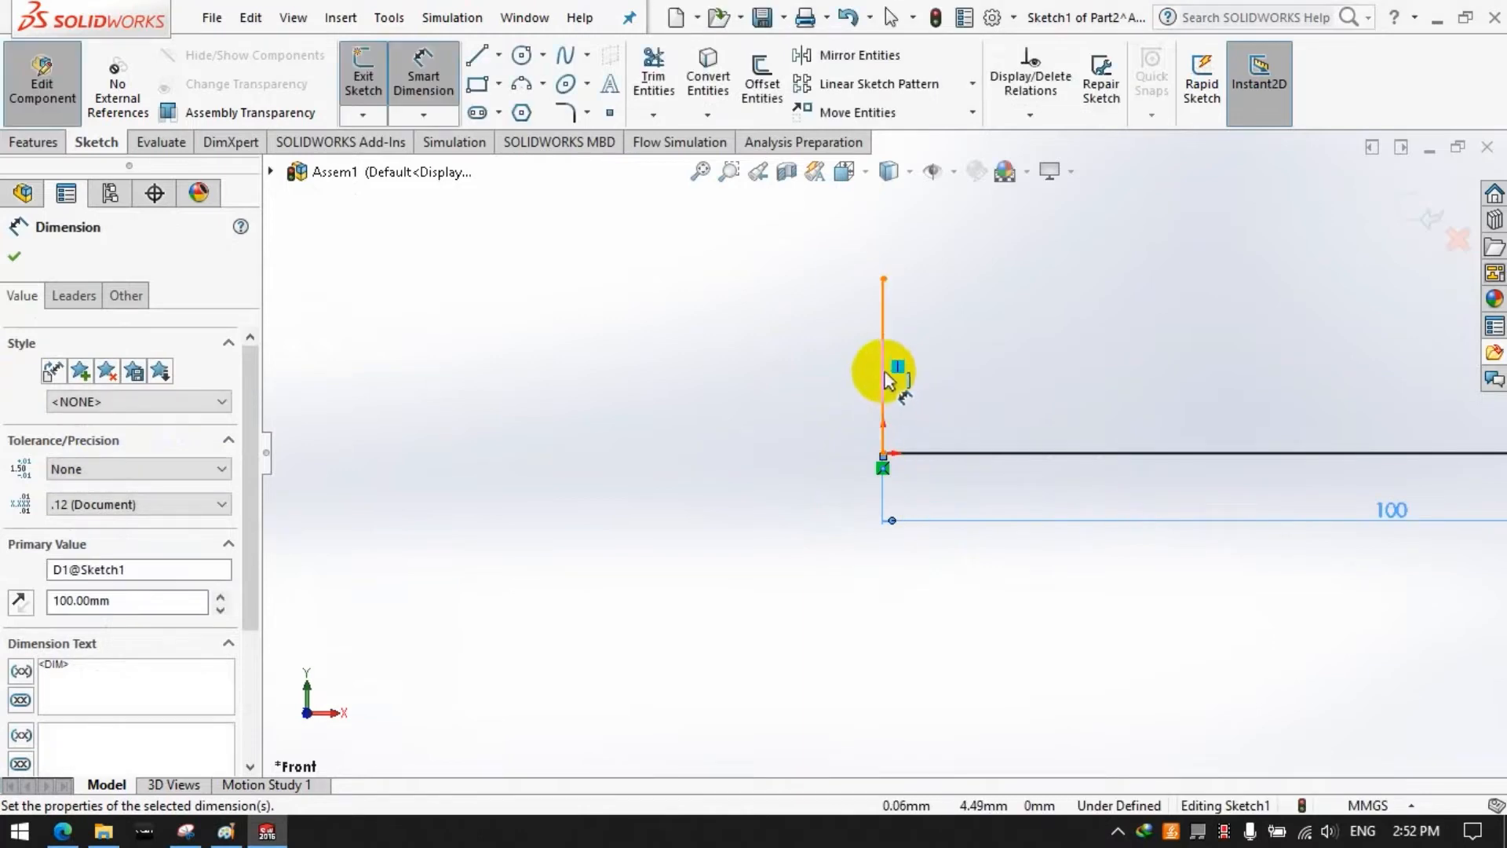
Step: Dimension the vertical line's length as 100 mm
{"action": "left_click", "coordinate": [883, 369]}
{"action": "left_click", "coordinate": [775, 376]}
{"action": "type", "text": "100"}
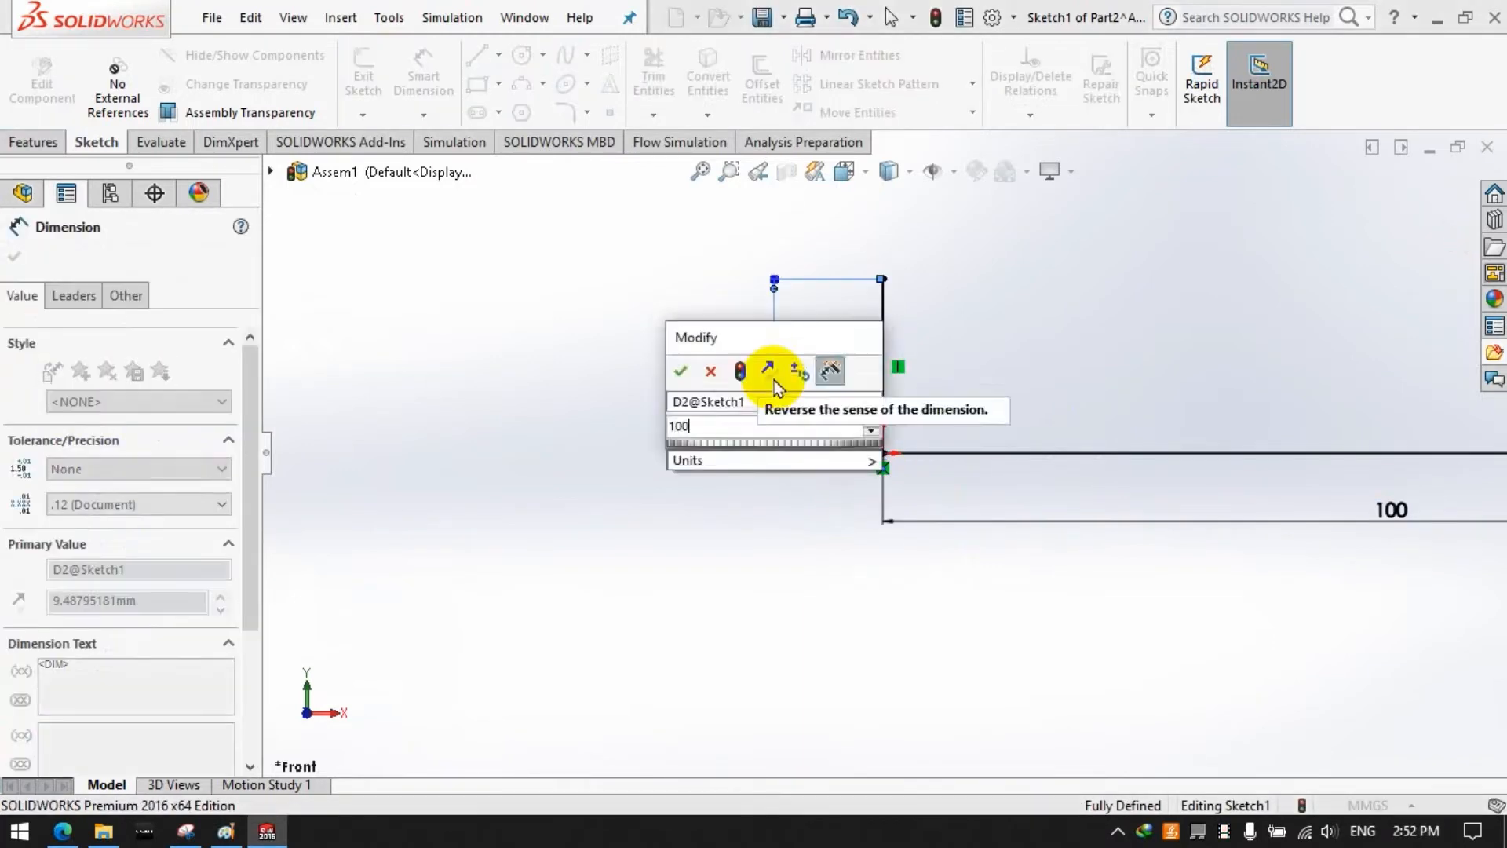
{"action": "key", "text": "Return"}
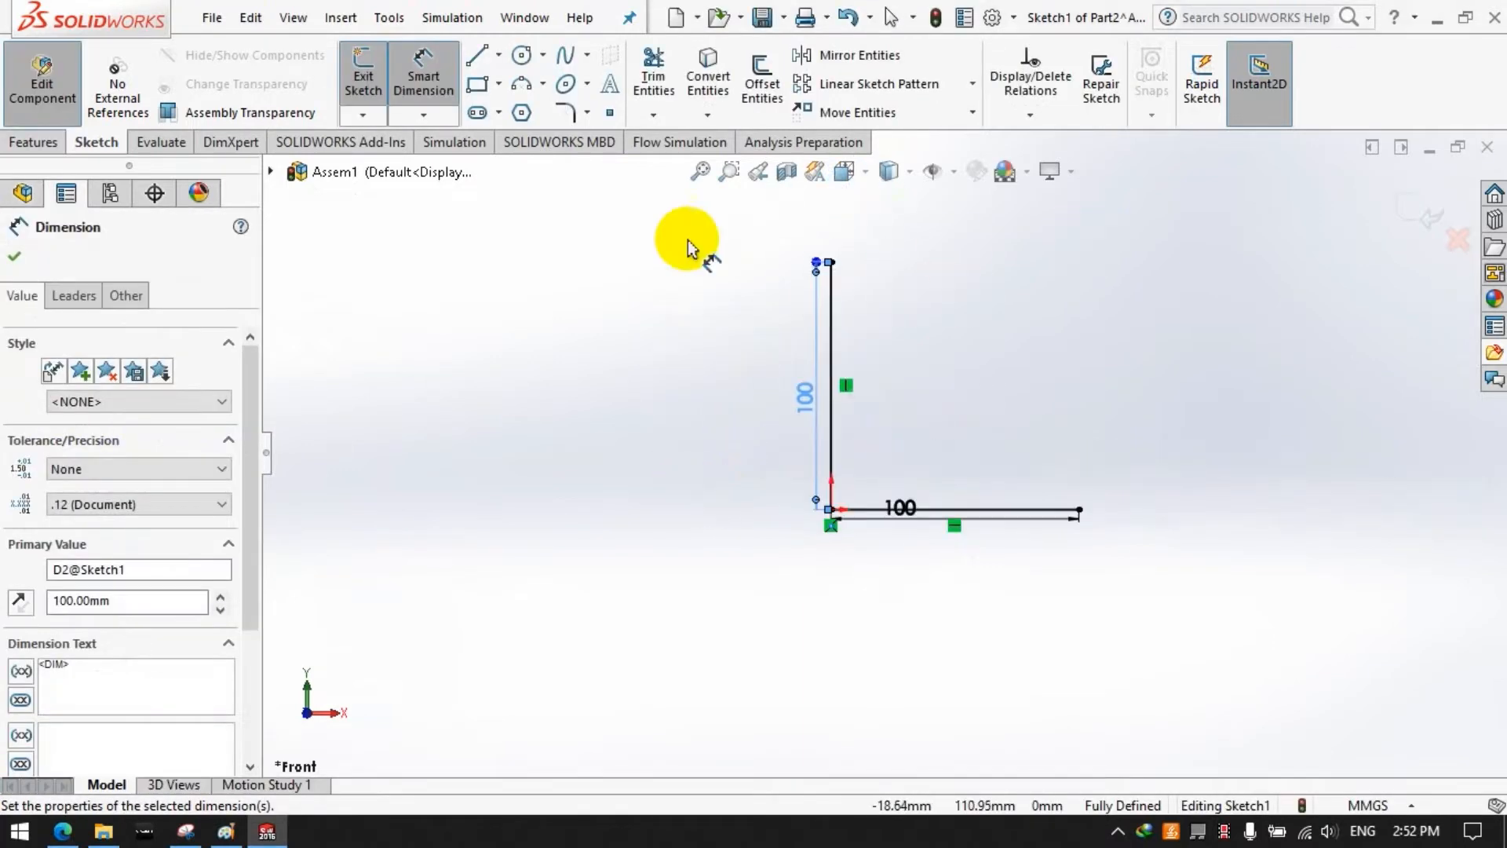
Step: Round the corner between the two lines with a 10 mm sketch fillet
{"action": "left_click", "coordinate": [563, 117]}
{"action": "left_click", "coordinate": [777, 575]}
{"action": "left_click", "coordinate": [15, 257]}
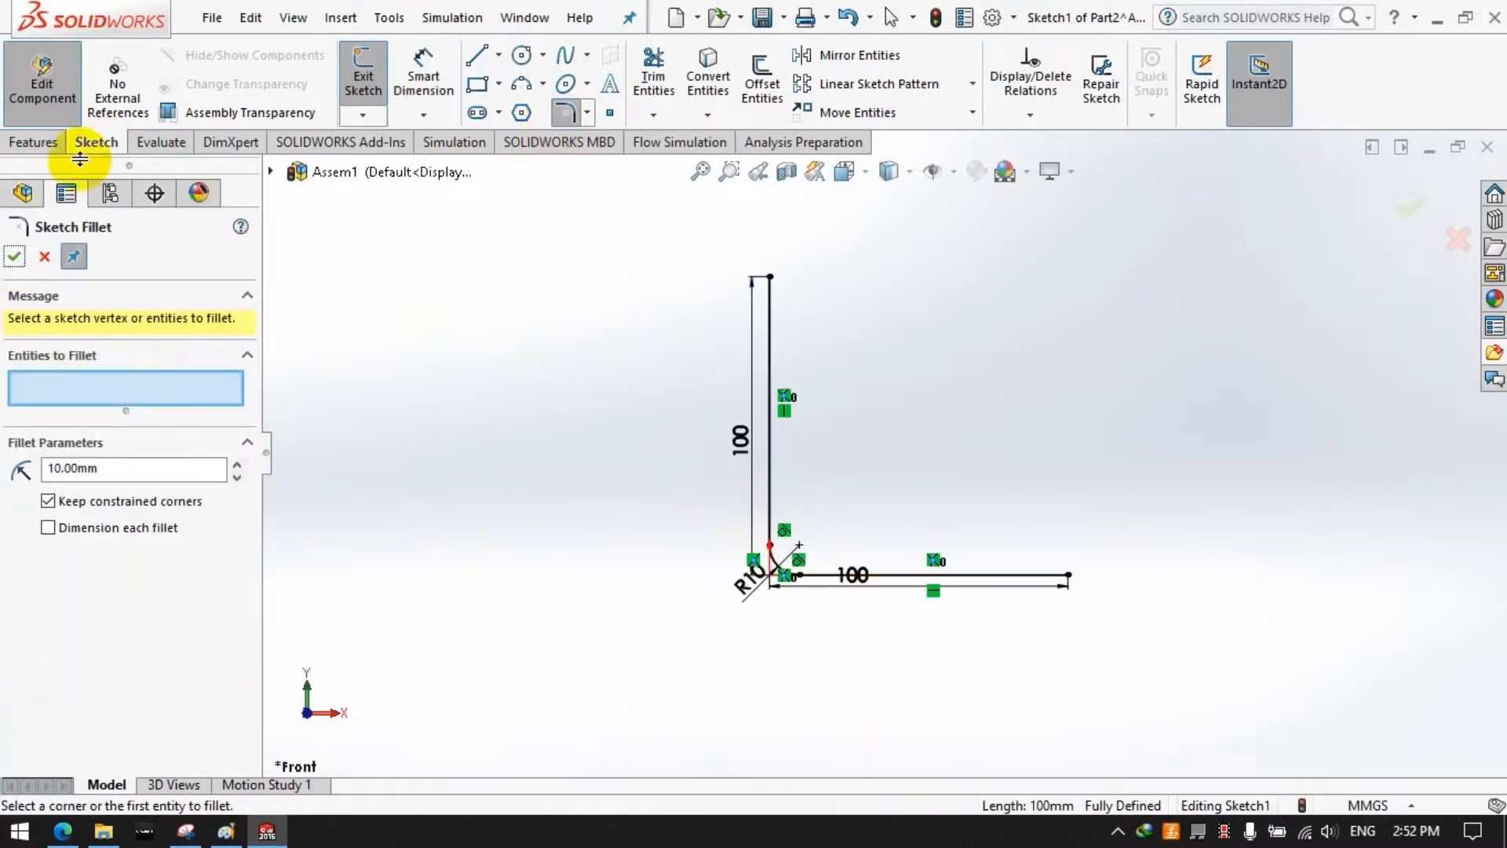
{"action": "left_click", "coordinate": [35, 142]}
{"action": "left_click", "coordinate": [100, 143]}
{"action": "left_click", "coordinate": [161, 142]}
{"action": "left_click", "coordinate": [35, 142]}
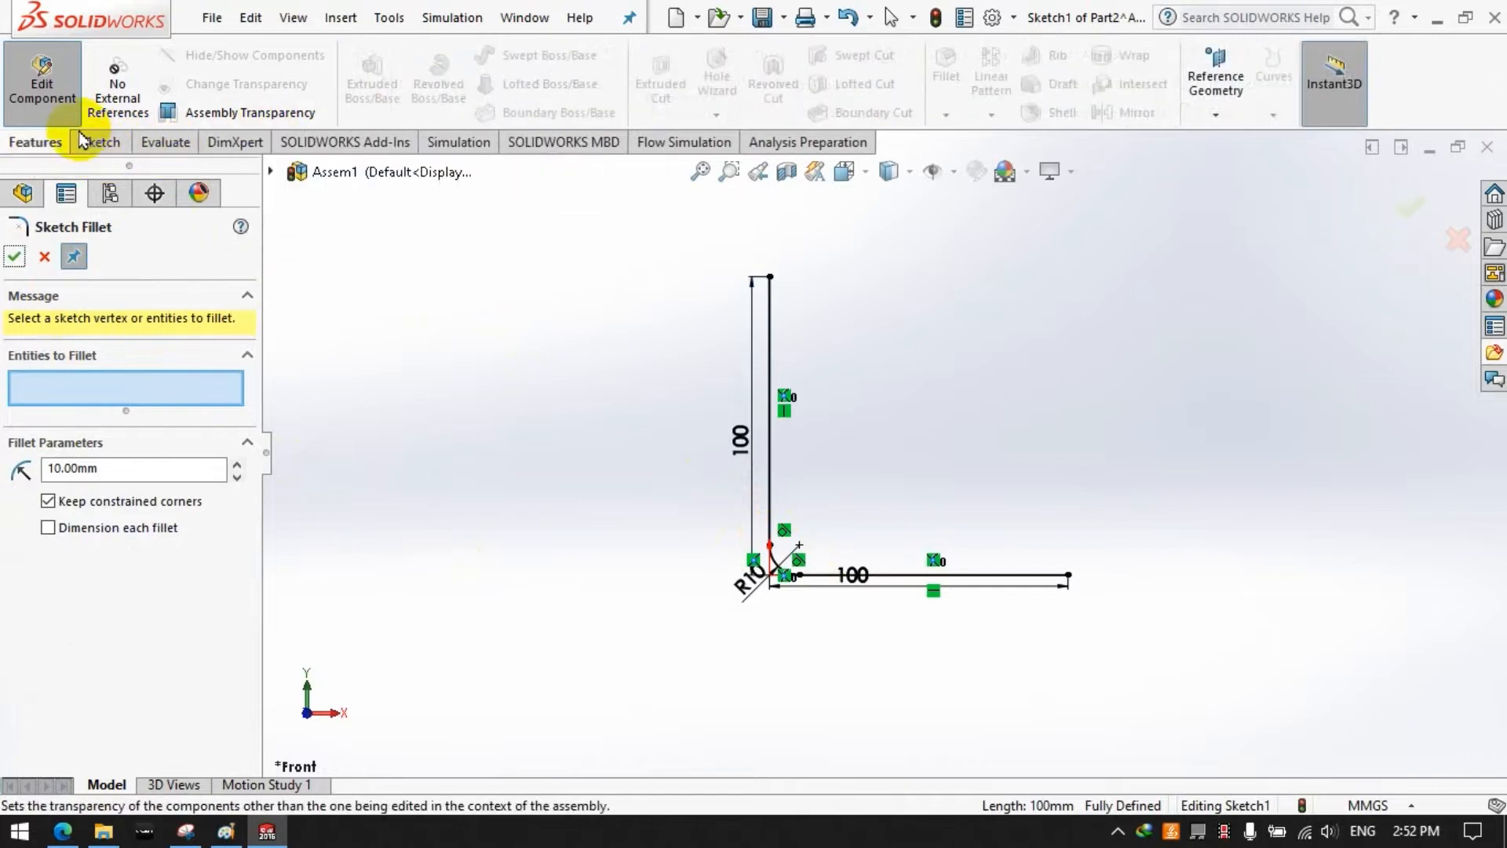
{"action": "left_click", "coordinate": [14, 258]}
Step: Extrude the L profile as a thin feature 5 mm thick on its inner side, Mid Plane, 20 mm deep
{"action": "left_click", "coordinate": [348, 107]}
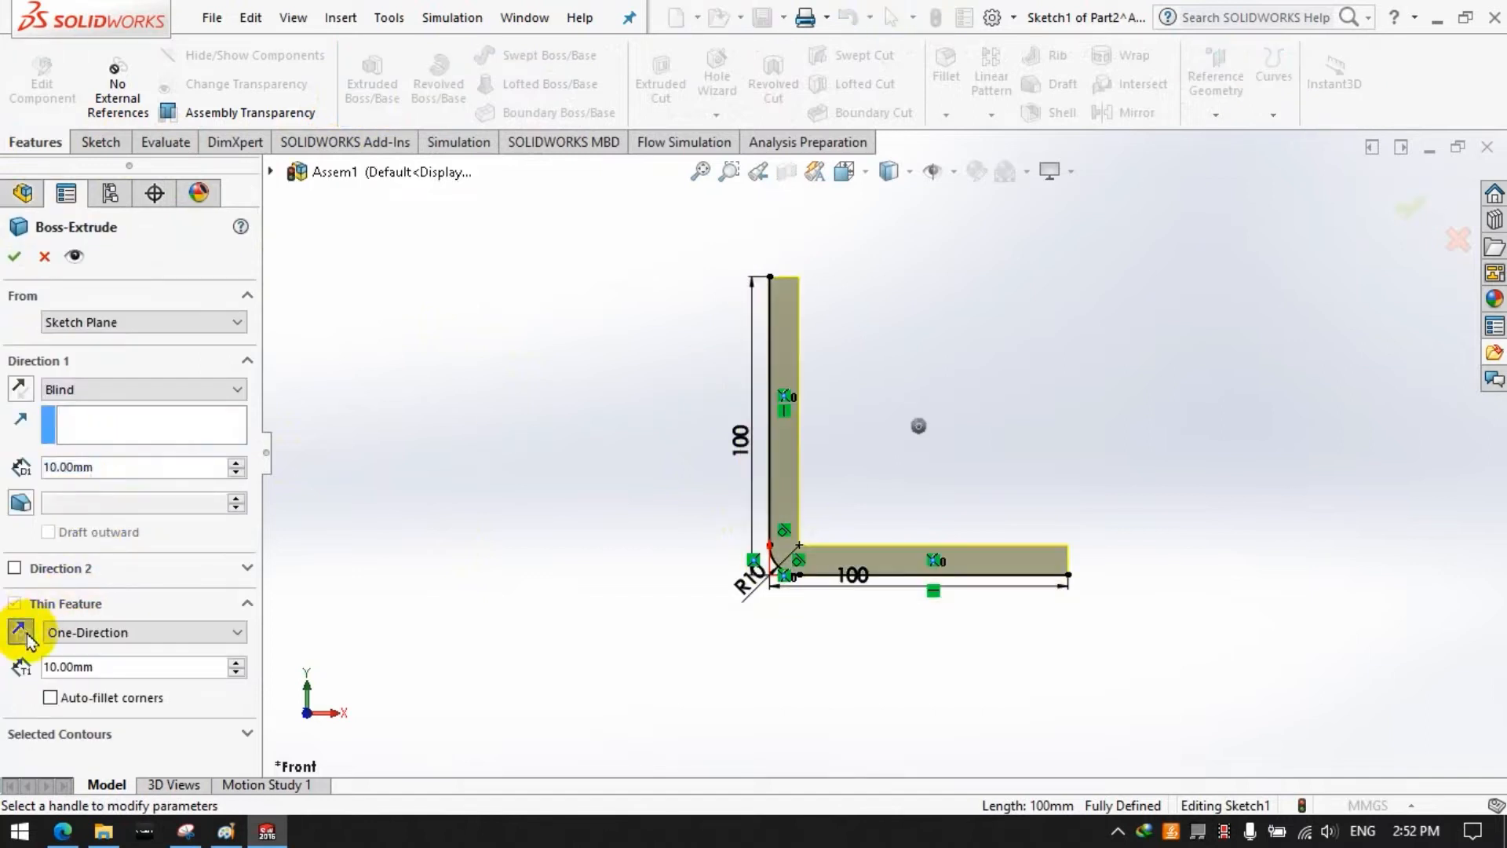
{"action": "type", "text": "5"}
{"action": "key", "text": "Return"}
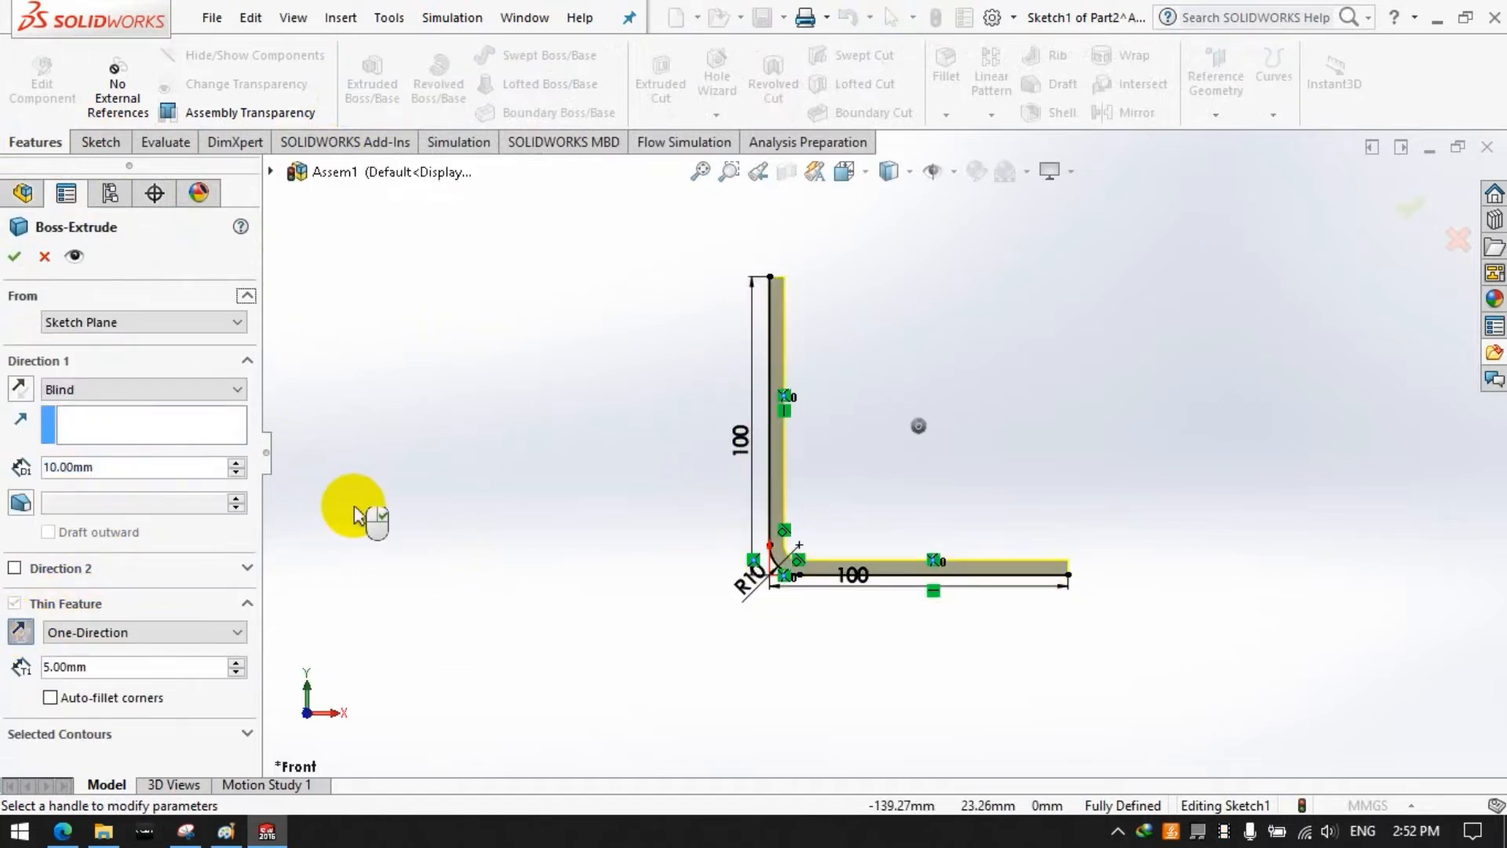
{"action": "left_click", "coordinate": [95, 390]}
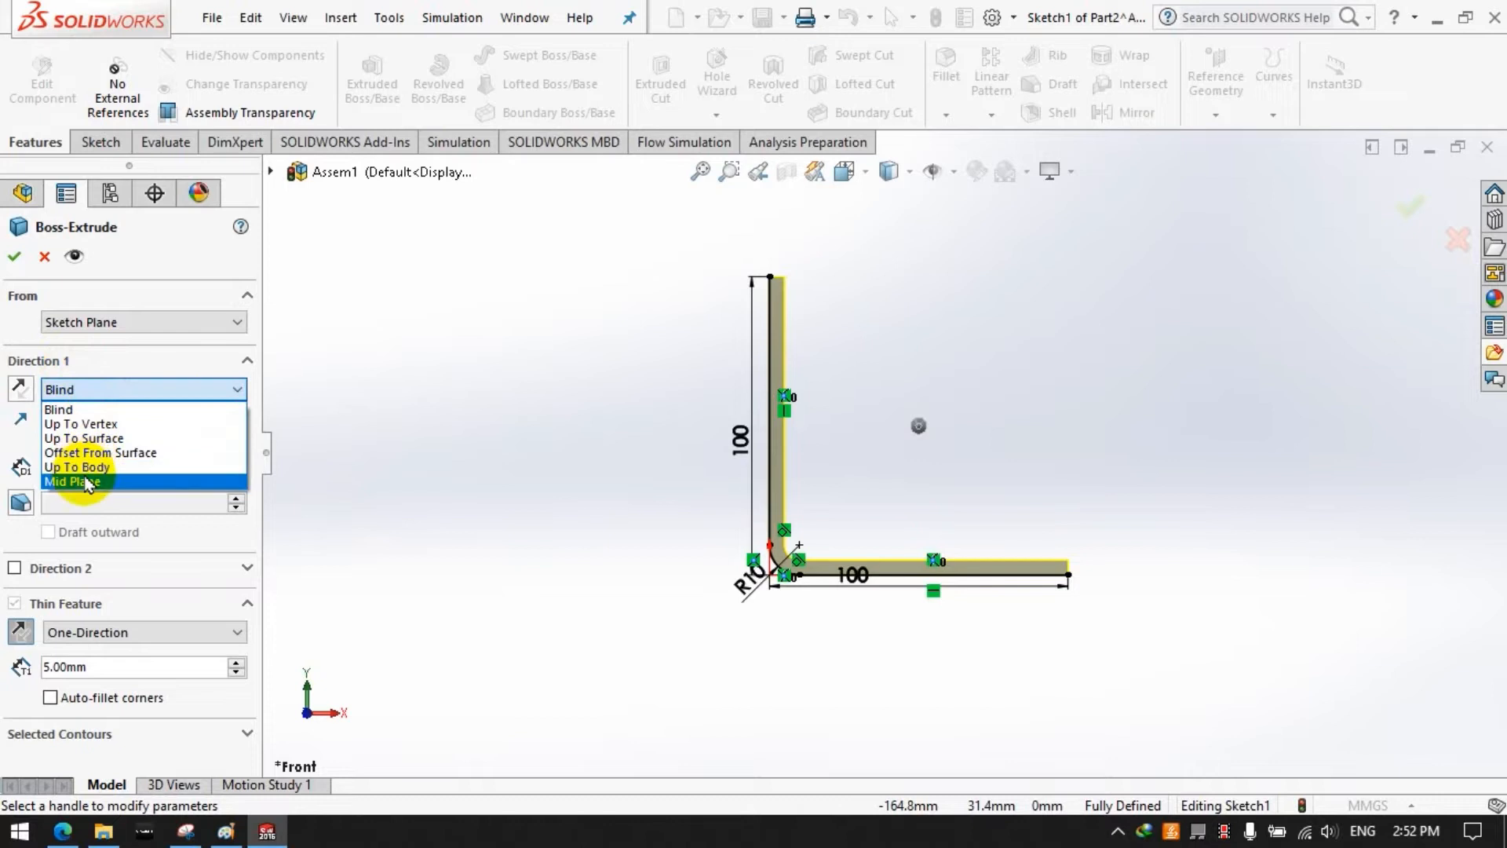
{"action": "left_click", "coordinate": [100, 479]}
{"action": "type", "text": "20"}
{"action": "key", "text": "Return"}
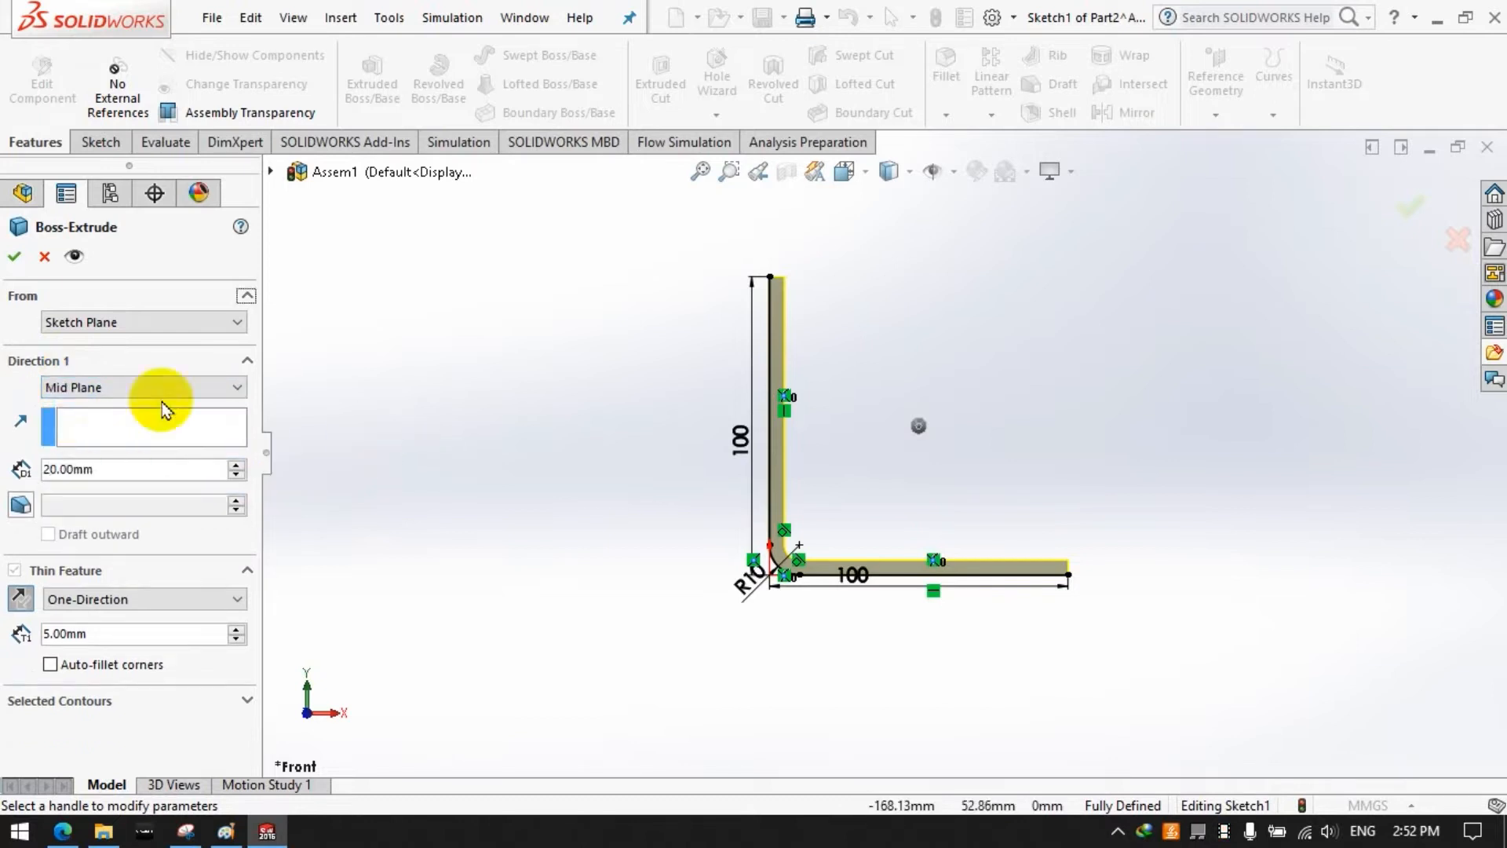
{"action": "left_click", "coordinate": [14, 255]}
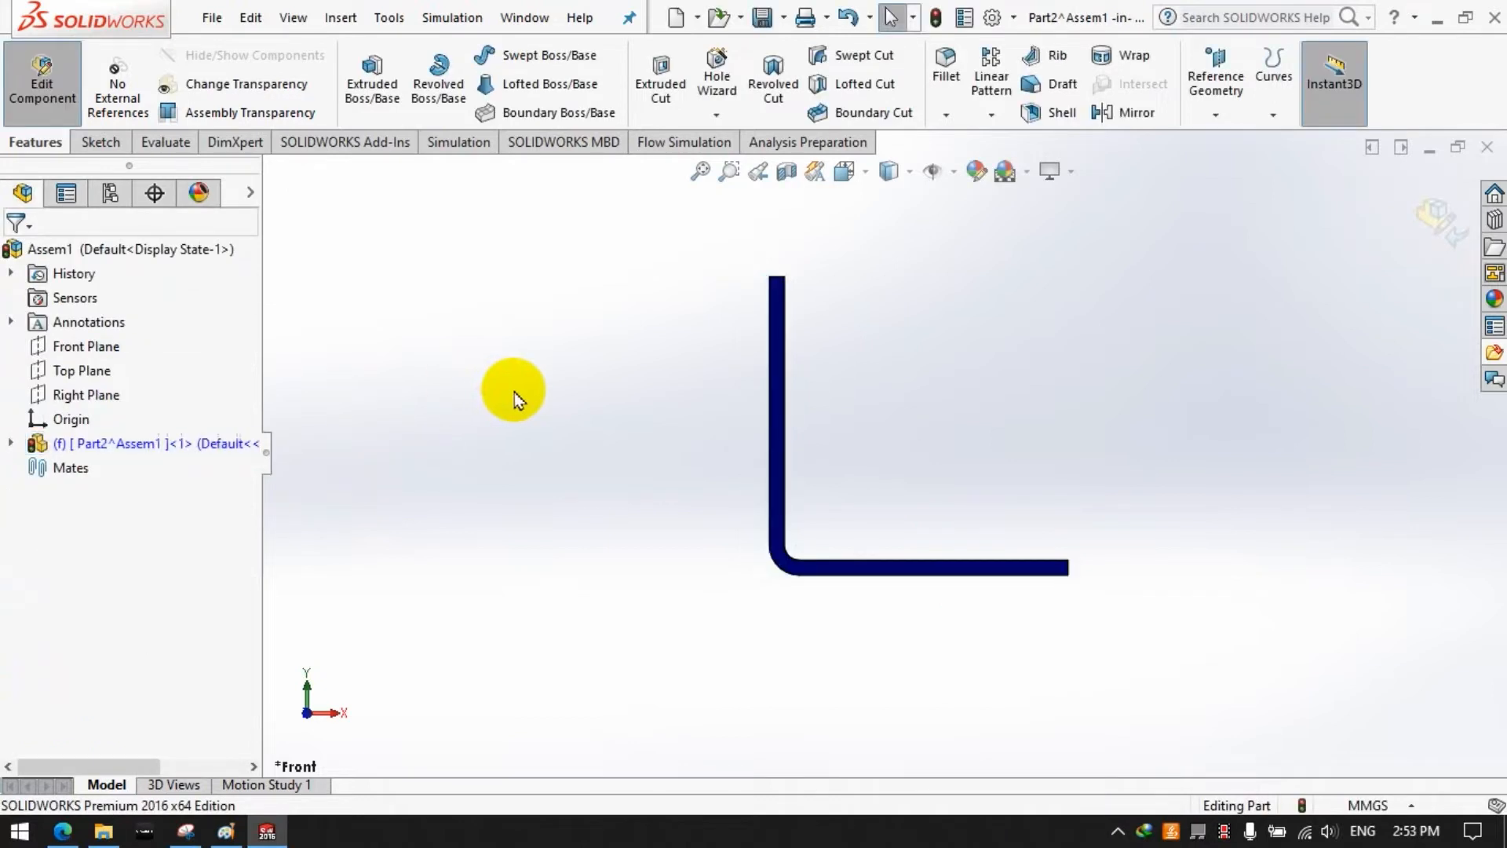
Step: Start a sketch on the inner face of the bracket's vertical leg and view it face-on
{"action": "middle_click_drag", "start_coordinate": [862, 344], "coordinate": [845, 416]}
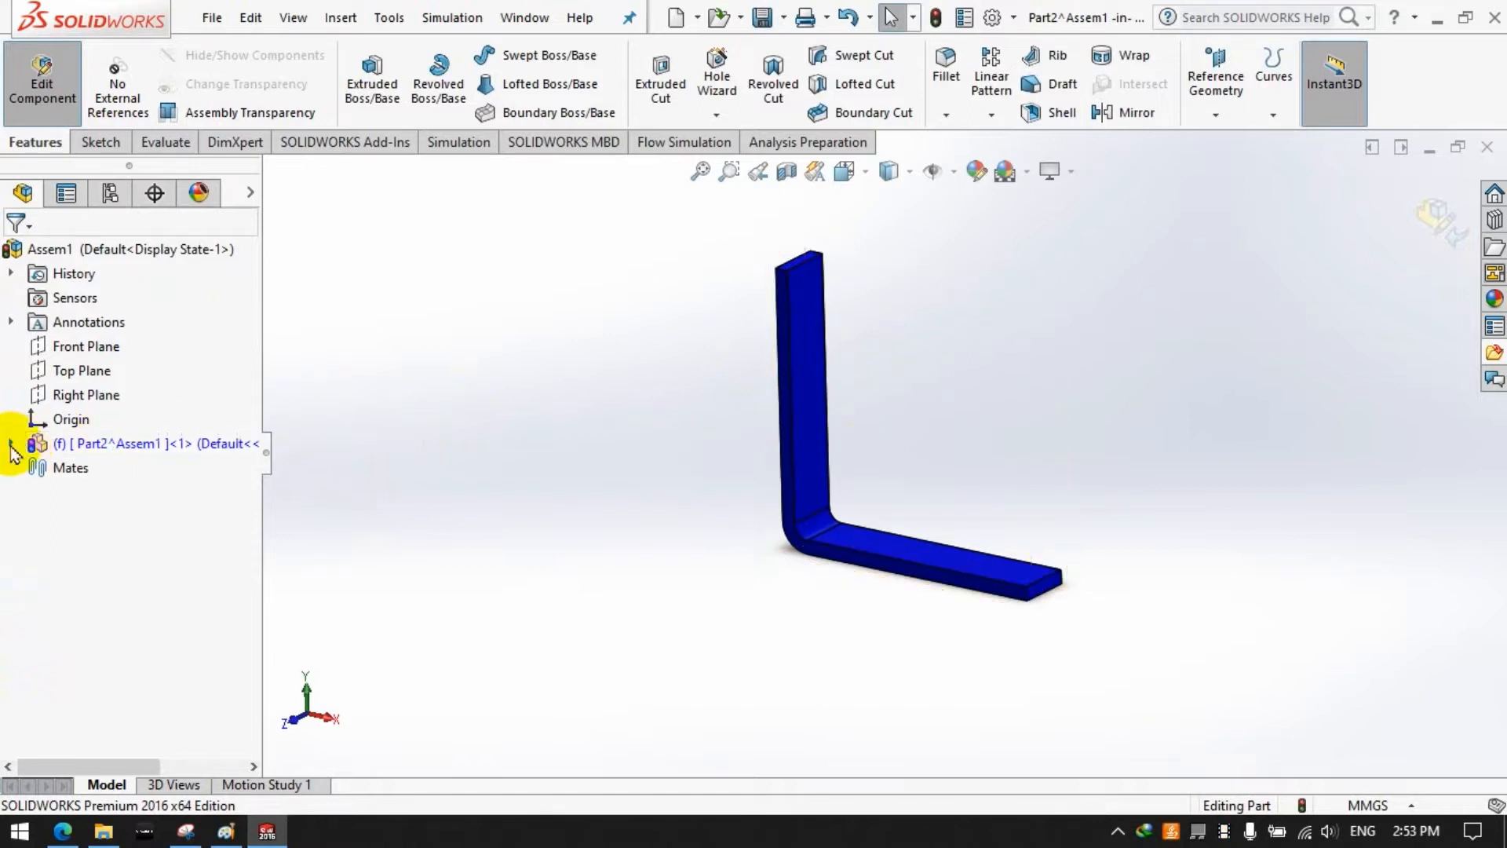
{"action": "scroll", "coordinate": [881, 505], "scroll_direction": "down", "scroll_amount": 1}
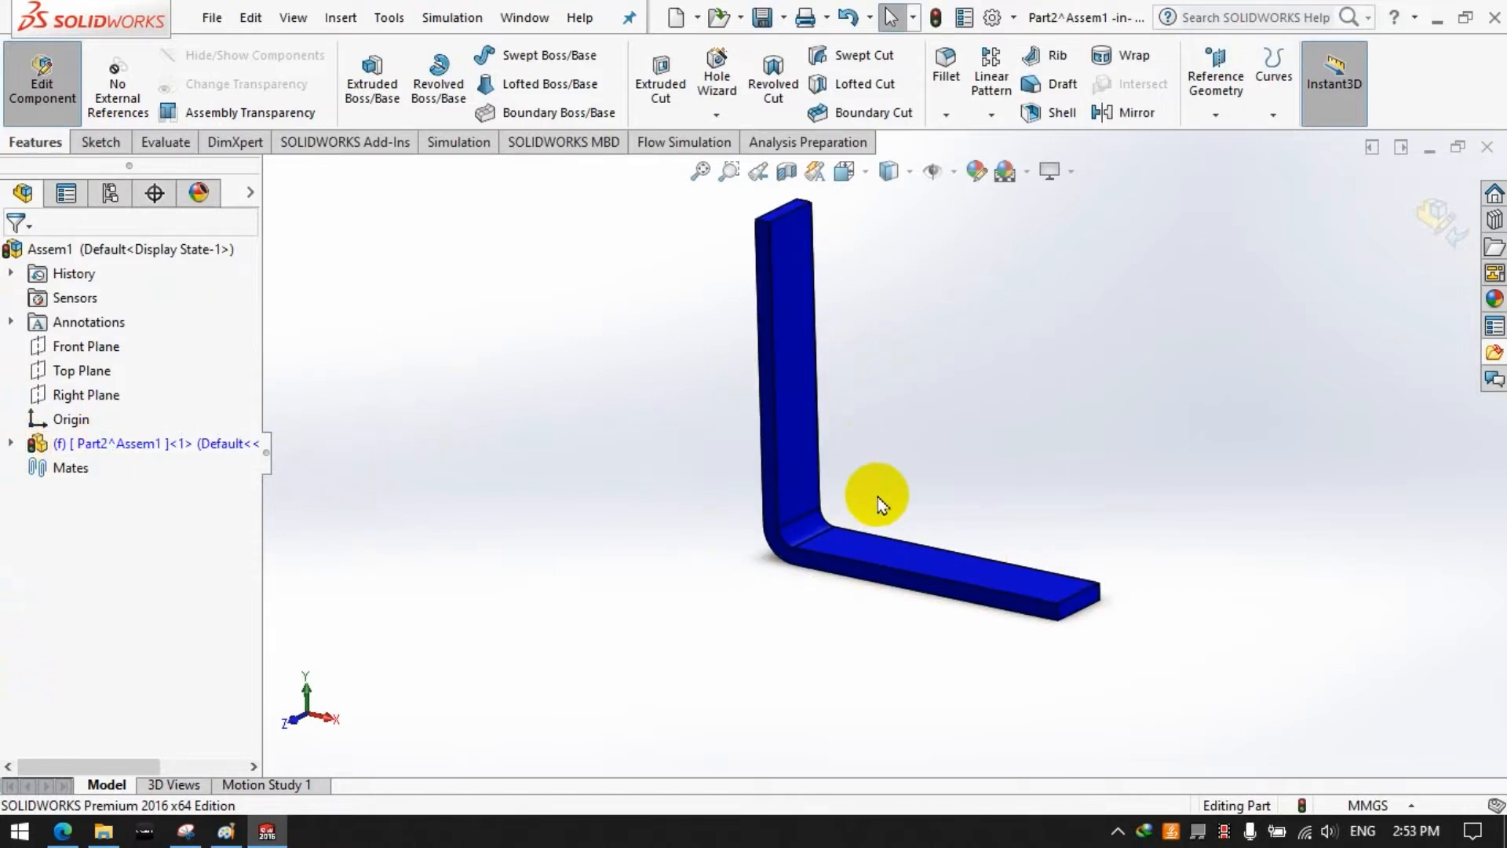
{"action": "left_click", "coordinate": [11, 444]}
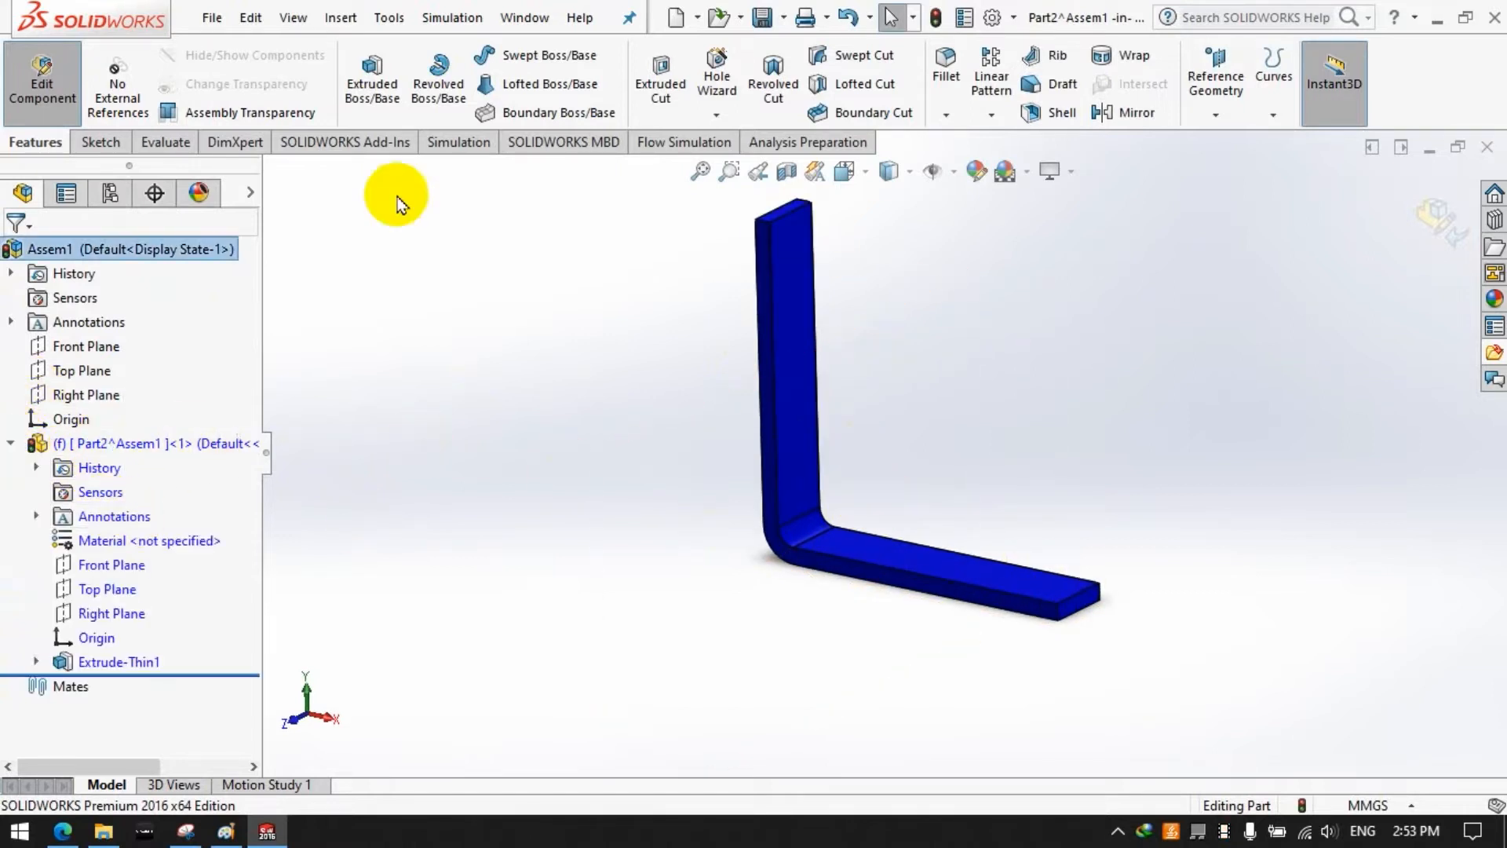
{"action": "left_click", "coordinate": [765, 321]}
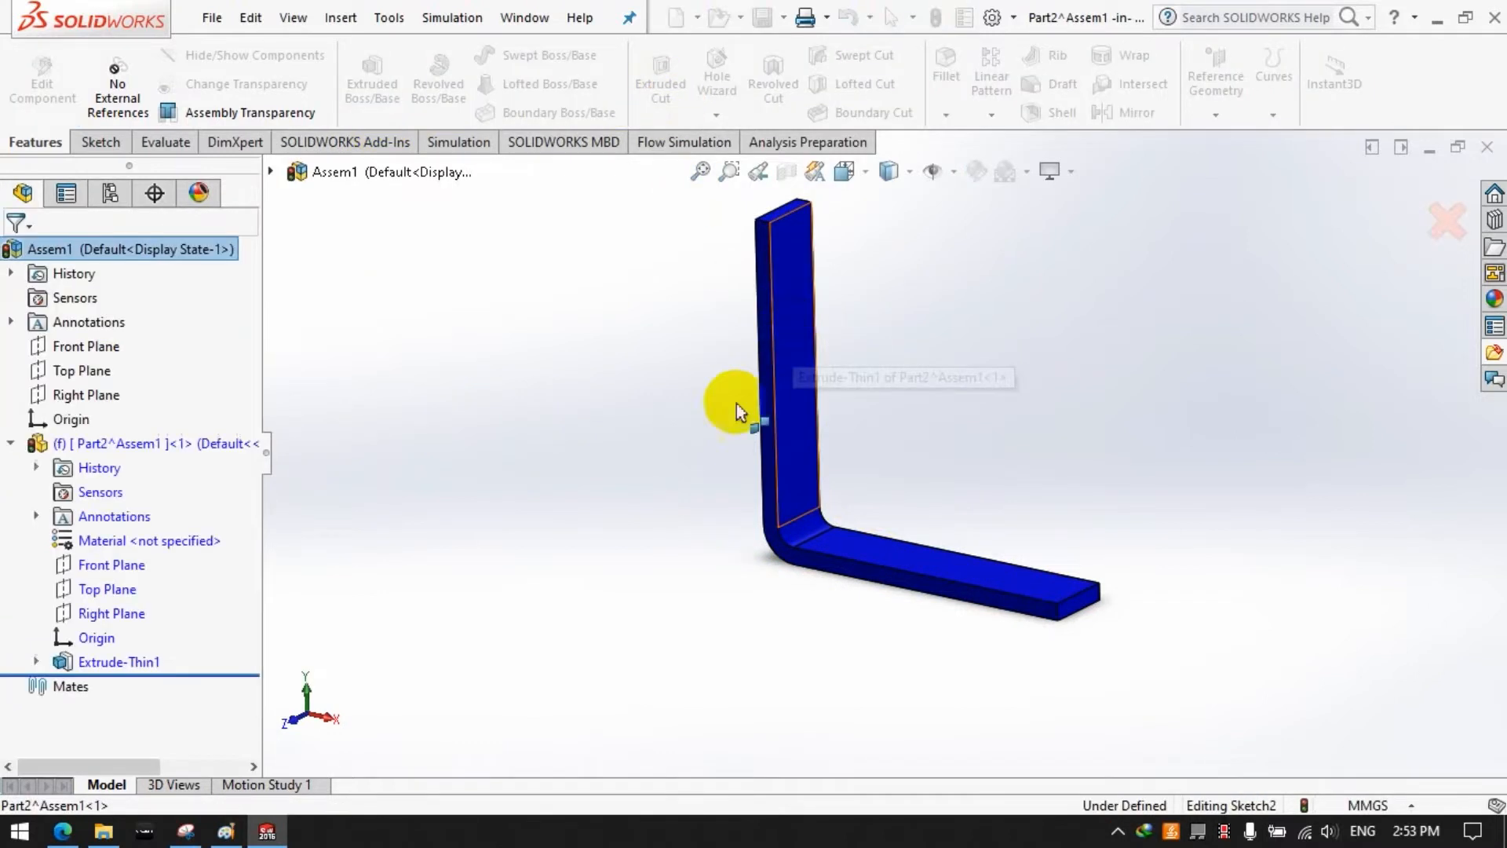
{"action": "right_click", "coordinate": [110, 686]}
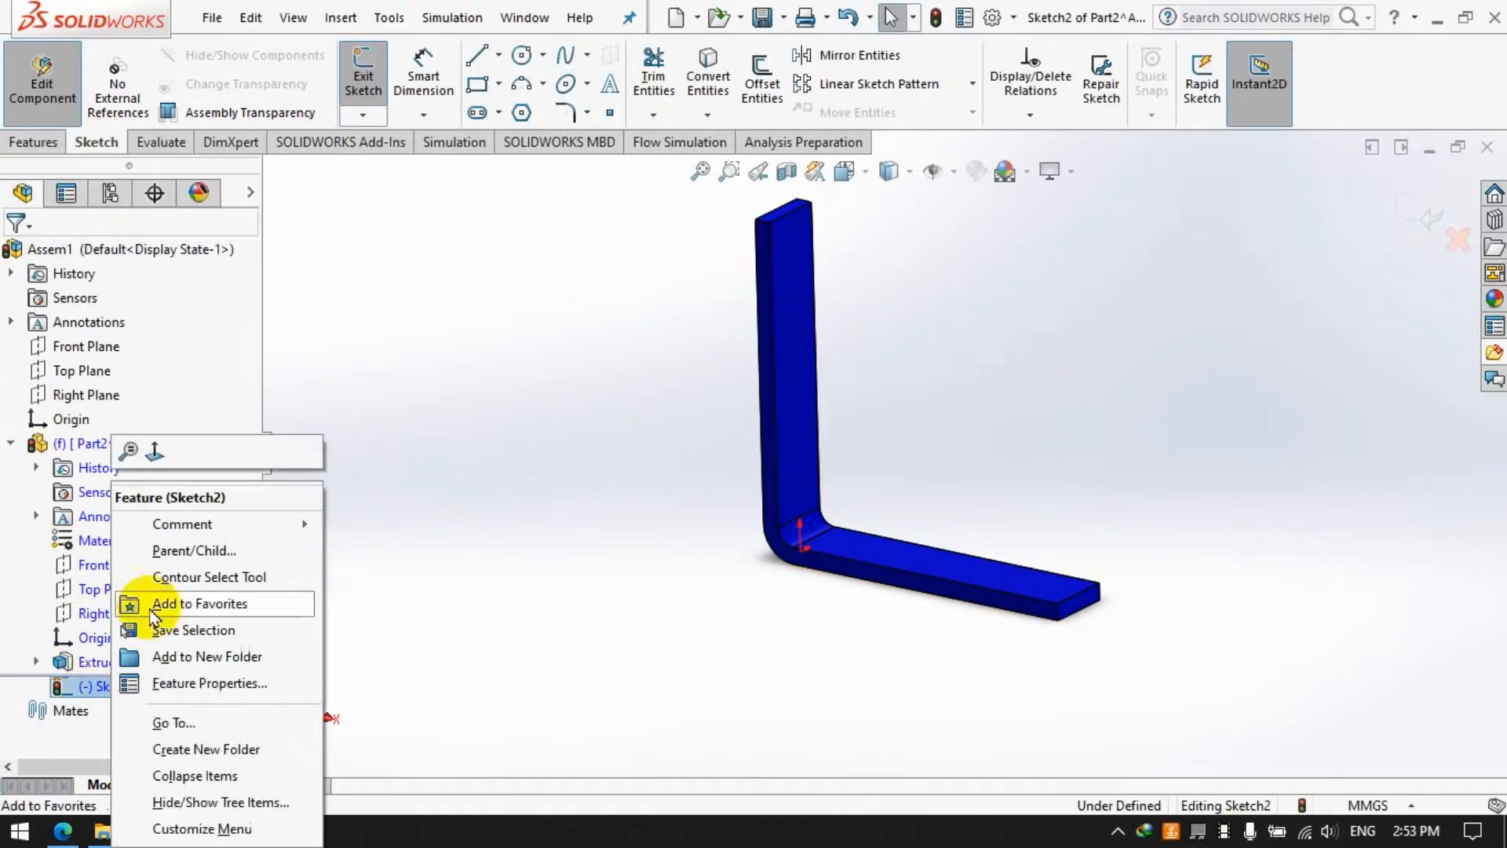
{"action": "left_click", "coordinate": [161, 449]}
{"action": "scroll", "coordinate": [897, 369], "scroll_direction": "down", "scroll_amount": 2}
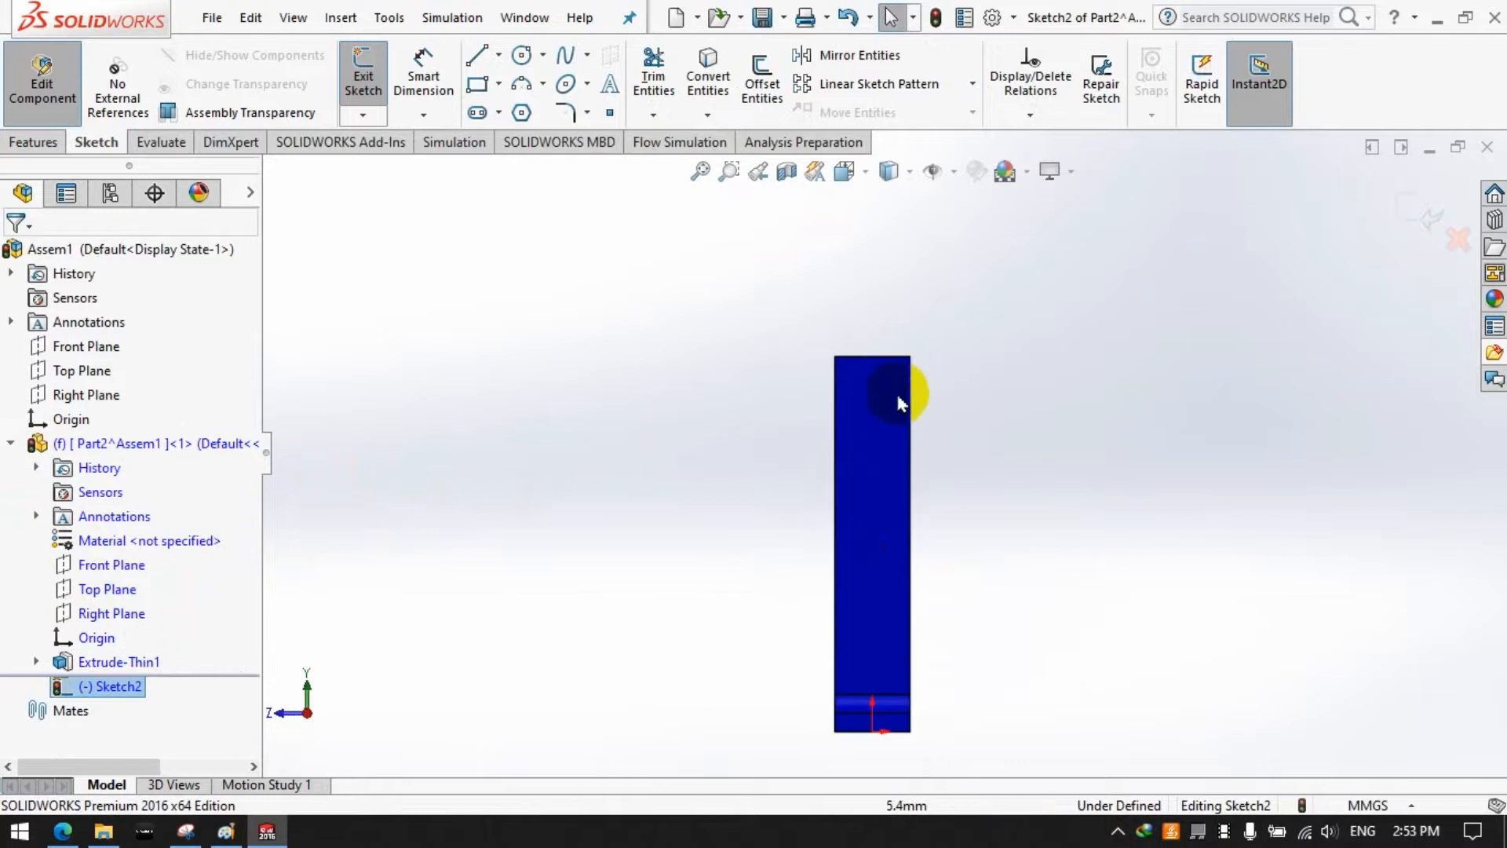
Step: Draw two circles about 15.4 mm apart along the leg's centreline near its upper end, the lower one about 5.4 mm in radius
{"action": "left_click", "coordinate": [521, 56]}
{"action": "scroll", "coordinate": [901, 431], "scroll_direction": "down", "scroll_amount": 3}
{"action": "left_click", "coordinate": [730, 303]}
{"action": "left_click", "coordinate": [744, 348]}
{"action": "left_click", "coordinate": [730, 452]}
{"action": "left_click", "coordinate": [756, 496]}
Step: Dimension the vertical distance between the two circle centres as 25 mm
{"action": "left_click", "coordinate": [424, 78]}
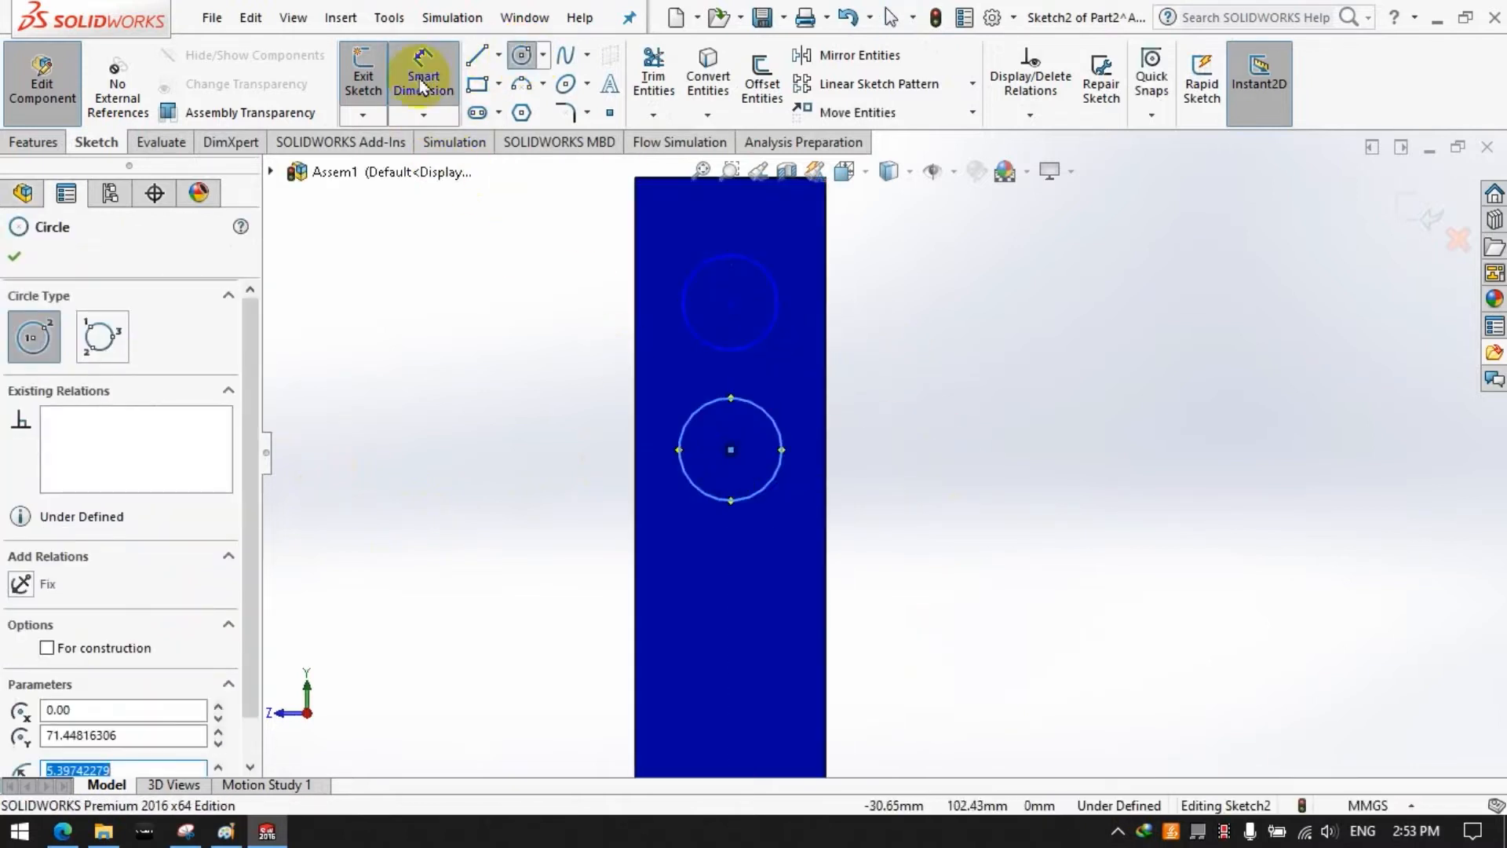
{"action": "left_click", "coordinate": [730, 303]}
{"action": "left_click", "coordinate": [909, 424]}
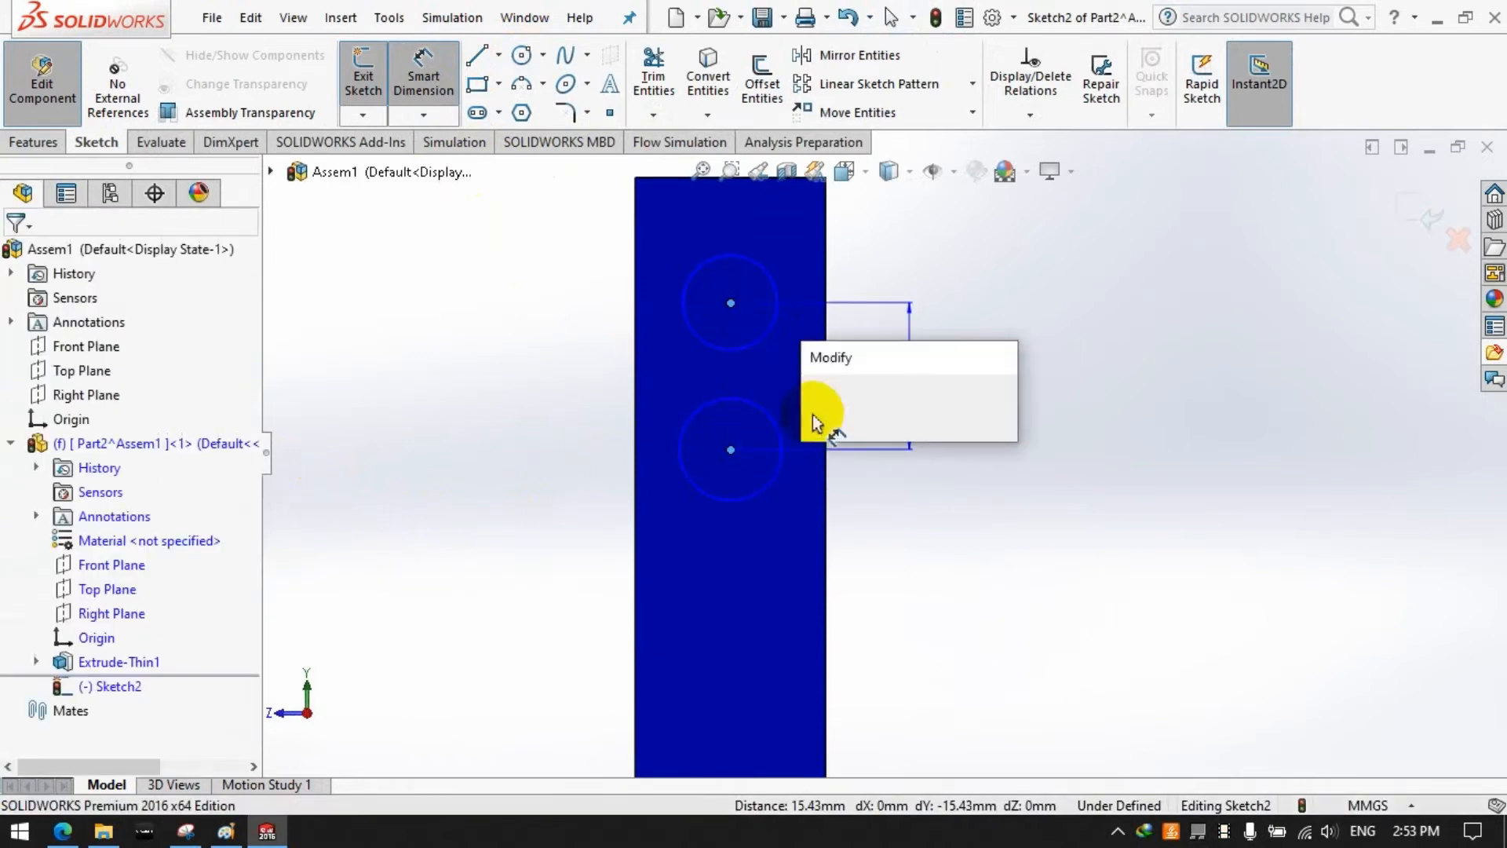
{"action": "type", "text": "25"}
{"action": "key", "text": "Return"}
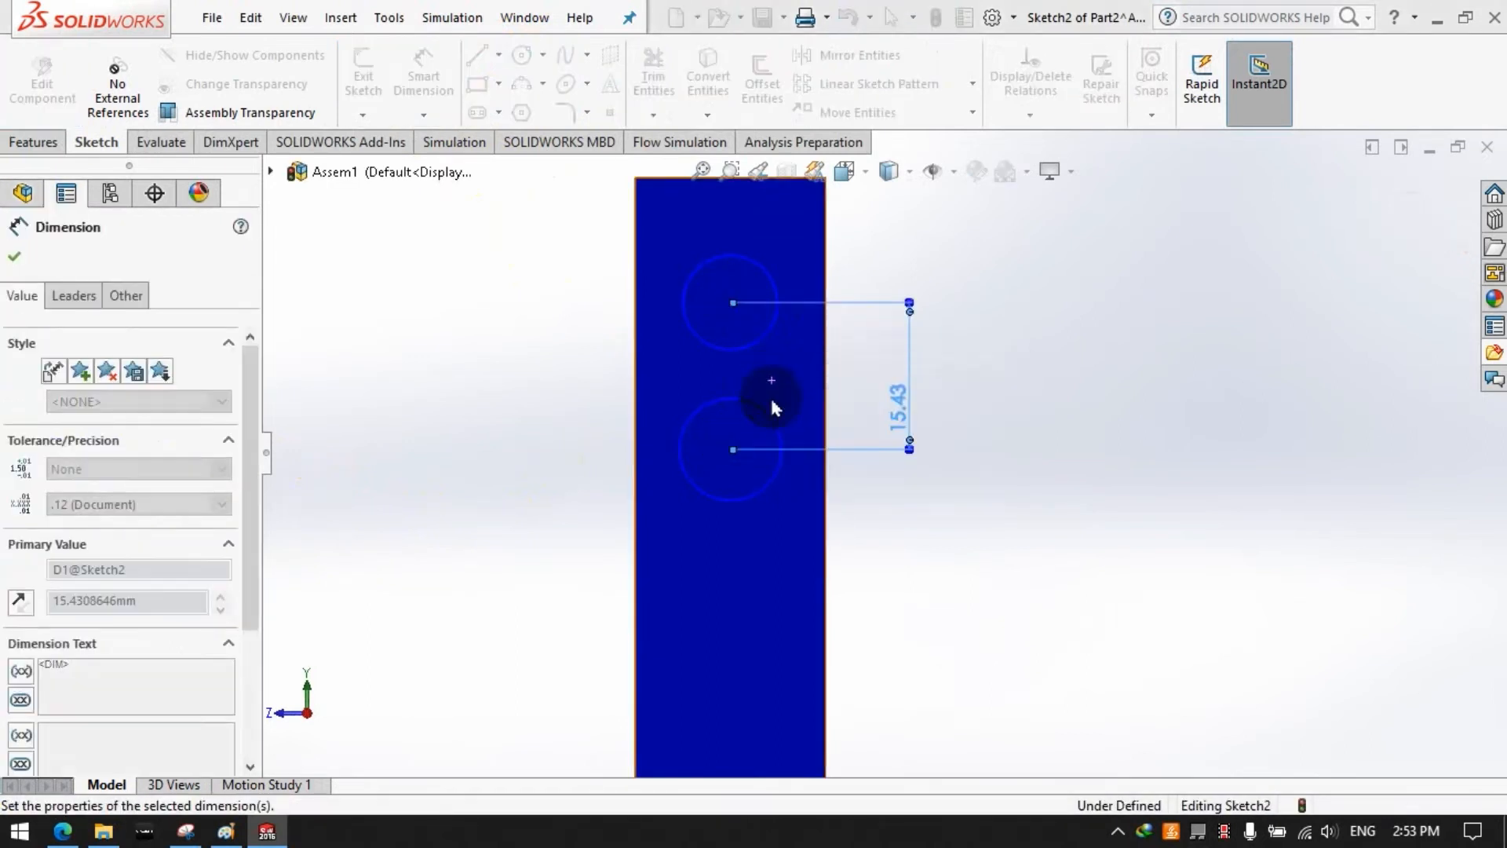
Step: Dimension the distance from the upper circle's centre to the leg's top edge as 15 mm
{"action": "scroll", "coordinate": [770, 424], "scroll_direction": "down", "scroll_amount": 2}
{"action": "scroll", "coordinate": [771, 427], "scroll_direction": "up", "scroll_amount": 5}
{"action": "left_click", "coordinate": [816, 315]}
{"action": "left_click", "coordinate": [780, 296]}
{"action": "left_click", "coordinate": [1003, 316]}
{"action": "type", "text": "10"}
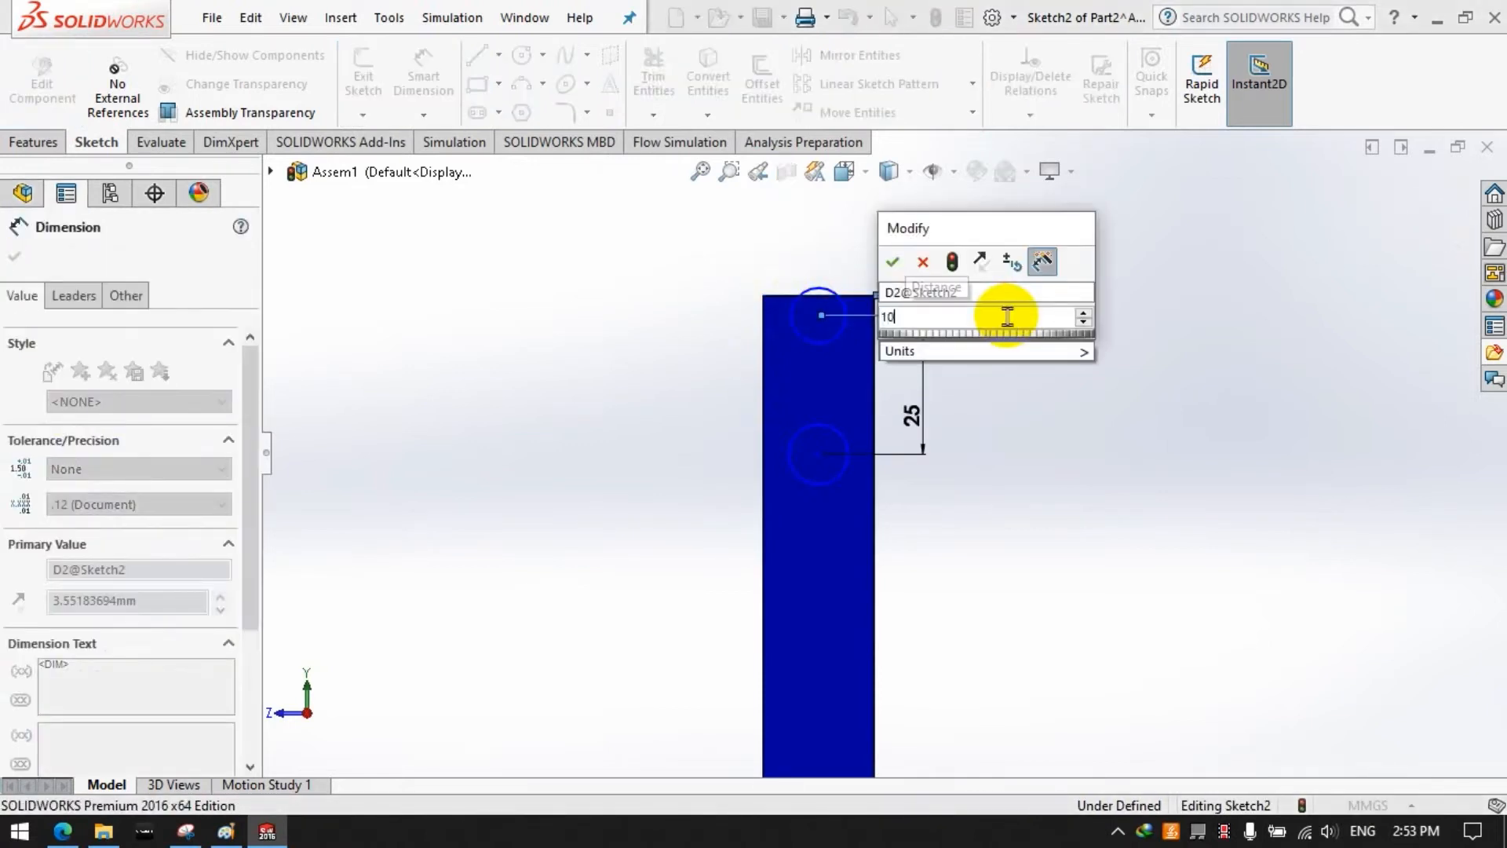
{"action": "type", "text": "5"}
{"action": "key", "text": "Return"}
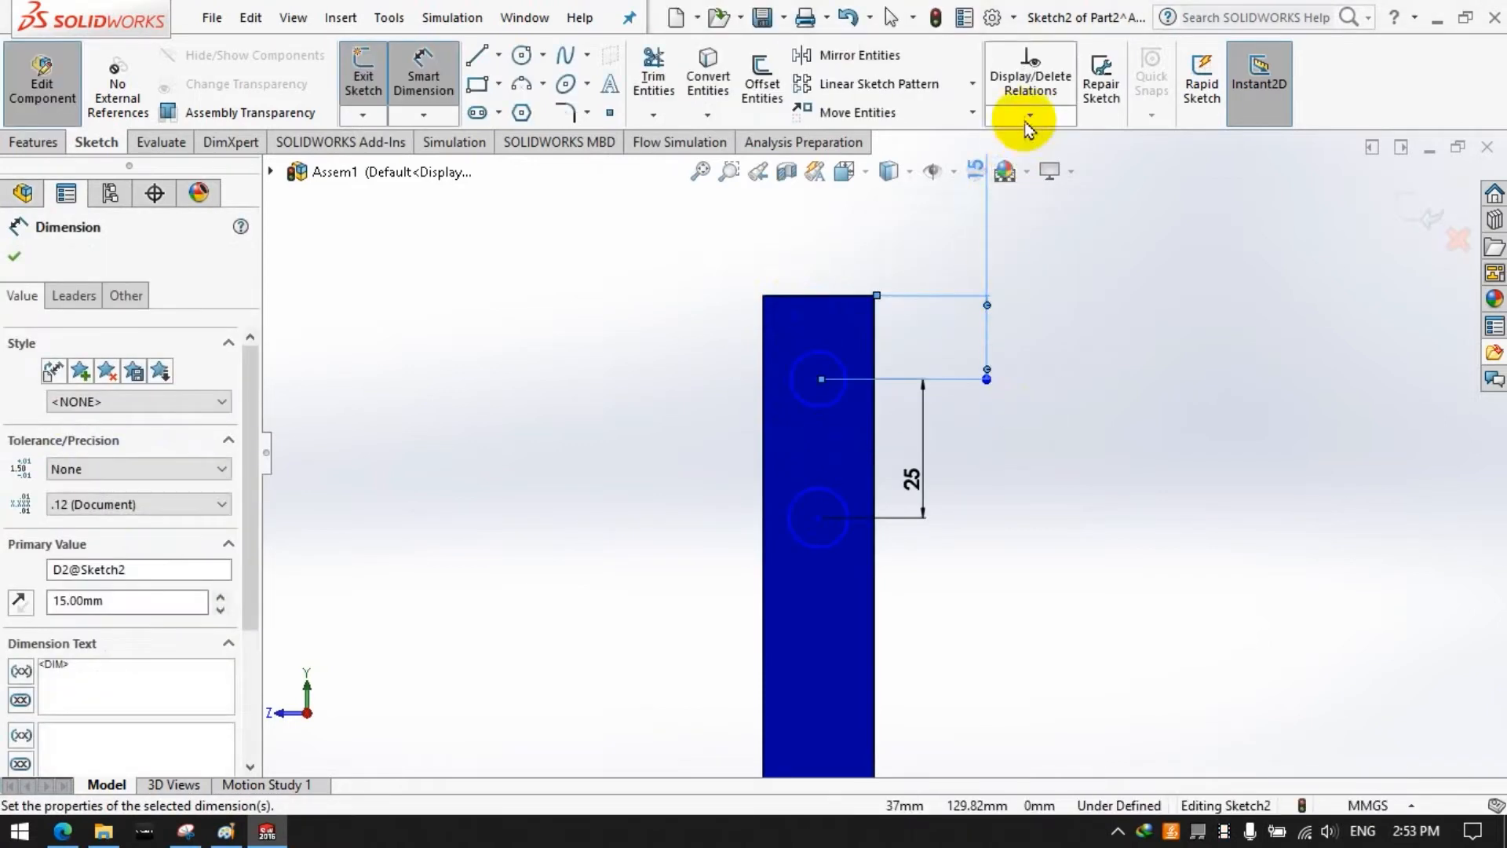
{"action": "left_click", "coordinate": [1026, 121]}
{"action": "left_click", "coordinate": [1048, 167]}
{"action": "left_click", "coordinate": [832, 398]}
{"action": "left_click", "coordinate": [817, 487]}
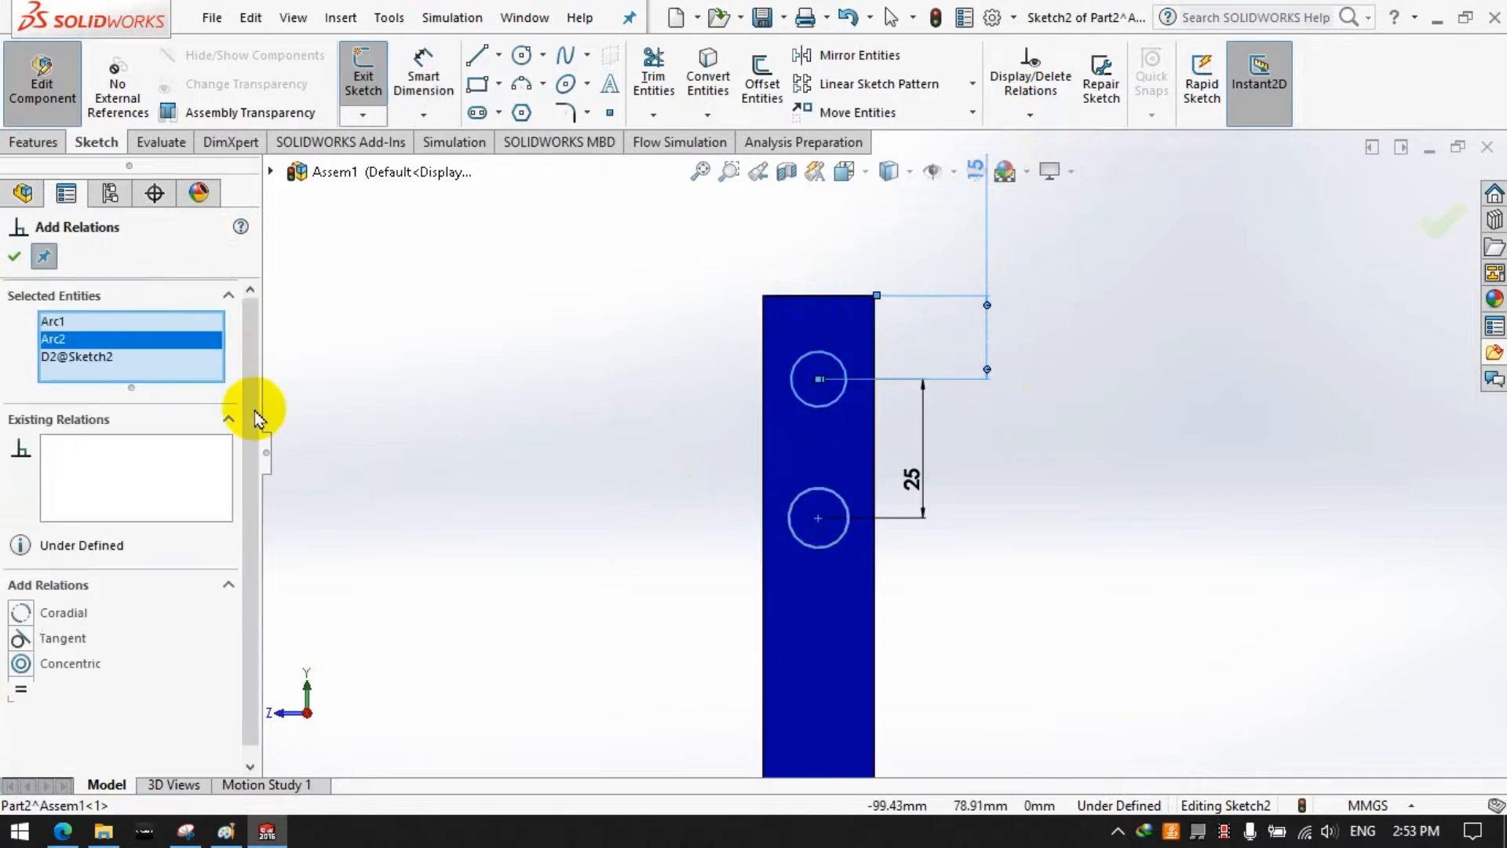
{"action": "left_click", "coordinate": [14, 256]}
{"action": "left_click", "coordinate": [423, 76]}
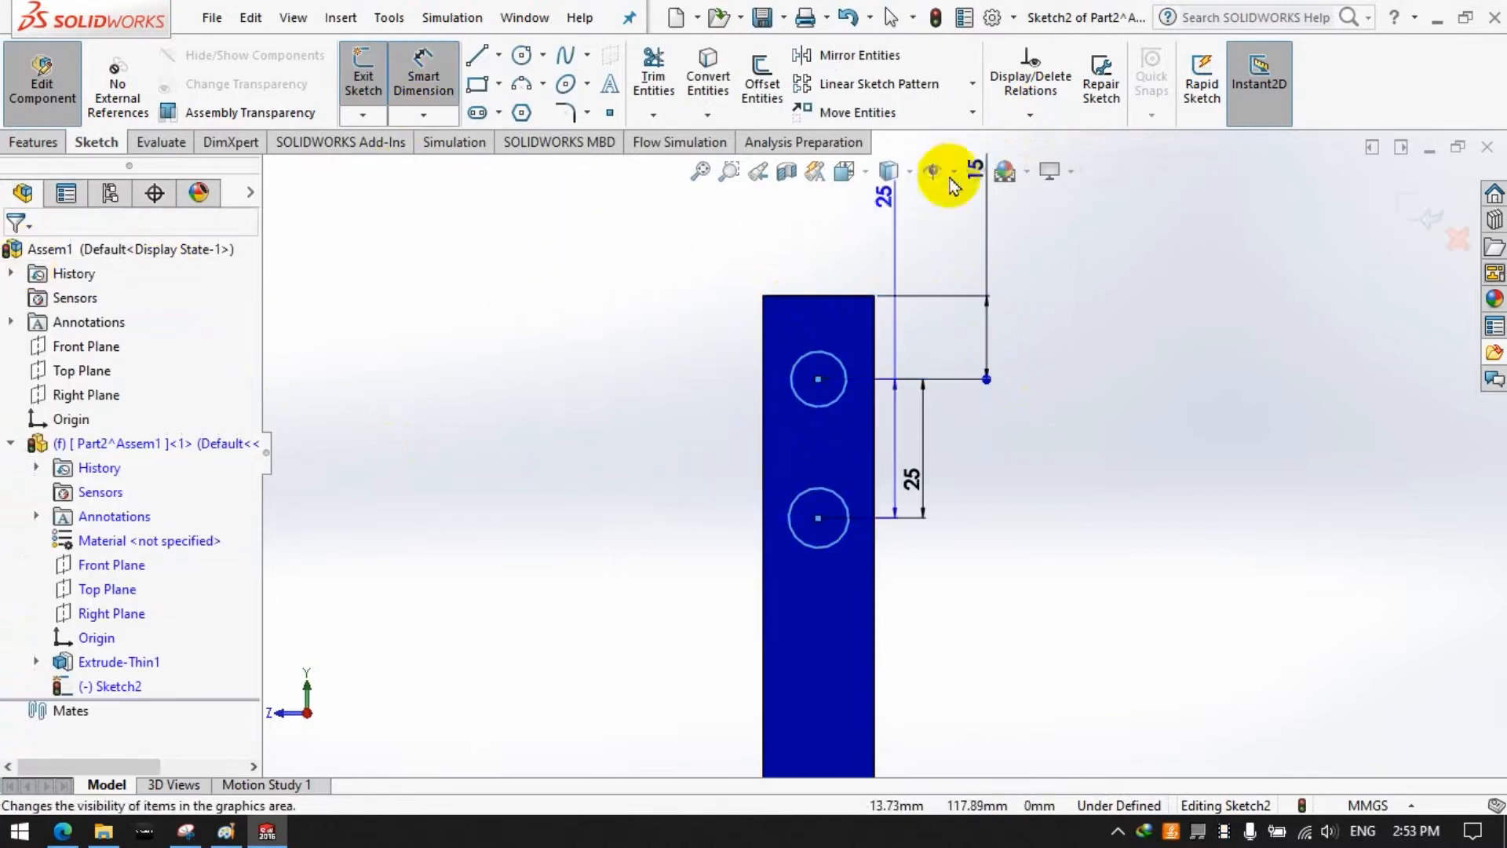
{"action": "left_click", "coordinate": [1029, 116]}
{"action": "left_click", "coordinate": [437, 98]}
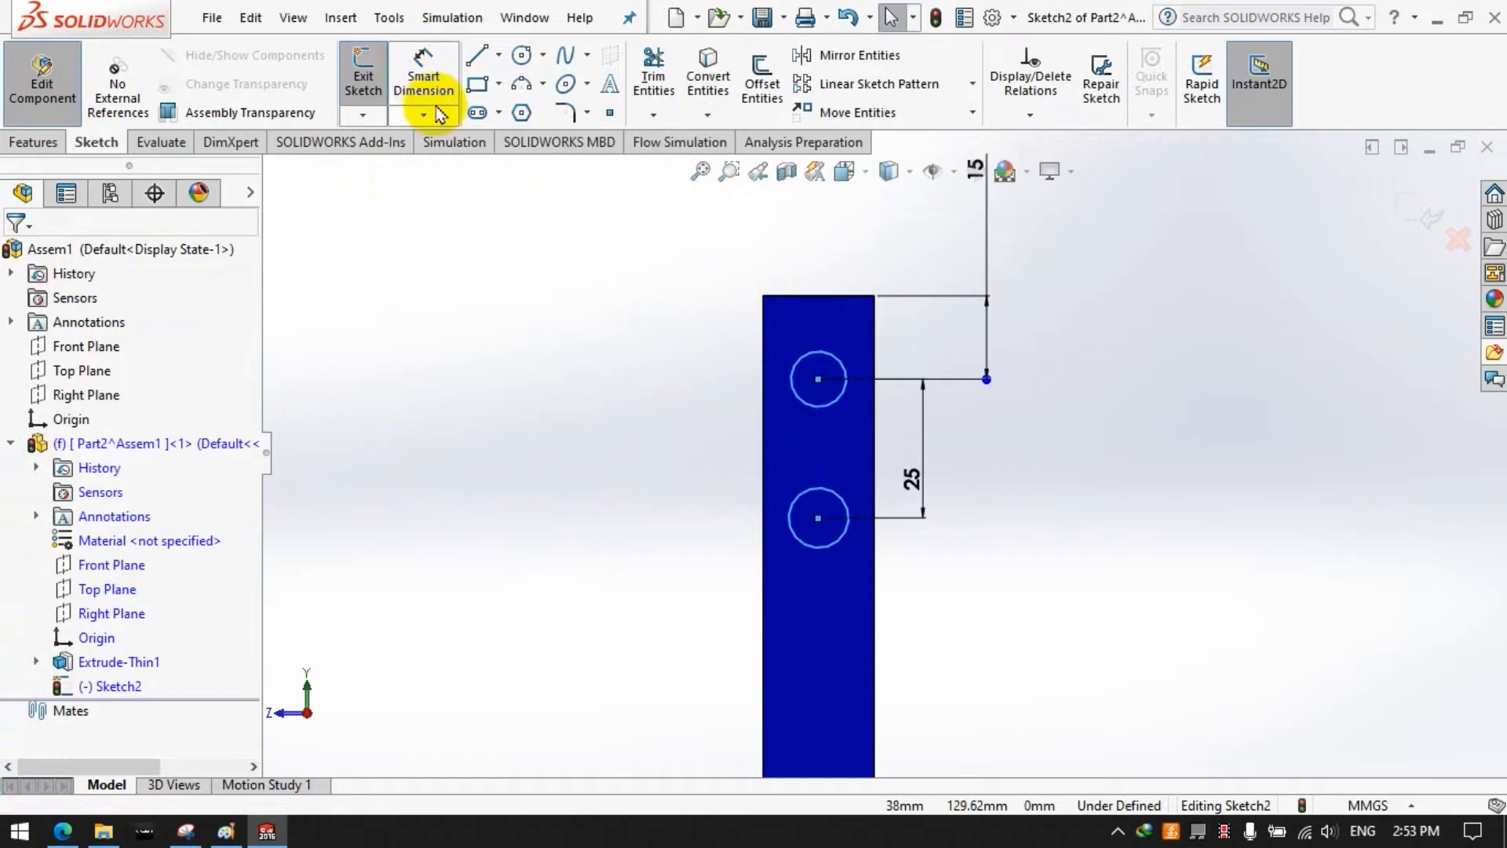
Step: Dimension the diameters of the upper and lower circles on the vertical leg as 10 mm each
{"action": "left_click", "coordinate": [425, 63]}
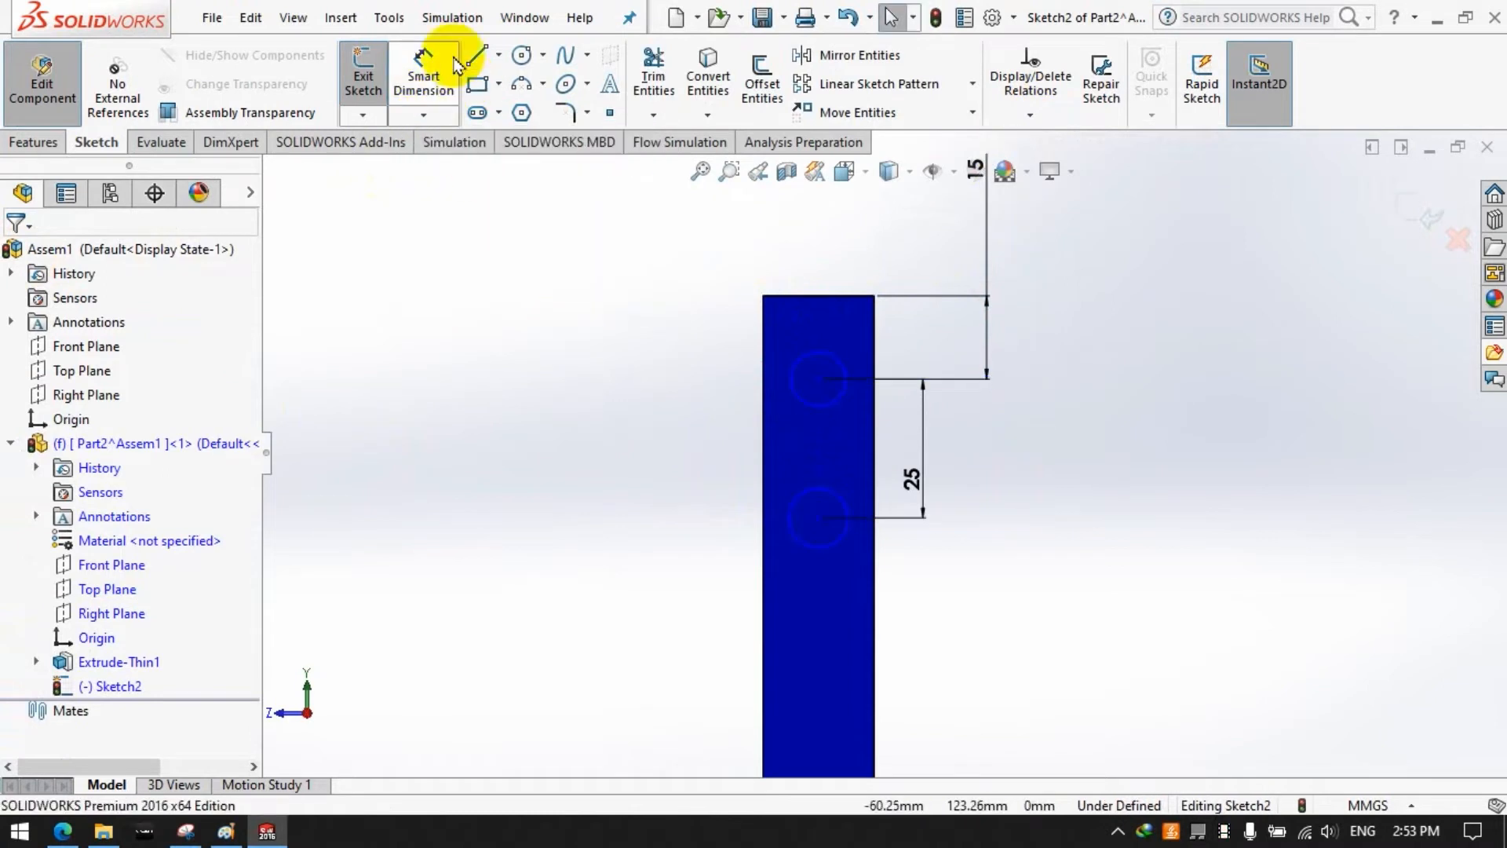
{"action": "left_click", "coordinate": [793, 379]}
{"action": "left_click", "coordinate": [592, 397]}
{"action": "type", "text": "10"}
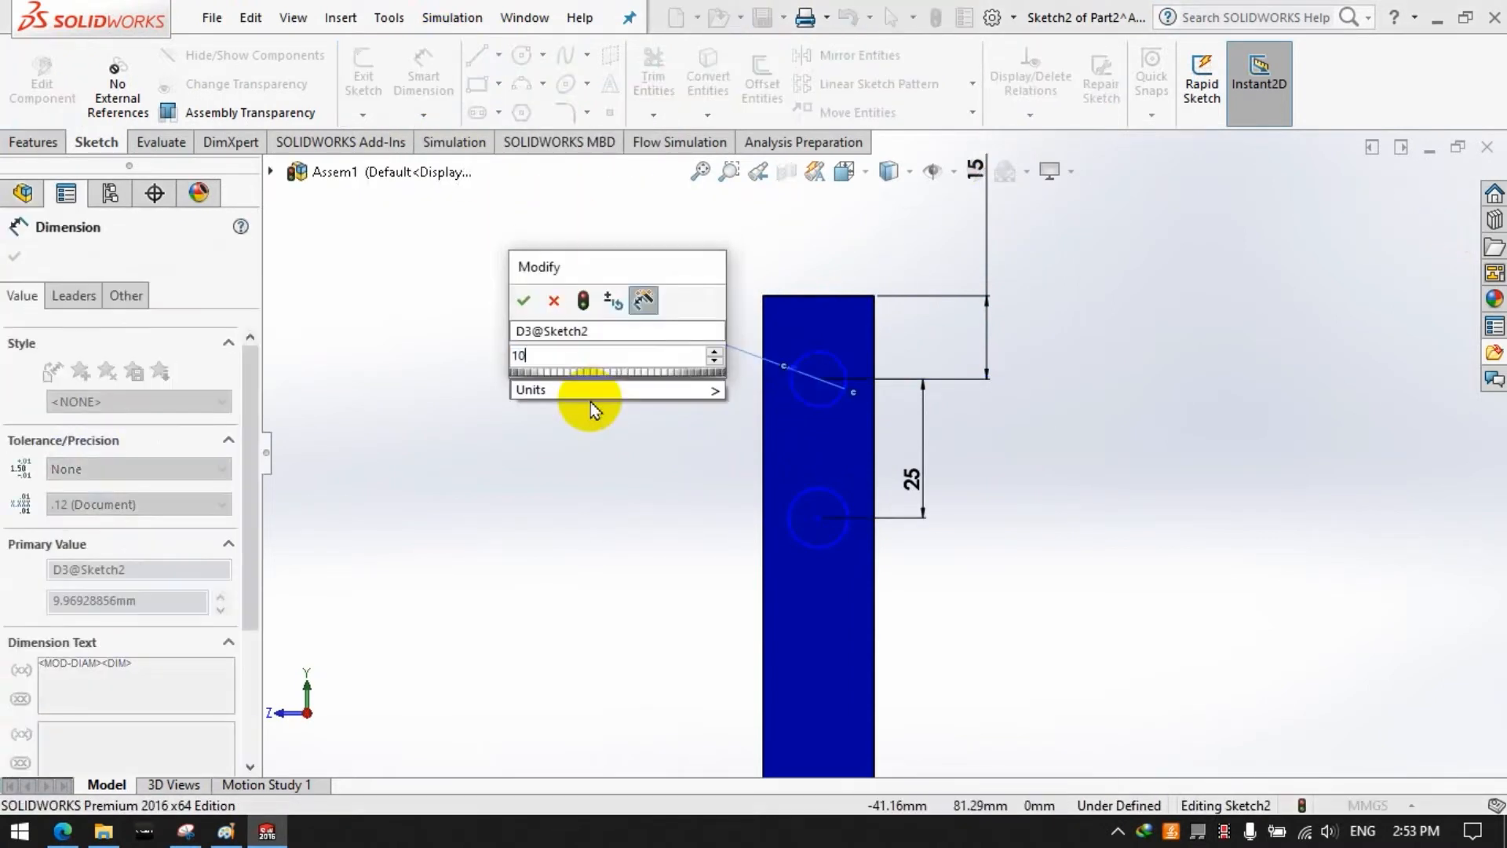
{"action": "key", "text": "Return"}
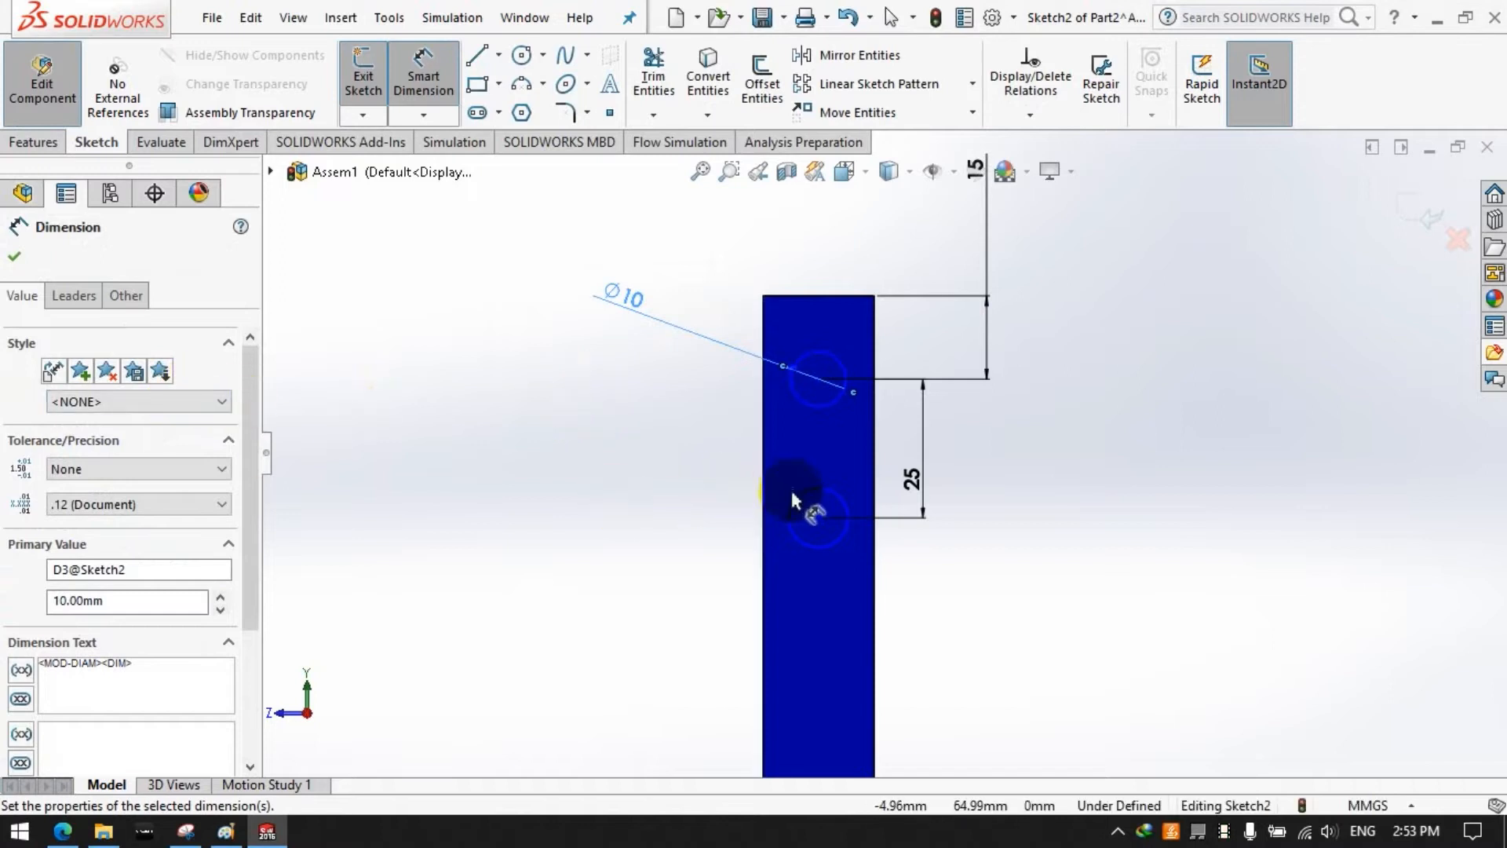
{"action": "left_click", "coordinate": [606, 473]}
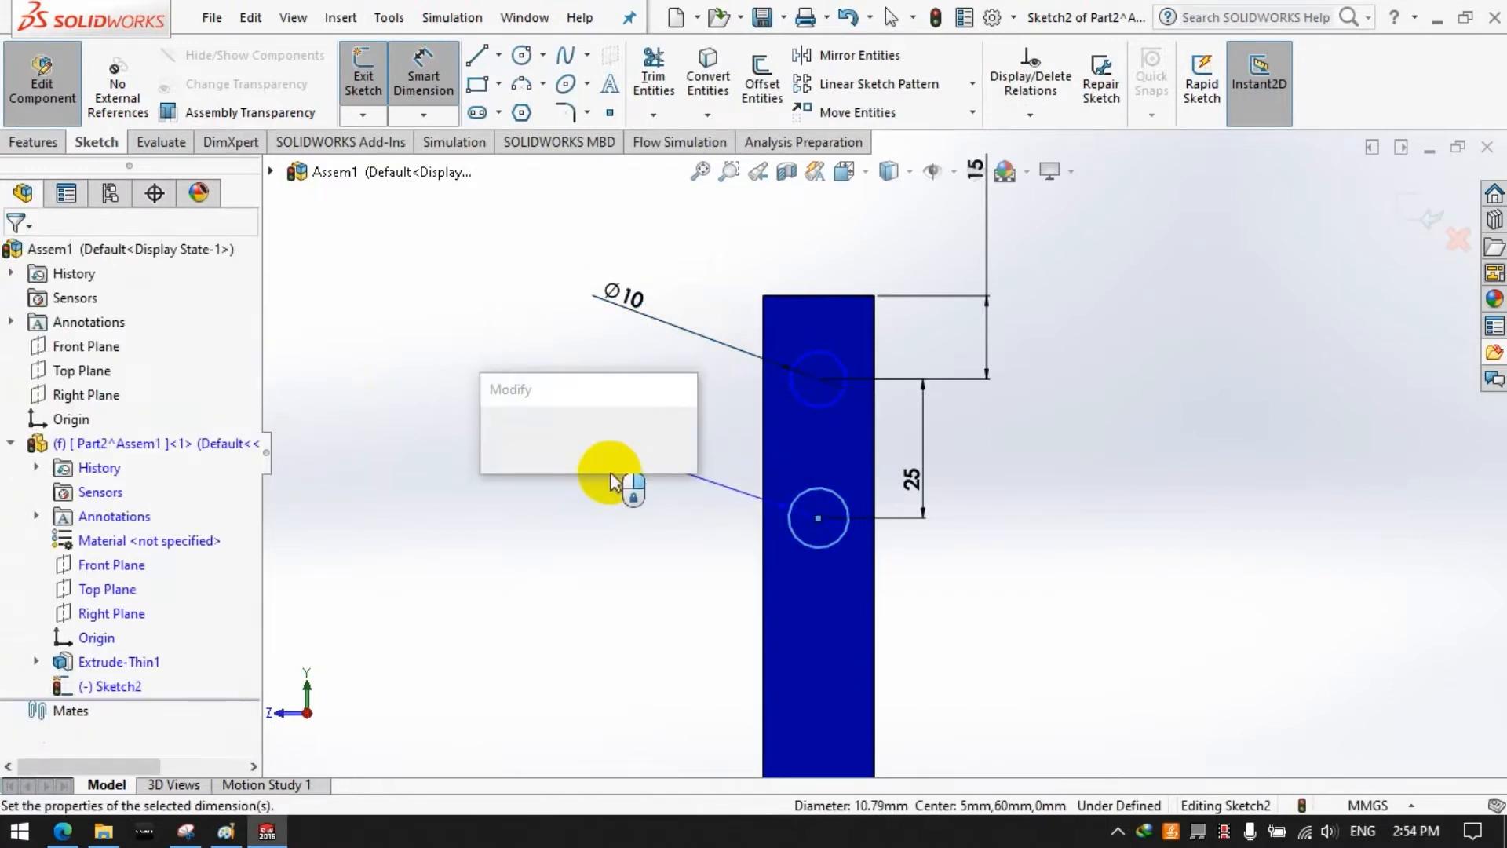
{"action": "type", "text": "10.00mm"}
{"action": "key", "text": "Return"}
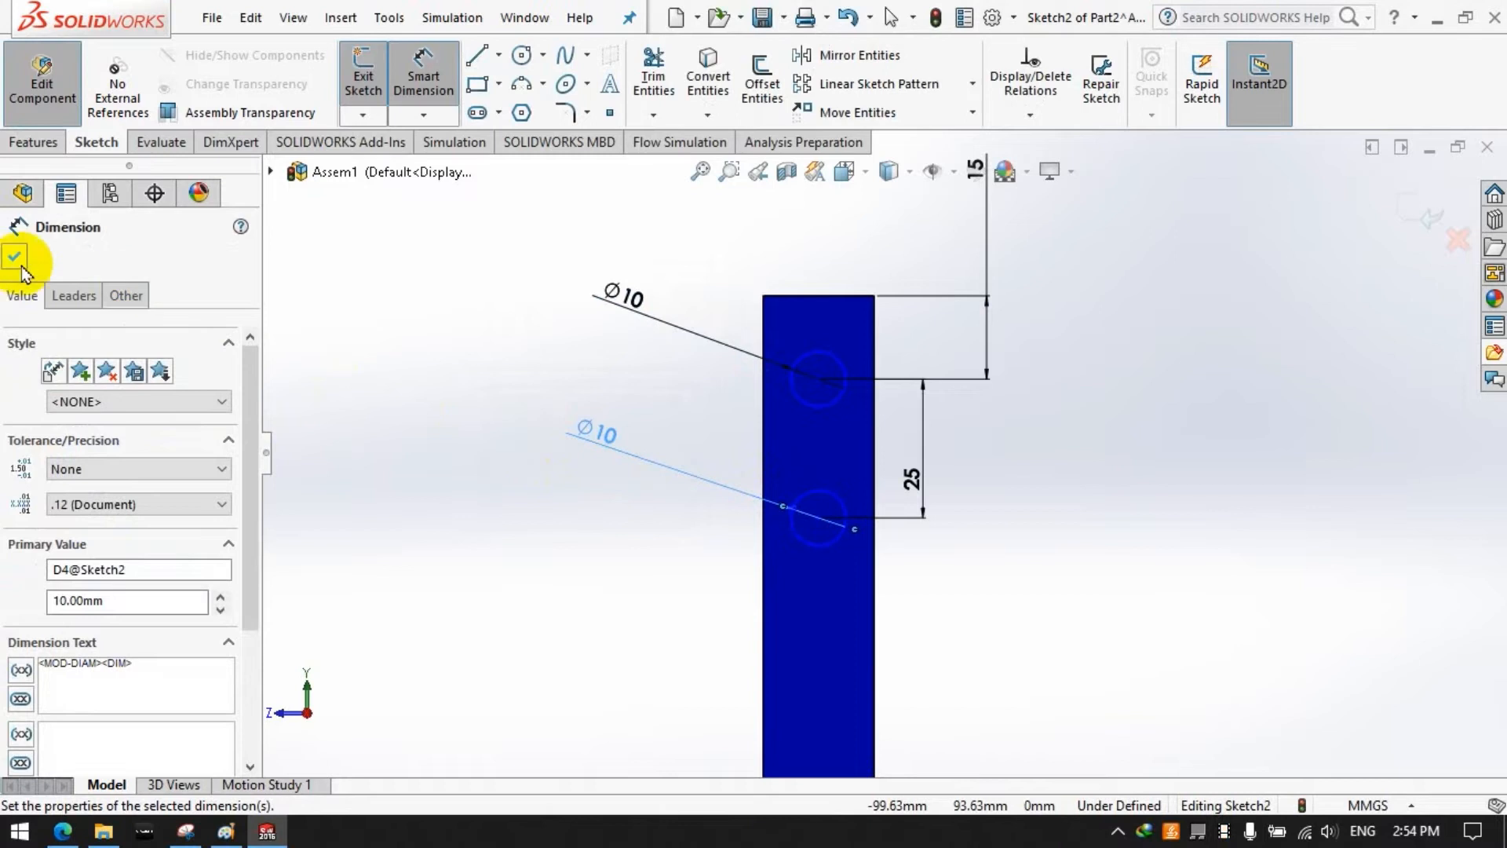
{"action": "left_click", "coordinate": [15, 256]}
Step: Cut the two circles through the vertical leg with a 10 mm blind Extruded Cut
{"action": "left_click", "coordinate": [33, 142]}
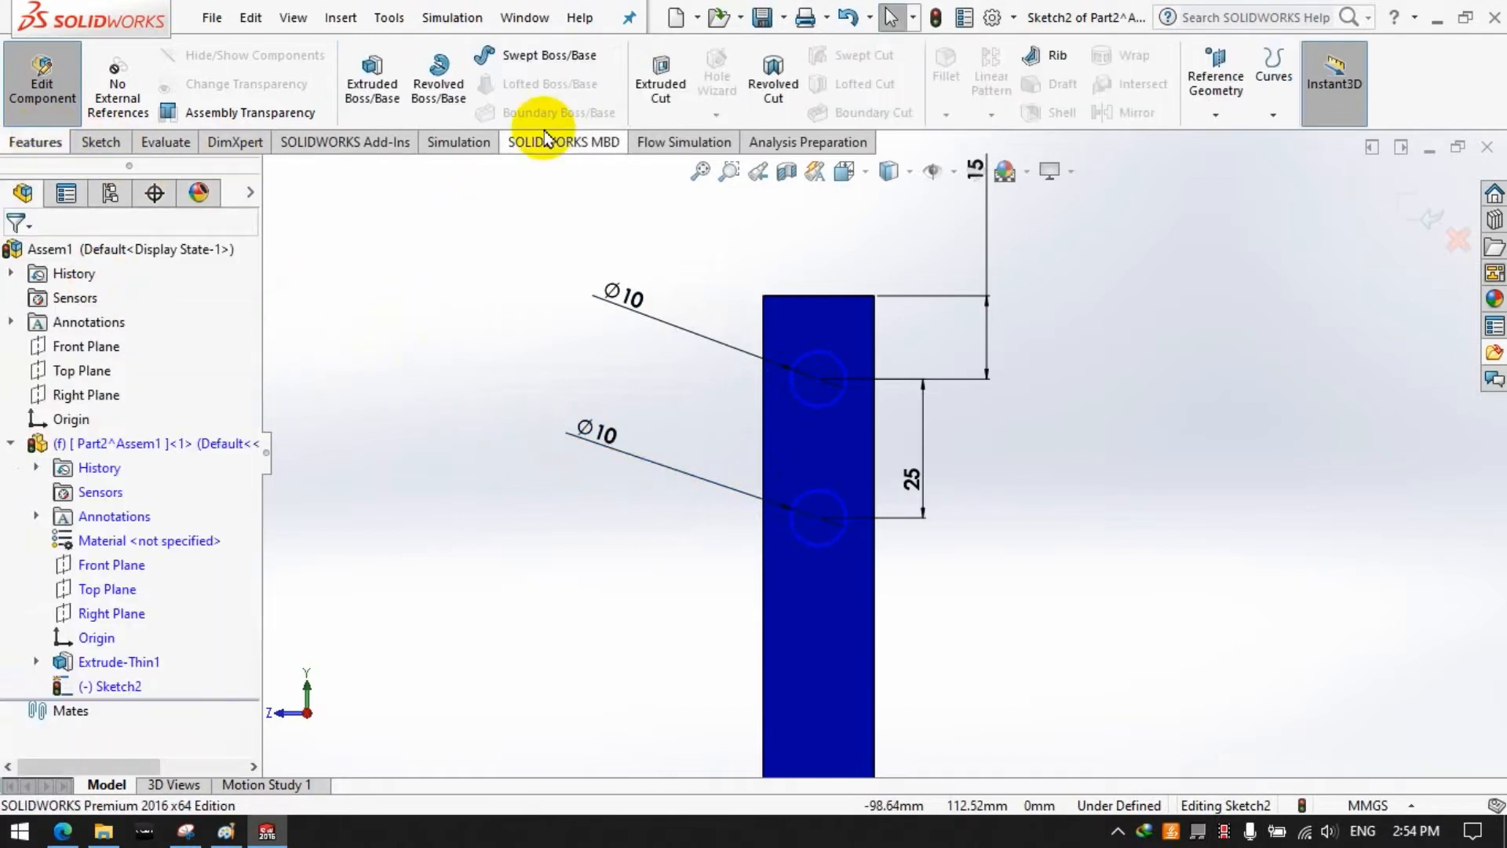
{"action": "left_click", "coordinate": [677, 110]}
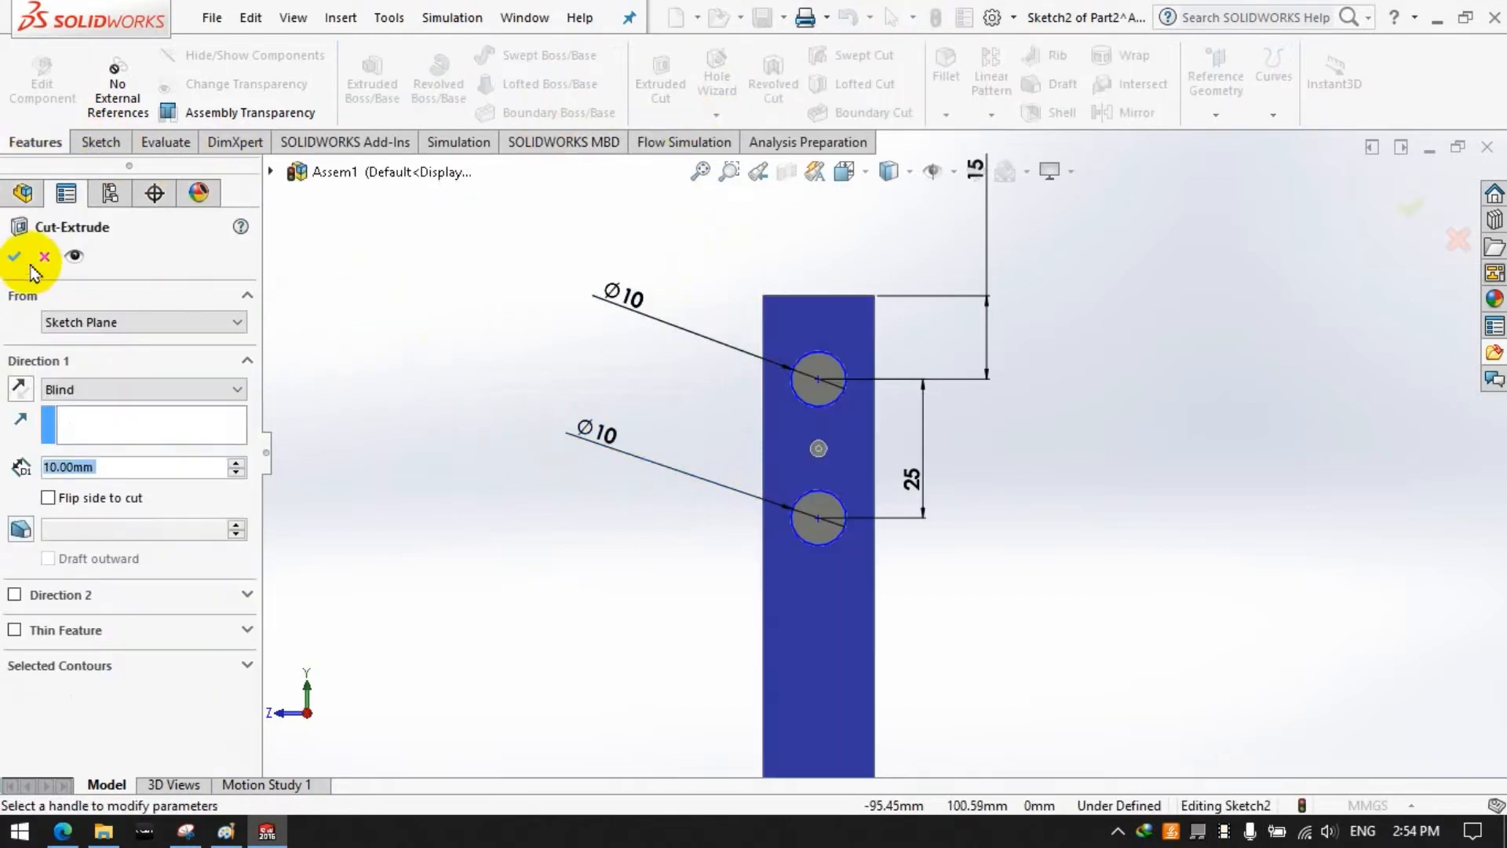
{"action": "left_click", "coordinate": [19, 260]}
Step: Start a sketch on the upper face of the bracket's horizontal leg and view it face-on
{"action": "middle_click_drag", "start_coordinate": [1089, 527], "coordinate": [910, 518]}
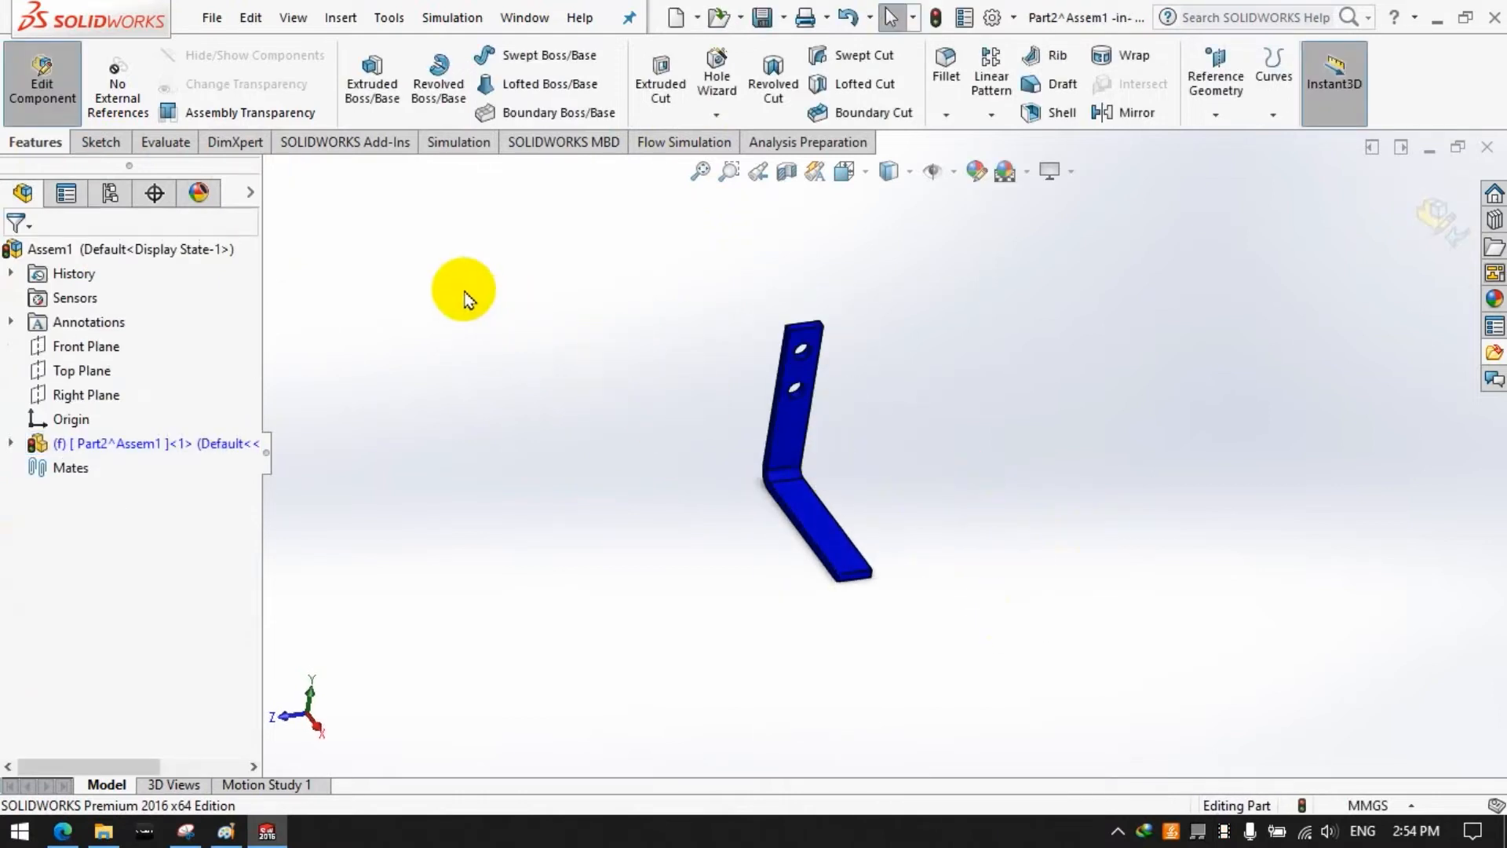
{"action": "left_click", "coordinate": [123, 149]}
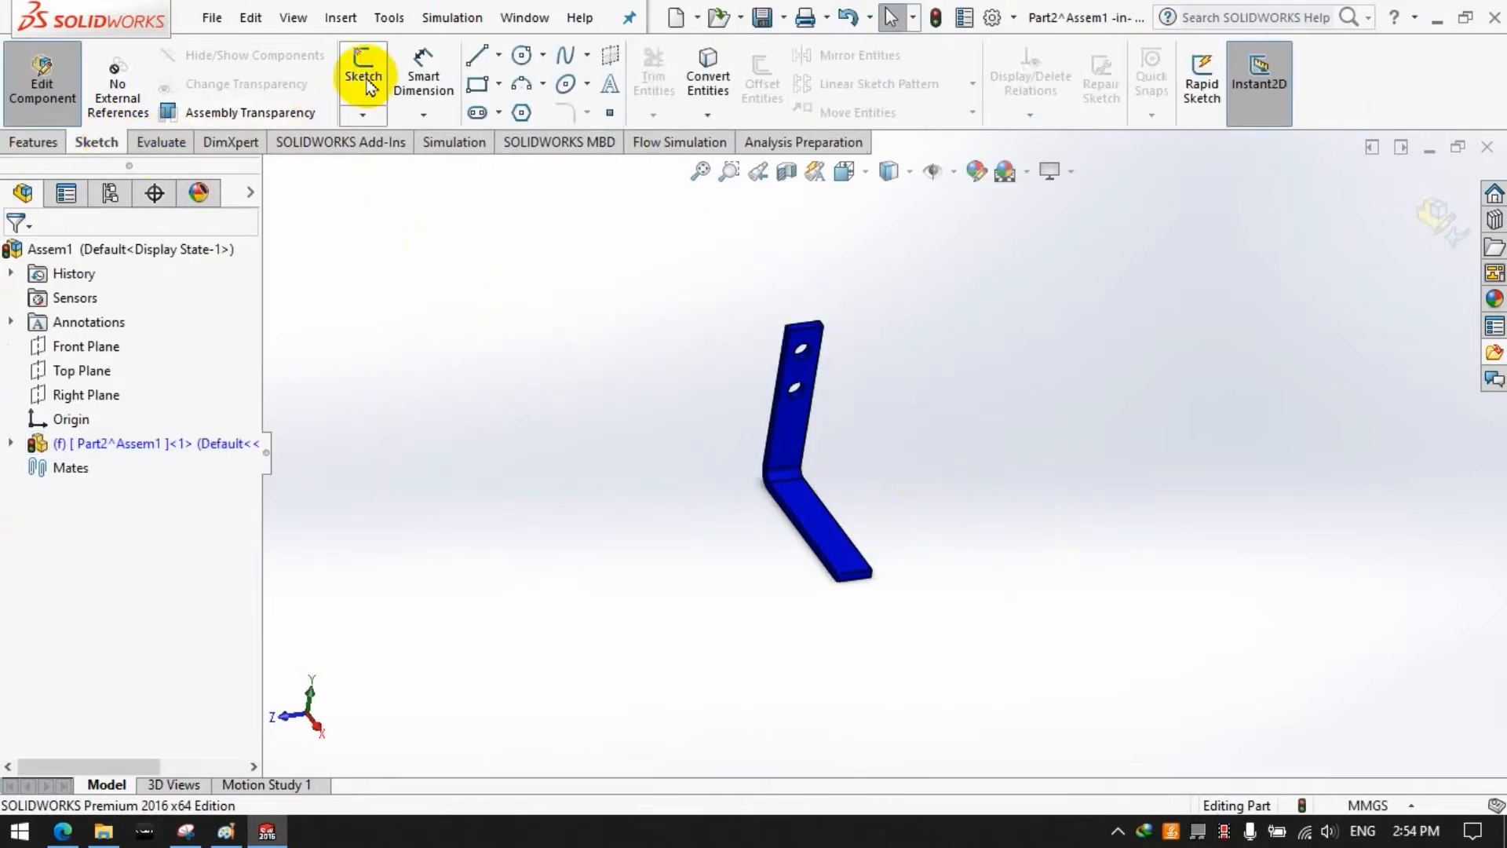
{"action": "left_click", "coordinate": [363, 73]}
{"action": "left_click", "coordinate": [834, 545]}
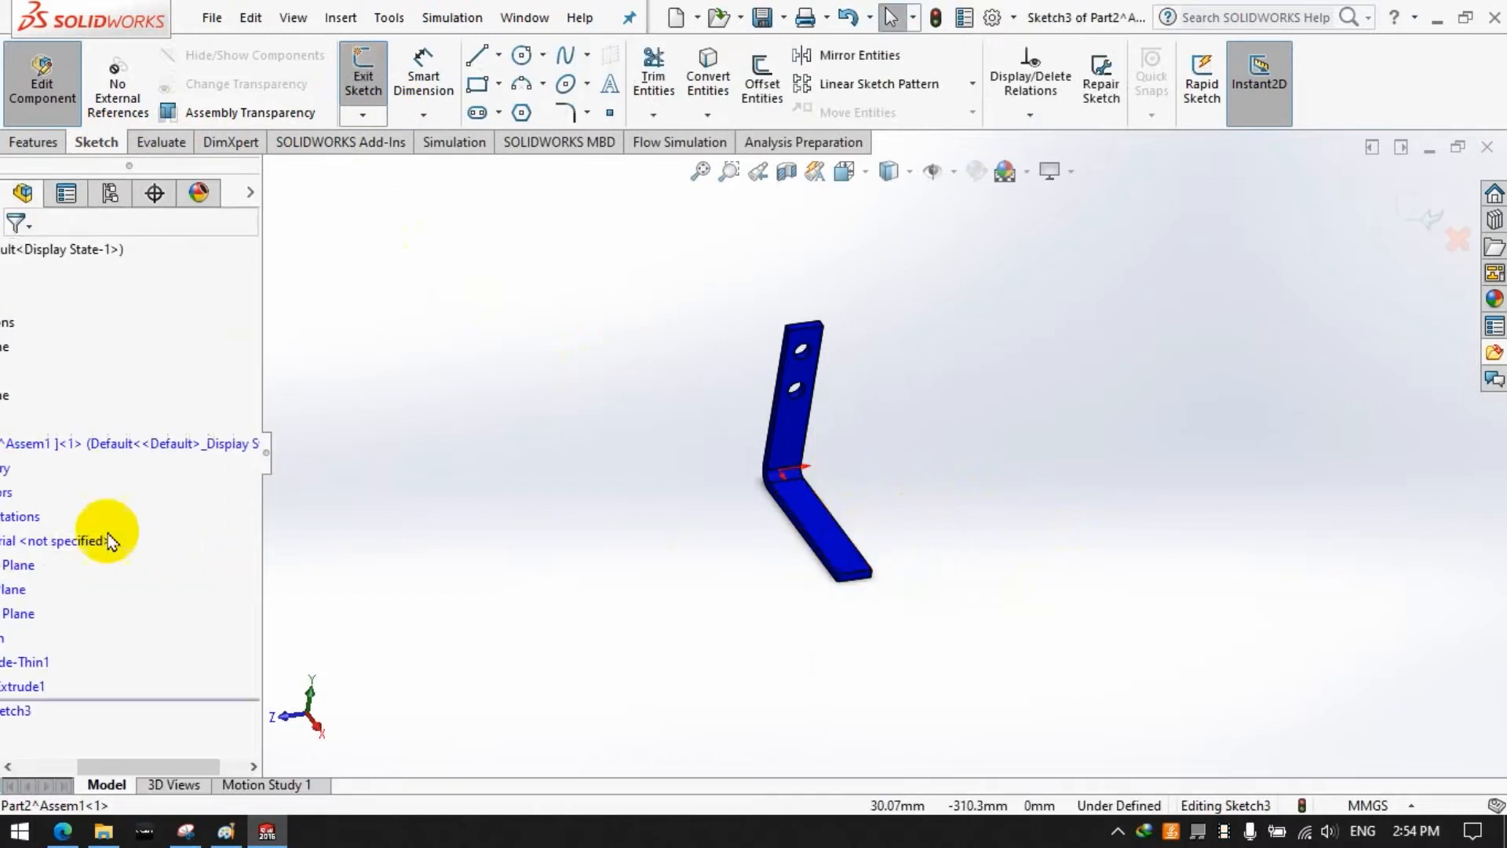
{"action": "left_click", "coordinate": [856, 180]}
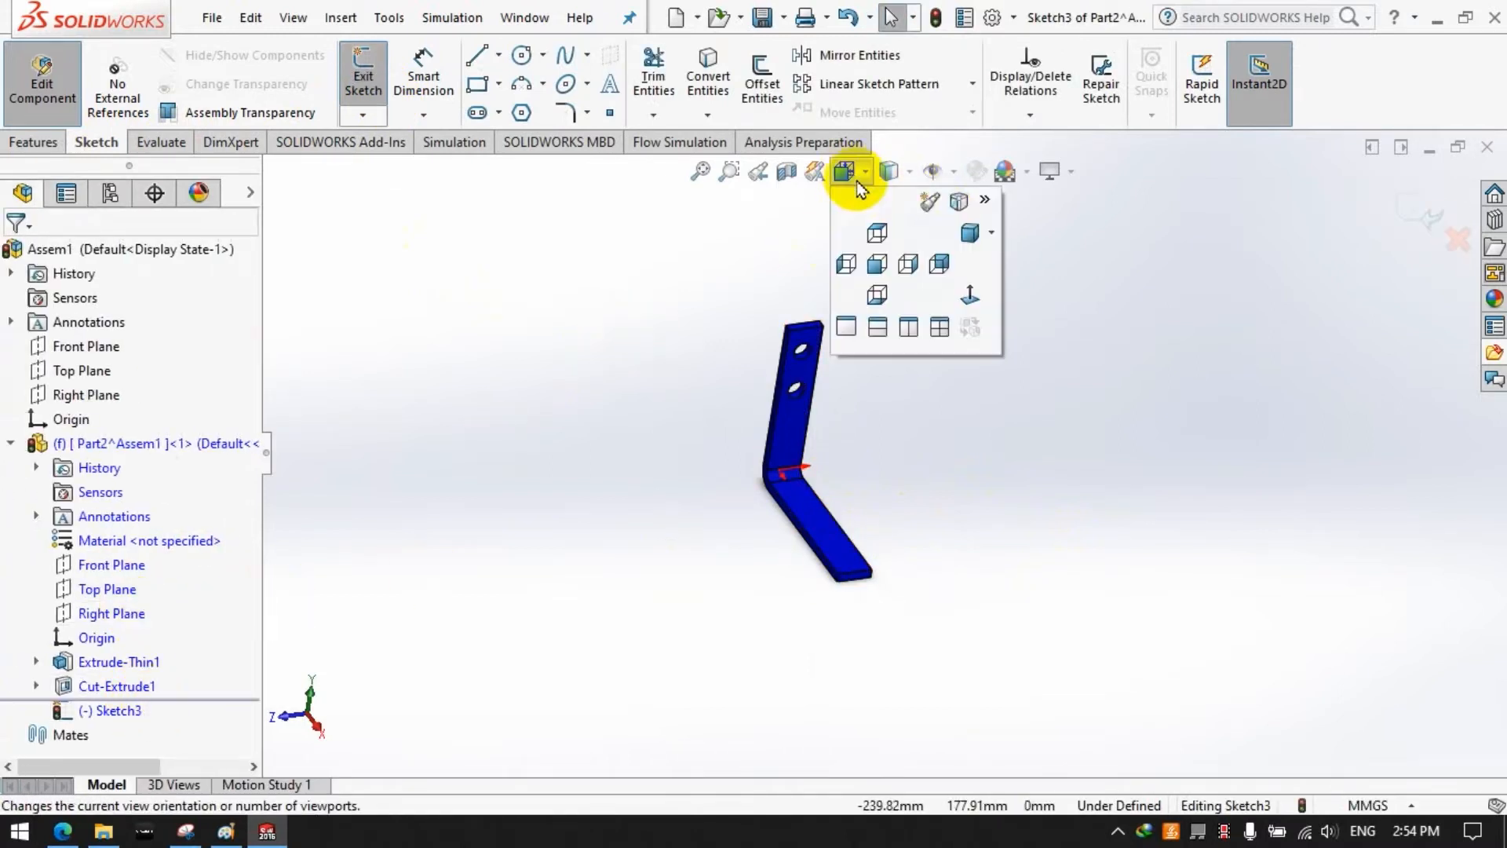
{"action": "left_click", "coordinate": [972, 303]}
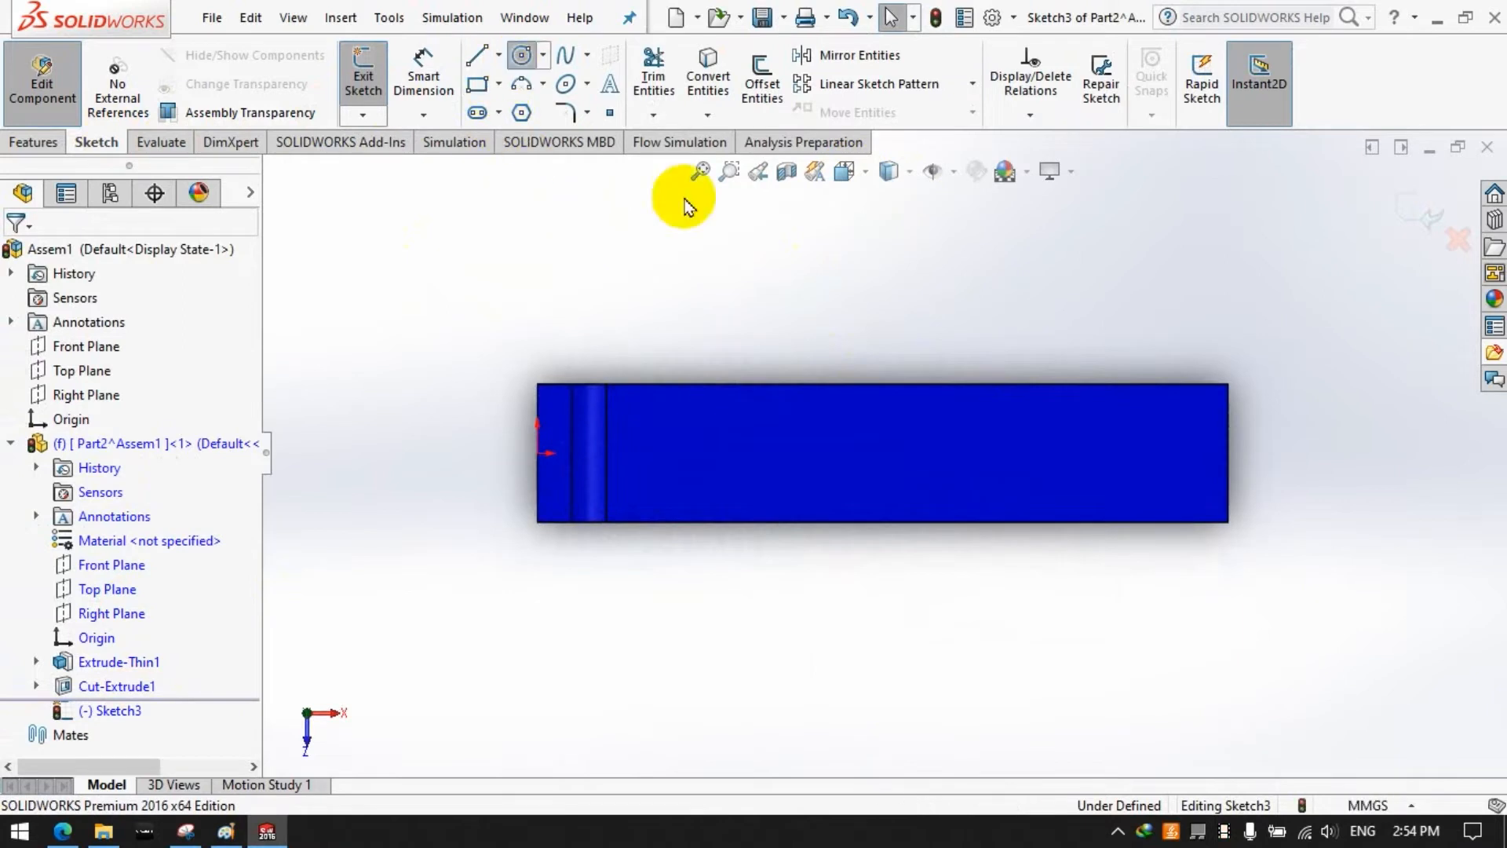
Step: Draw two circles about 21.3 mm apart on the horizontal leg's centreline near its free end, the inner one about 6 mm in radius
{"action": "left_click", "coordinate": [1119, 453]}
{"action": "left_click", "coordinate": [1137, 488]}
{"action": "left_click", "coordinate": [971, 454]}
{"action": "left_click", "coordinate": [991, 493]}
Step: Add an Equal relation between the two circles on the horizontal leg
{"action": "left_click", "coordinate": [1029, 115]}
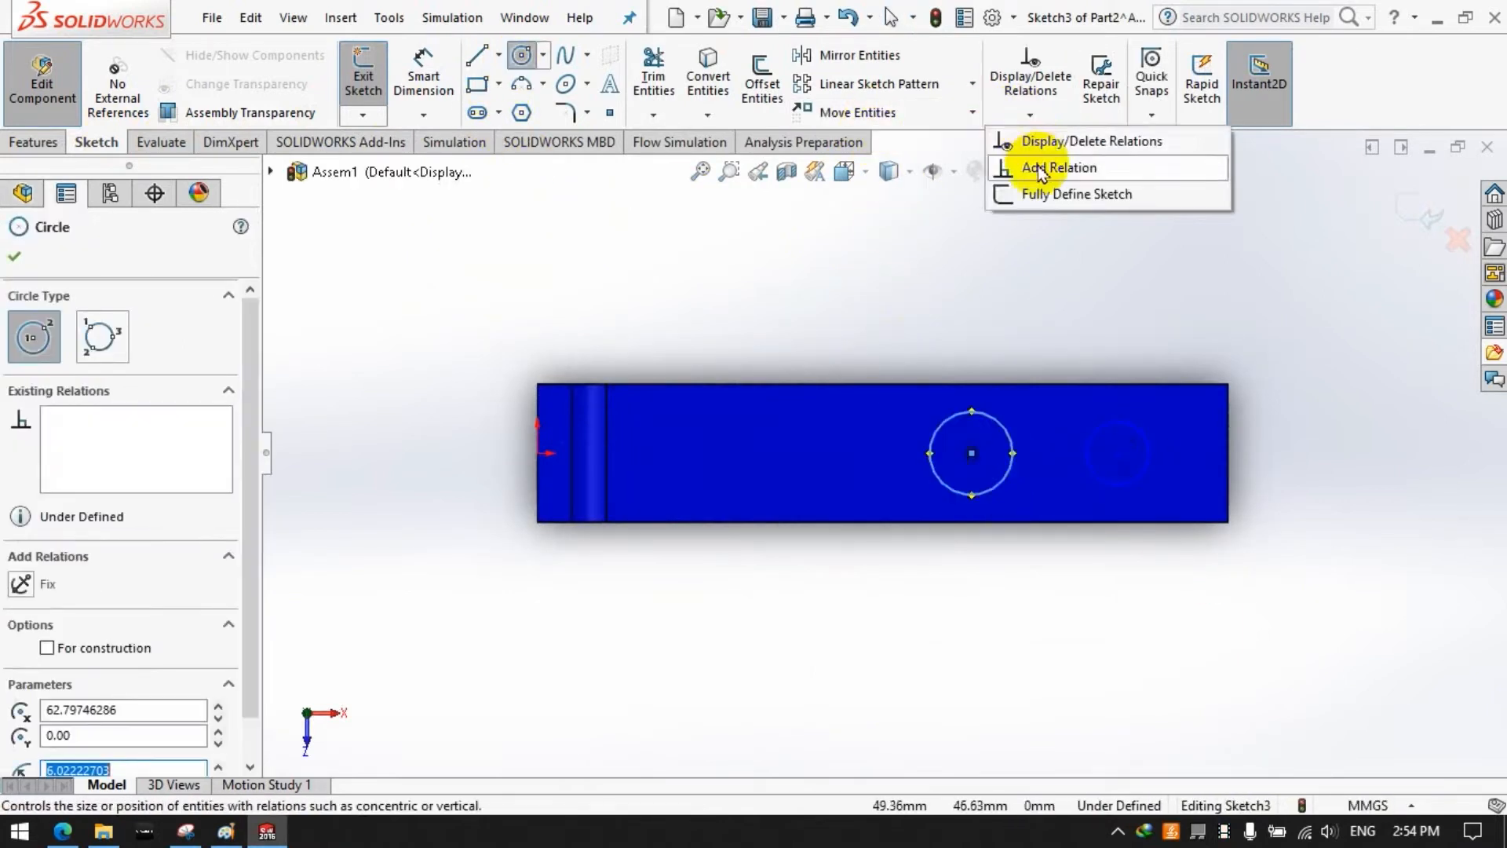
{"action": "left_click", "coordinate": [1027, 168]}
{"action": "left_click", "coordinate": [1103, 431]}
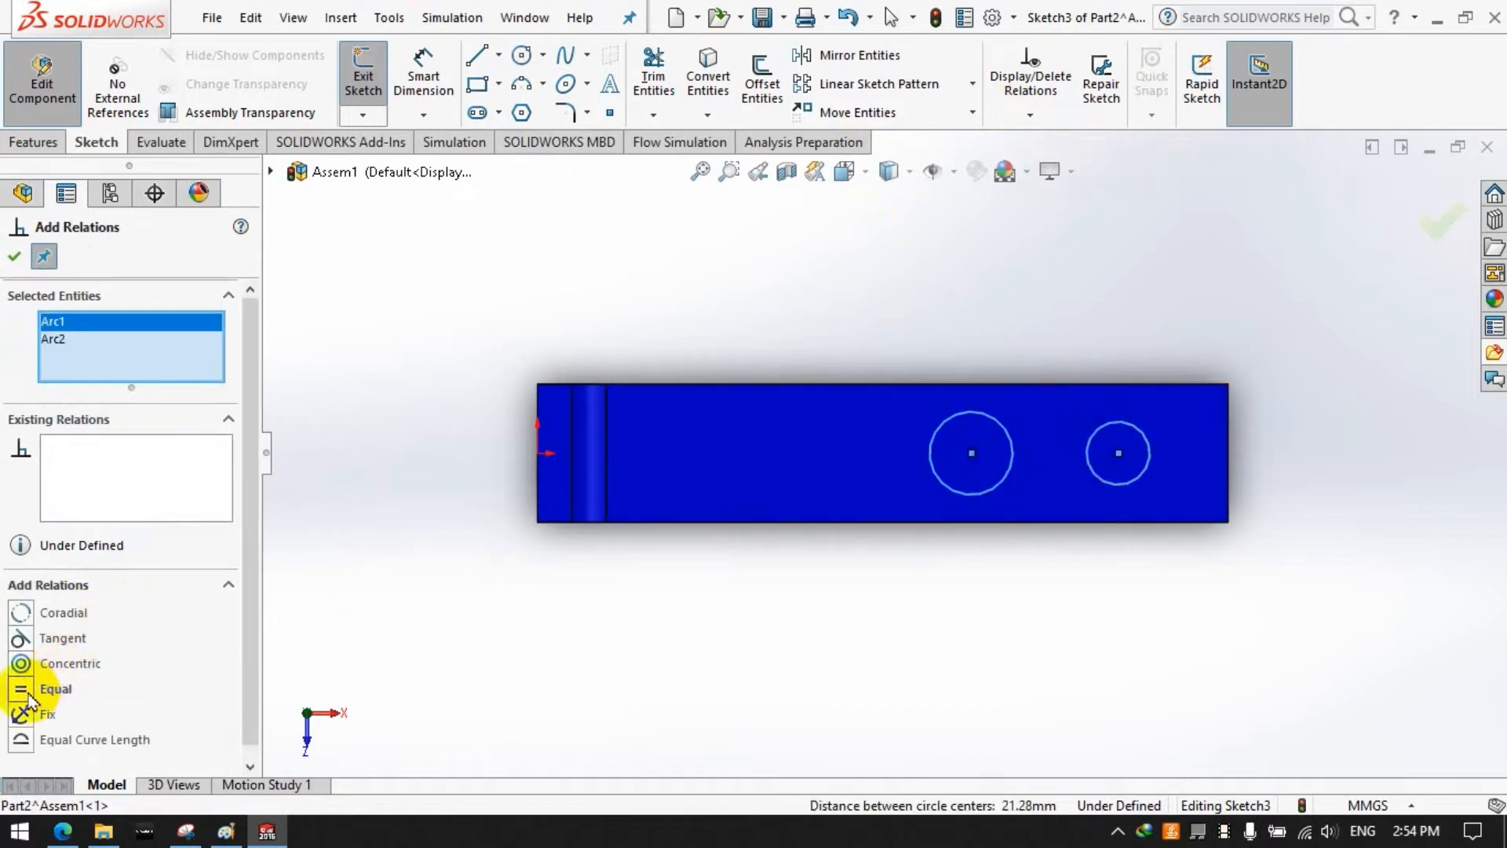
{"action": "left_click", "coordinate": [15, 255]}
Step: Dimension the distance between the two circle centres on the horizontal leg as 25 mm
{"action": "left_click", "coordinate": [423, 79]}
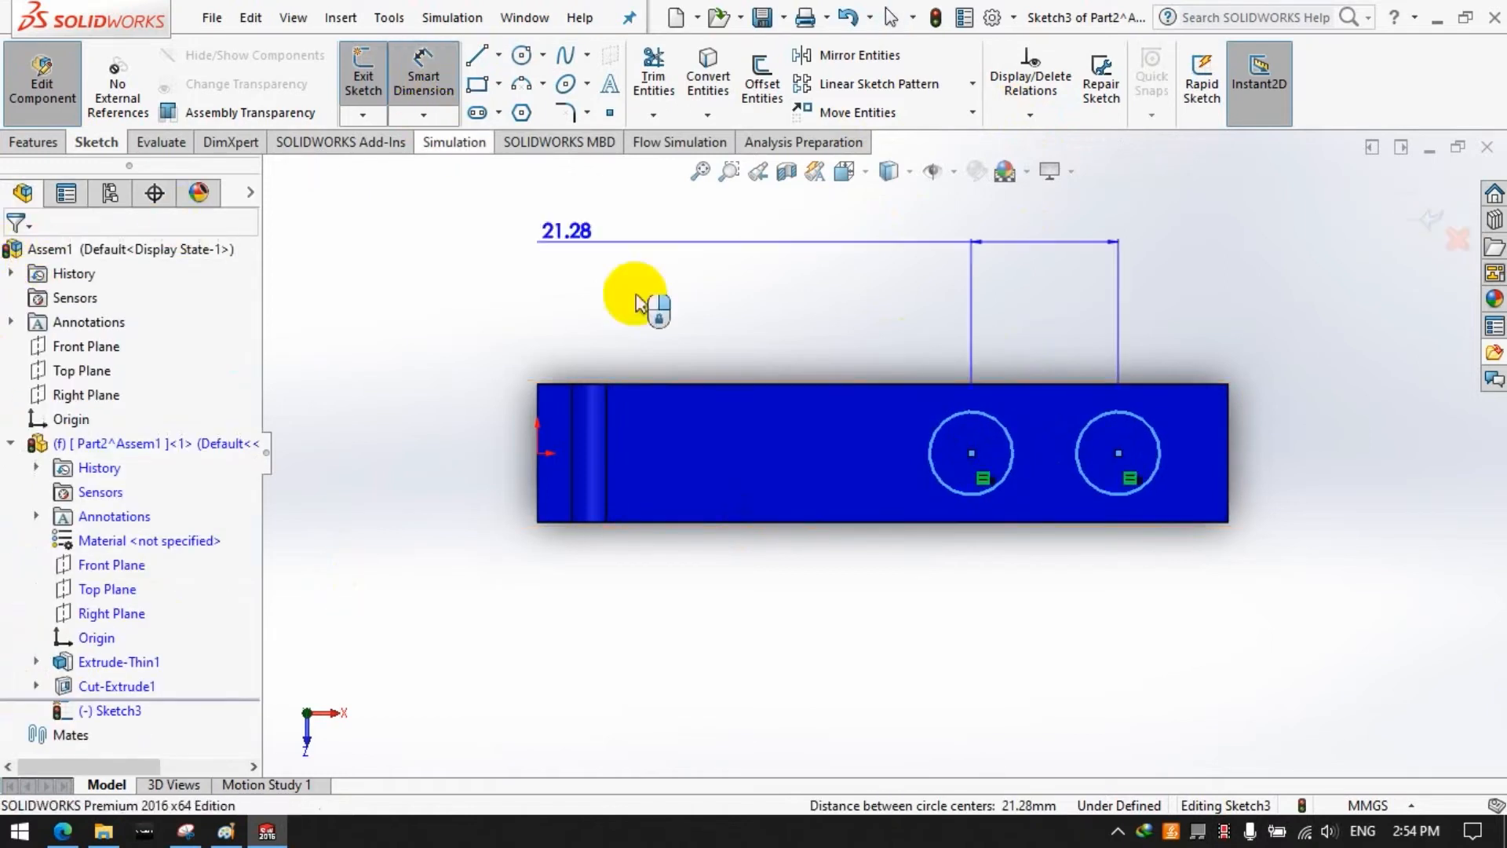
{"action": "left_click", "coordinate": [939, 459]}
{"action": "left_click", "coordinate": [1067, 643]}
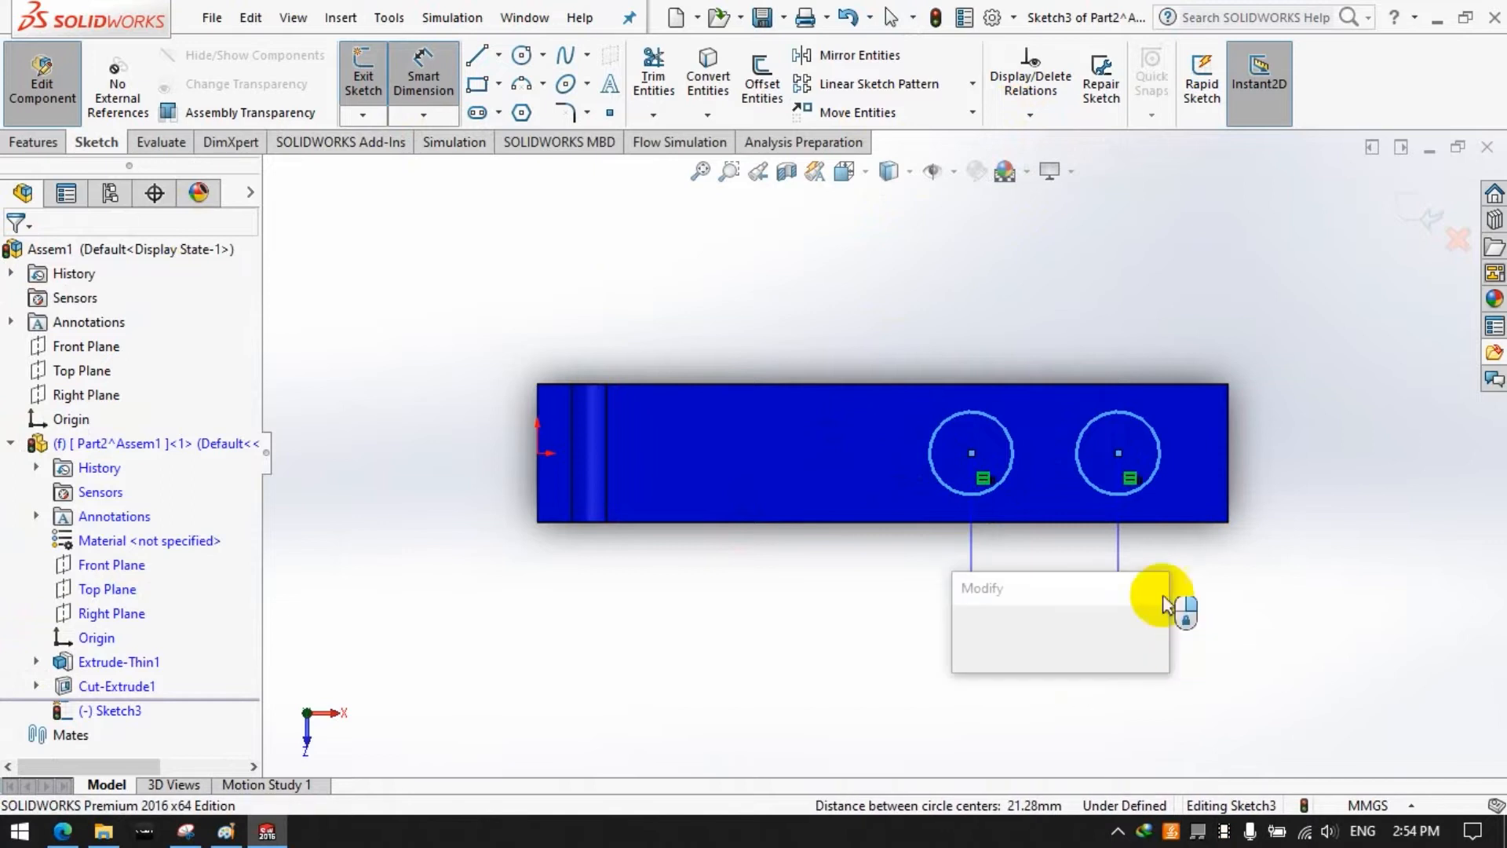
{"action": "left_click", "coordinate": [1010, 691]}
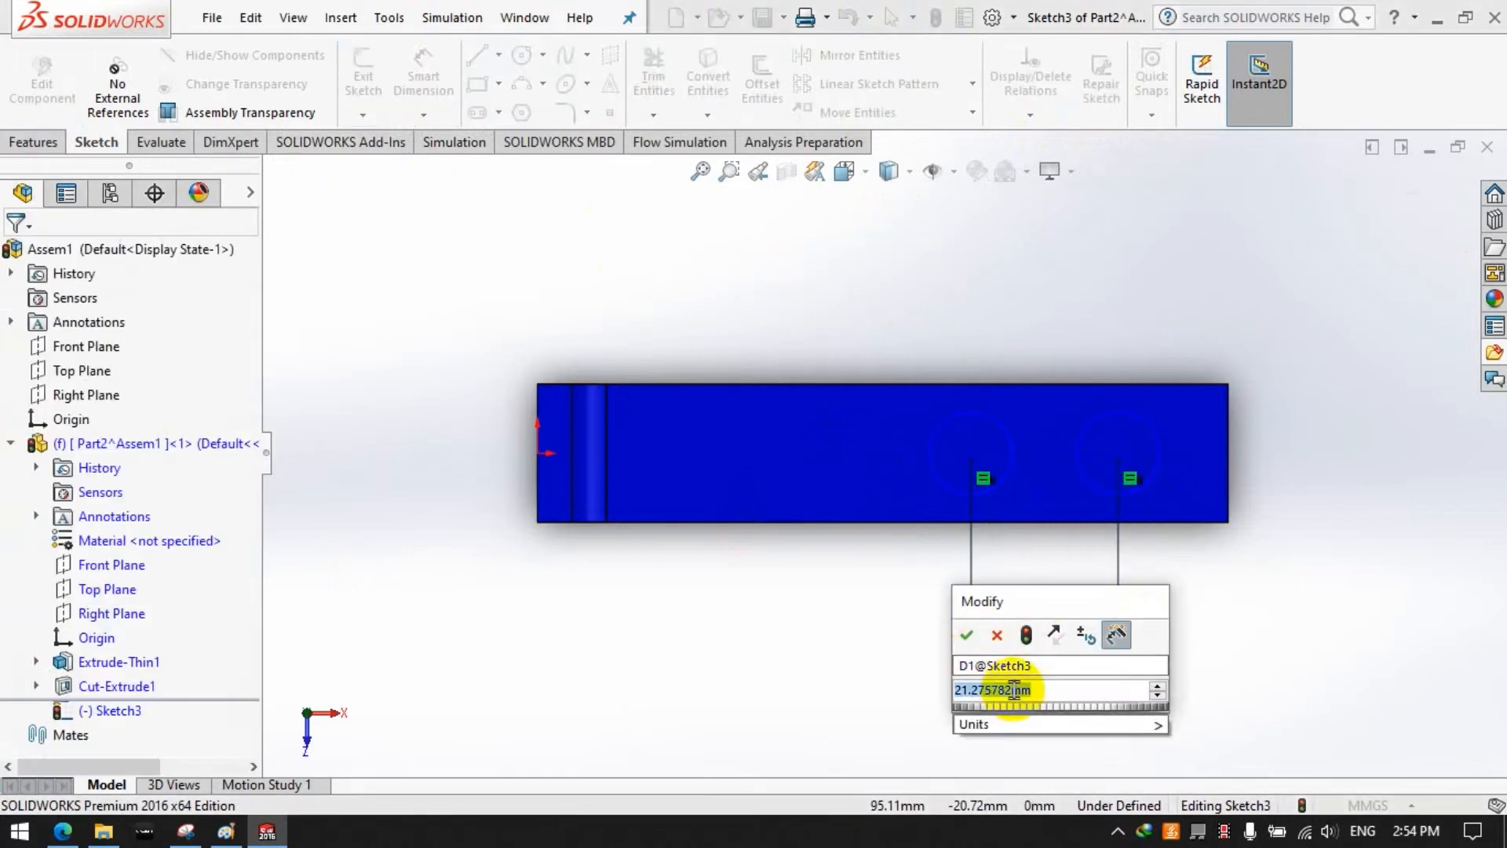
{"action": "type", "text": "25"}
{"action": "key", "text": "Return"}
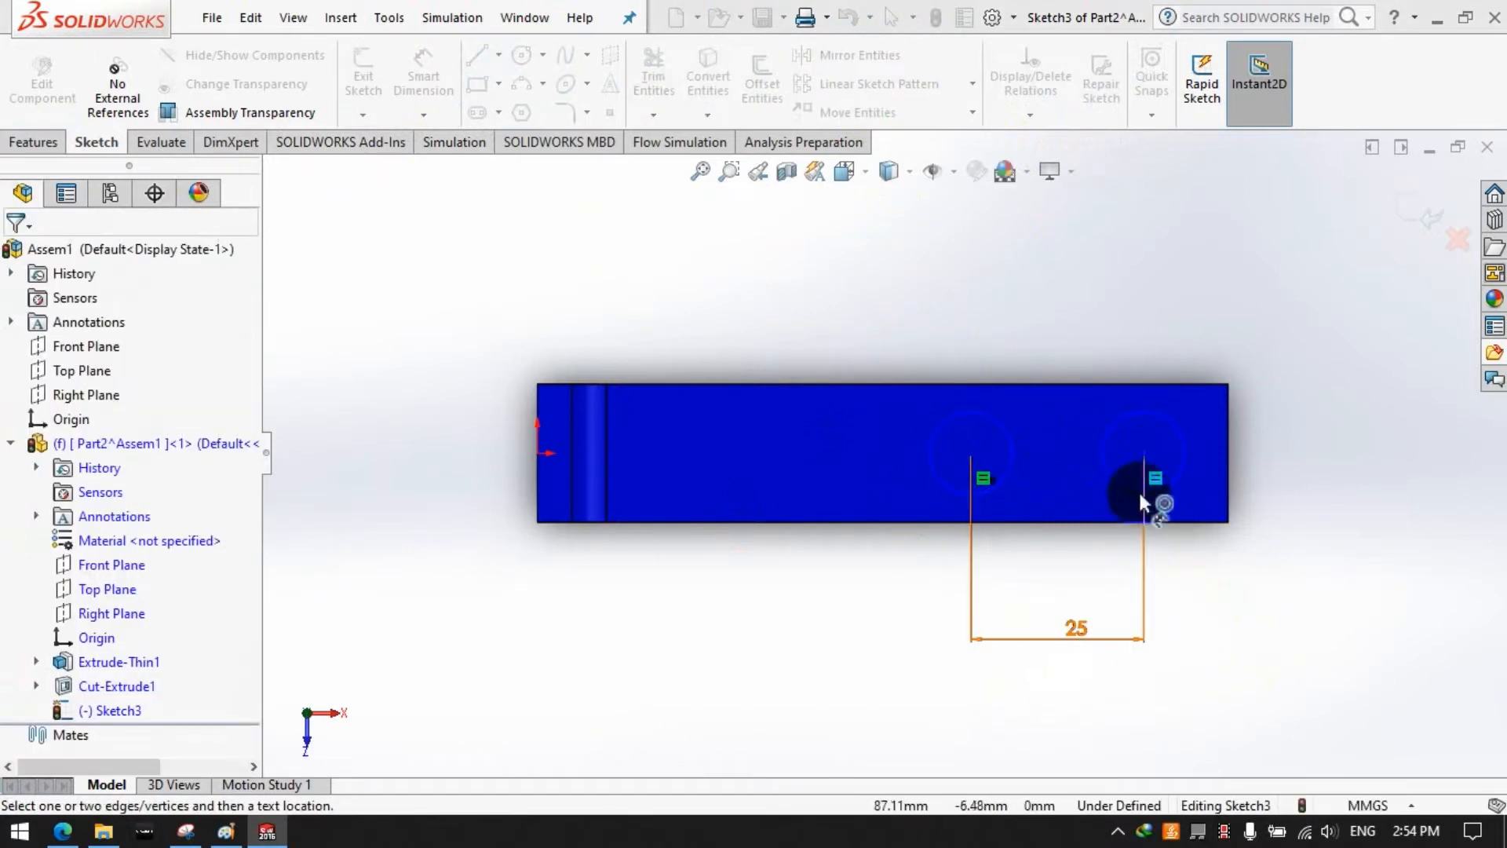
Step: Dimension the distance from the outer circle's centre to the horizontal leg's free end as 15 mm
{"action": "left_click", "coordinate": [1143, 454]}
{"action": "left_click", "coordinate": [1227, 451]}
{"action": "left_click", "coordinate": [1261, 581]}
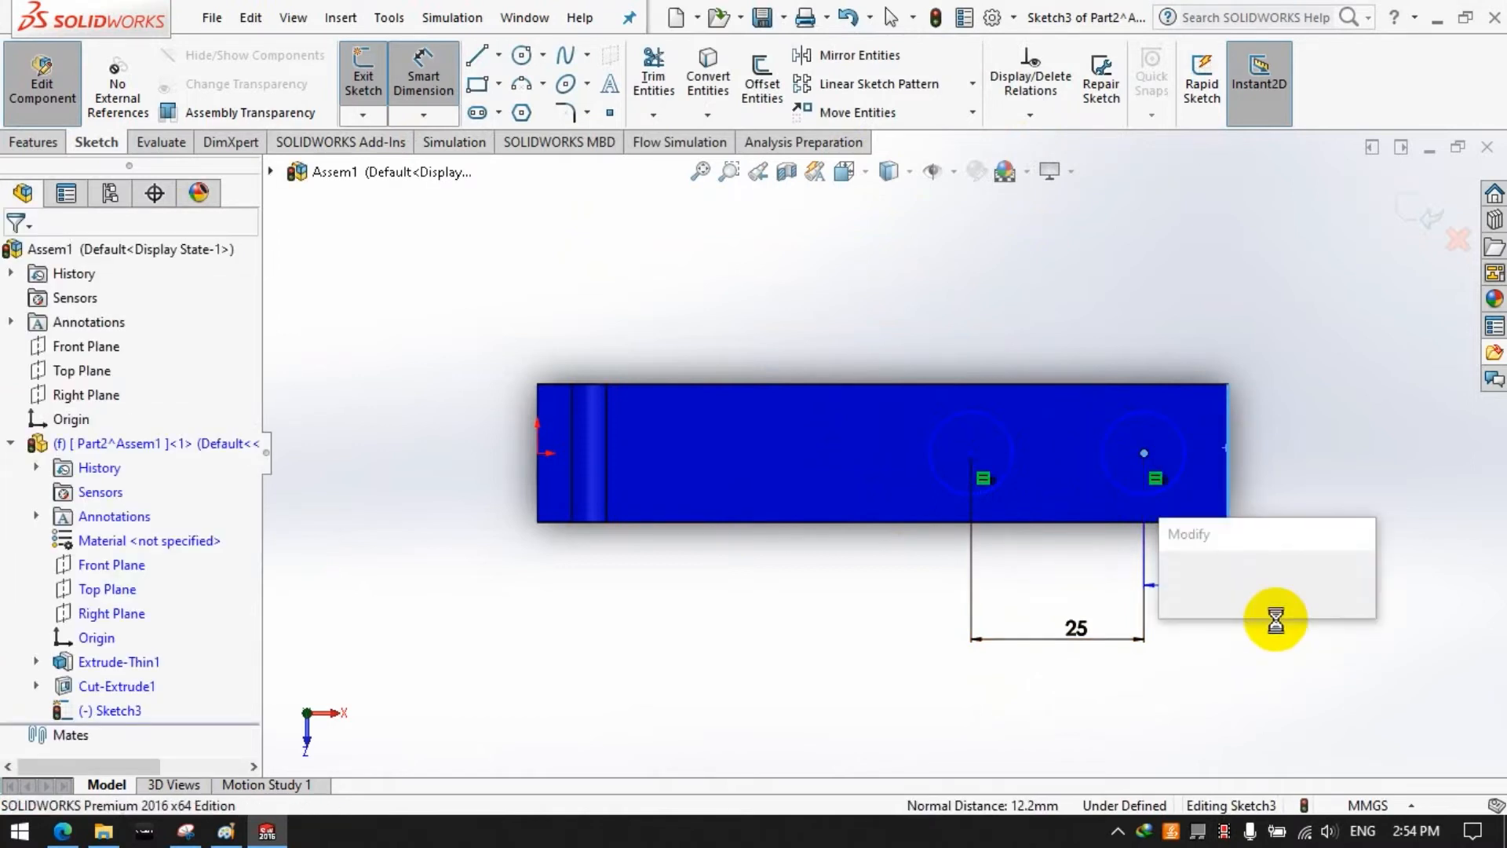
{"action": "type", "text": "15"}
{"action": "key", "text": "Return"}
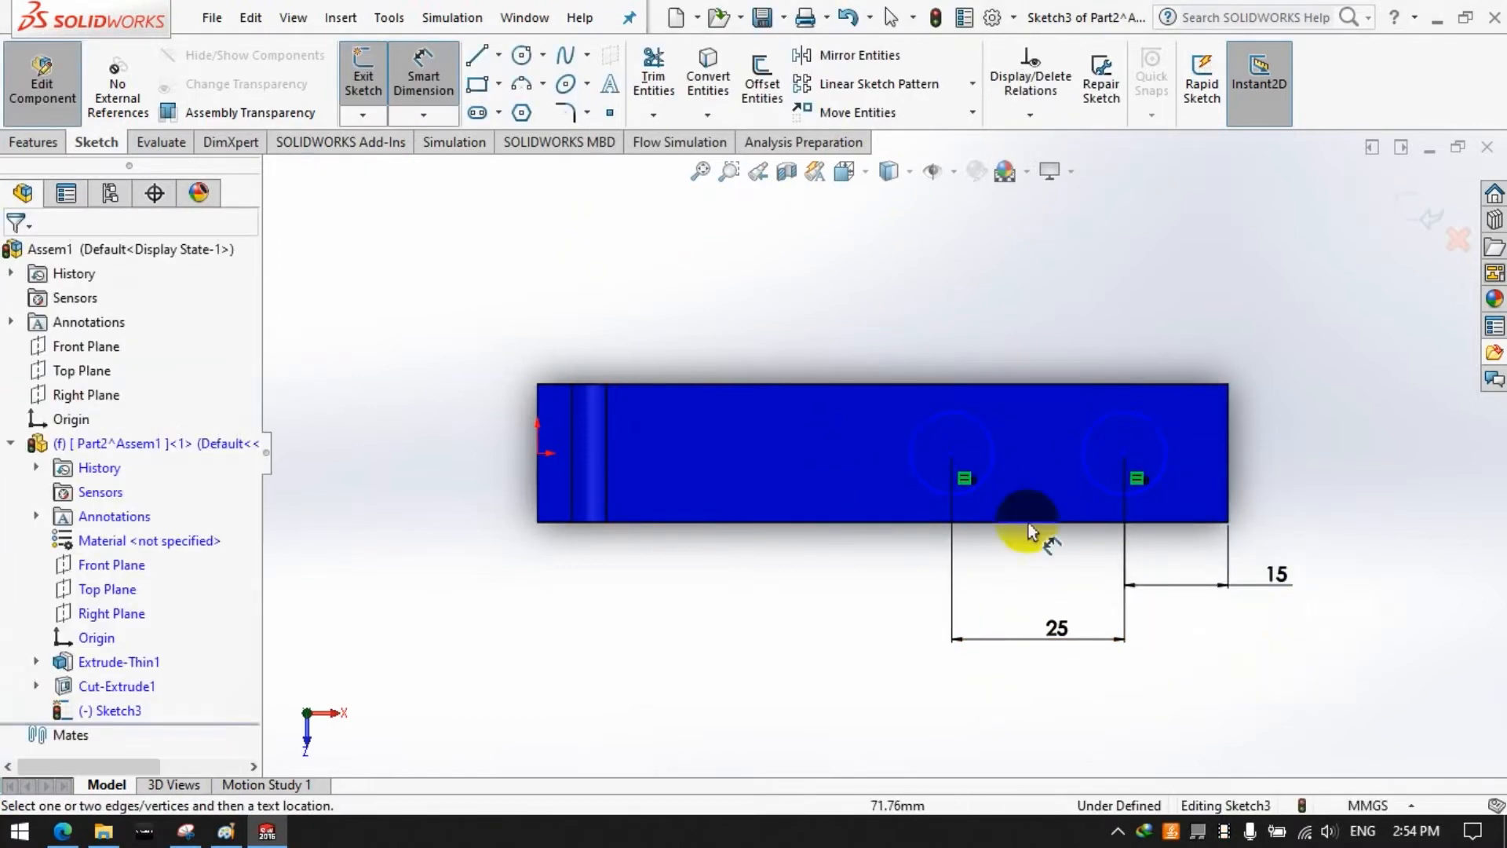
Step: Dimension the diameter of the inner circle on the horizontal leg as 10 mm
{"action": "left_click", "coordinate": [990, 436]}
{"action": "left_click", "coordinate": [1044, 298]}
{"action": "type", "text": "10"}
{"action": "key", "text": "Return"}
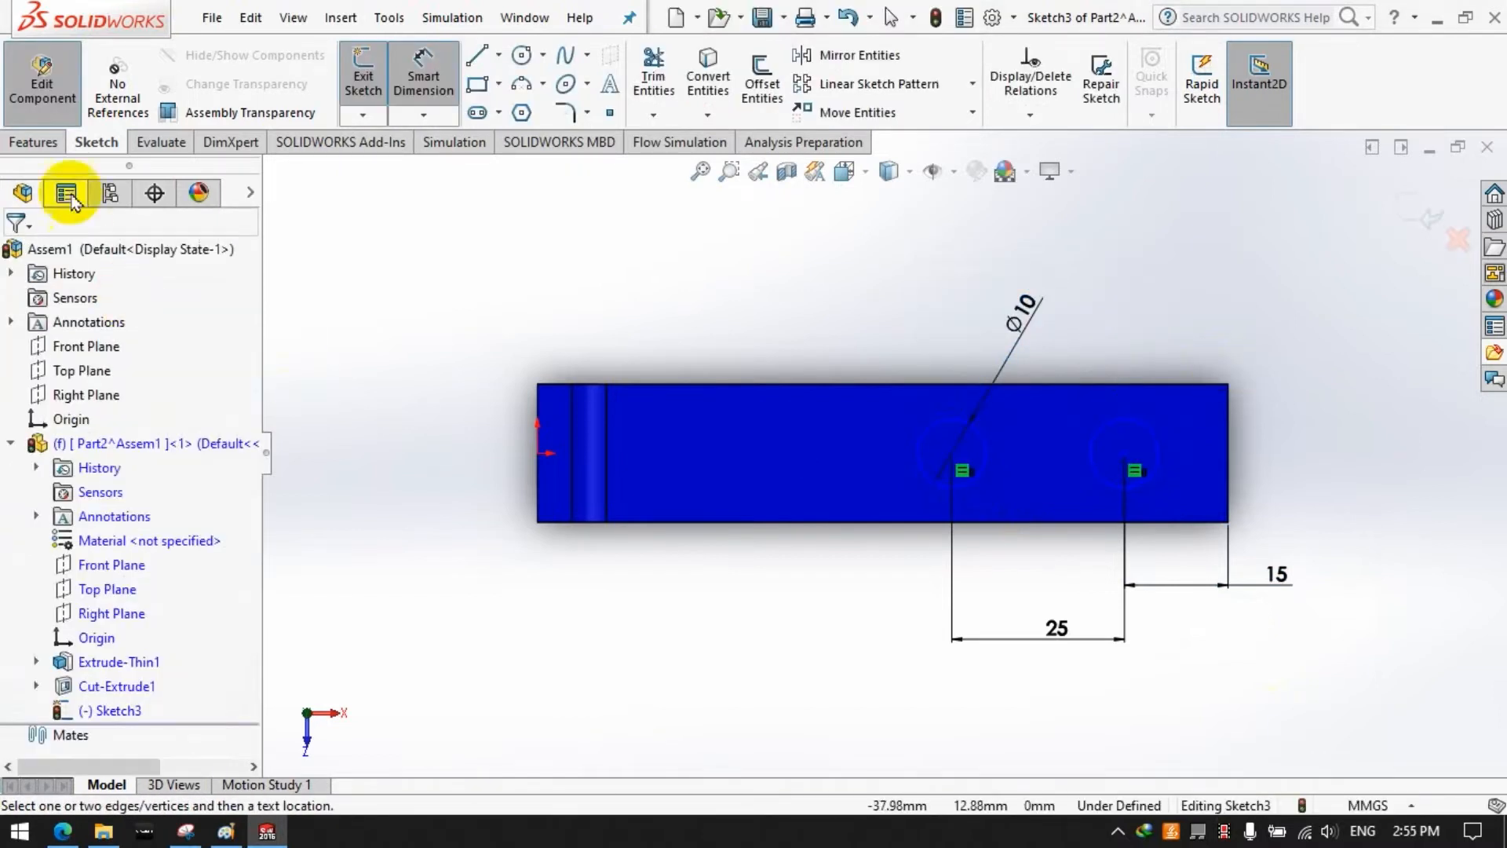
Step: Cut the two circles through the horizontal leg with an Extruded Cut
{"action": "left_click", "coordinate": [46, 146]}
{"action": "left_click", "coordinate": [648, 98]}
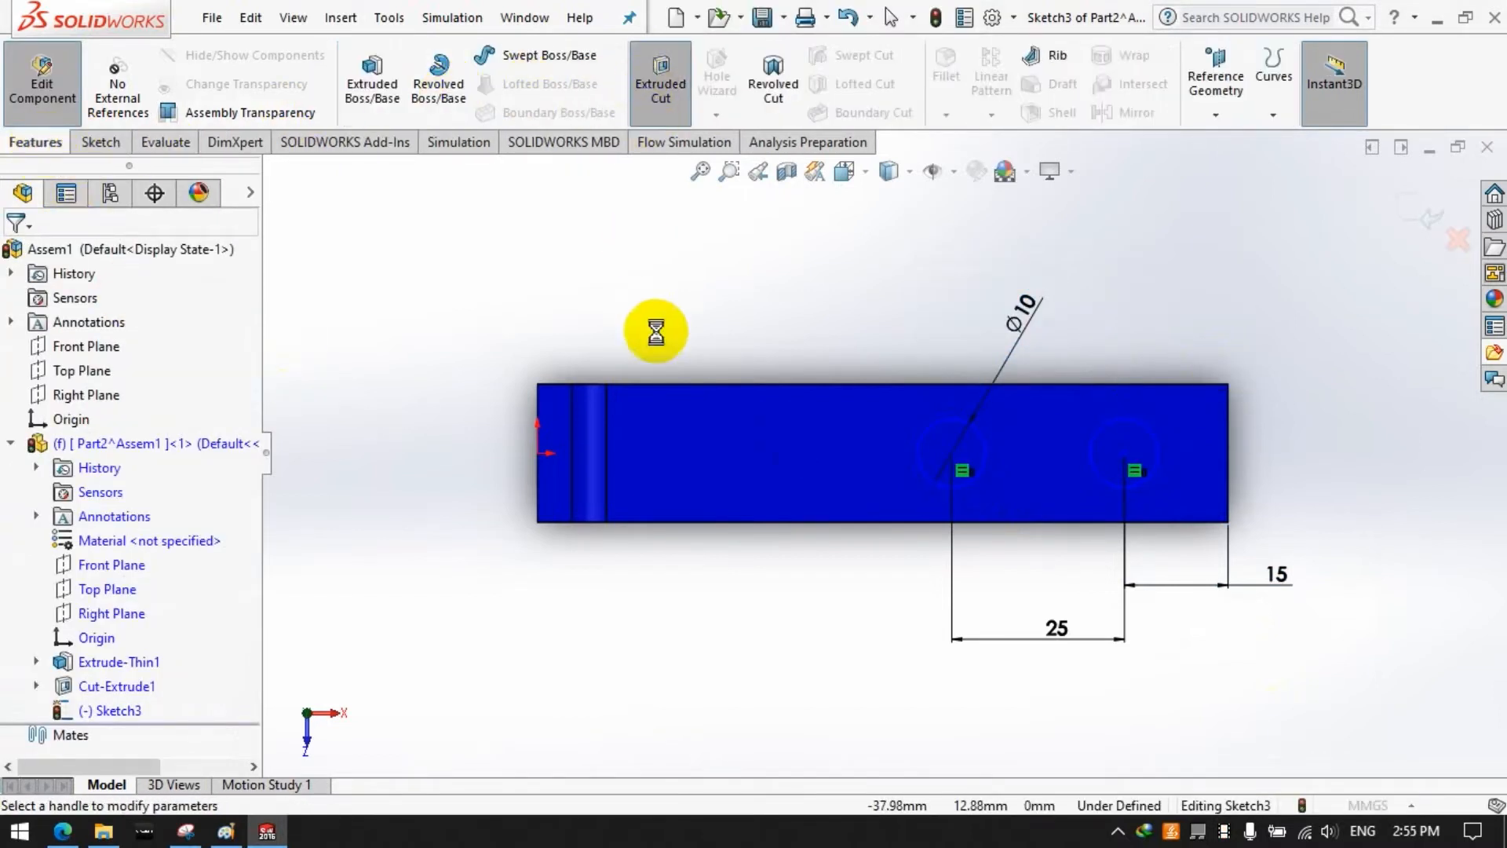
{"action": "middle_click_drag", "start_coordinate": [661, 606], "coordinate": [625, 326]}
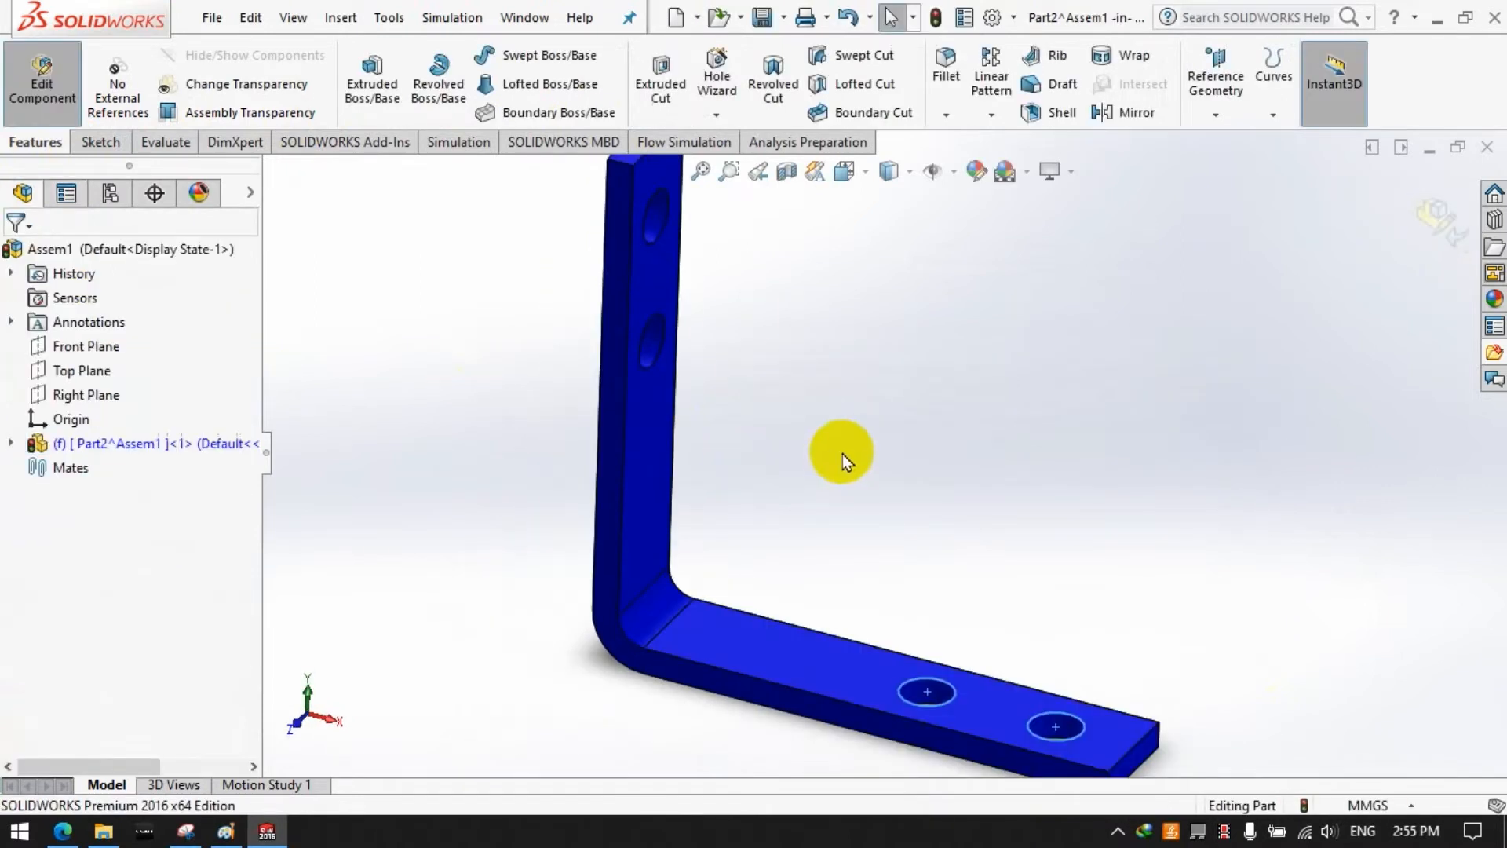
Step: Start an angle-distance chamfer and set its distance to 2 mm
{"action": "left_click", "coordinate": [944, 78]}
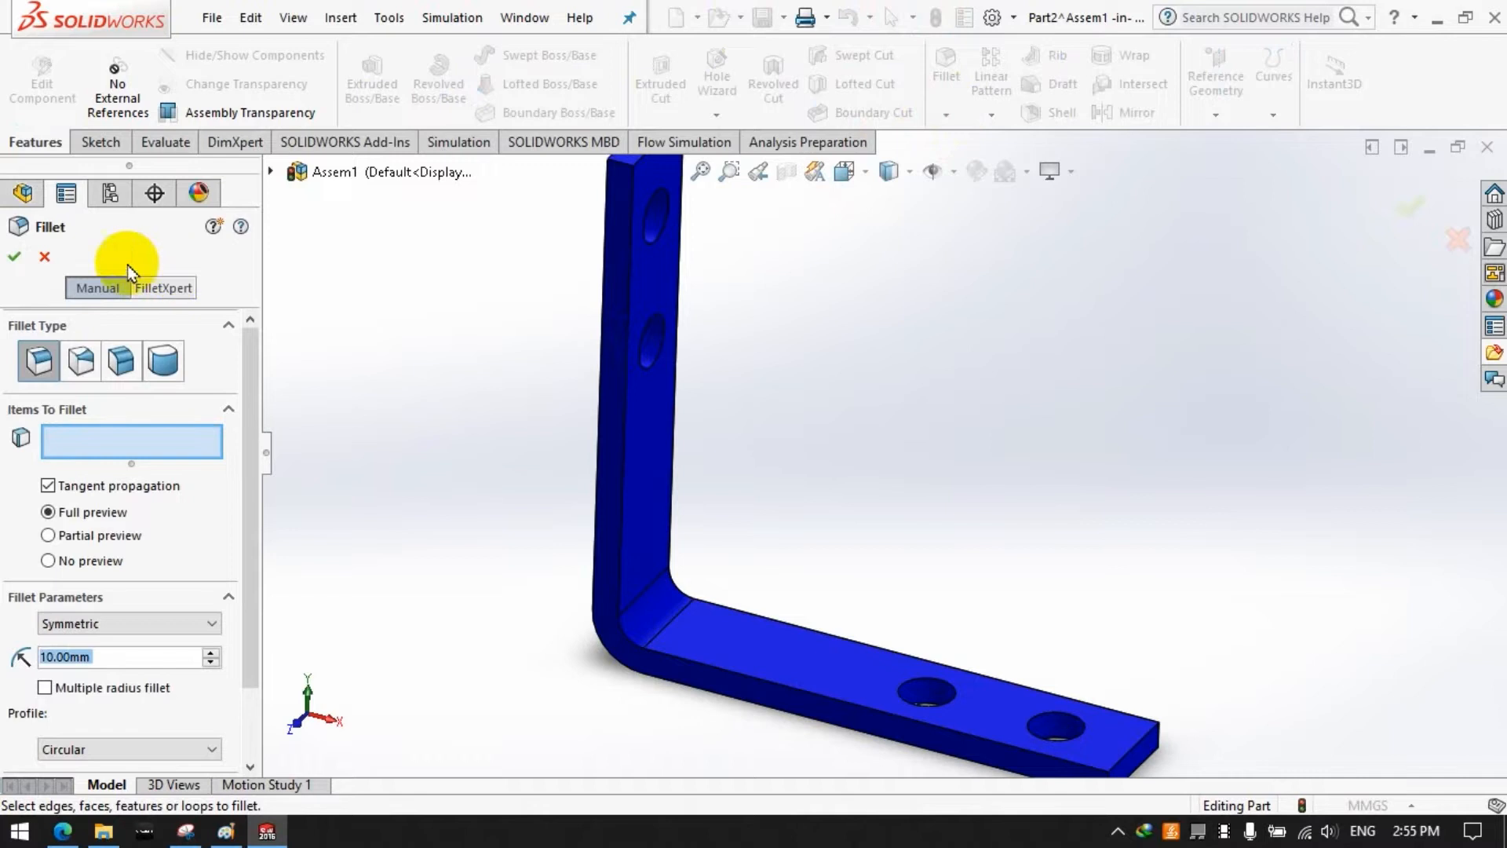
{"action": "left_click", "coordinate": [49, 253]}
{"action": "left_click", "coordinate": [946, 115]}
{"action": "left_click", "coordinate": [969, 163]}
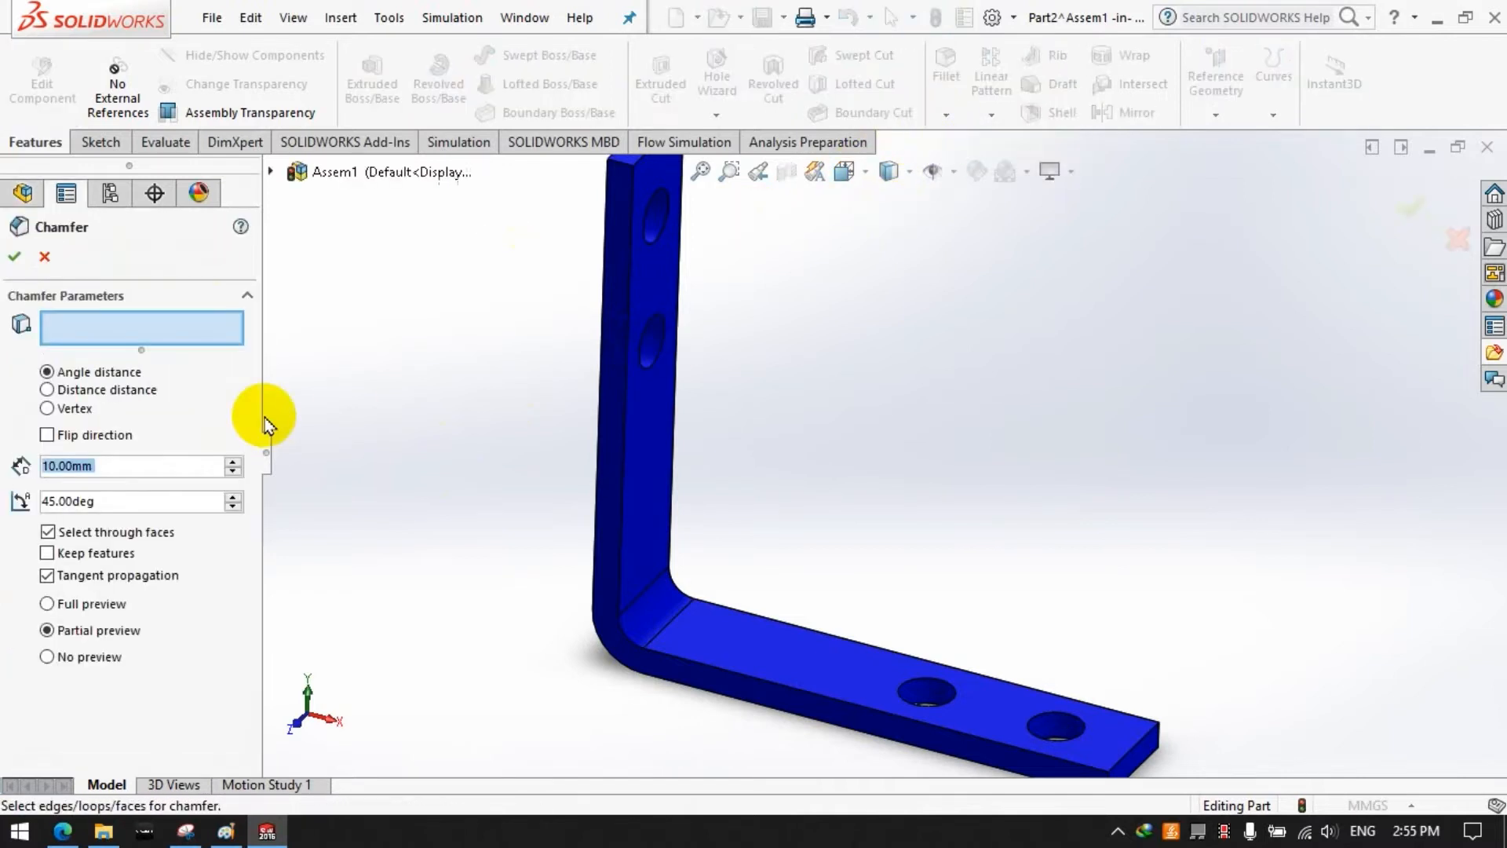
{"action": "key", "text": "f"}
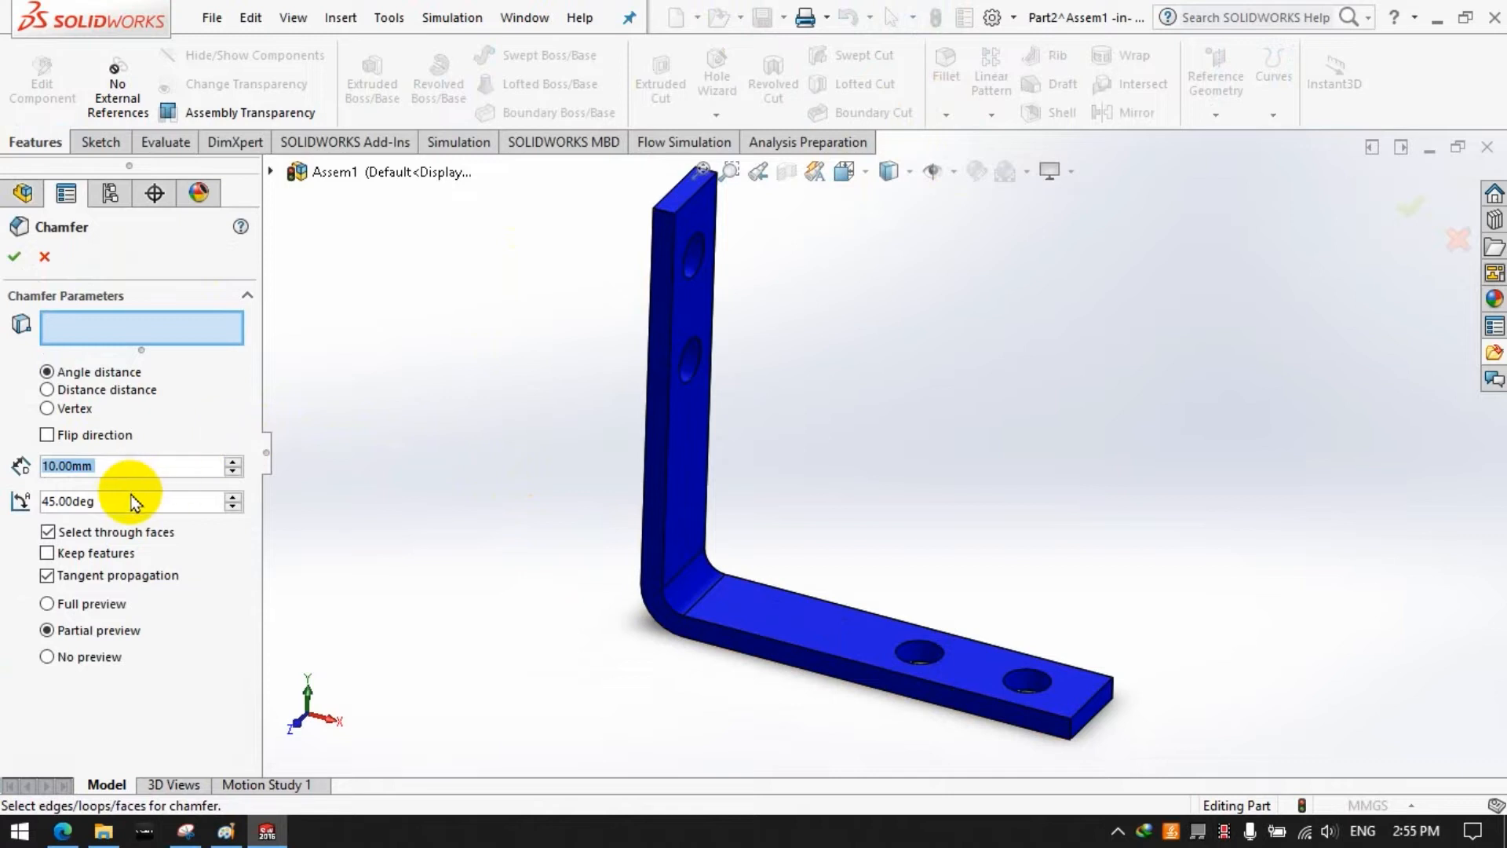
{"action": "type", "text": "2"}
{"action": "key", "text": "Return"}
{"action": "left_click", "coordinate": [701, 289]}
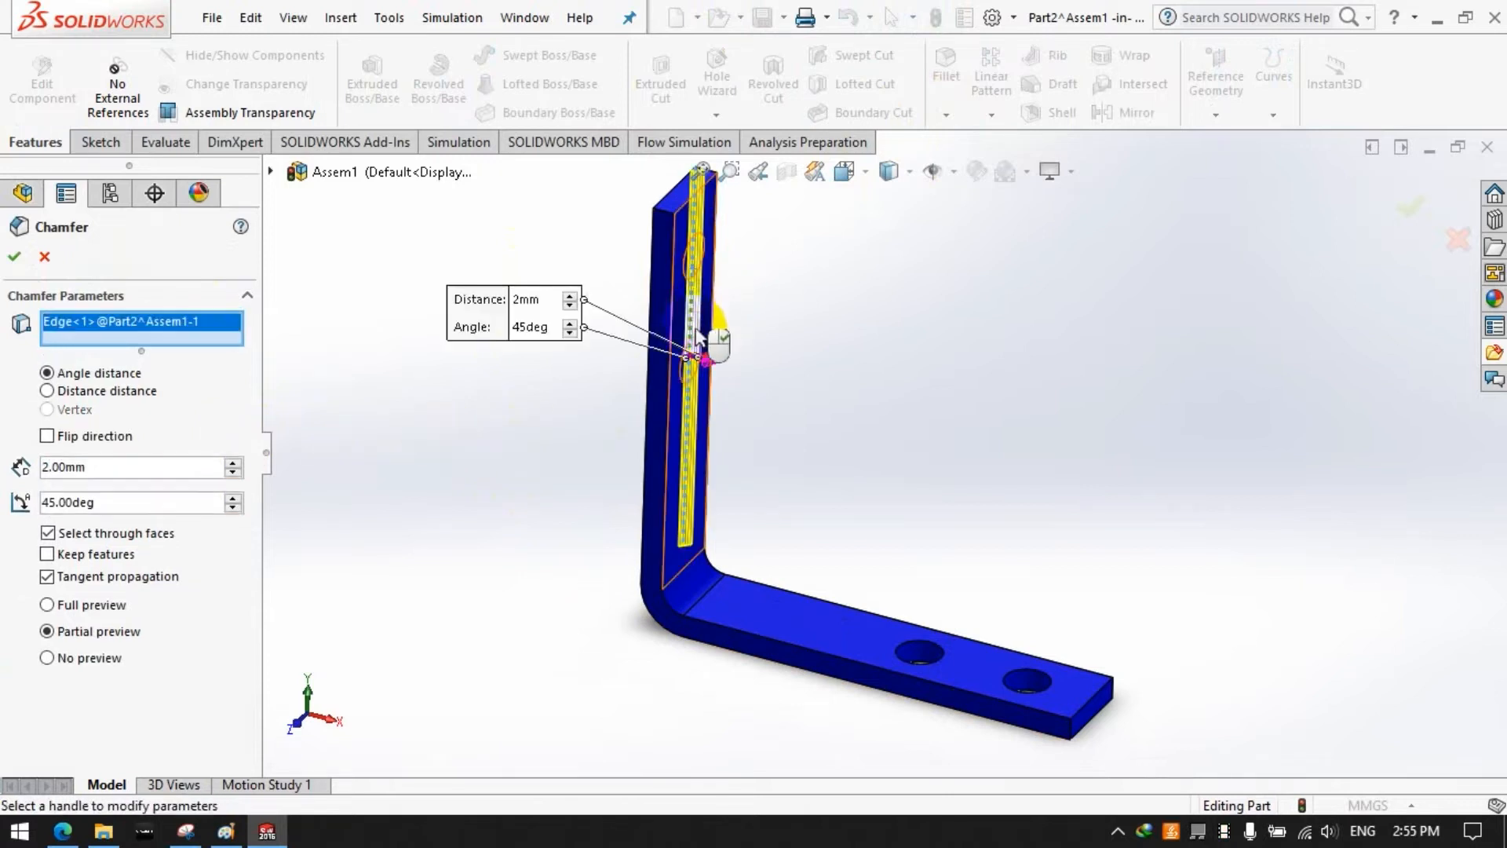
{"action": "right_click", "coordinate": [110, 323]}
{"action": "left_click", "coordinate": [161, 343]}
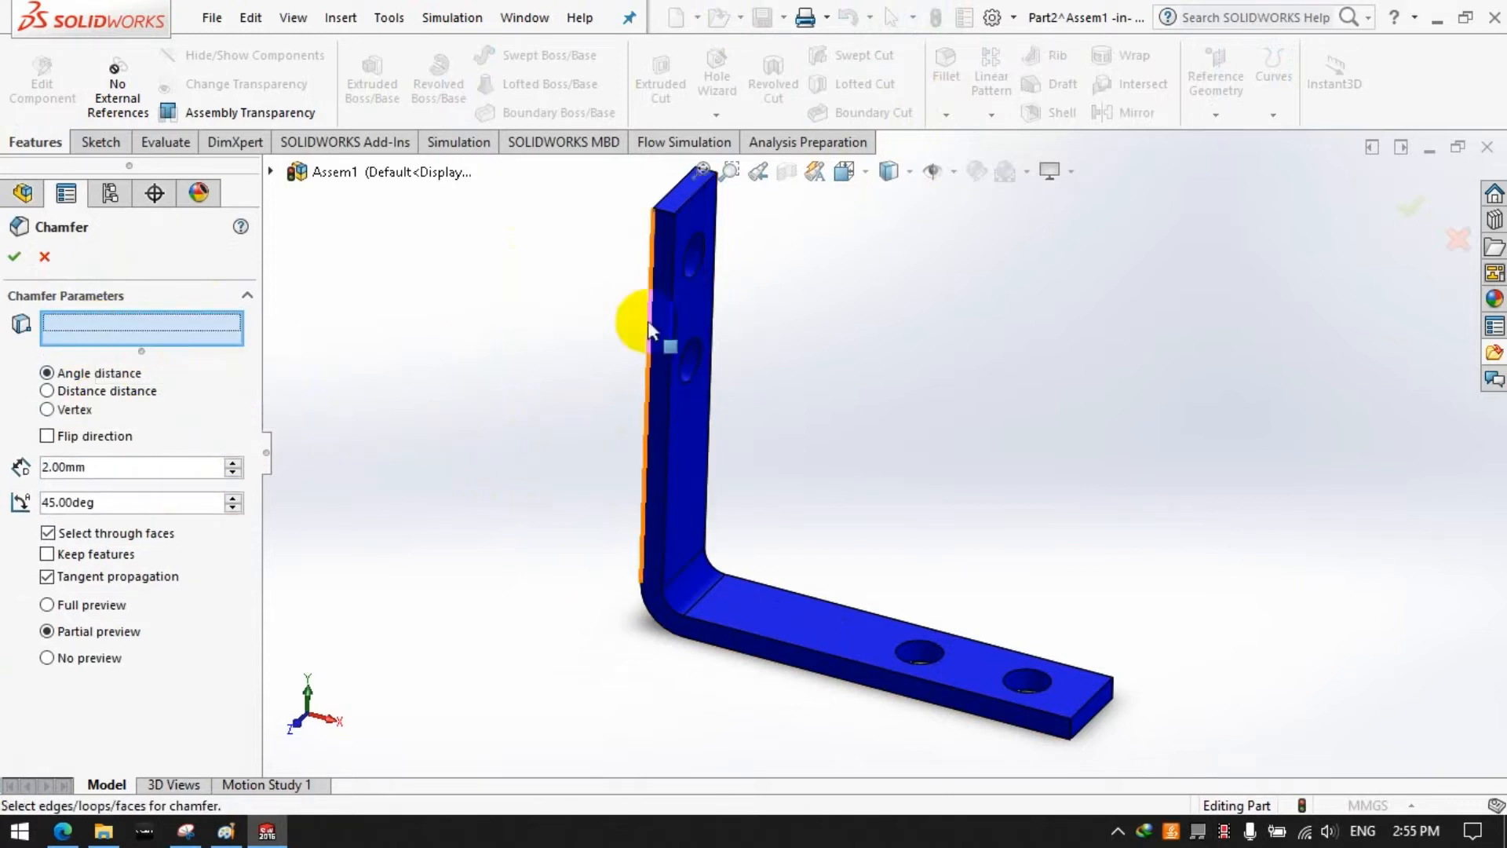
Step: Apply the 2 mm, 45° chamfer to the inner-face edges of all four holes in the bracket
{"action": "left_click", "coordinate": [687, 284]}
{"action": "left_click", "coordinate": [704, 349]}
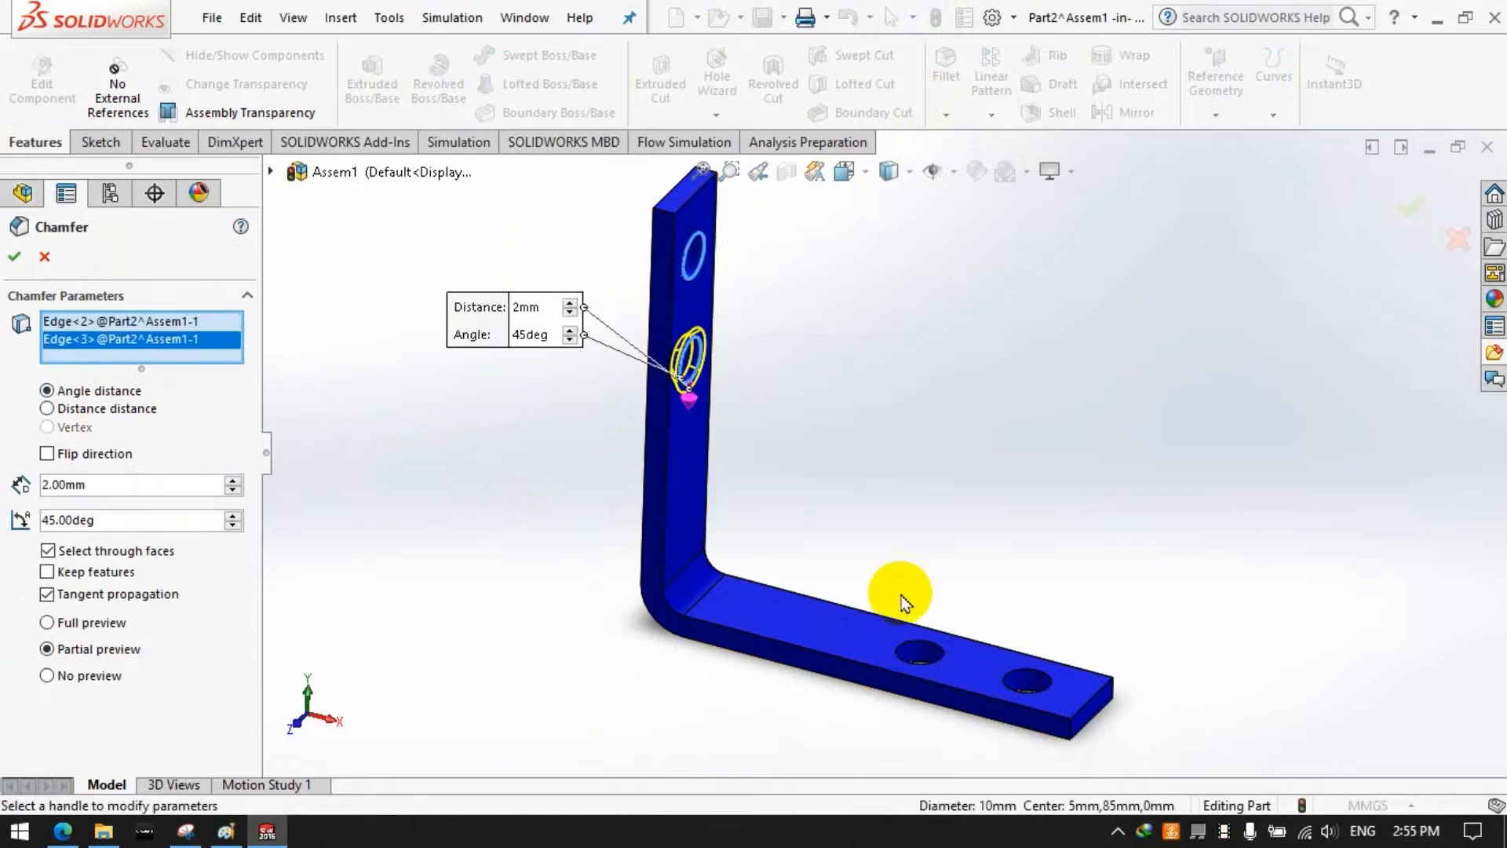
{"action": "left_click", "coordinate": [930, 671]}
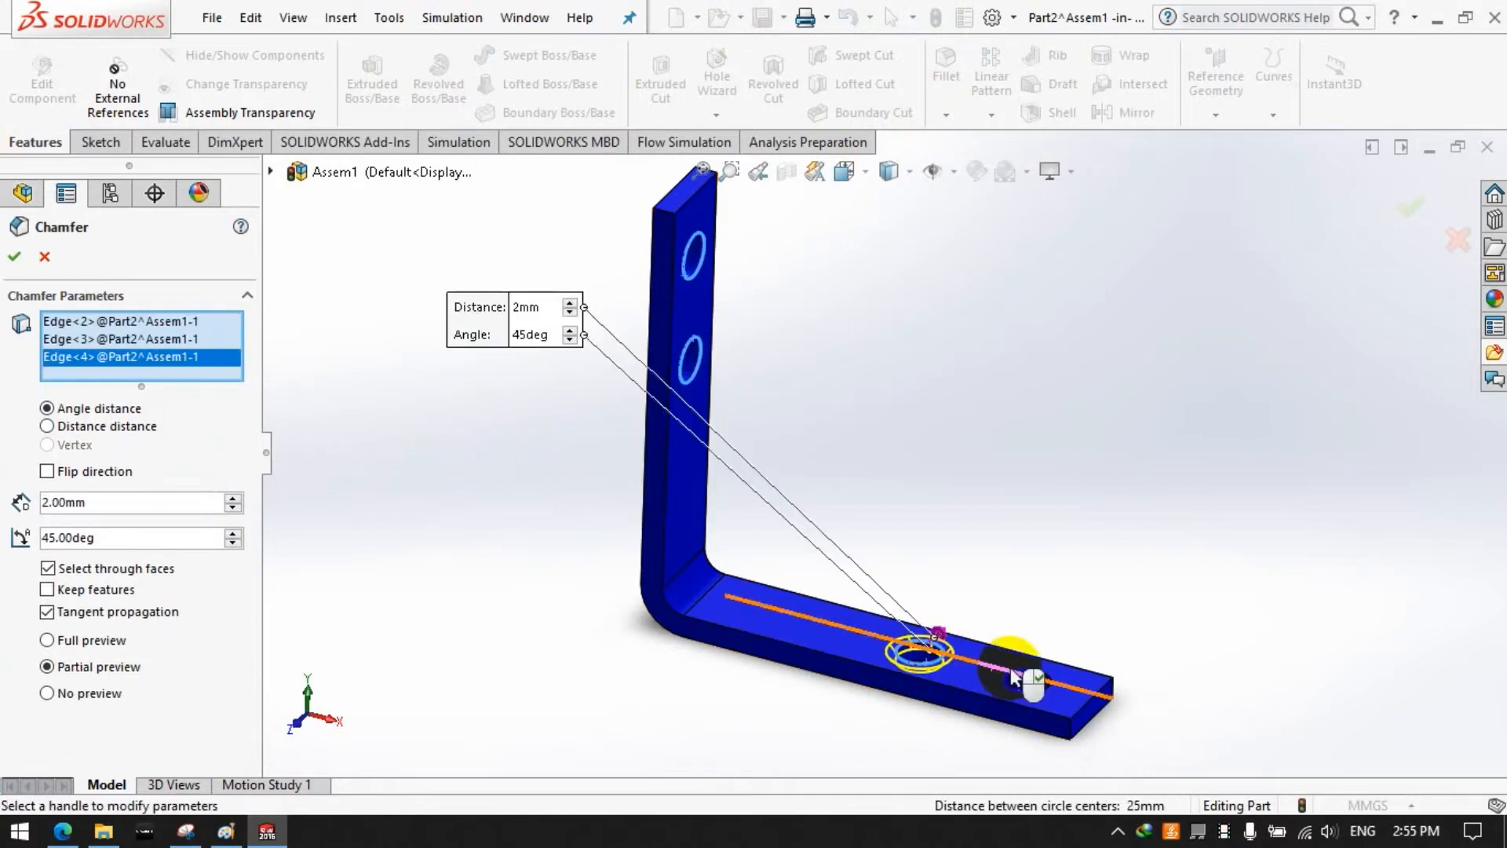
{"action": "left_click", "coordinate": [1049, 693]}
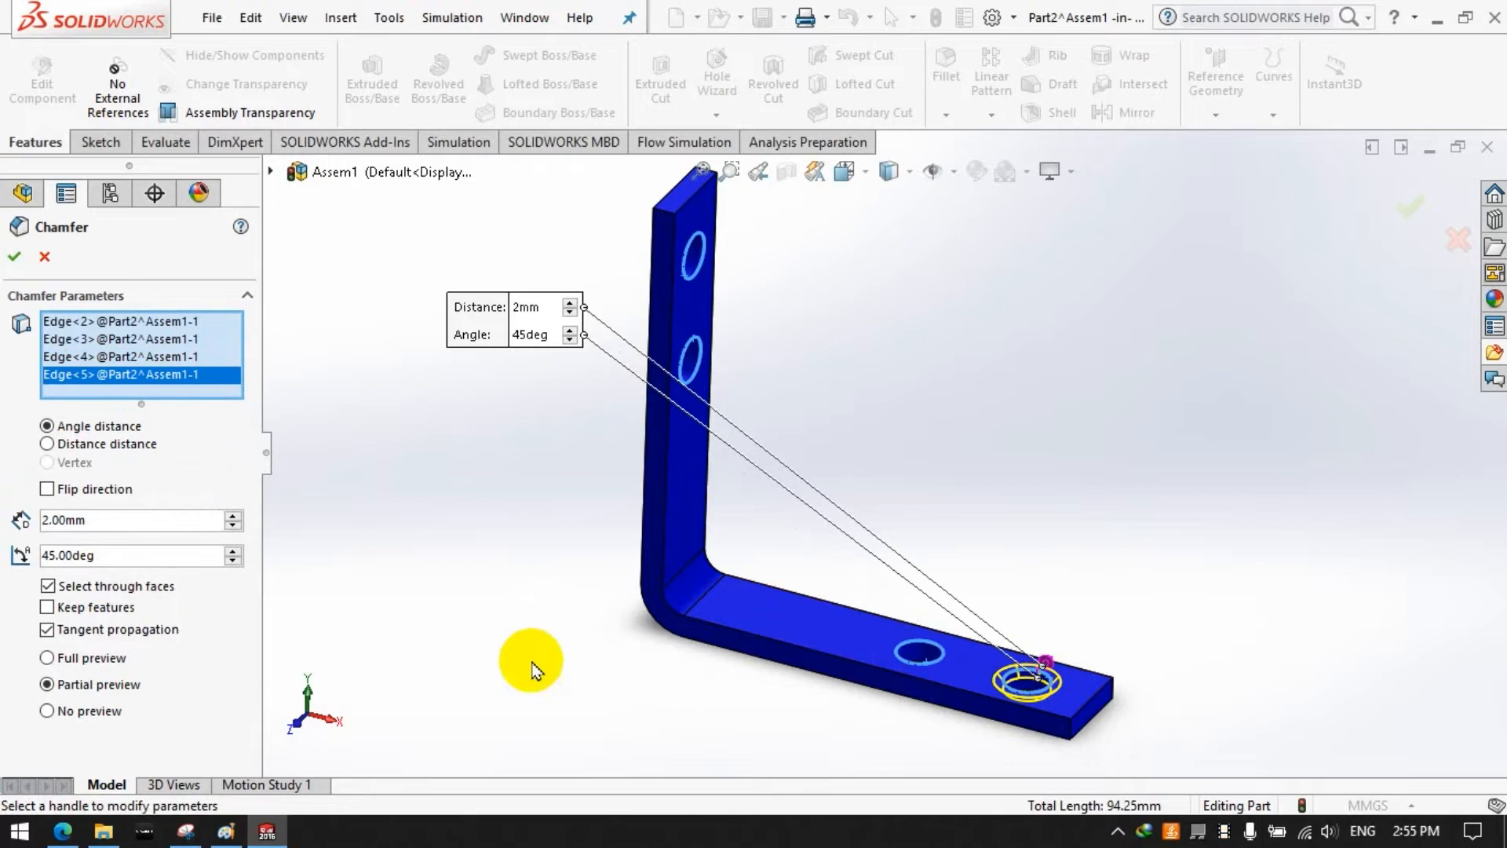
{"action": "left_click", "coordinate": [17, 259]}
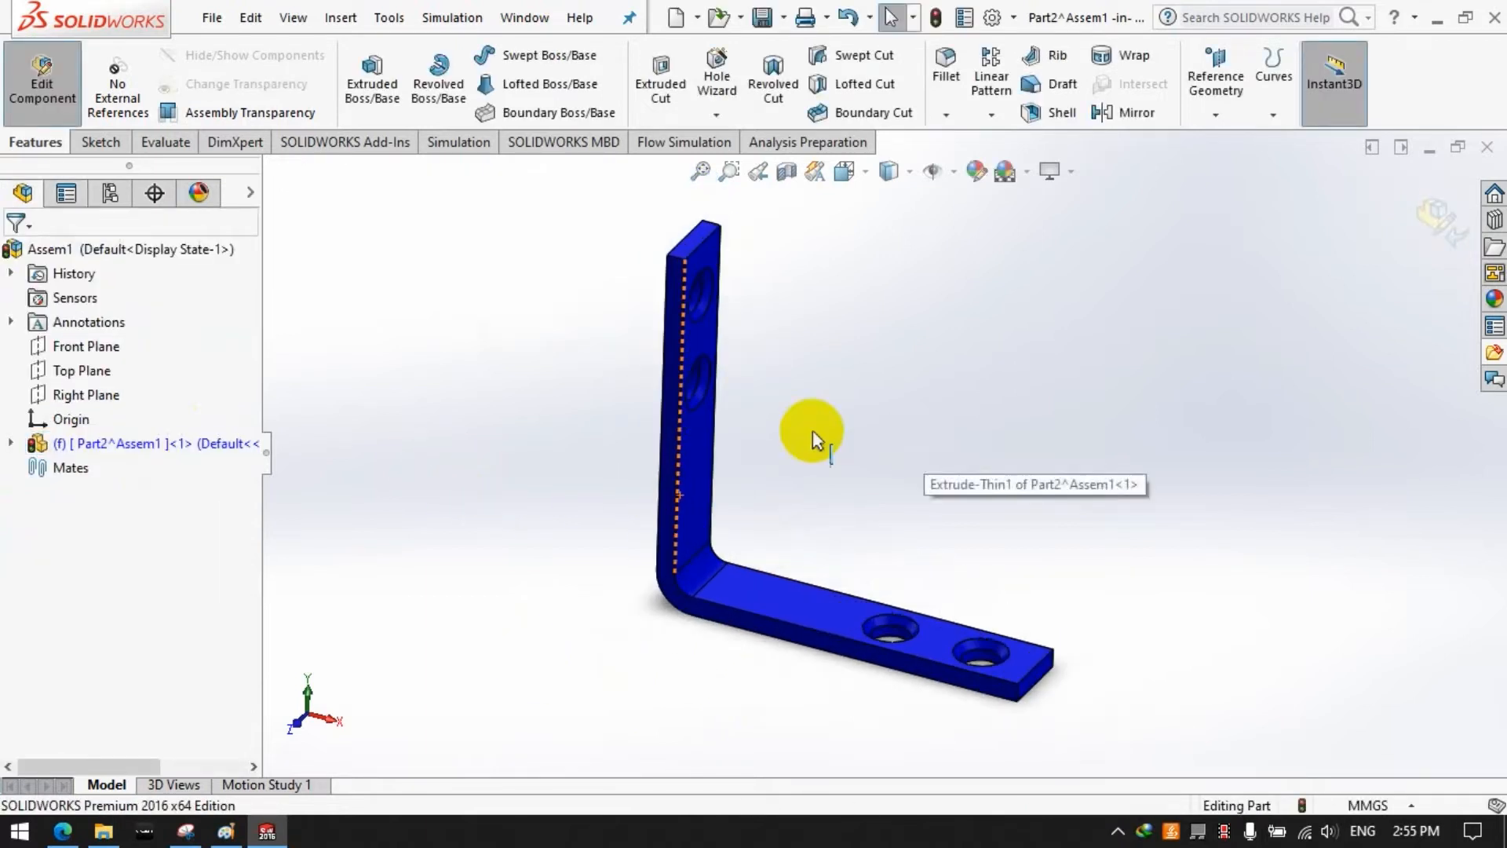
Step: Rebuild the bracket and finish editing it to return to the assembly
{"action": "middle_click_drag", "start_coordinate": [572, 463], "coordinate": [559, 424]}
{"action": "left_click", "coordinate": [938, 19]}
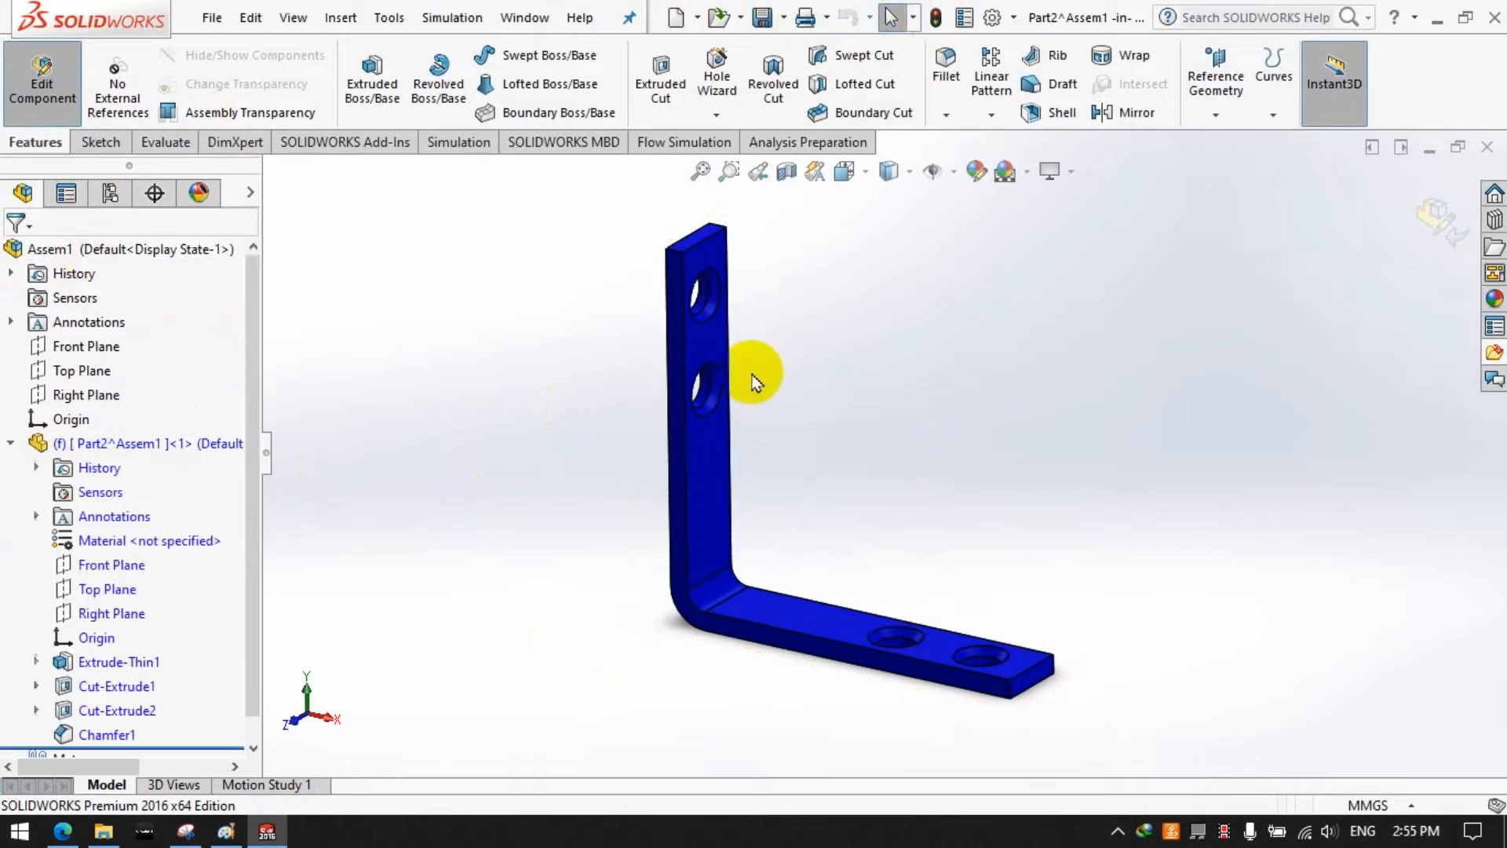
{"action": "left_click", "coordinate": [14, 446]}
{"action": "left_click", "coordinate": [44, 82]}
Step: Insert a new part into the assembly beside the bracket and open it for in-context editing
{"action": "left_click", "coordinate": [123, 114]}
{"action": "left_click", "coordinate": [128, 168]}
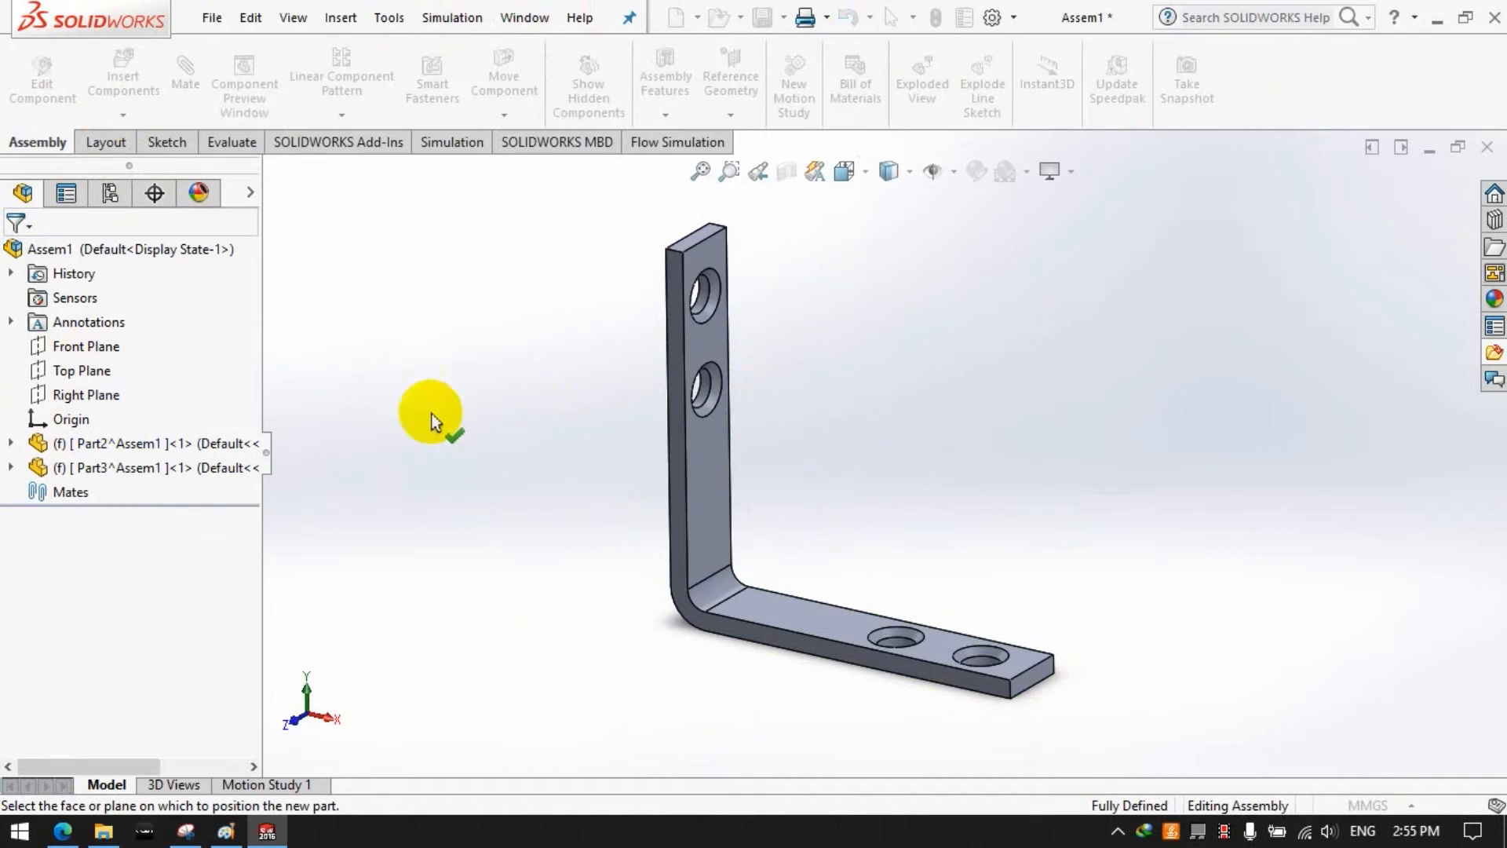
{"action": "left_click", "coordinate": [793, 671]}
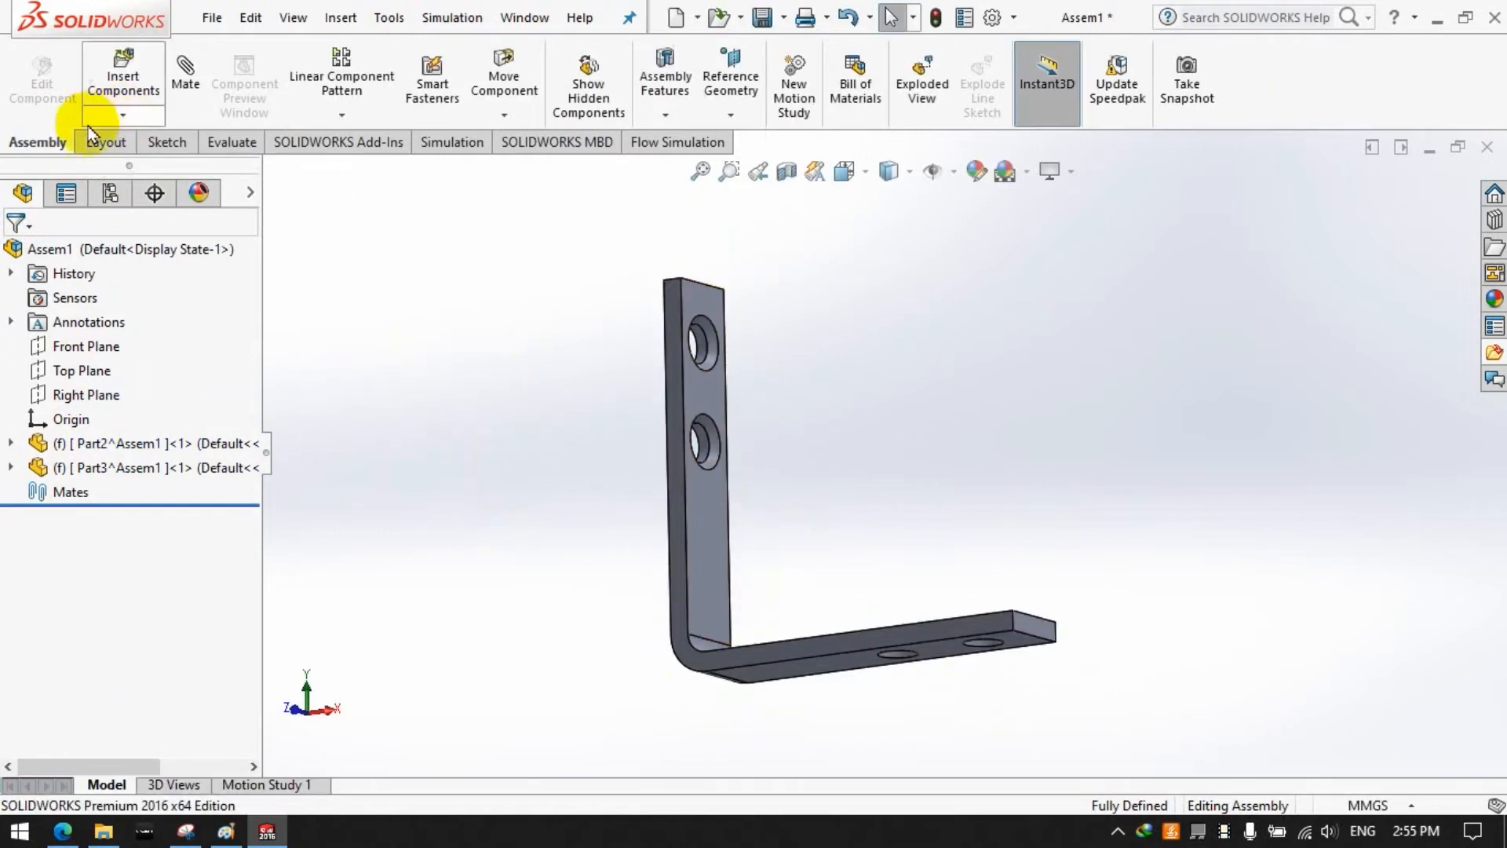
{"action": "left_click", "coordinate": [87, 467]}
{"action": "left_click", "coordinate": [33, 102]}
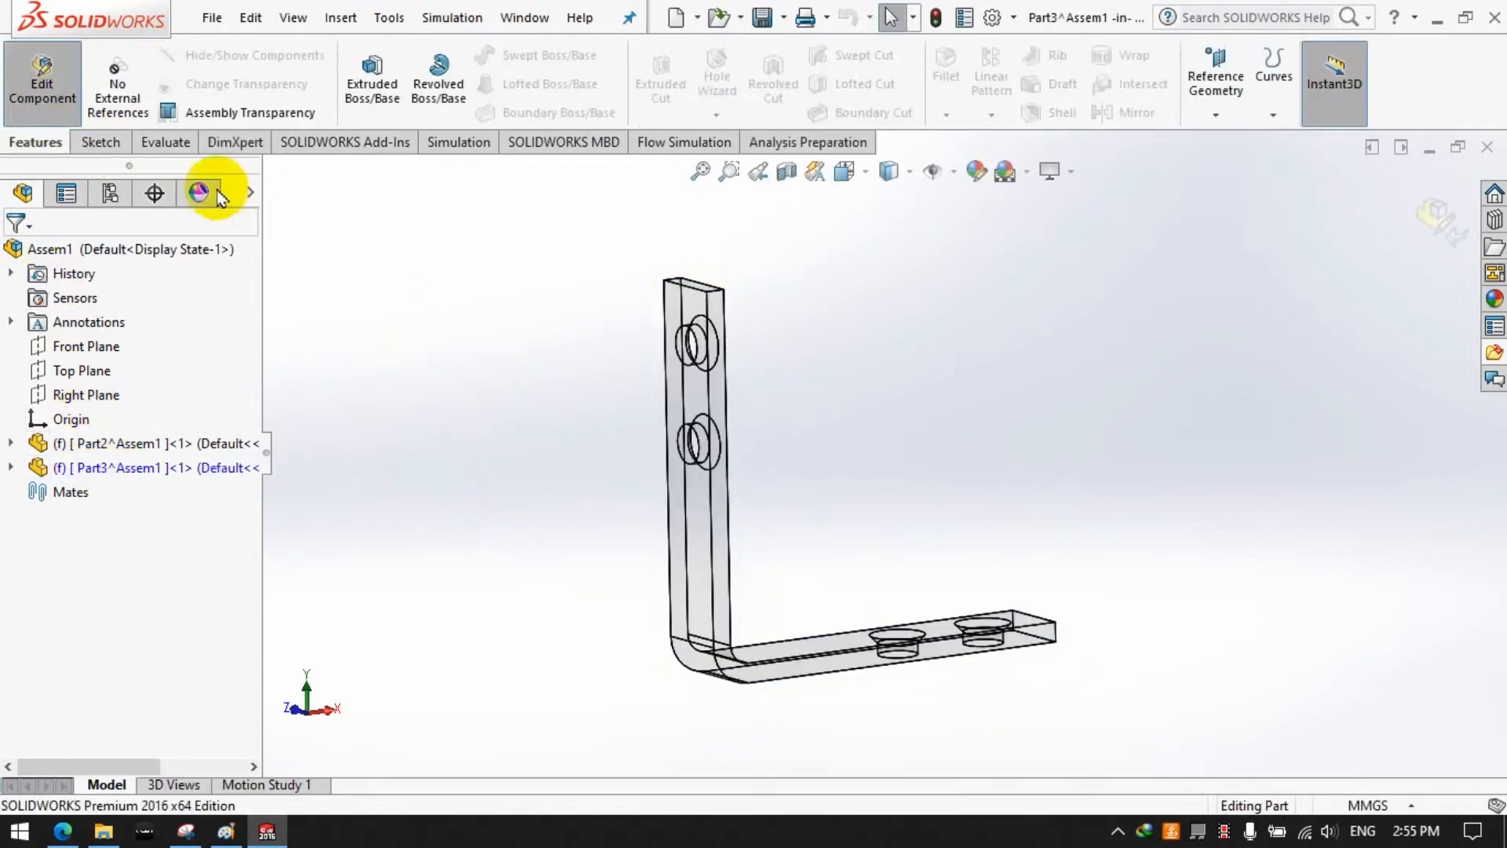
Step: Start a sketch on the underside of the horizontal leg and draw a rectangle about 66 by 20 mm from its free end
{"action": "left_click", "coordinate": [118, 146]}
{"action": "left_click", "coordinate": [361, 69]}
{"action": "left_click", "coordinate": [817, 672]}
{"action": "left_click", "coordinate": [10, 468]}
{"action": "scroll", "coordinate": [132, 568], "scroll_direction": "down", "scroll_amount": 3}
{"action": "left_click", "coordinate": [863, 174]}
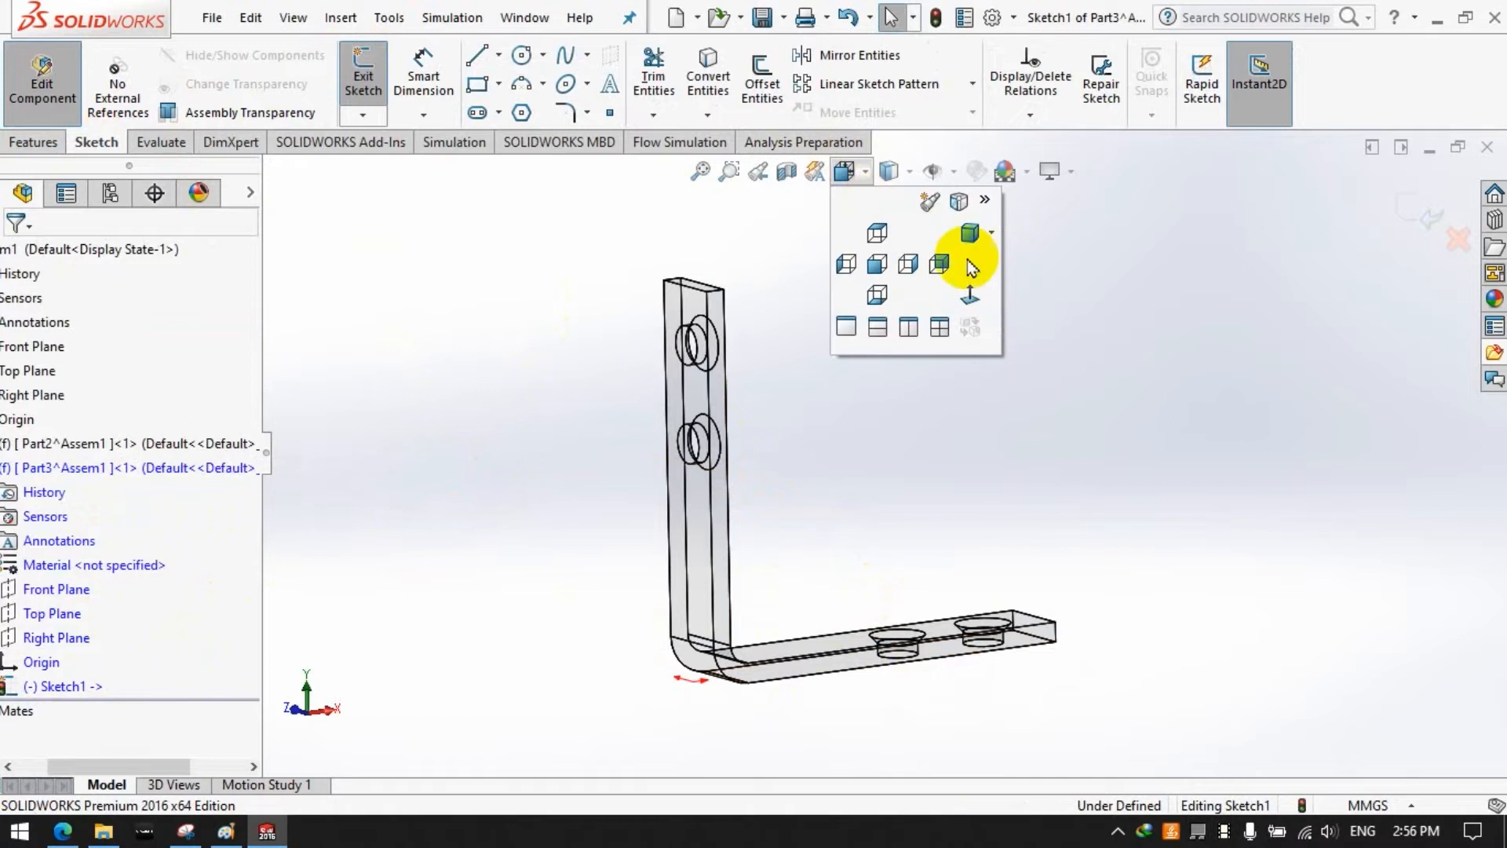
{"action": "left_click", "coordinate": [932, 228]}
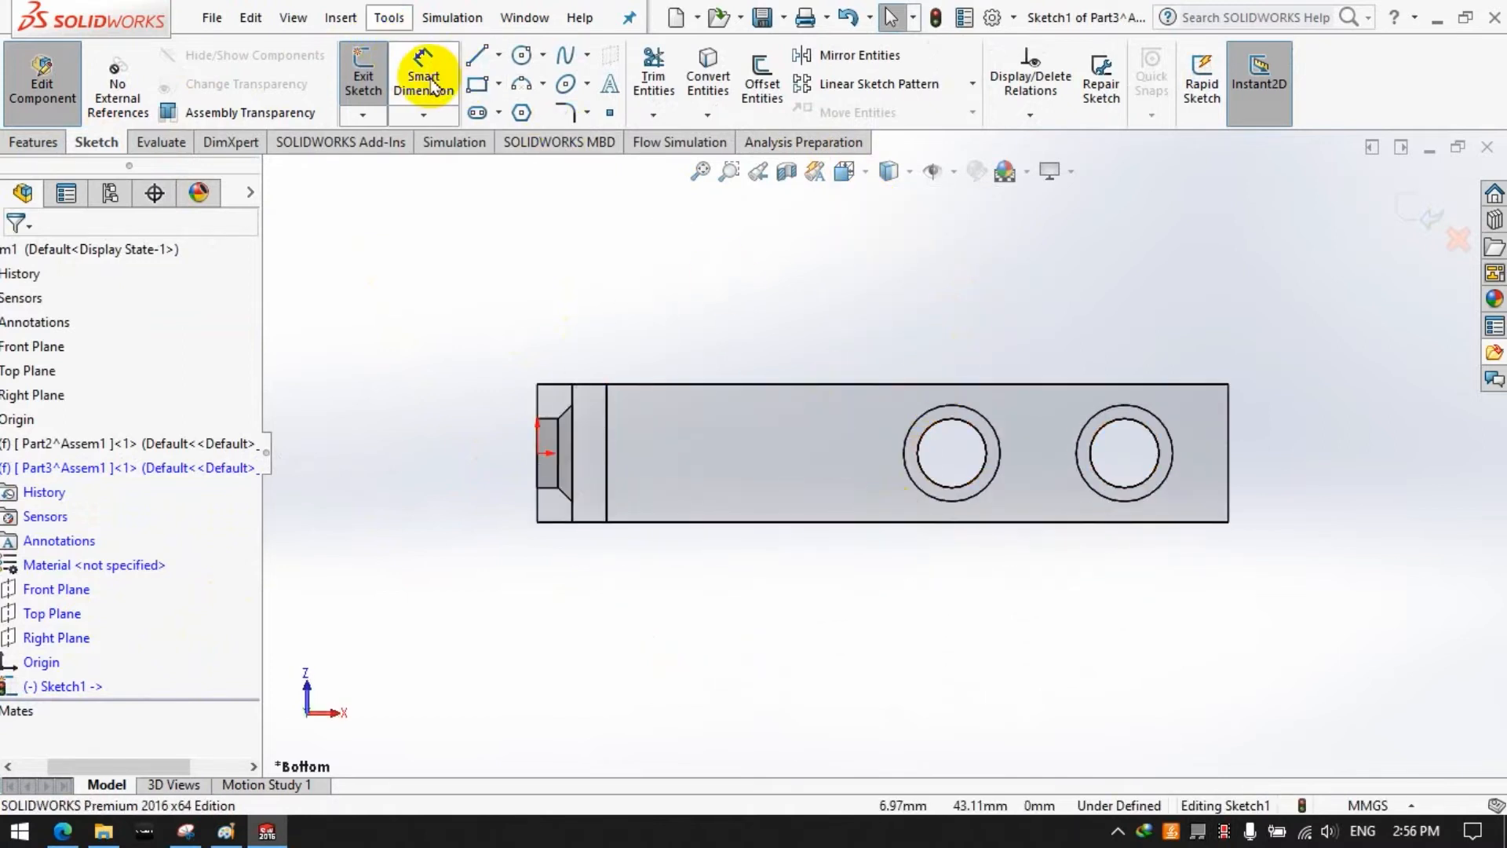
{"action": "left_click", "coordinate": [477, 87]}
{"action": "left_click", "coordinate": [1229, 384]}
{"action": "left_click", "coordinate": [773, 522]}
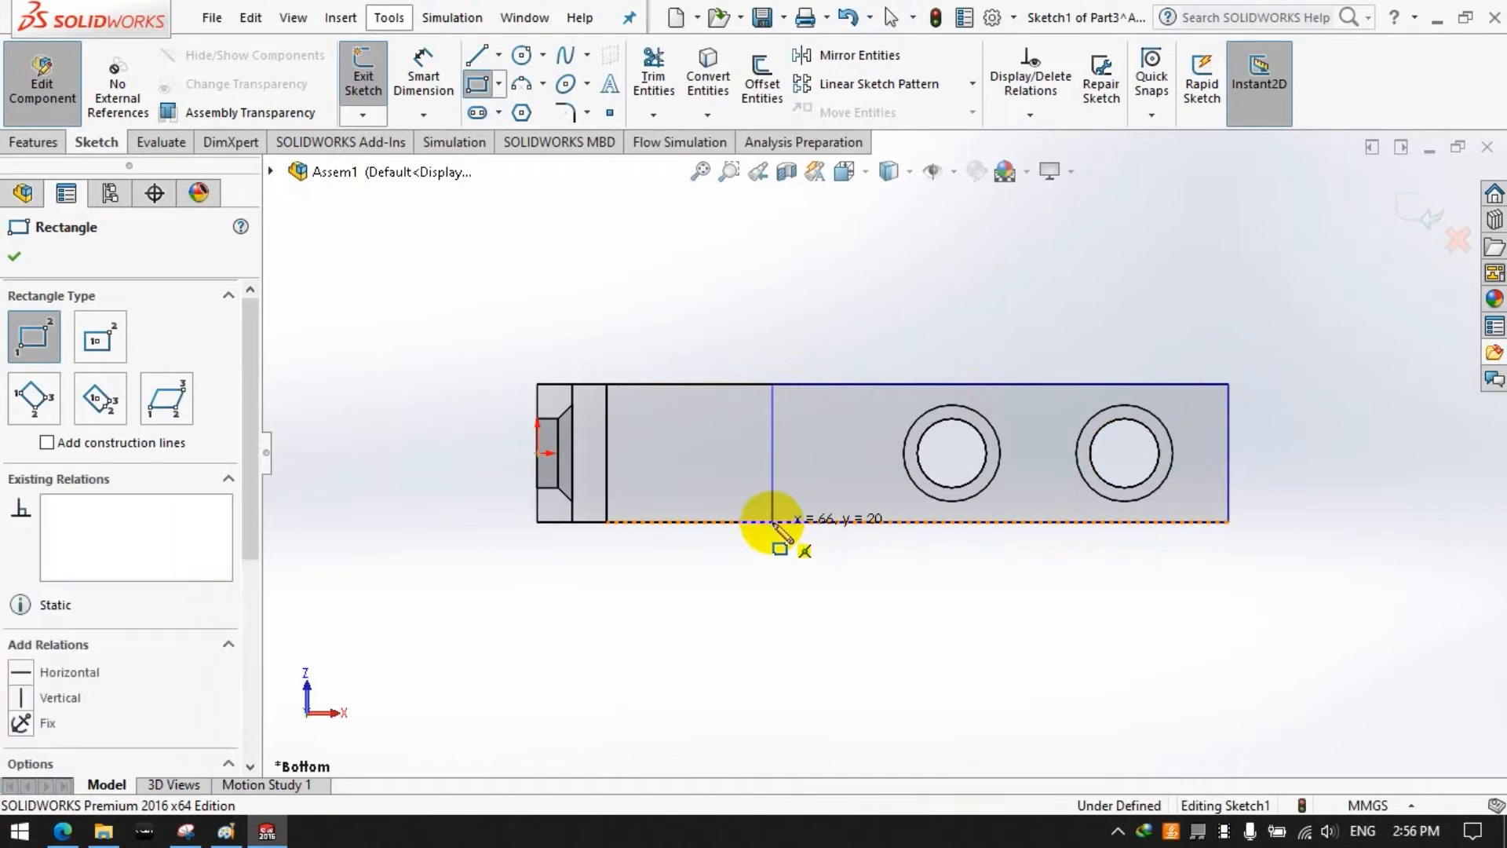
Step: Dimension the long side of the rectangle on the horizontal leg as 50 mm
{"action": "left_click", "coordinate": [430, 61]}
{"action": "left_click", "coordinate": [887, 523]}
{"action": "left_click", "coordinate": [898, 603]}
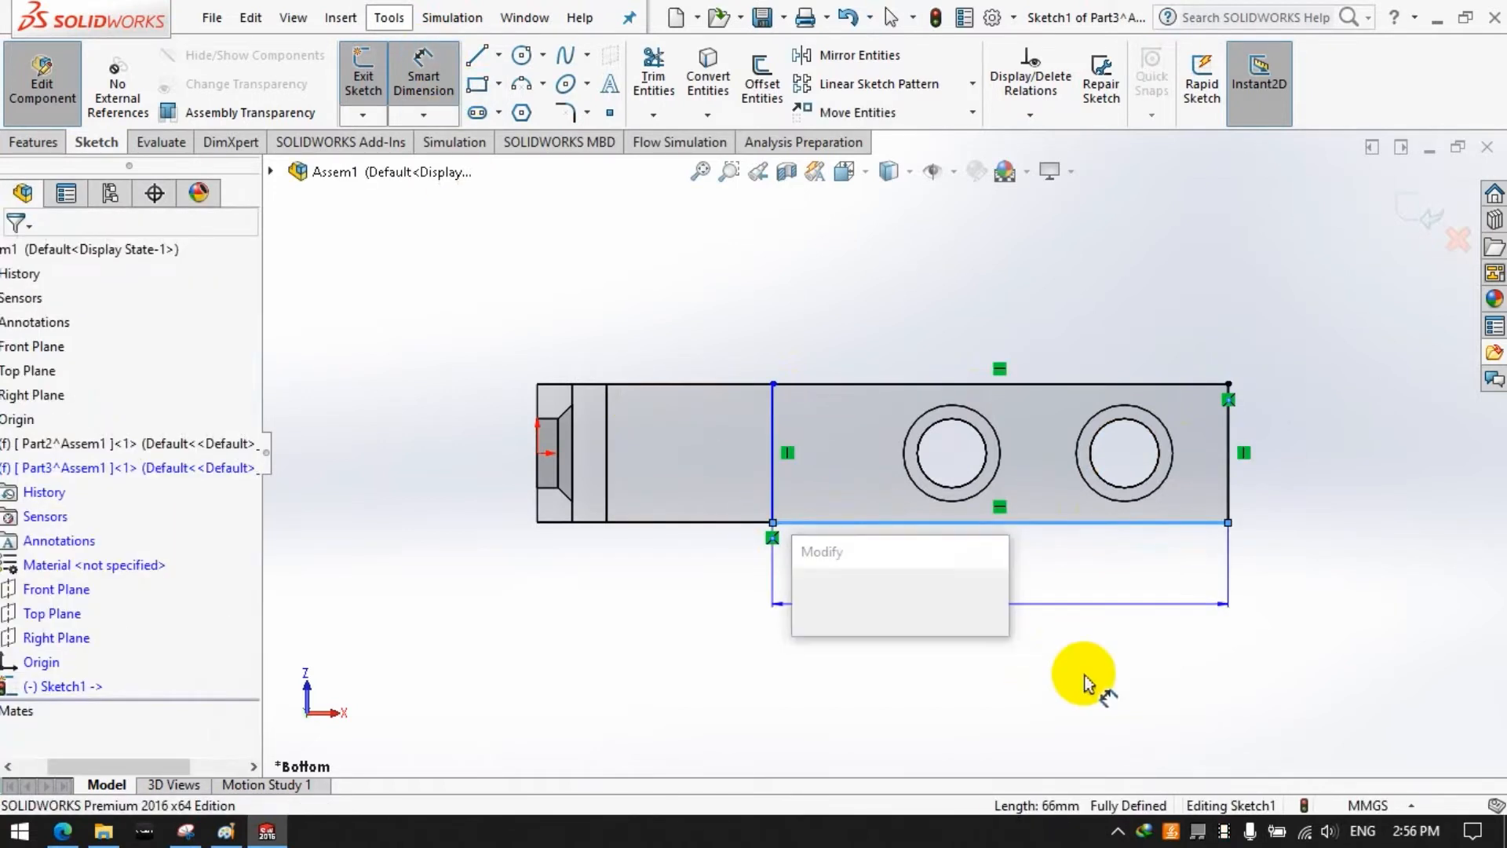
{"action": "key", "text": "Return"}
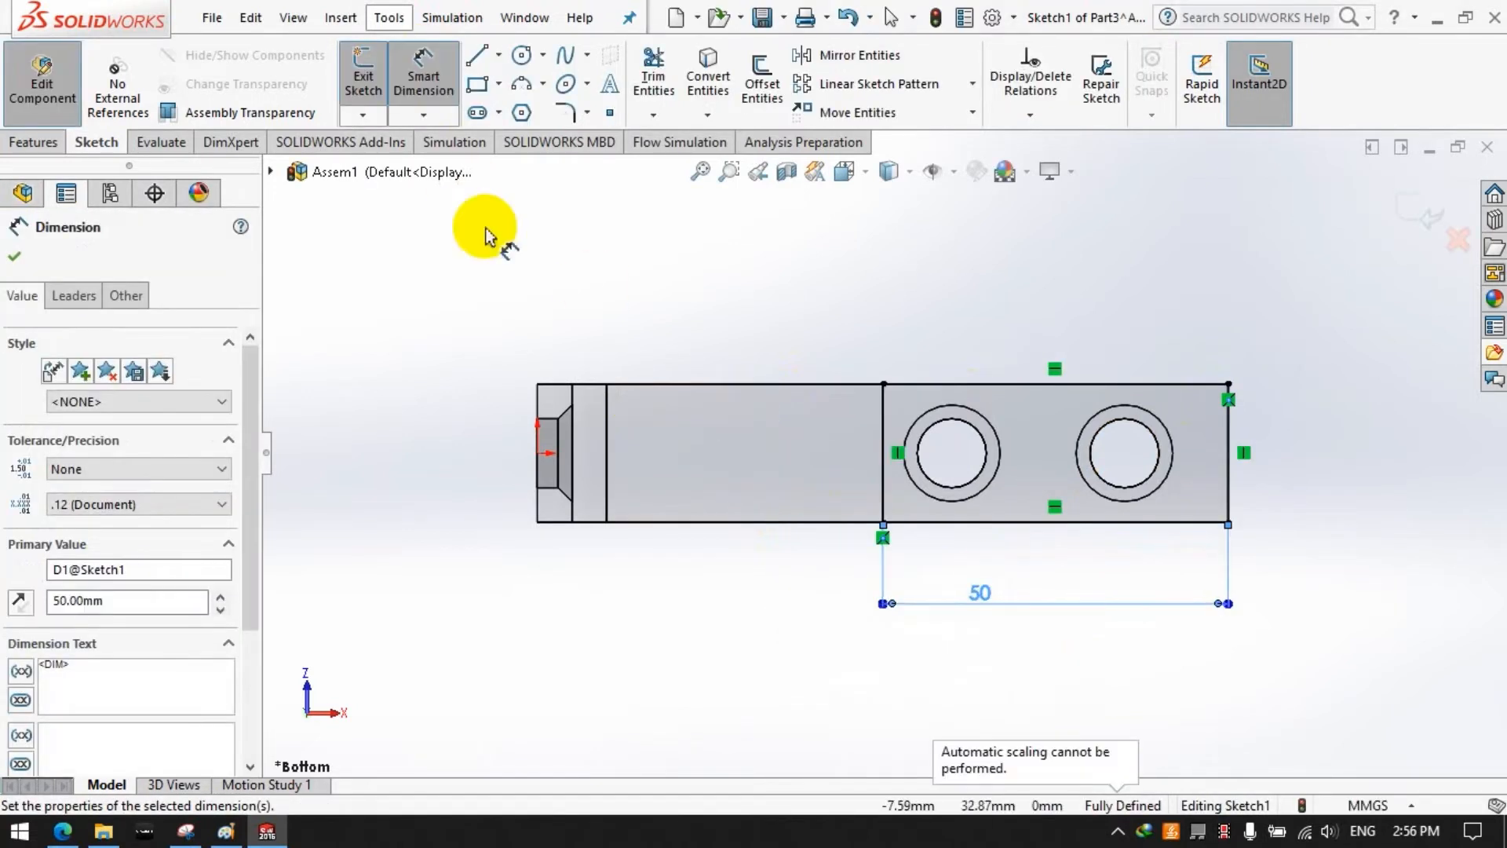
Step: Convert the inner circular edges of the horizontal leg's two holes into sketch entities
{"action": "left_click", "coordinate": [708, 85]}
{"action": "left_click", "coordinate": [942, 486]}
{"action": "left_click", "coordinate": [1111, 485]}
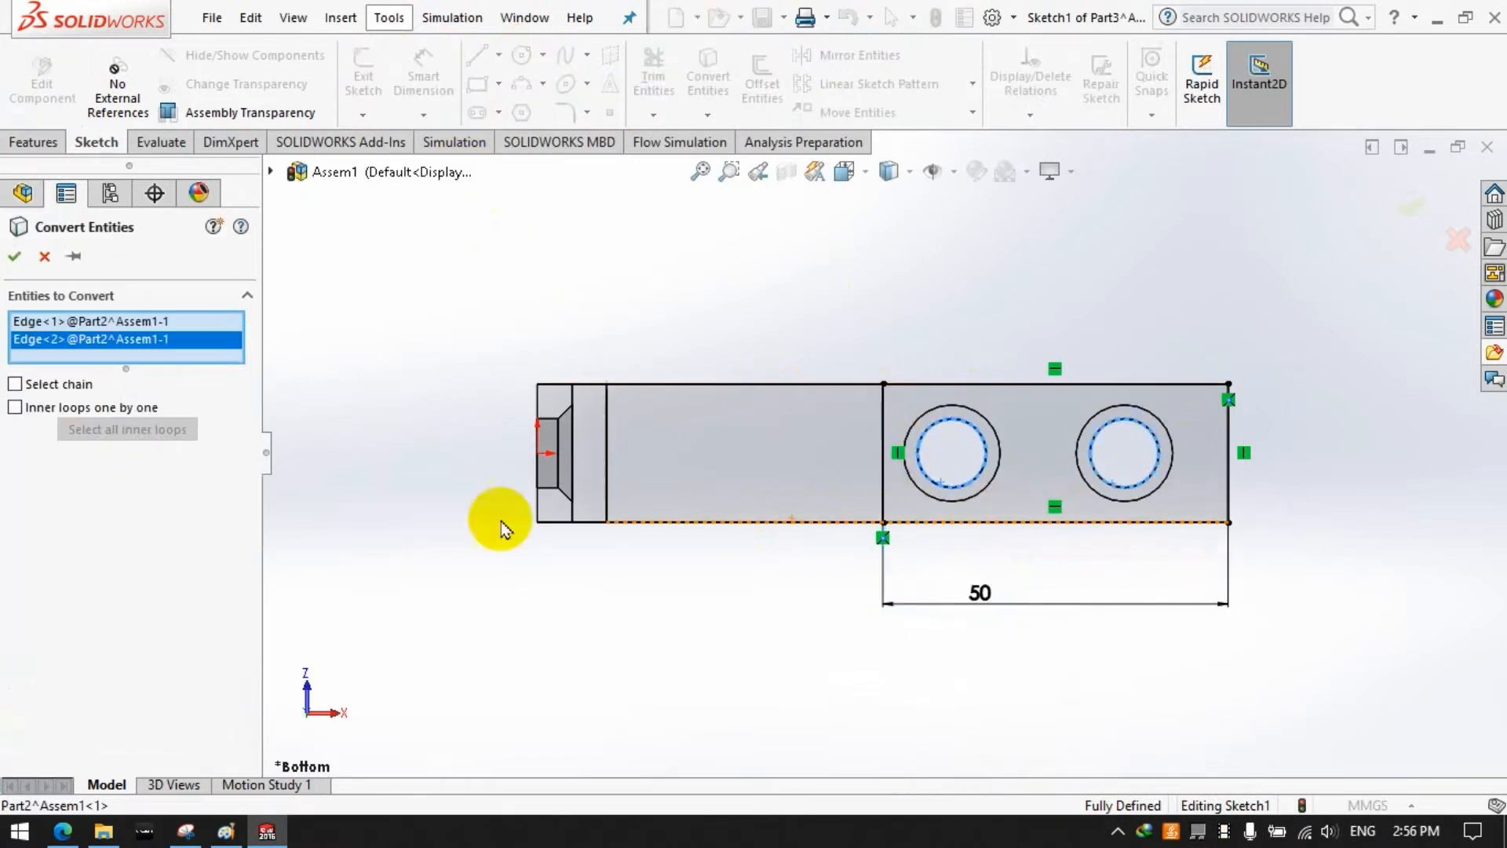
{"action": "left_click", "coordinate": [14, 256]}
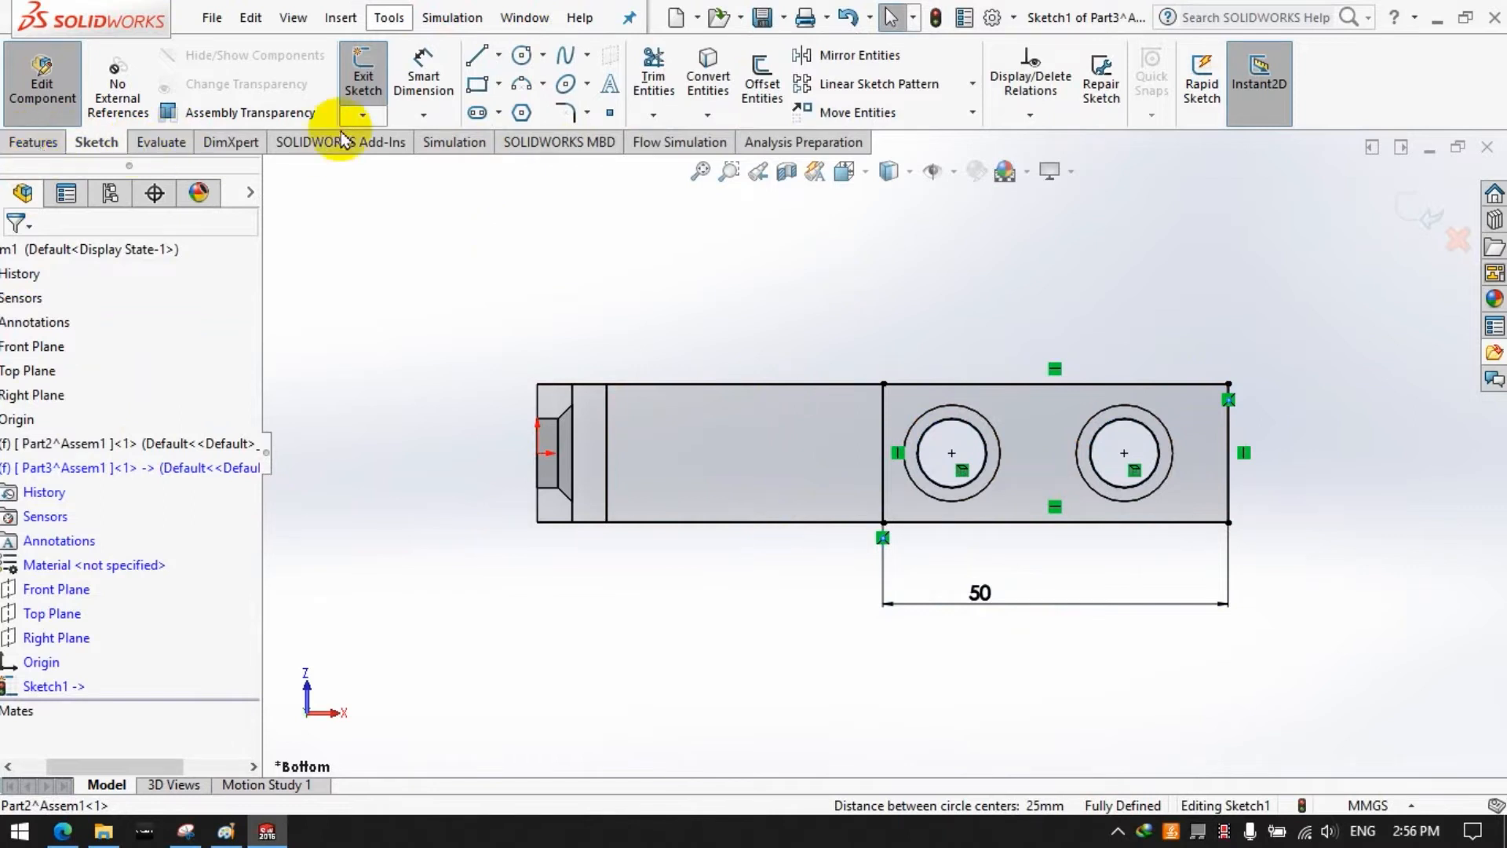
Step: Extrude the sketch 10 mm blind below the horizontal leg and finish editing the part
{"action": "left_click", "coordinate": [31, 142]}
{"action": "left_click", "coordinate": [372, 82]}
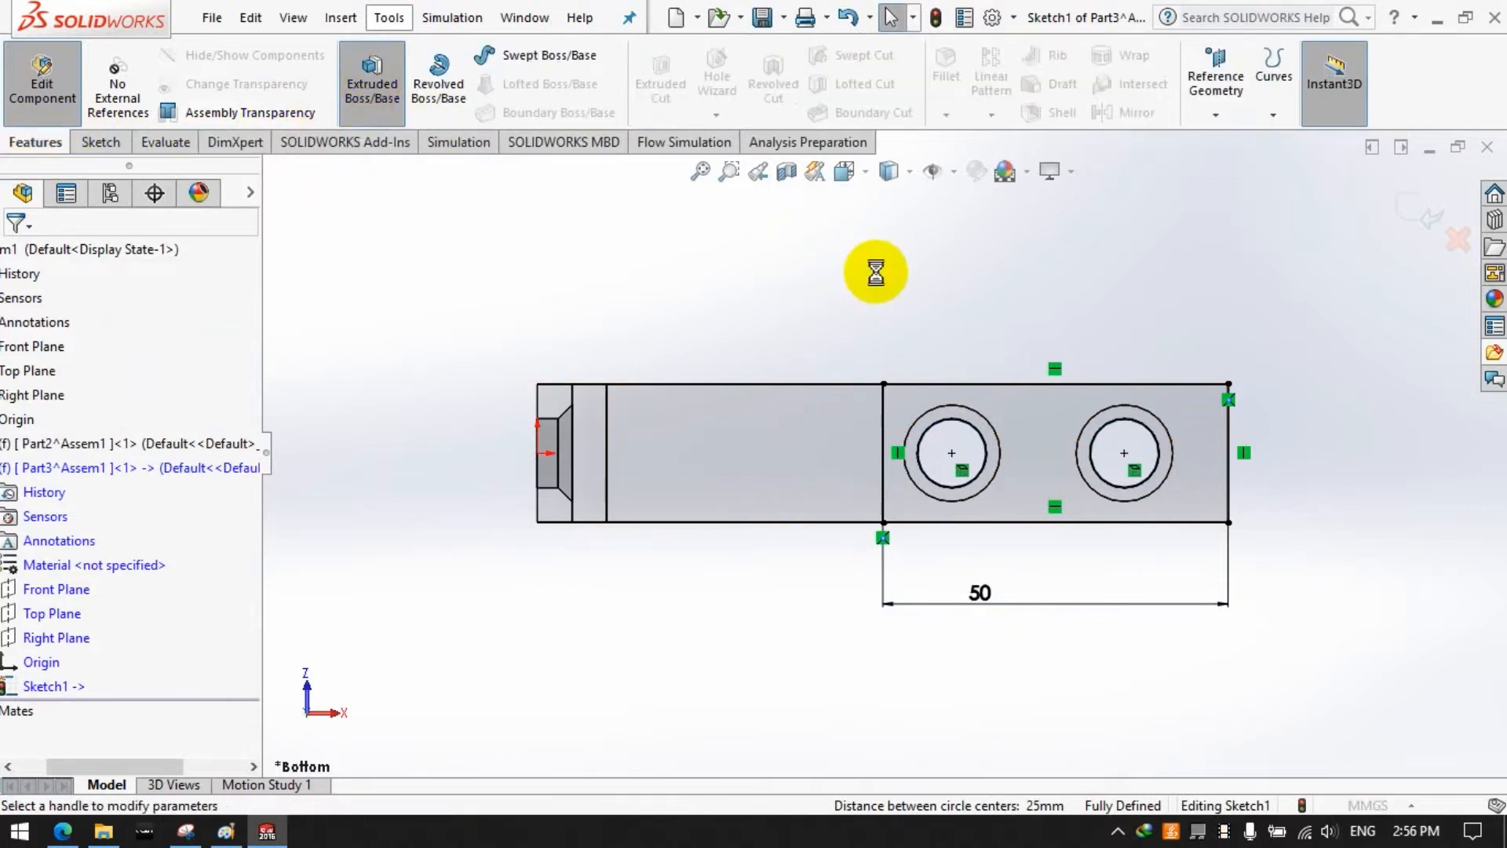
{"action": "middle_click_drag", "start_coordinate": [828, 583], "coordinate": [758, 544]}
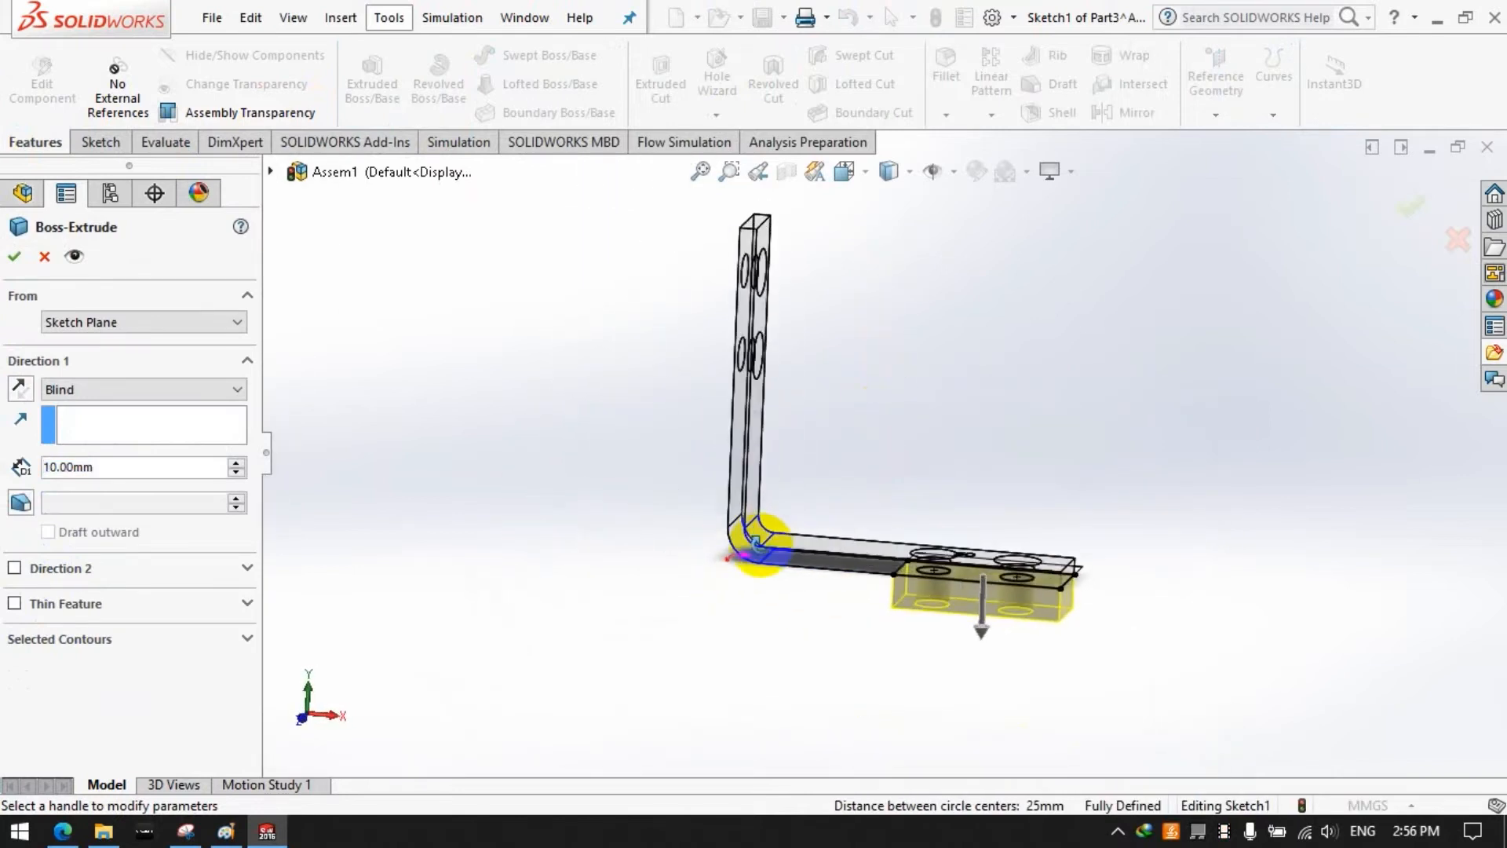
{"action": "left_click", "coordinate": [19, 256]}
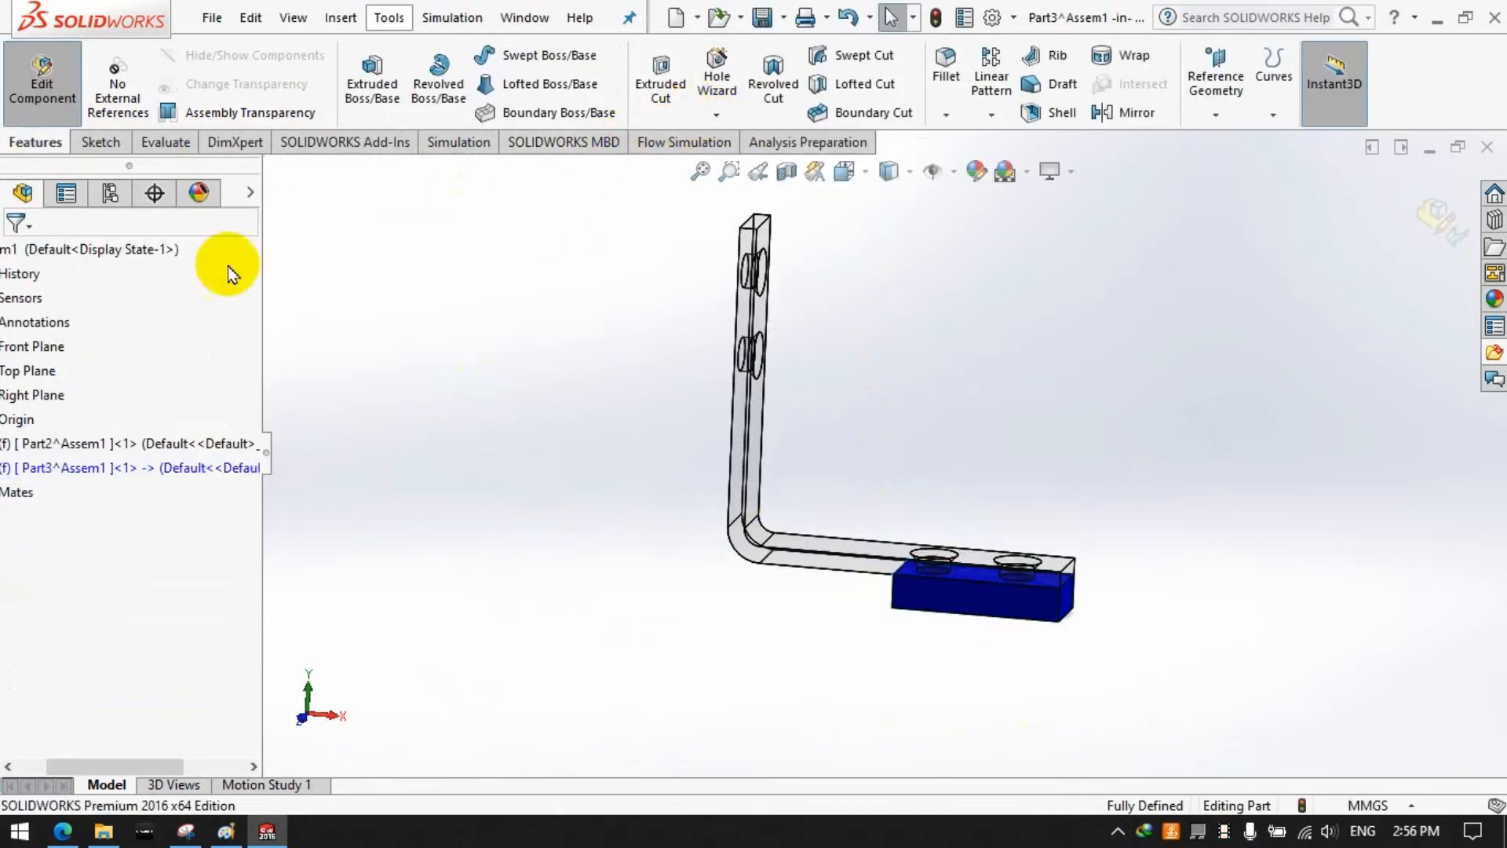
{"action": "left_click", "coordinate": [49, 110]}
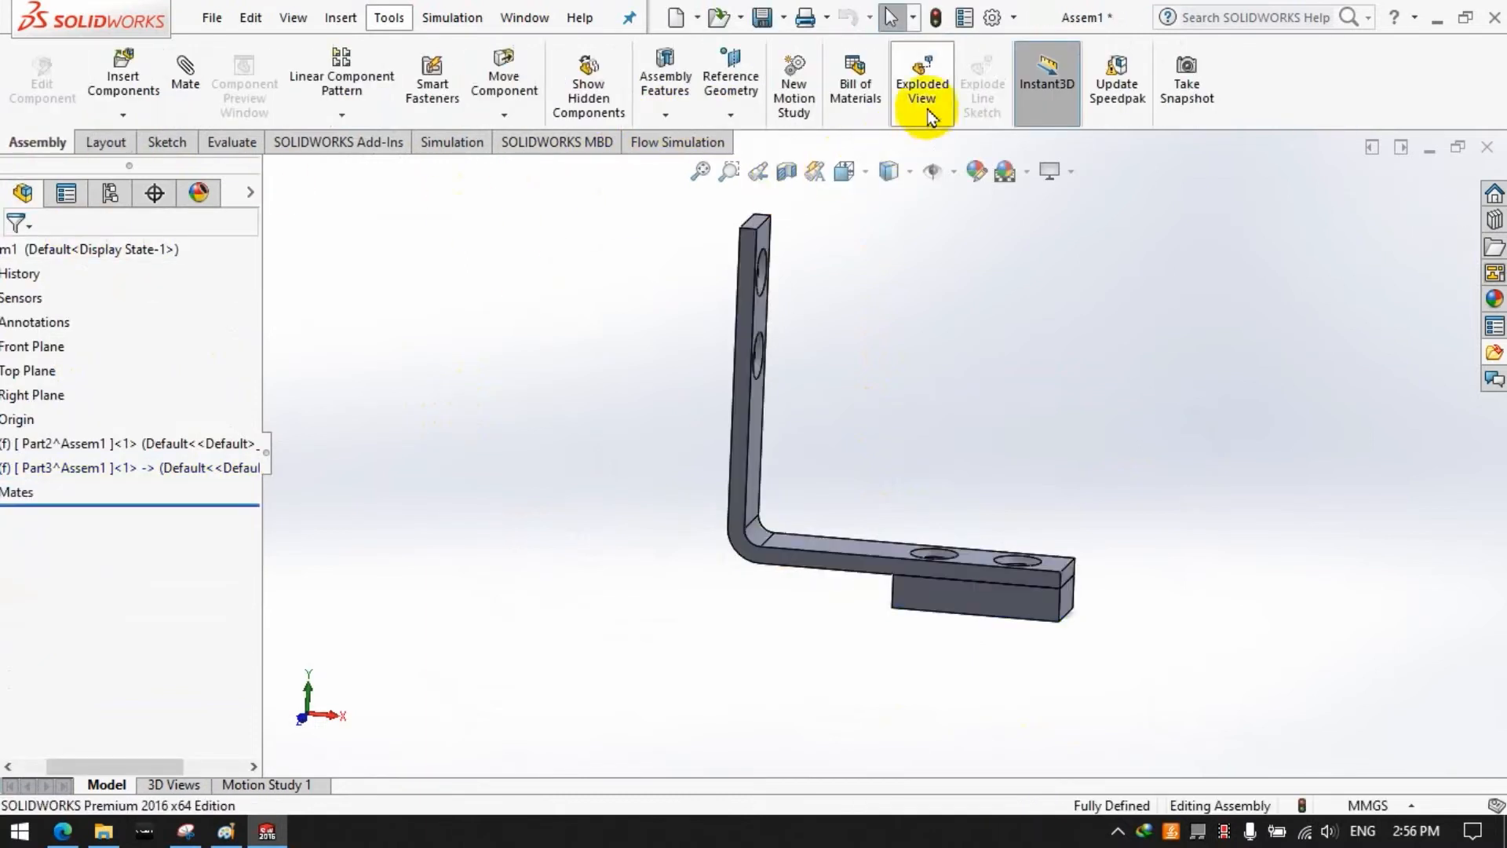
{"action": "left_click", "coordinate": [341, 116]}
{"action": "left_click", "coordinate": [330, 165]}
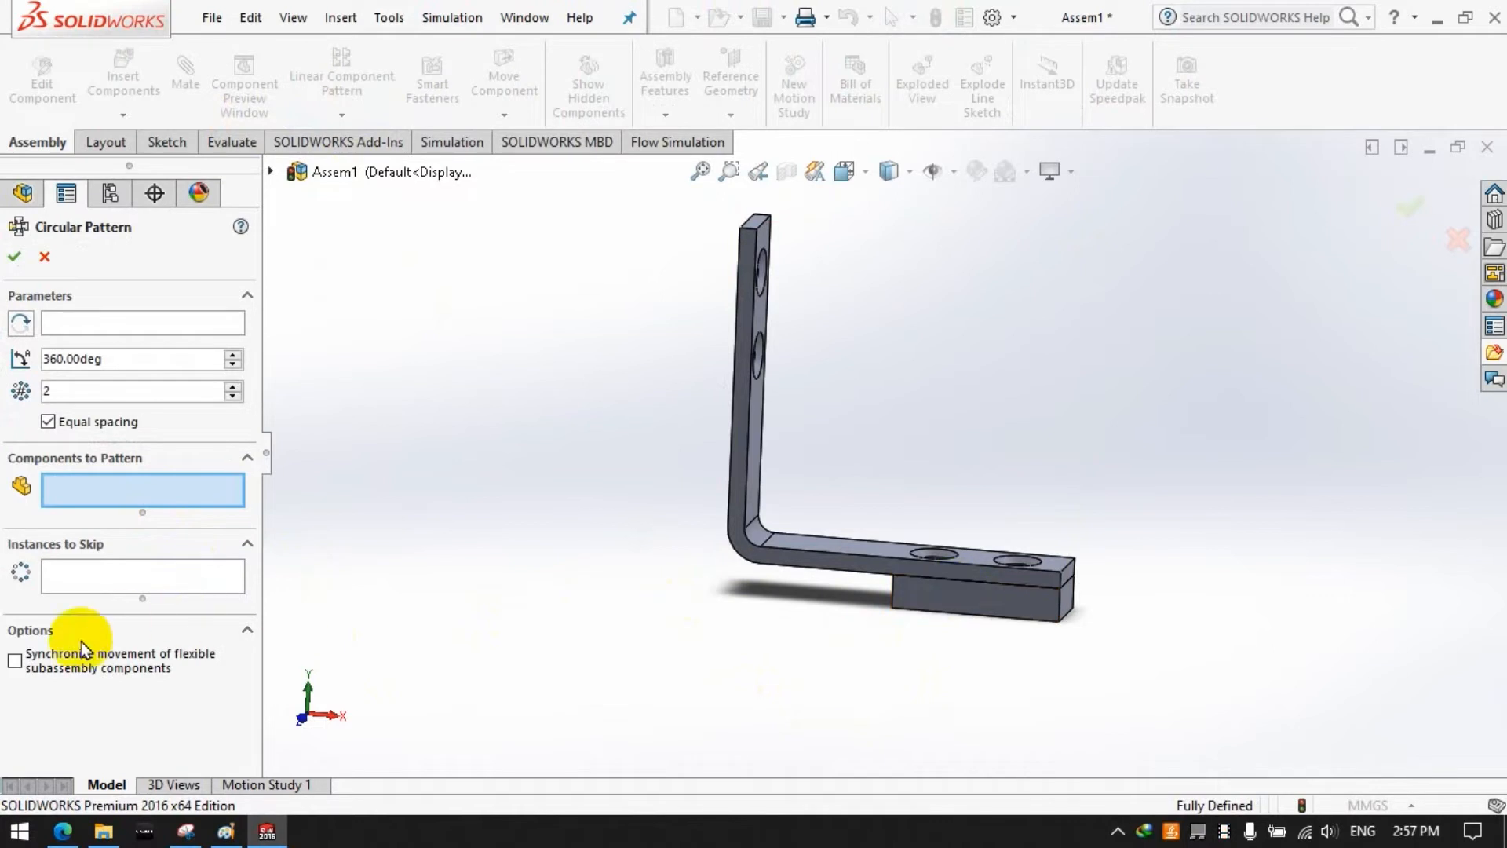
{"action": "left_click", "coordinate": [72, 593]}
{"action": "left_click", "coordinate": [71, 330]}
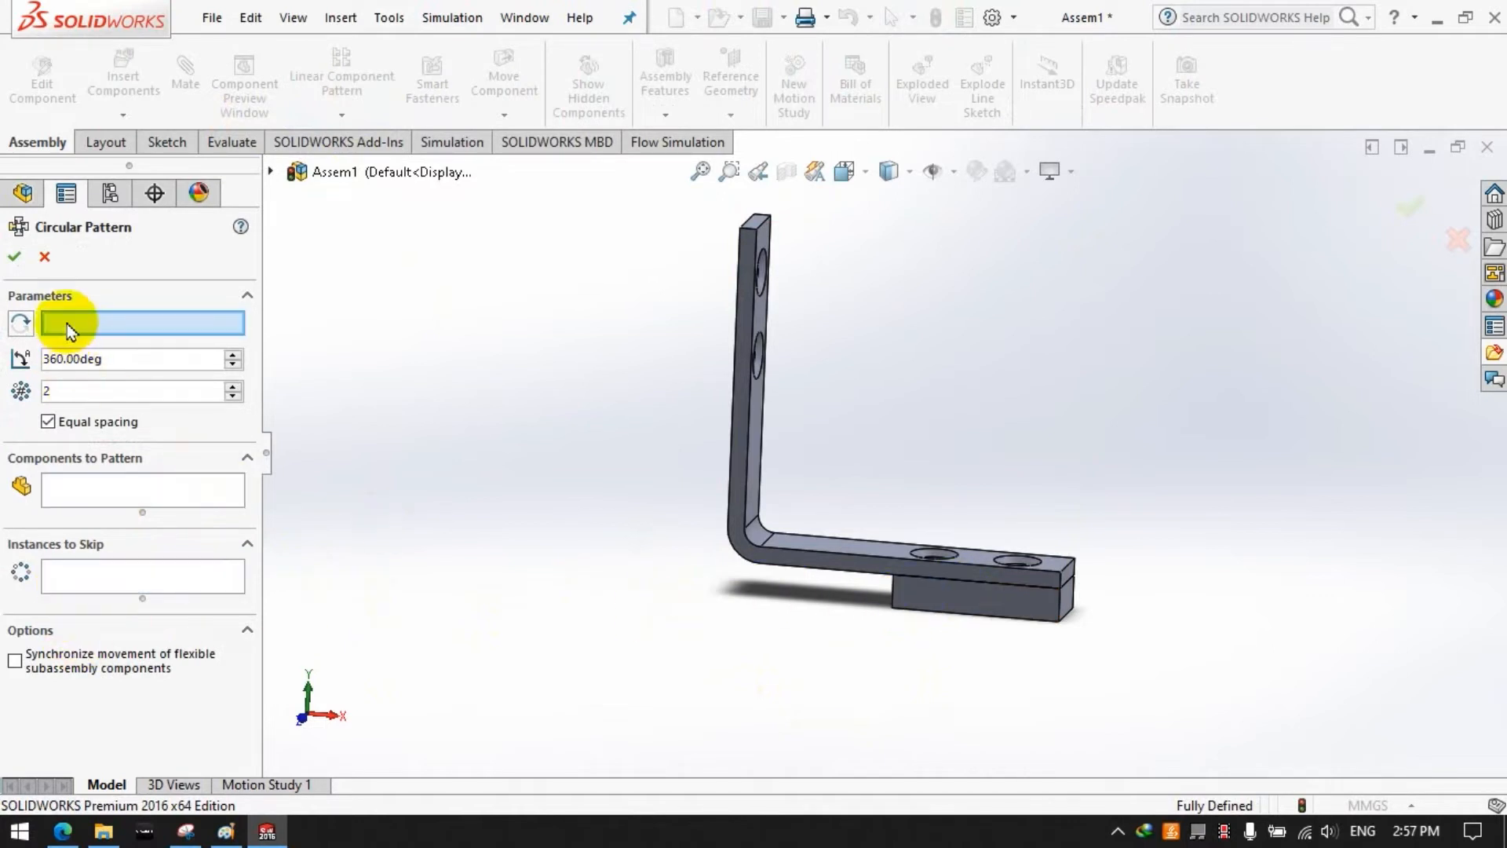
{"action": "left_click", "coordinate": [45, 257]}
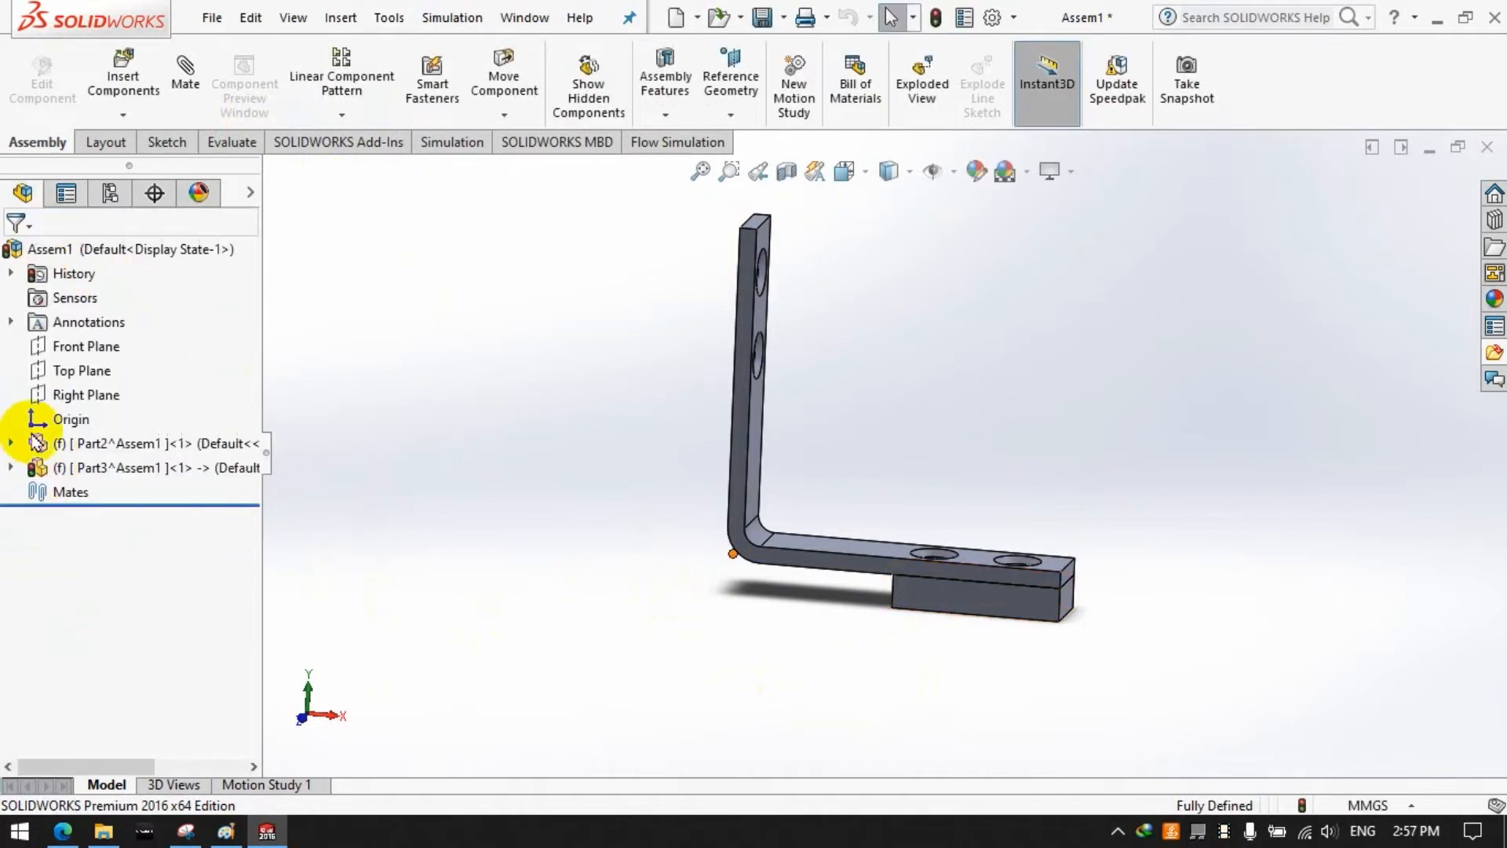
Step: Insert another new part into the assembly for the vertical leg's block and open it for in-context editing
{"action": "left_click", "coordinate": [122, 115]}
{"action": "left_click", "coordinate": [135, 163]}
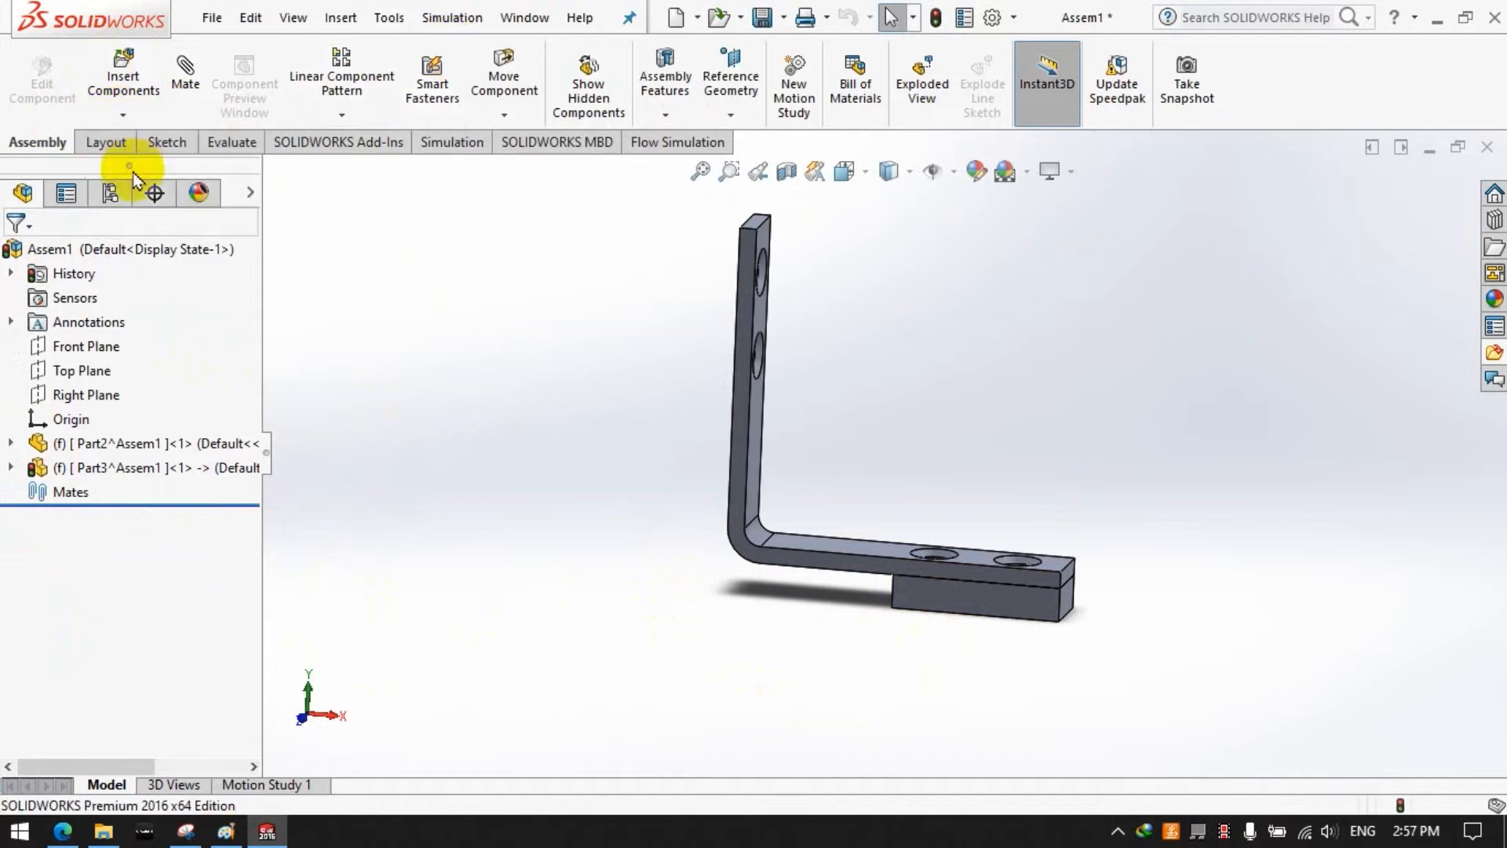
{"action": "left_click", "coordinate": [10, 467]}
{"action": "left_click", "coordinate": [61, 492]}
{"action": "left_click", "coordinate": [44, 87]}
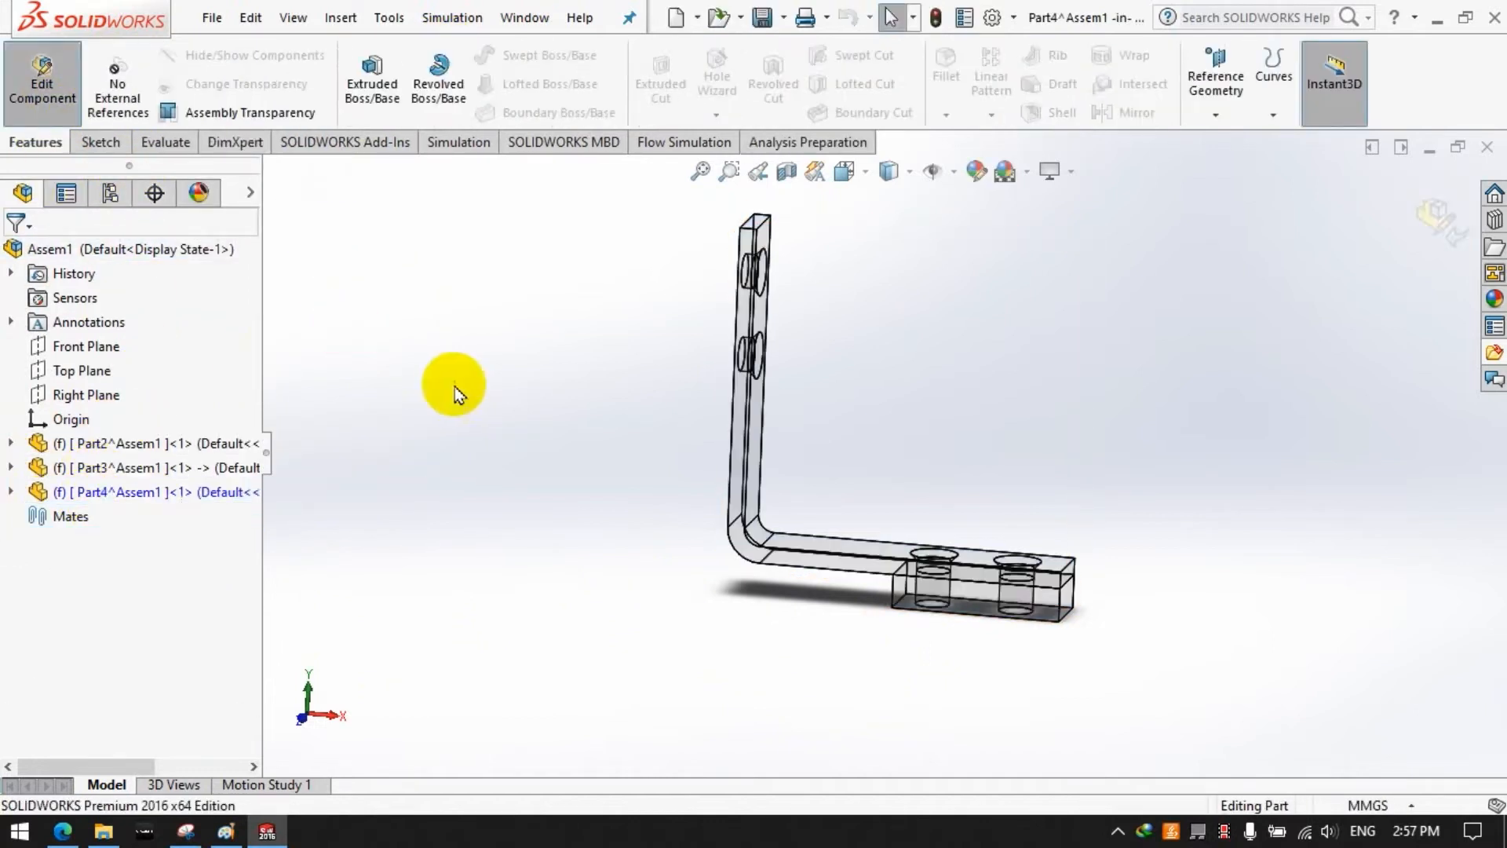
Step: Start a sketch on the outer face of the vertical leg and draw a rectangle about 20 by 57 mm from its top end
{"action": "left_click", "coordinate": [113, 144]}
{"action": "left_click", "coordinate": [363, 69]}
{"action": "left_click", "coordinate": [749, 389]}
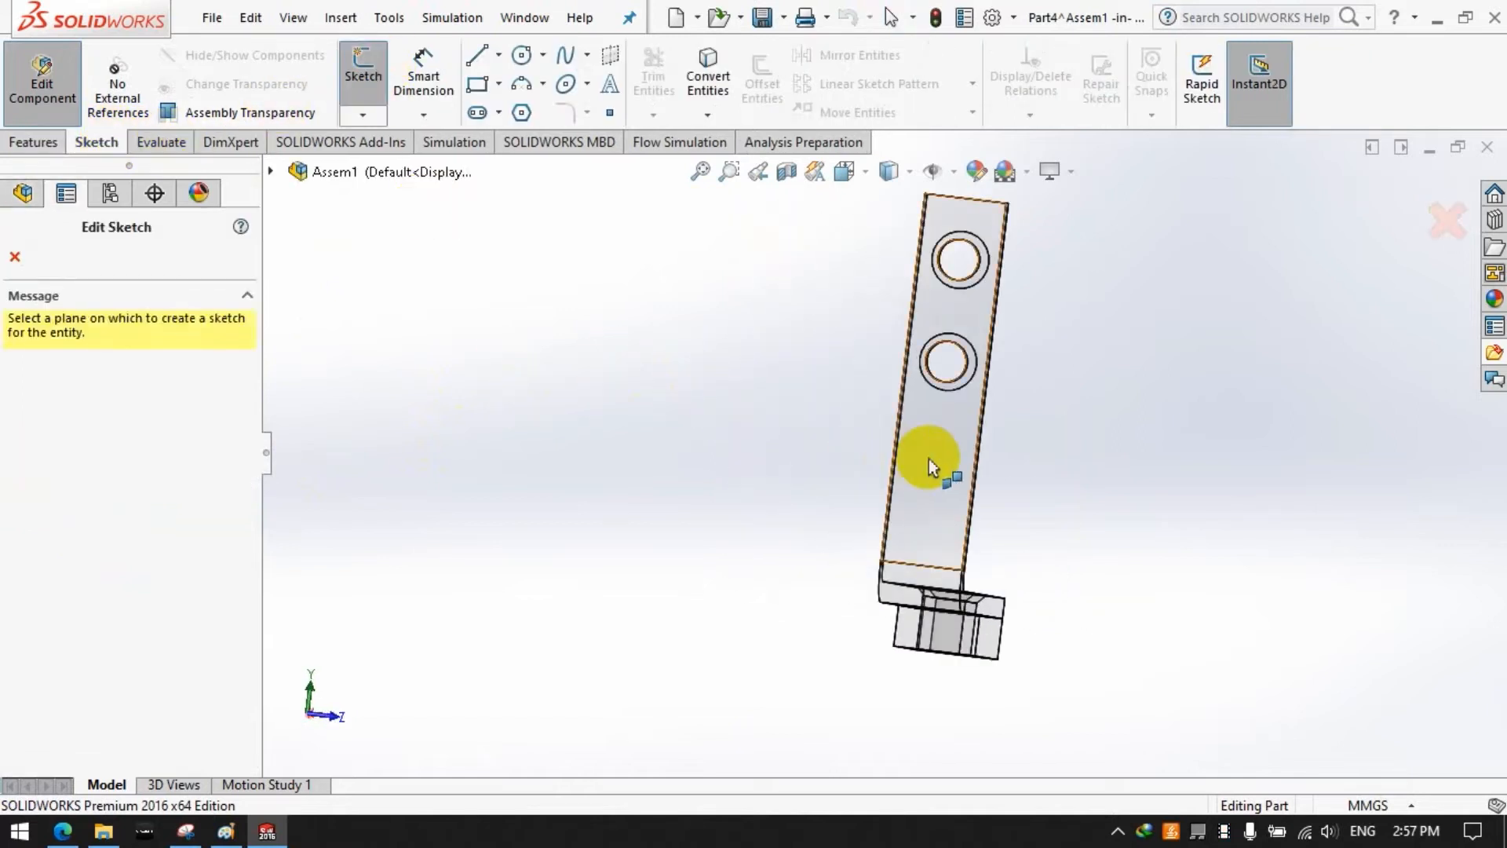
{"action": "left_click", "coordinate": [932, 467]}
{"action": "left_click", "coordinate": [844, 172]}
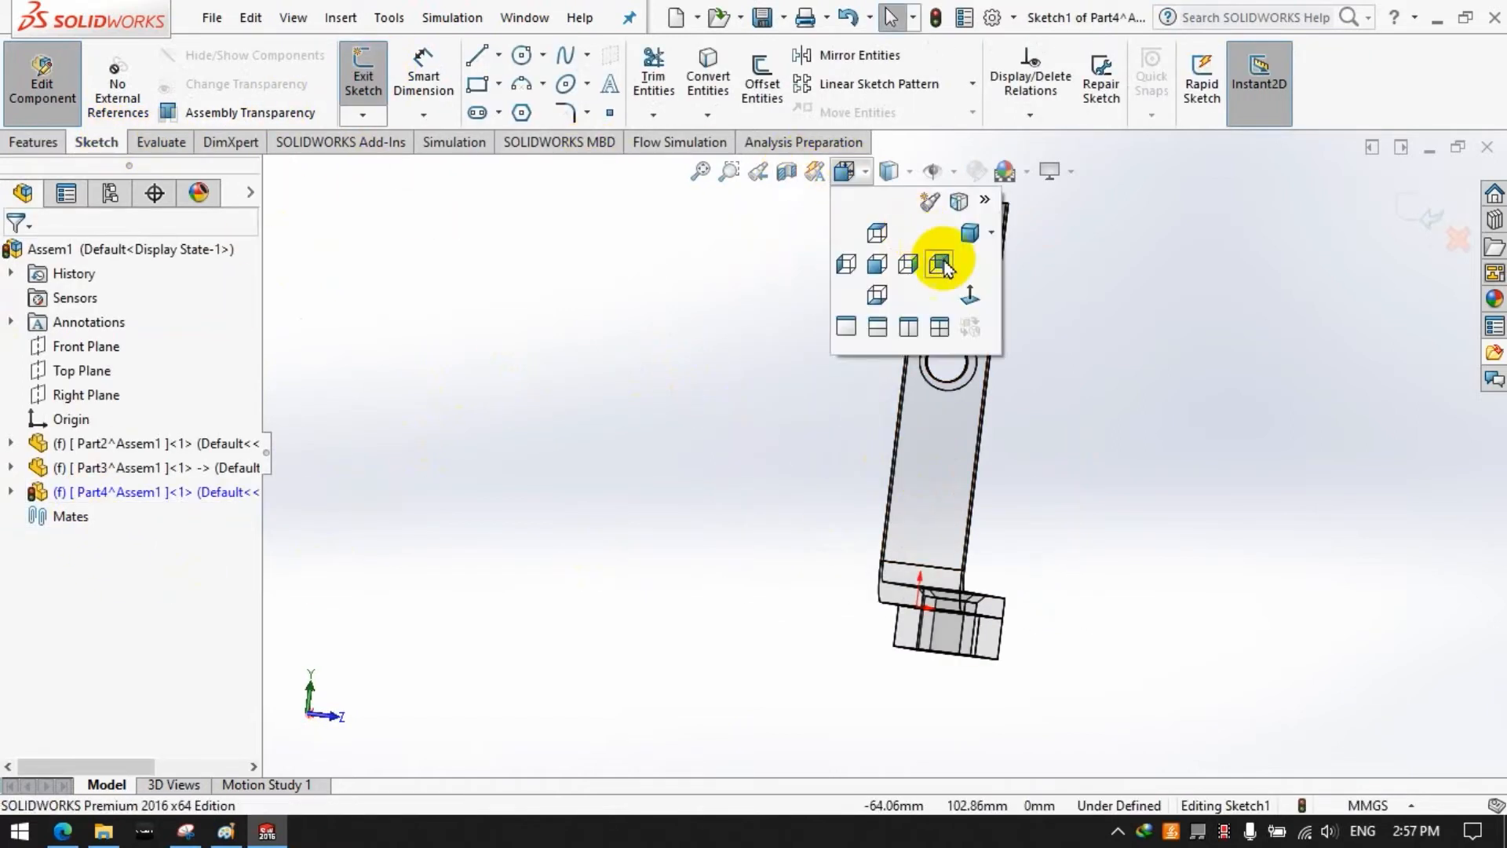
{"action": "left_click", "coordinate": [938, 260]}
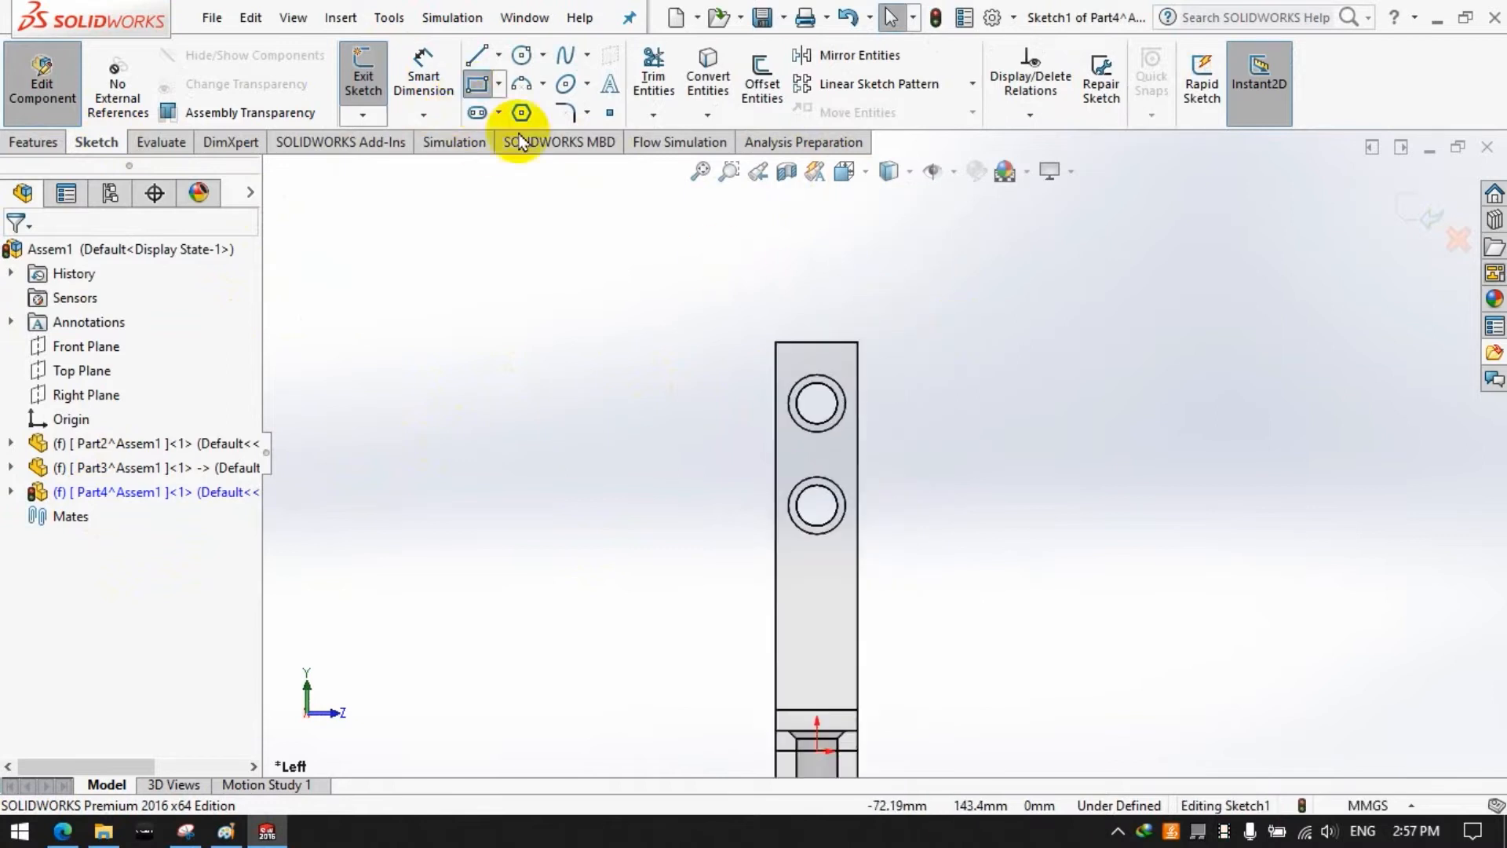
{"action": "left_click", "coordinate": [777, 342]}
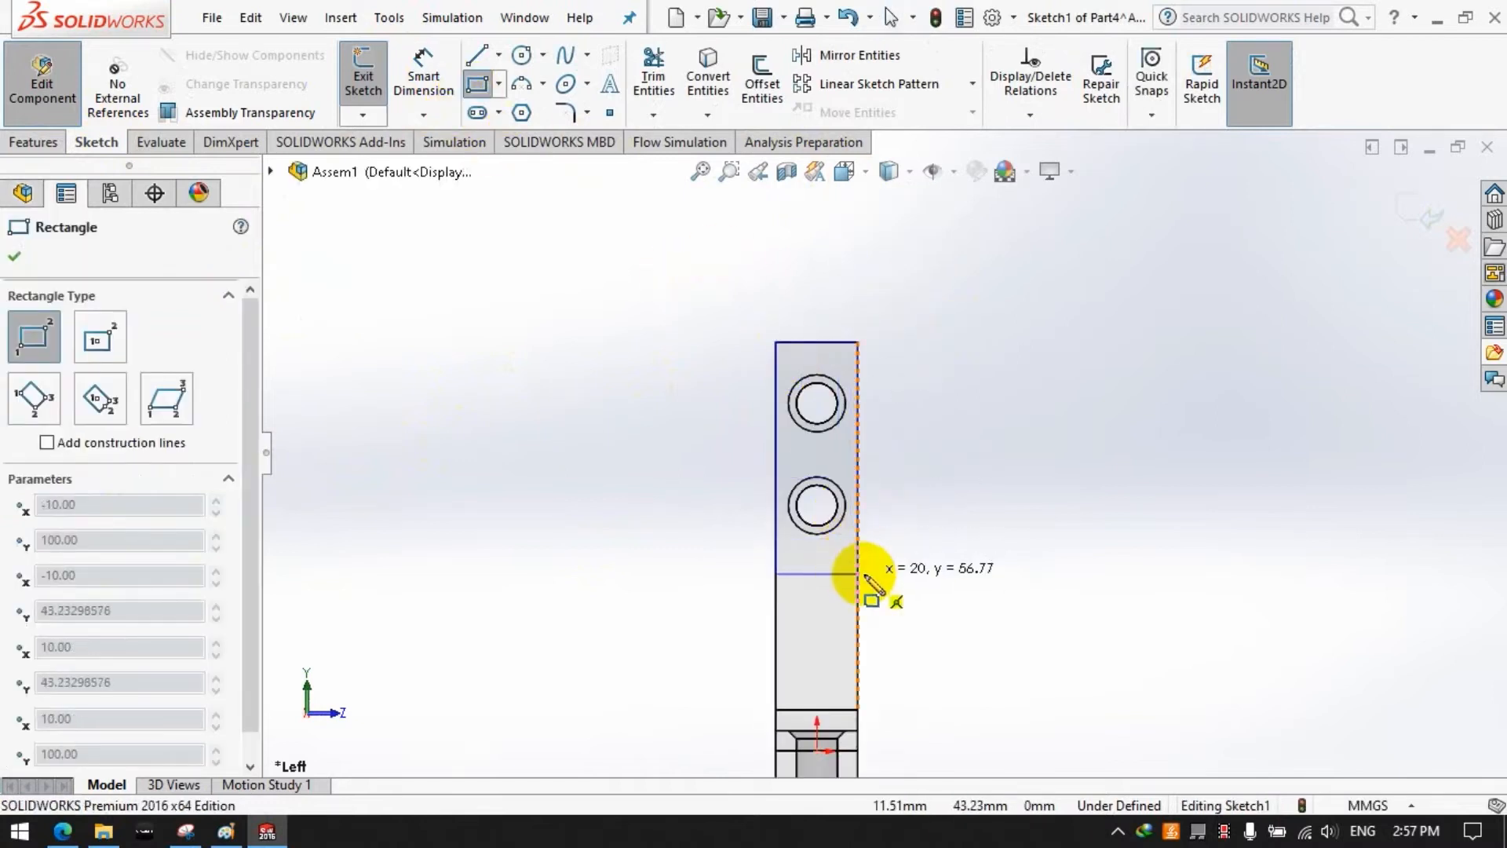
{"action": "left_click", "coordinate": [858, 573]}
Step: Dimension the height of the rectangle on the vertical leg as 50 mm
{"action": "left_click", "coordinate": [410, 76]}
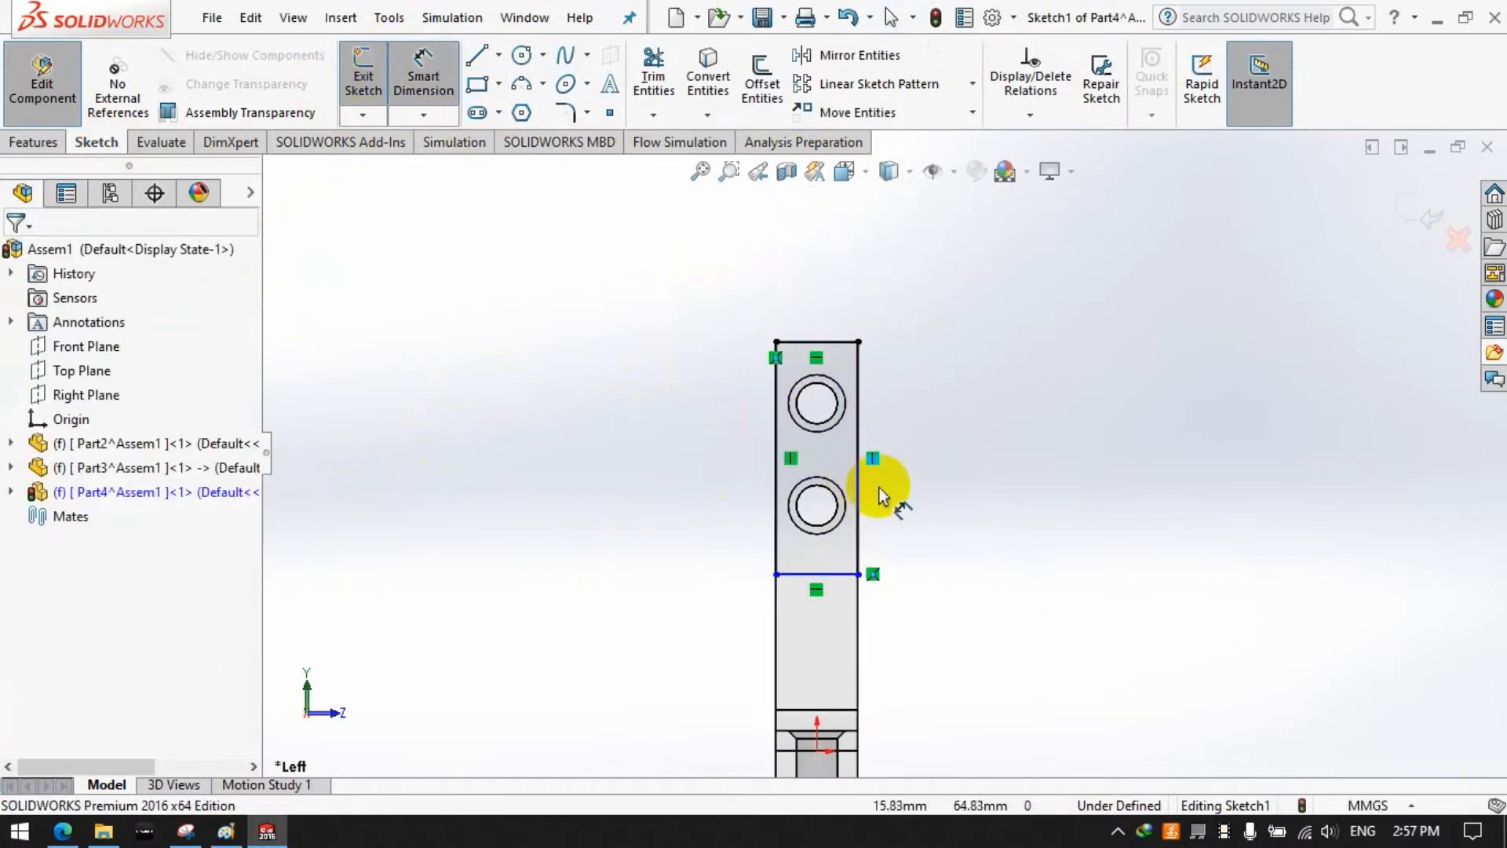
{"action": "left_click", "coordinate": [864, 498]}
{"action": "left_click", "coordinate": [954, 493]}
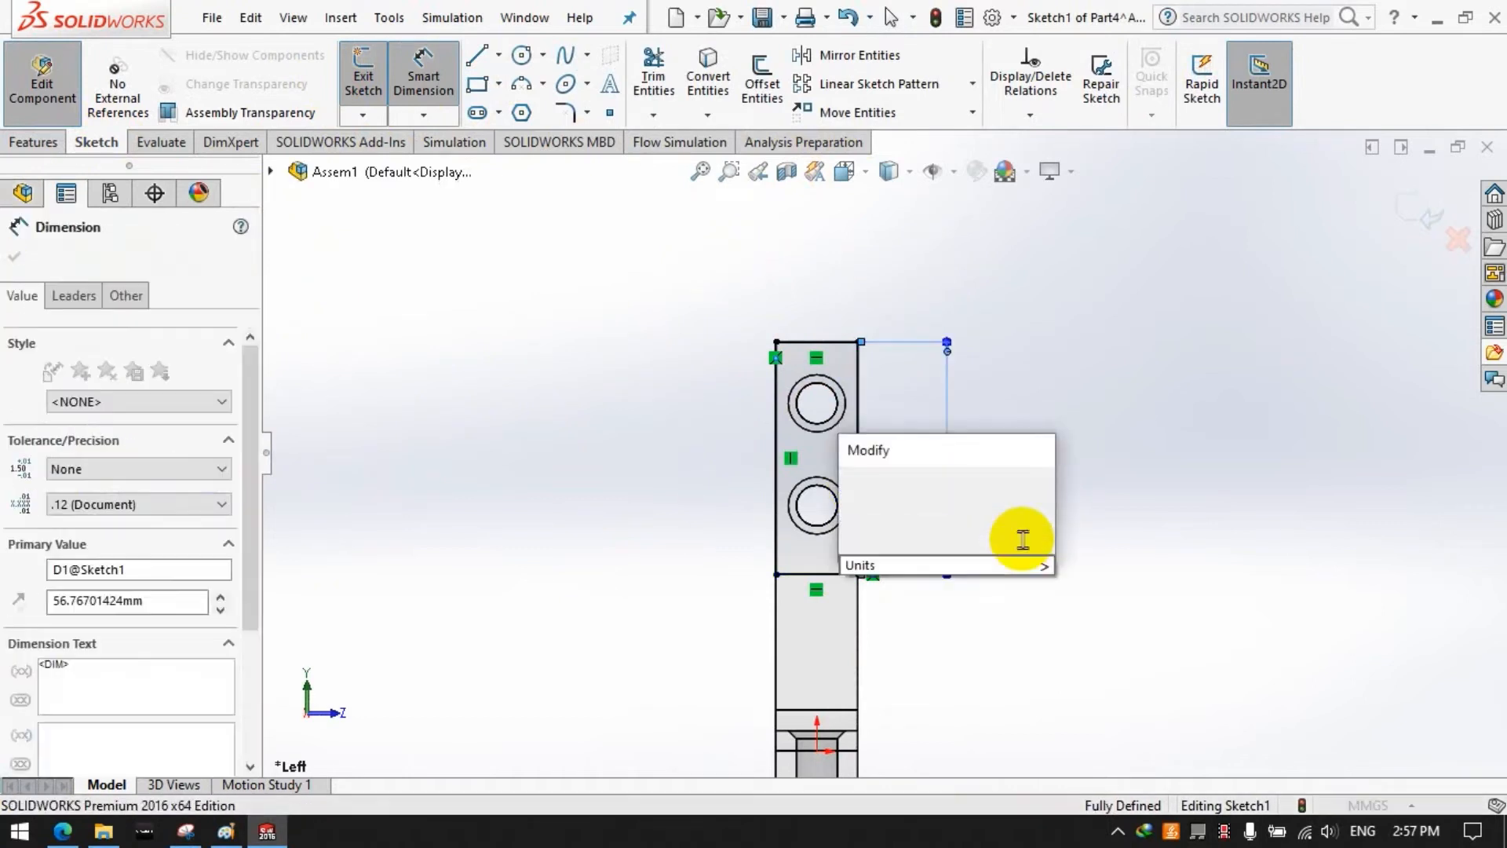
{"action": "key", "text": "Return"}
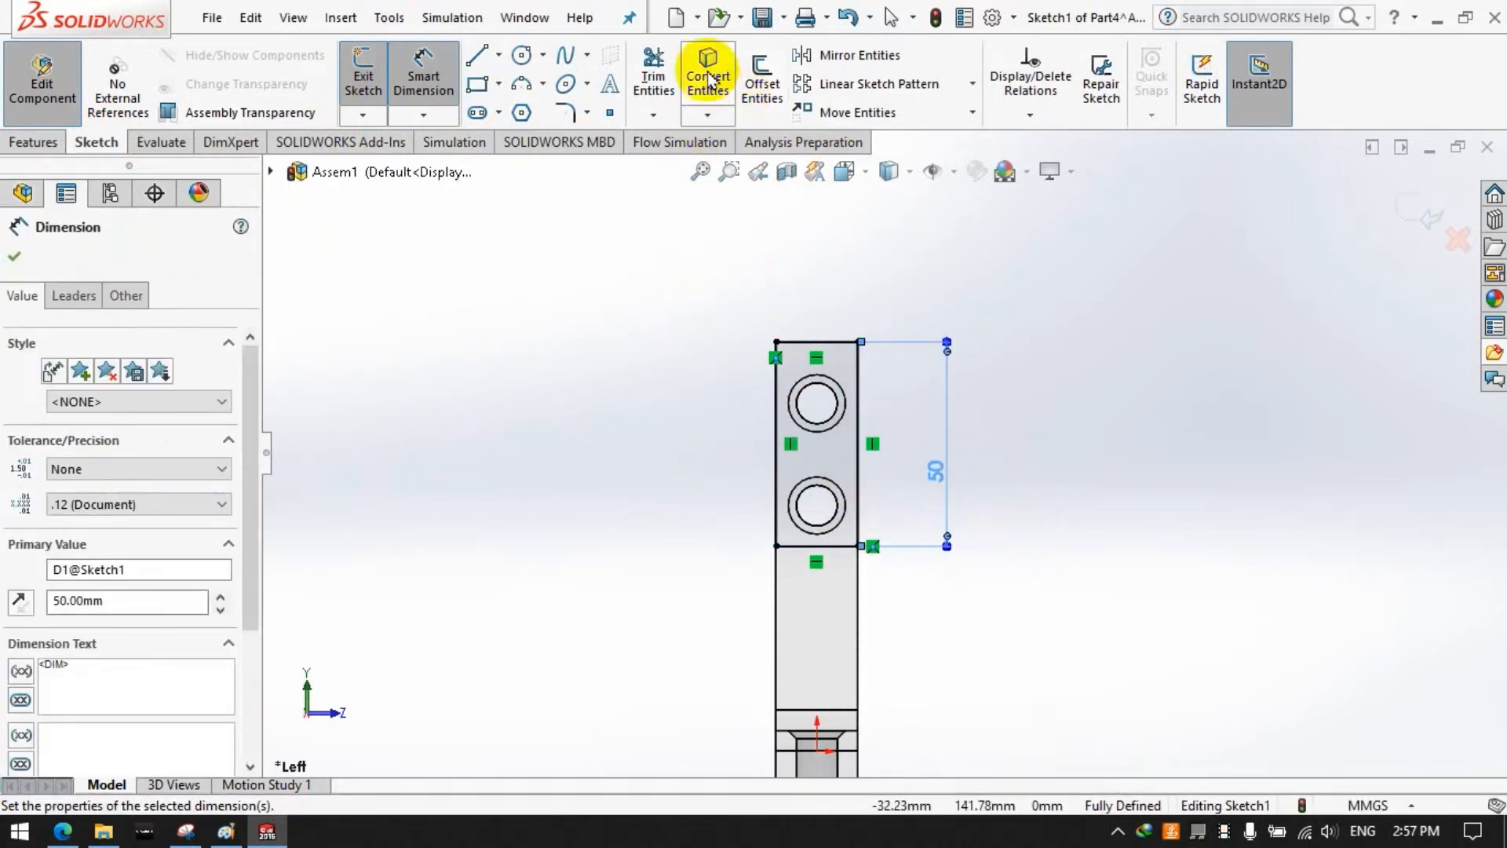
Step: Convert the inner circular edges of the vertical leg's two holes into sketch entities
{"action": "left_click", "coordinate": [708, 76]}
{"action": "left_click", "coordinate": [835, 426]}
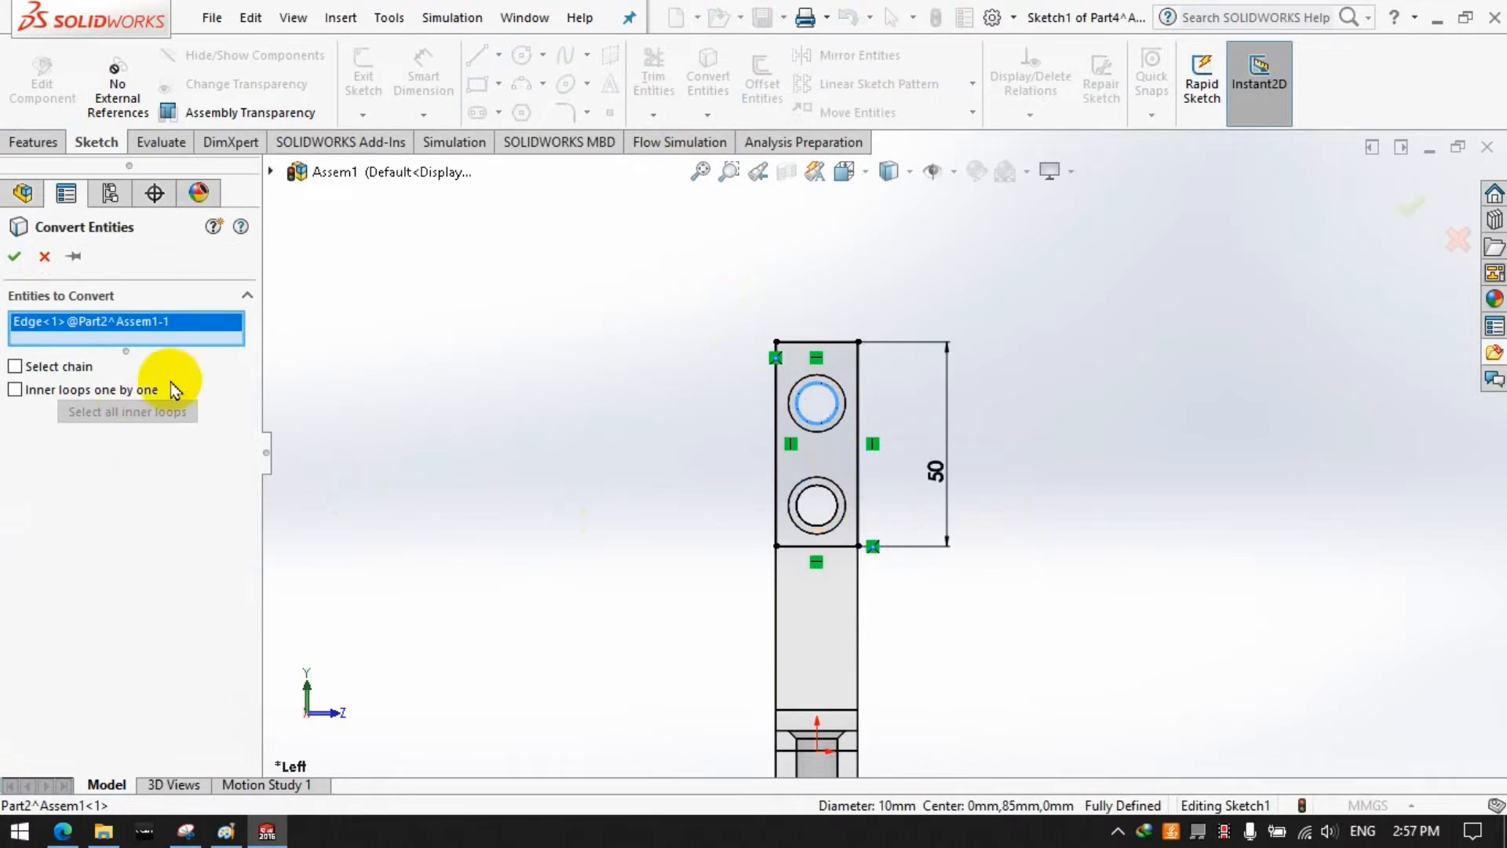
{"action": "left_click", "coordinate": [833, 490]}
{"action": "left_click", "coordinate": [15, 257]}
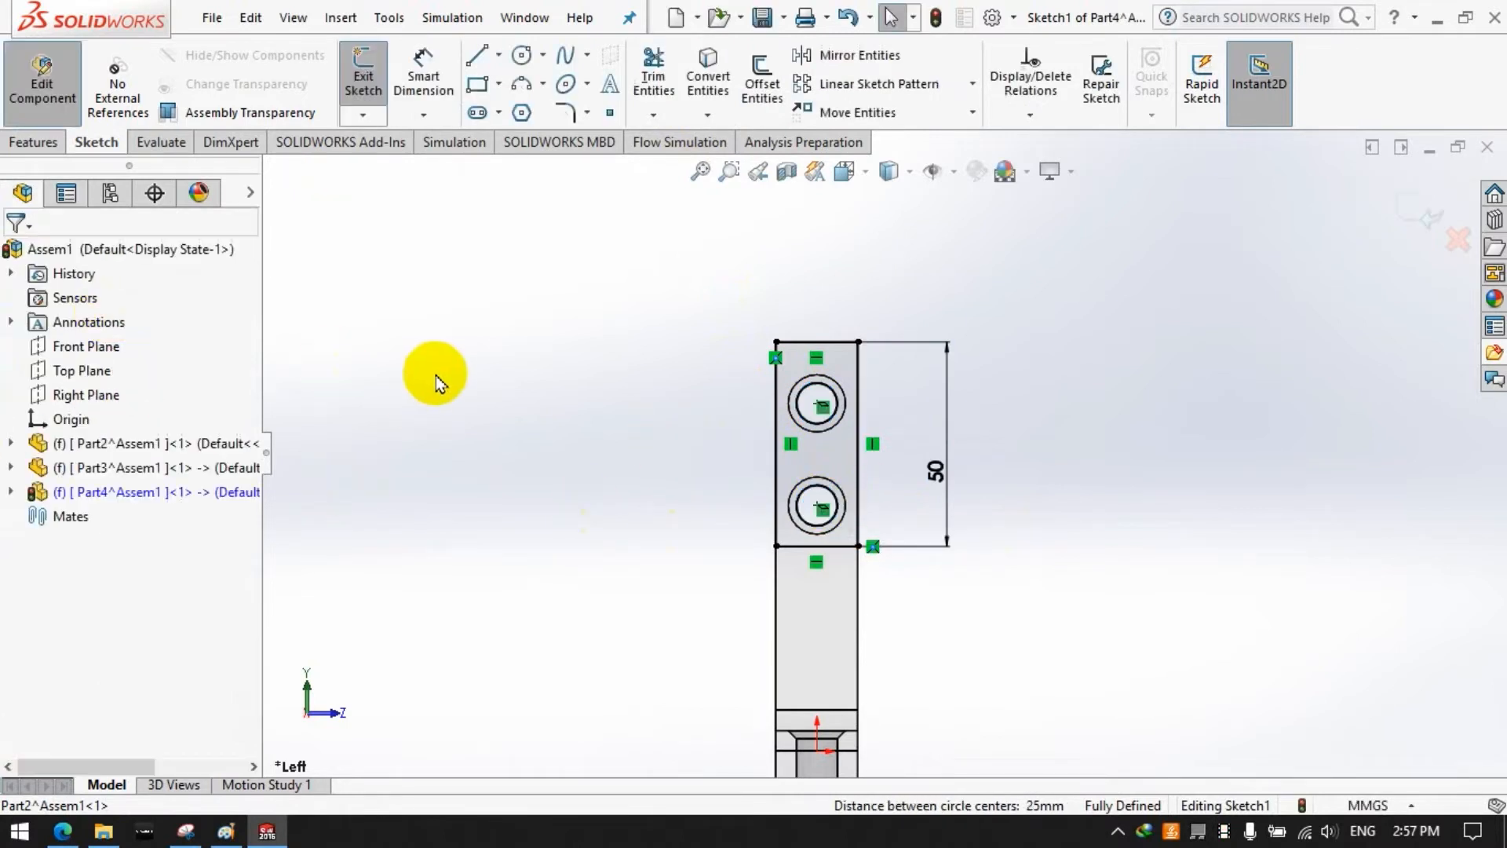
Step: Extrude the sketch 10 mm blind outward from the vertical leg and finish editing the part
{"action": "left_click", "coordinate": [33, 142]}
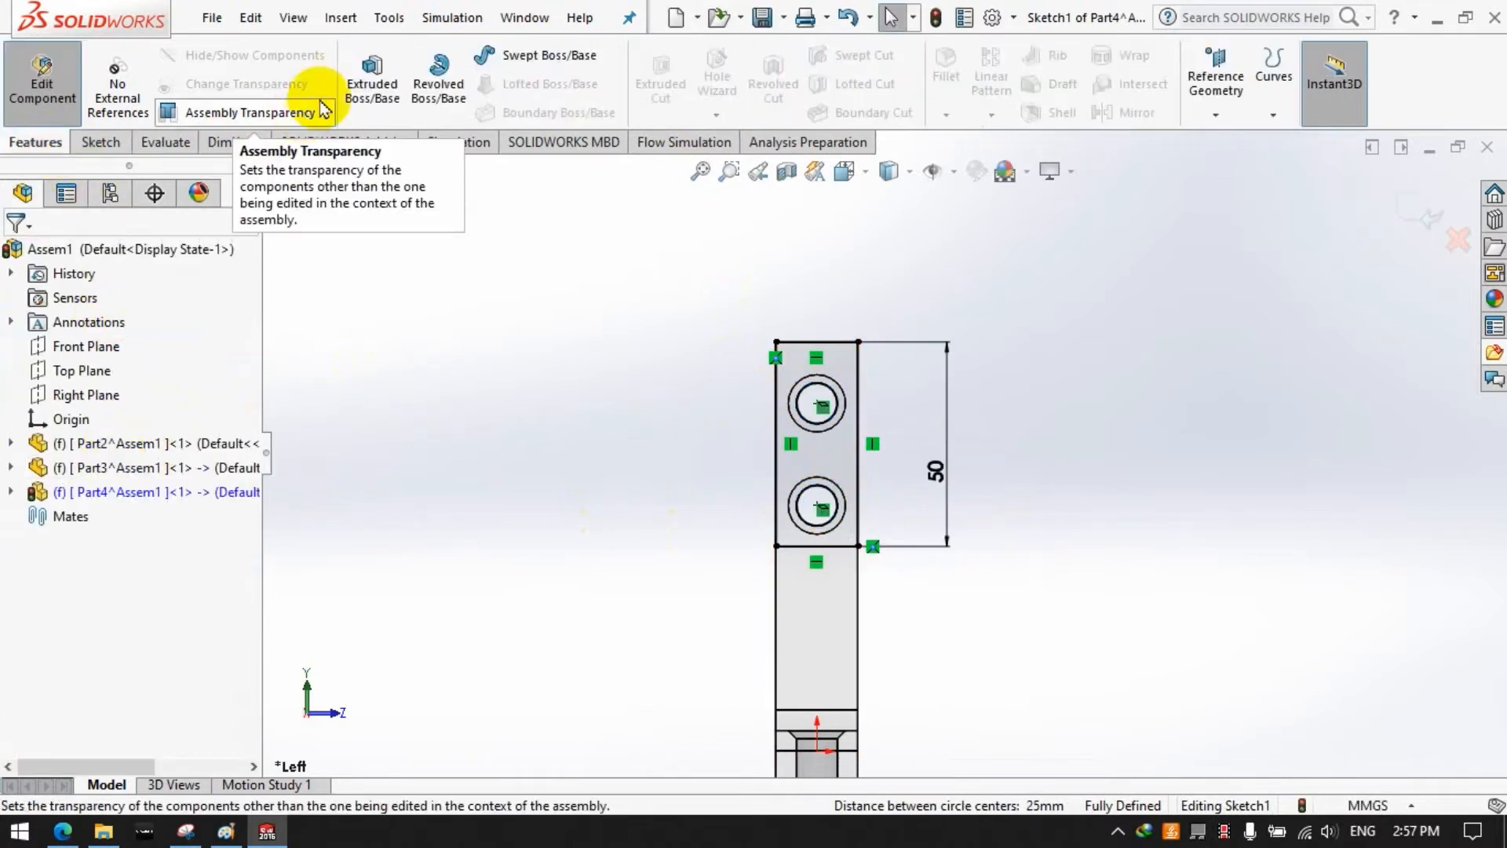
{"action": "left_click", "coordinate": [372, 78]}
{"action": "middle_click_drag", "start_coordinate": [1067, 414], "coordinate": [935, 454]}
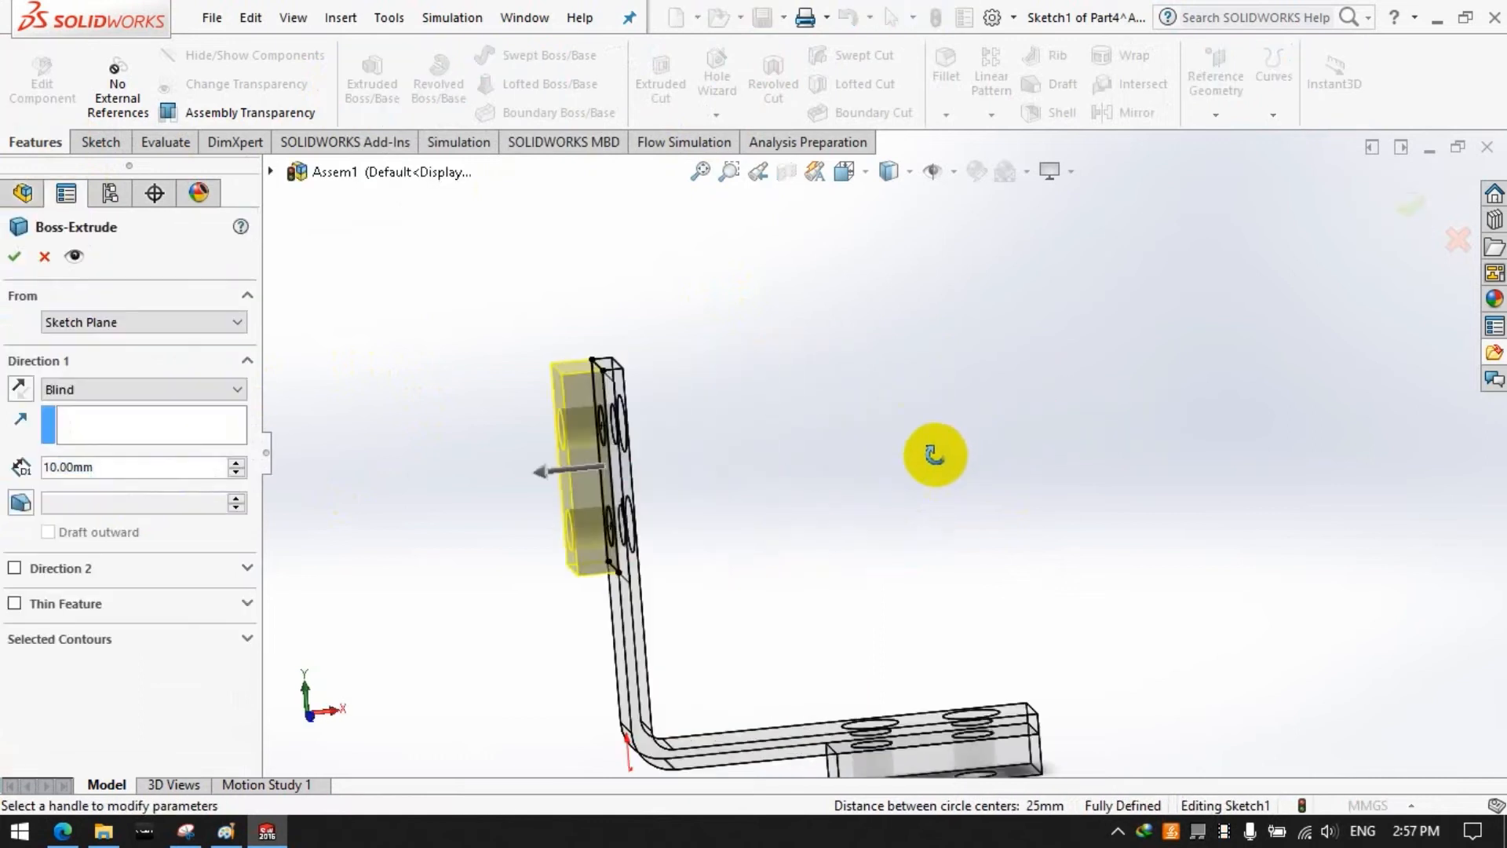
{"action": "left_click", "coordinate": [17, 258]}
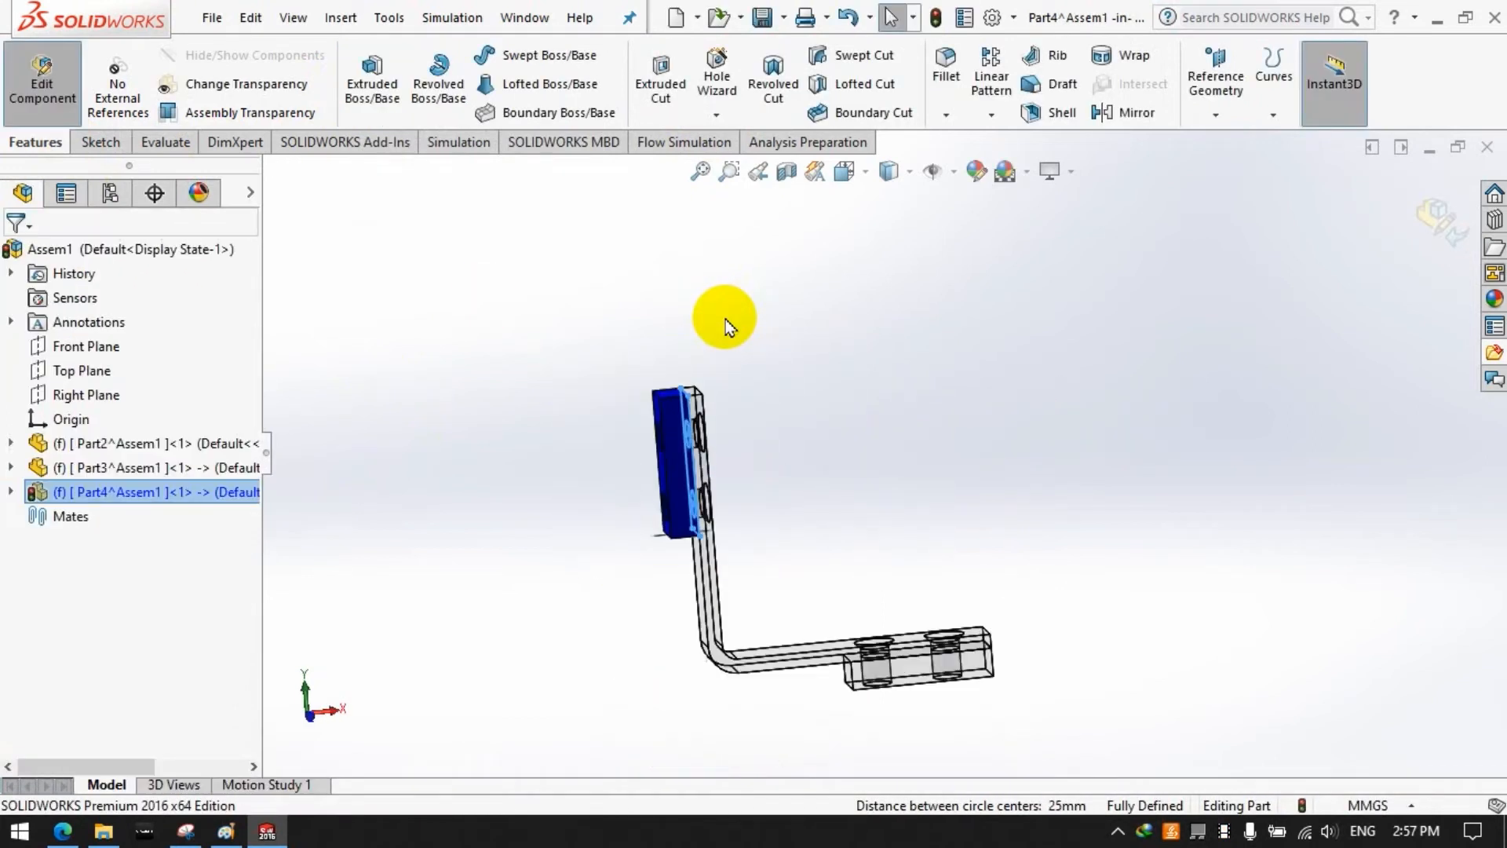
{"action": "left_click", "coordinate": [43, 126]}
Step: Rebuild the assembly and inspect the bracket with its two blocks
{"action": "middle_click_drag", "start_coordinate": [770, 417], "coordinate": [714, 549]}
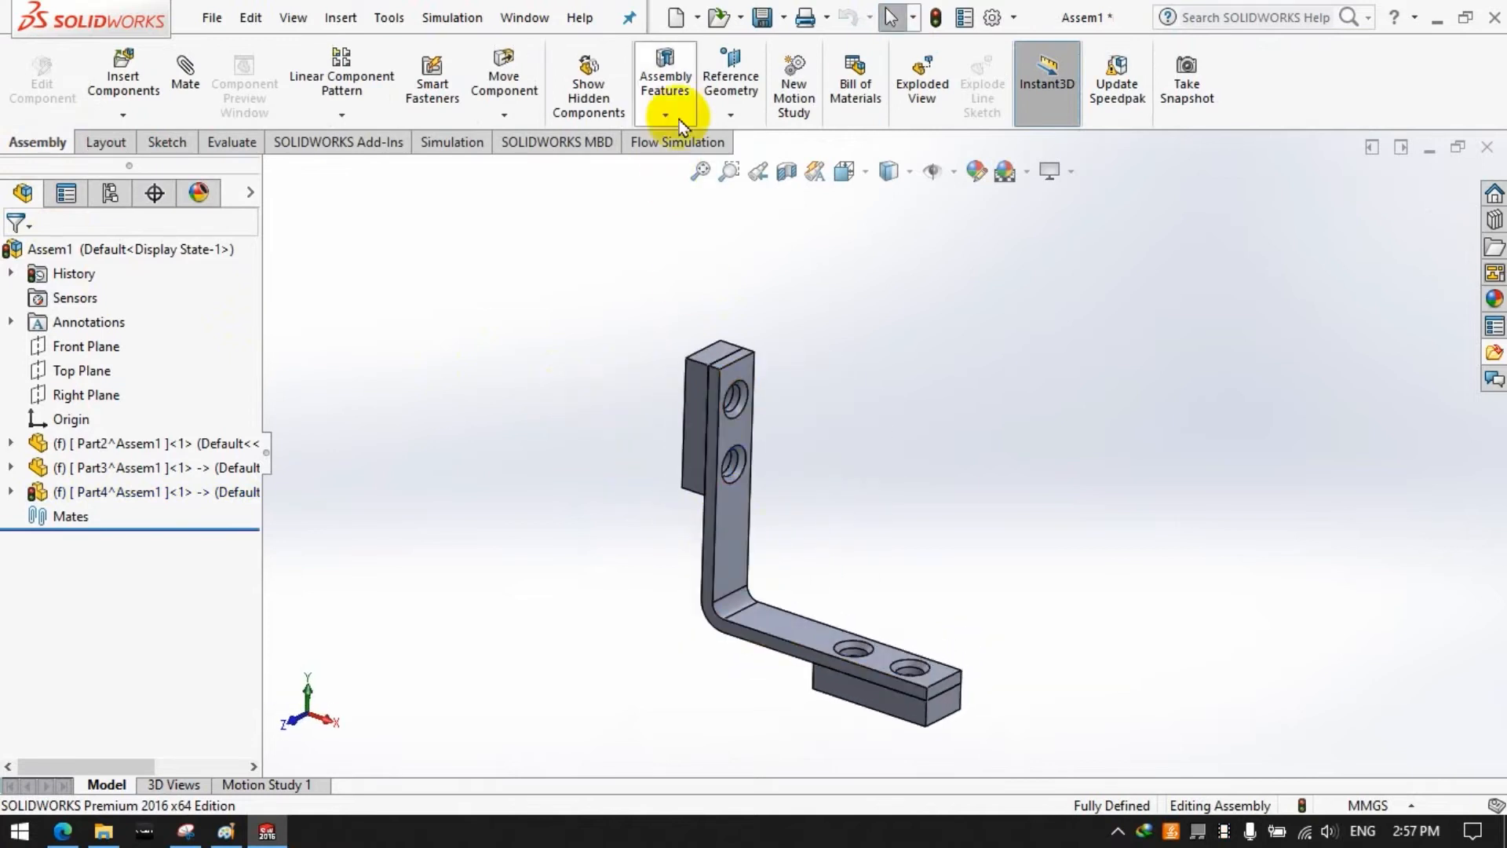
{"action": "left_click", "coordinate": [938, 25]}
{"action": "scroll", "coordinate": [883, 453], "scroll_direction": "up", "scroll_amount": 4}
{"action": "scroll", "coordinate": [813, 552], "scroll_direction": "down", "scroll_amount": 4}
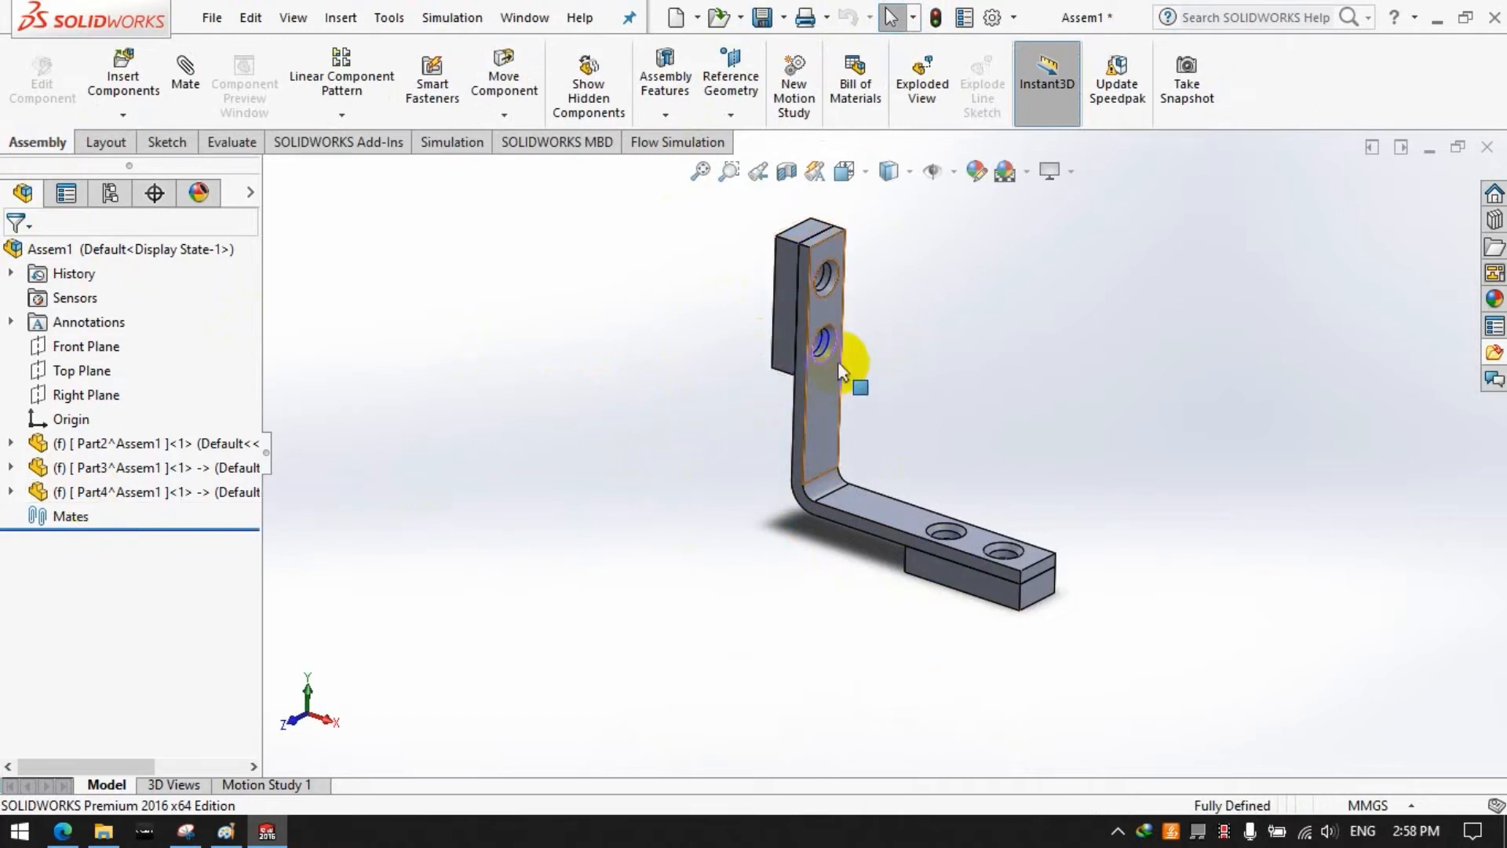
{"action": "scroll", "coordinate": [820, 377], "scroll_direction": "down", "scroll_amount": 2}
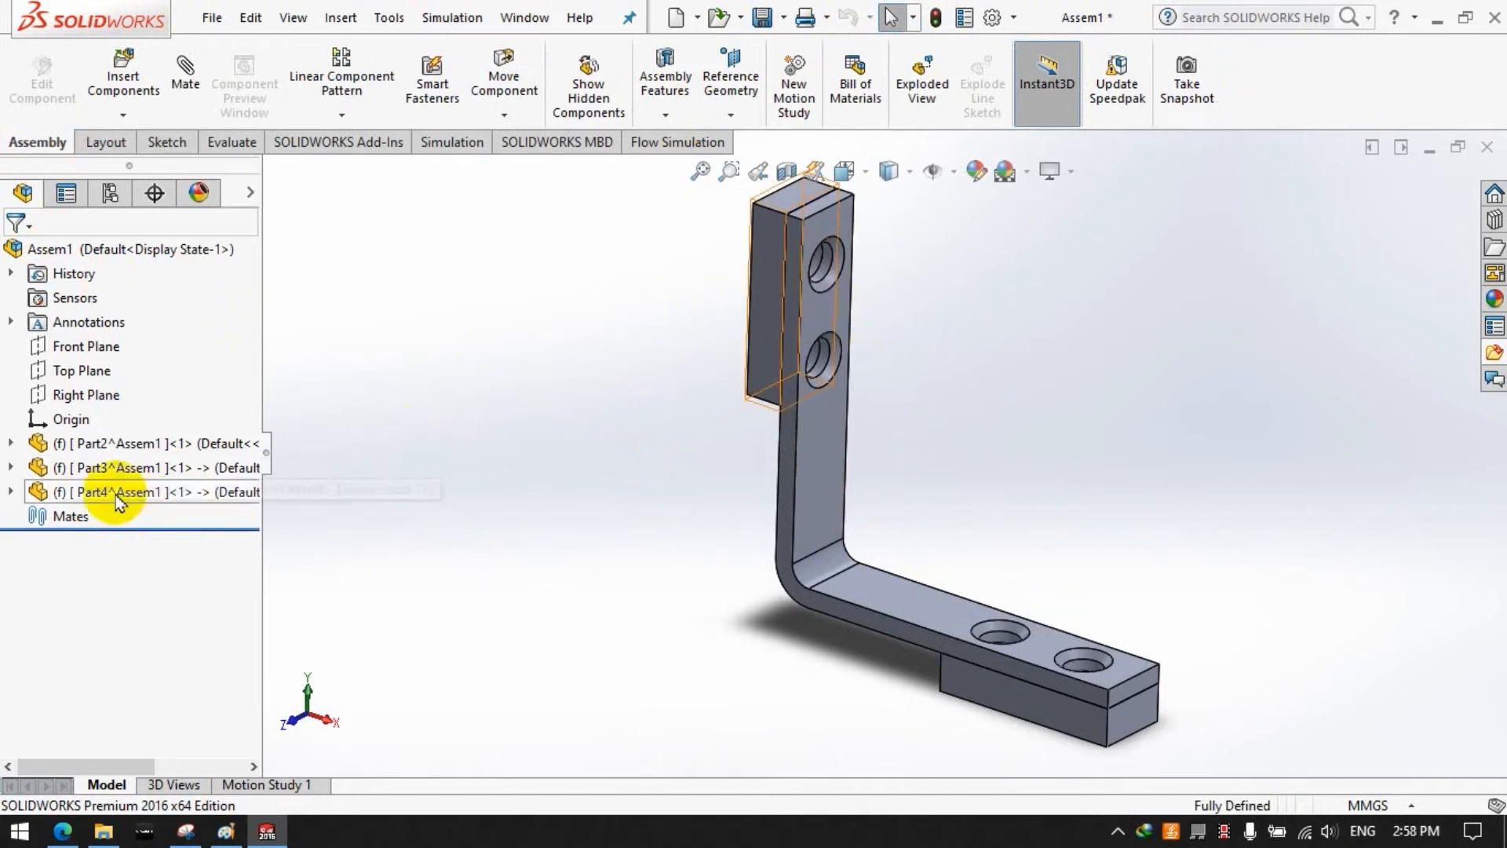
Step: Insert a new part into the assembly and start editing it in context
{"action": "left_click", "coordinate": [124, 116]}
{"action": "left_click", "coordinate": [138, 166]}
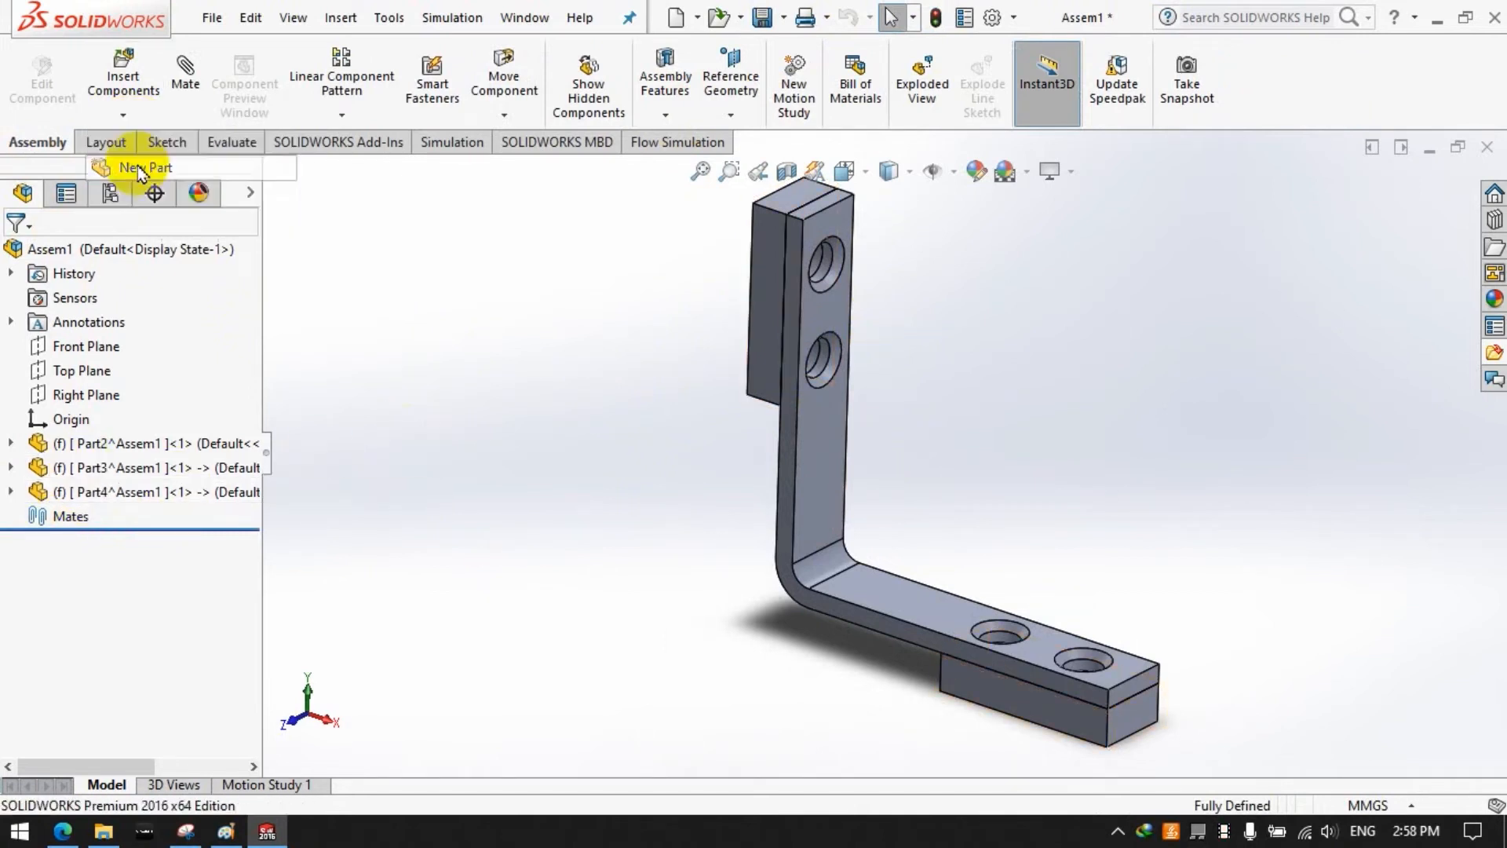
{"action": "left_click", "coordinate": [120, 516]}
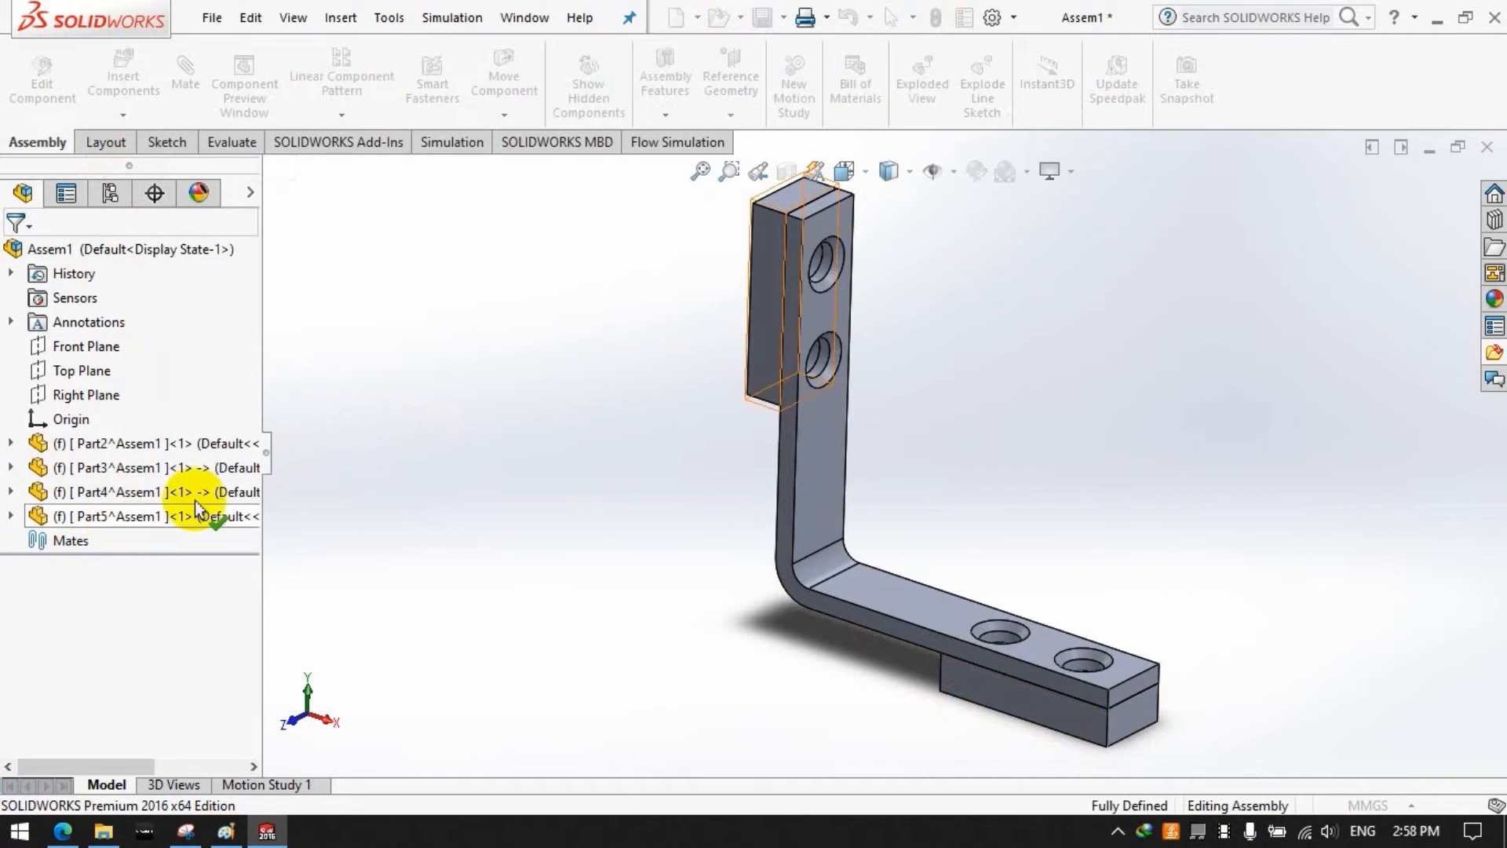
{"action": "left_click", "coordinate": [62, 515]}
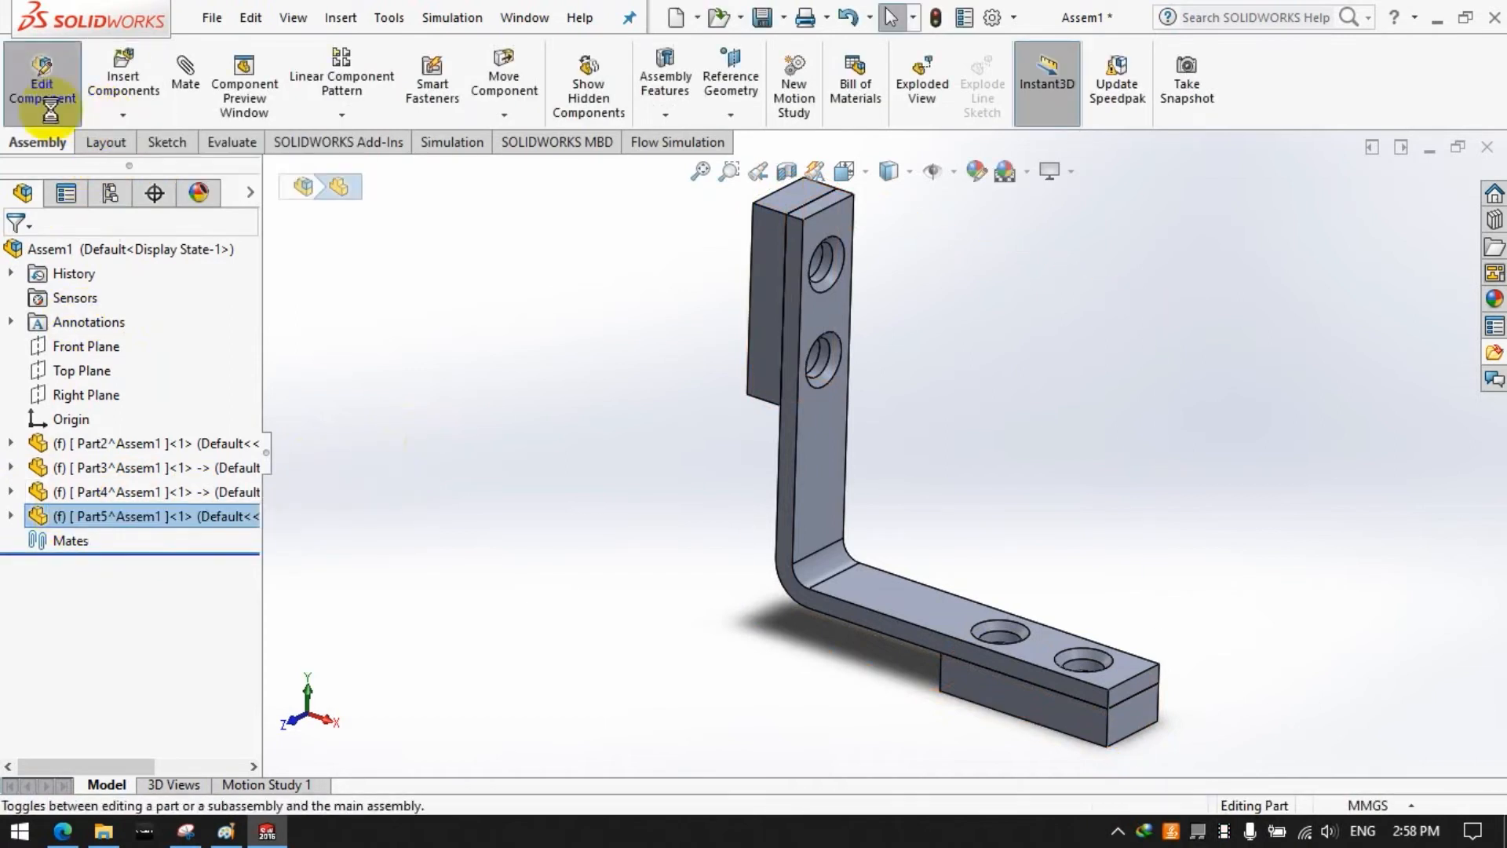
{"action": "left_click", "coordinate": [43, 82]}
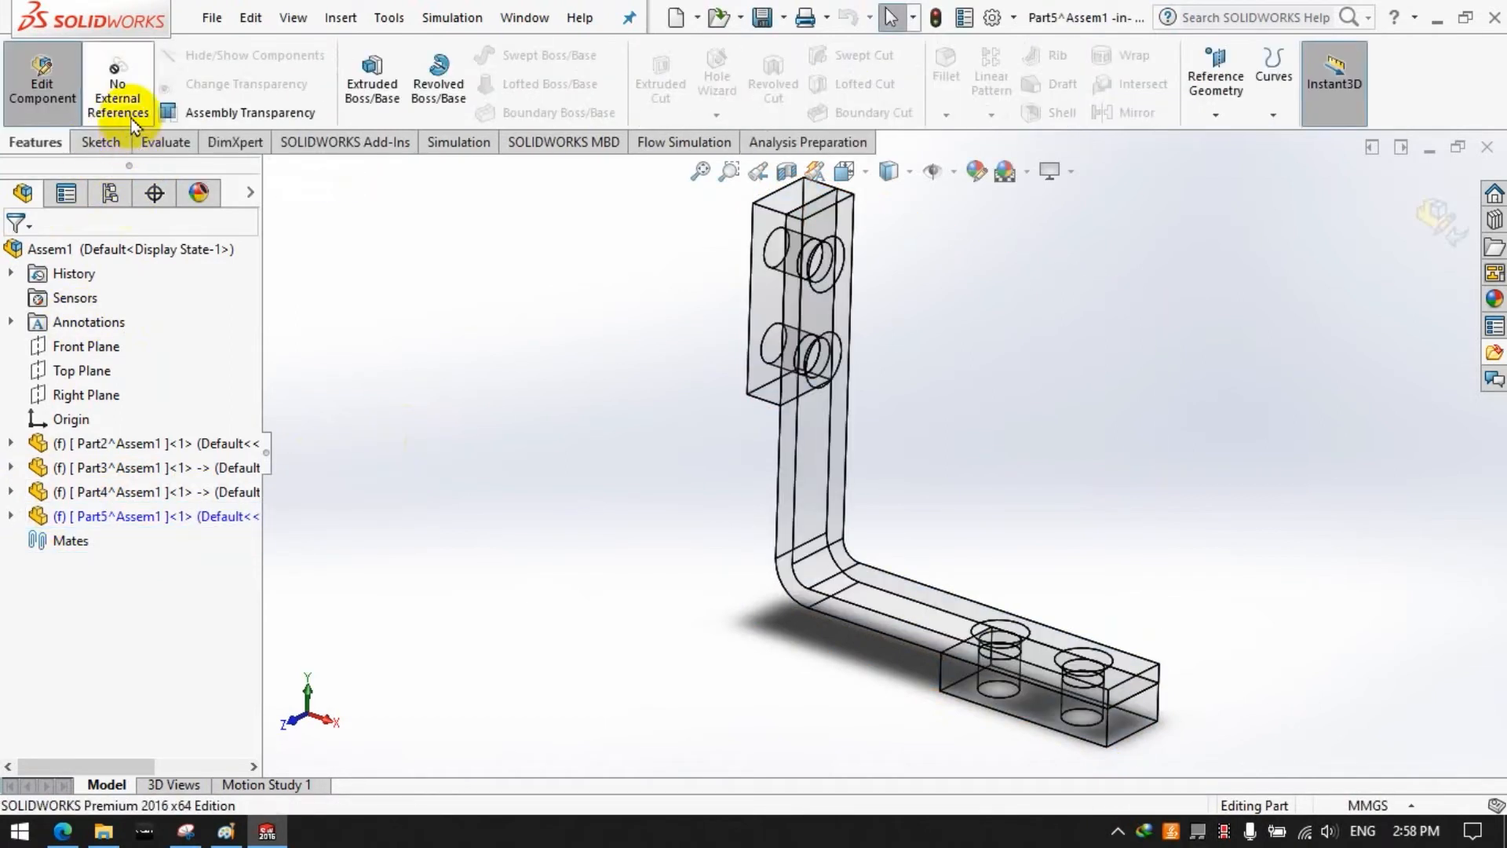
Step: Sketch on the vertical leg's inner face by converting the inner circular edges of its two holes
{"action": "left_click", "coordinate": [840, 454]}
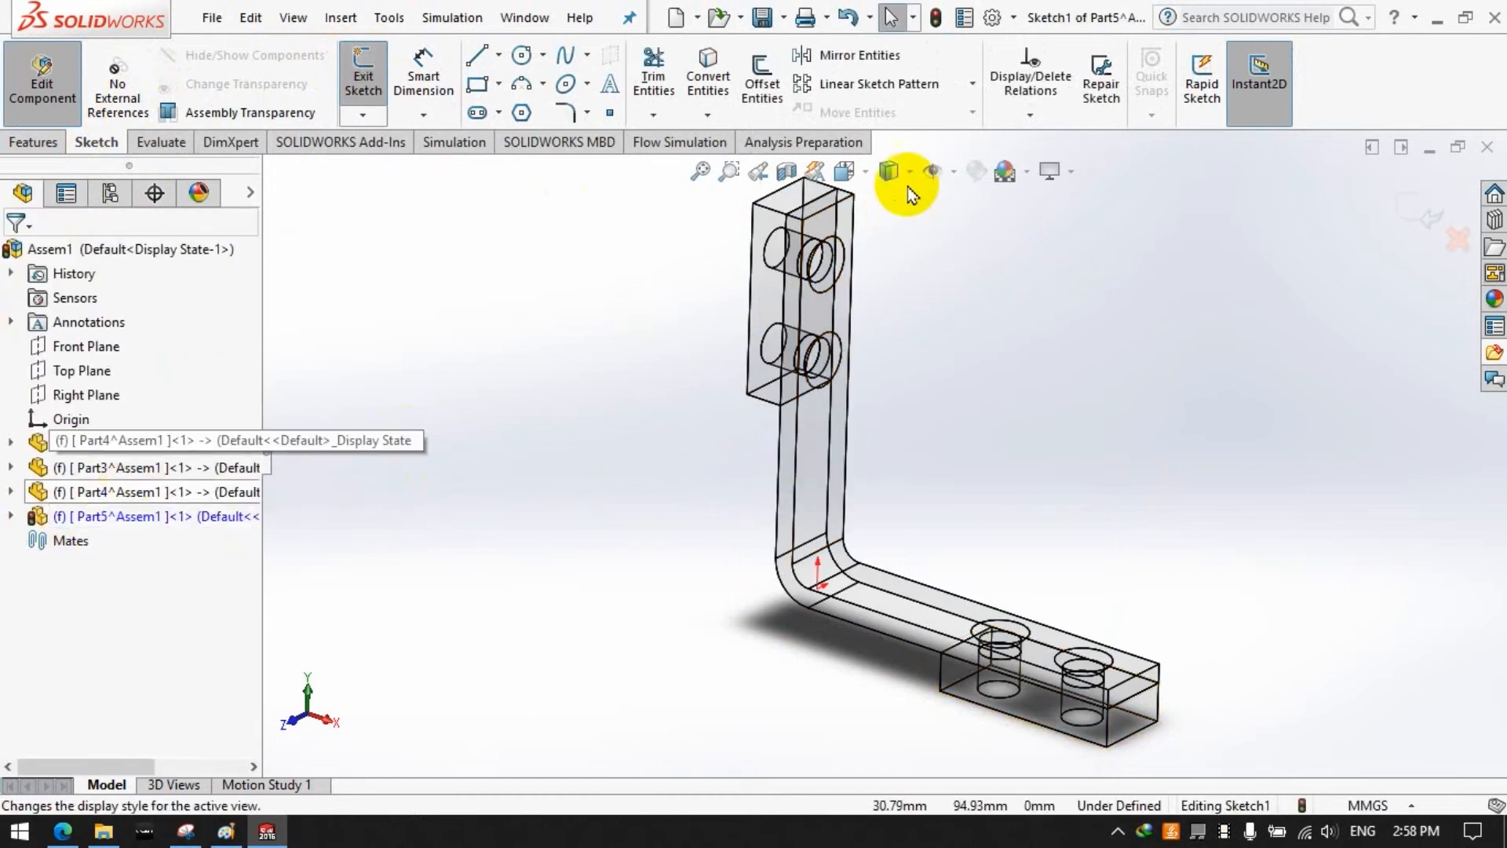
{"action": "left_click", "coordinate": [844, 171]}
{"action": "left_click", "coordinate": [973, 299]}
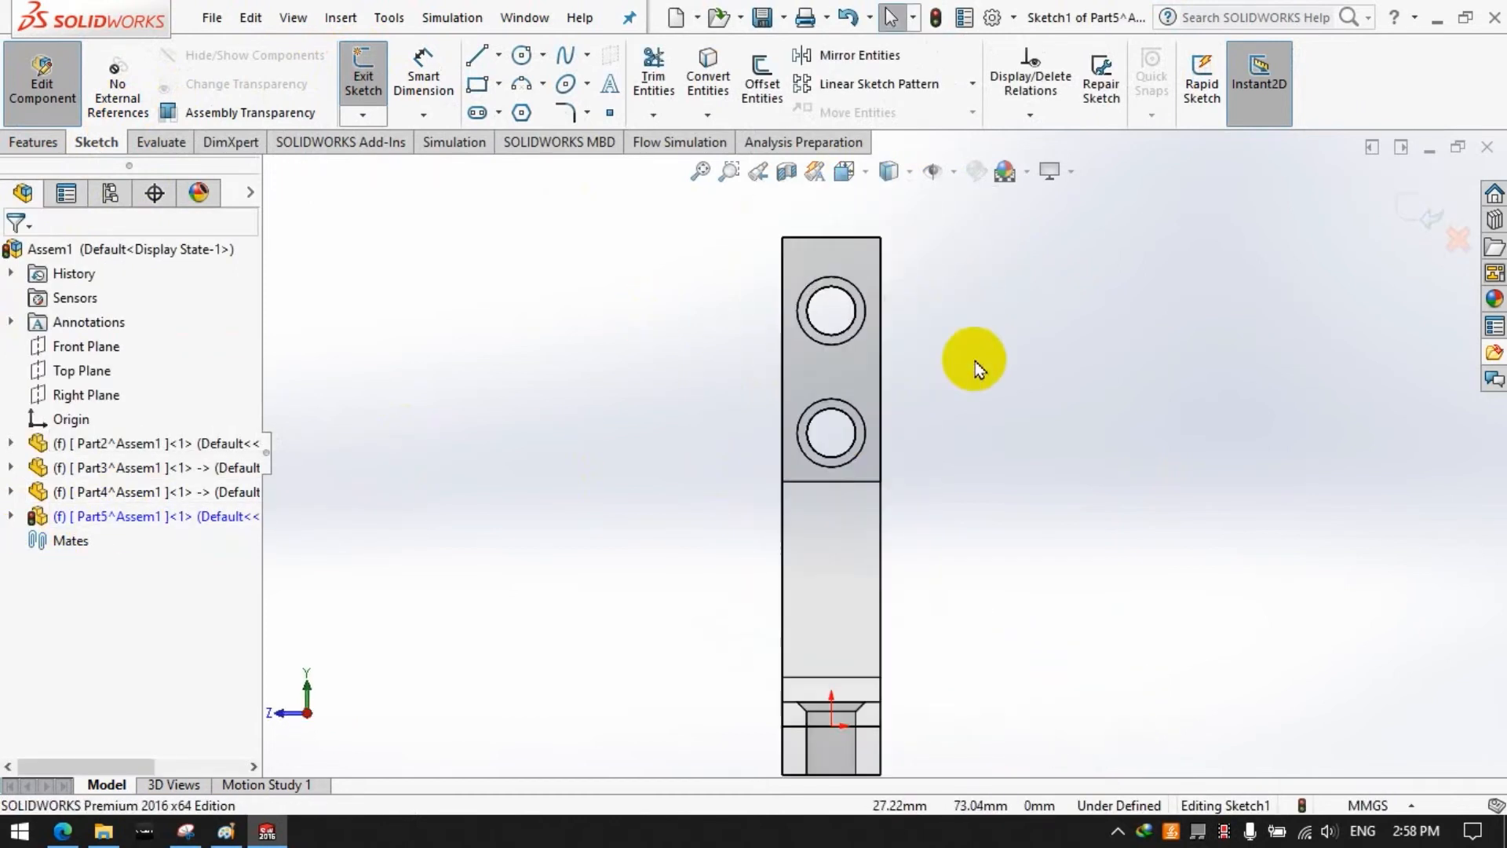
{"action": "left_click", "coordinate": [715, 94]}
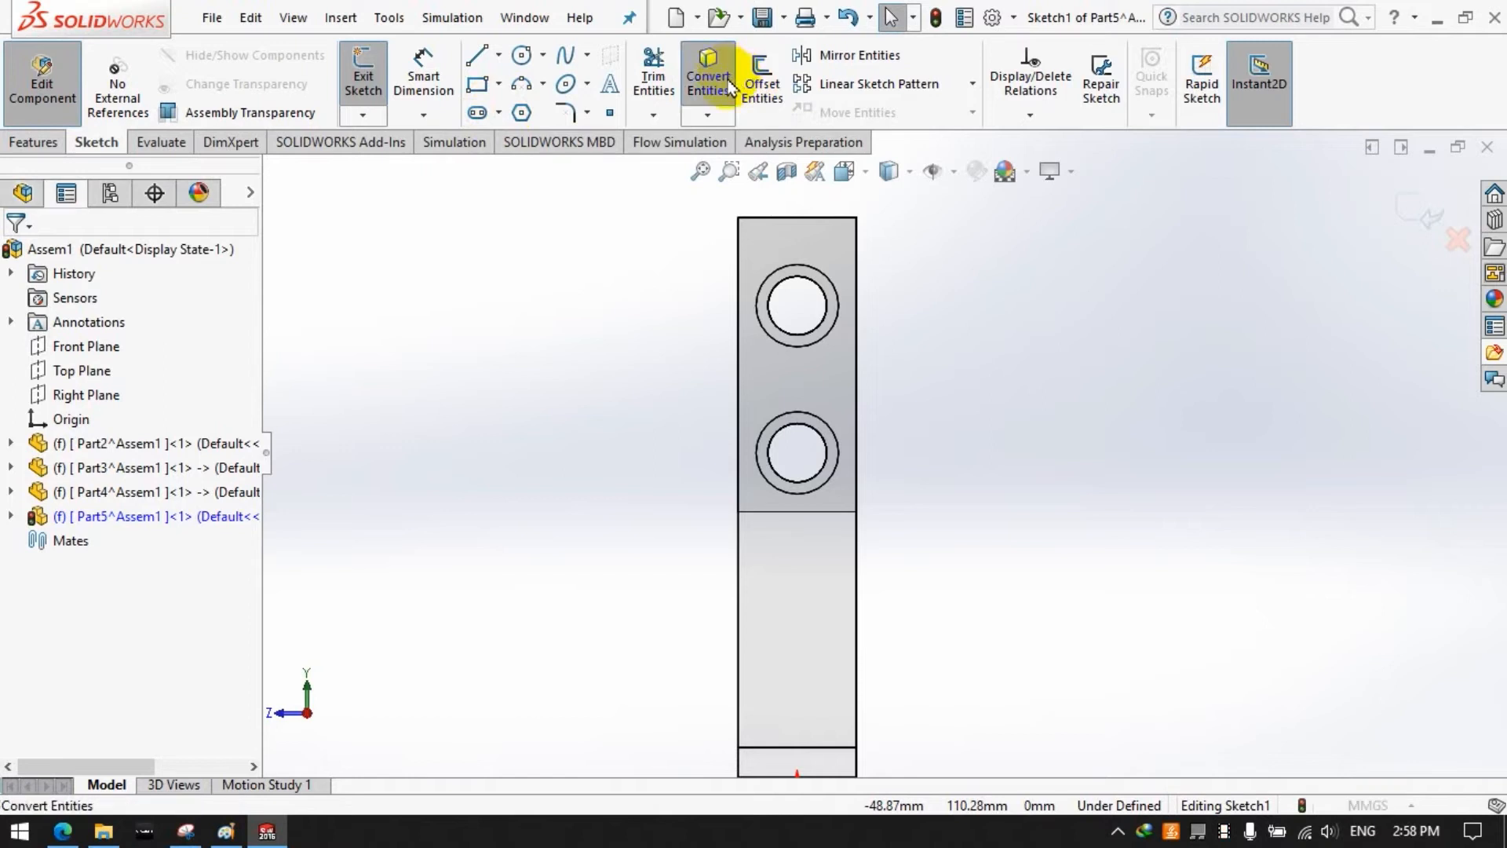
{"action": "left_click", "coordinate": [799, 342]}
{"action": "left_click", "coordinate": [796, 441]}
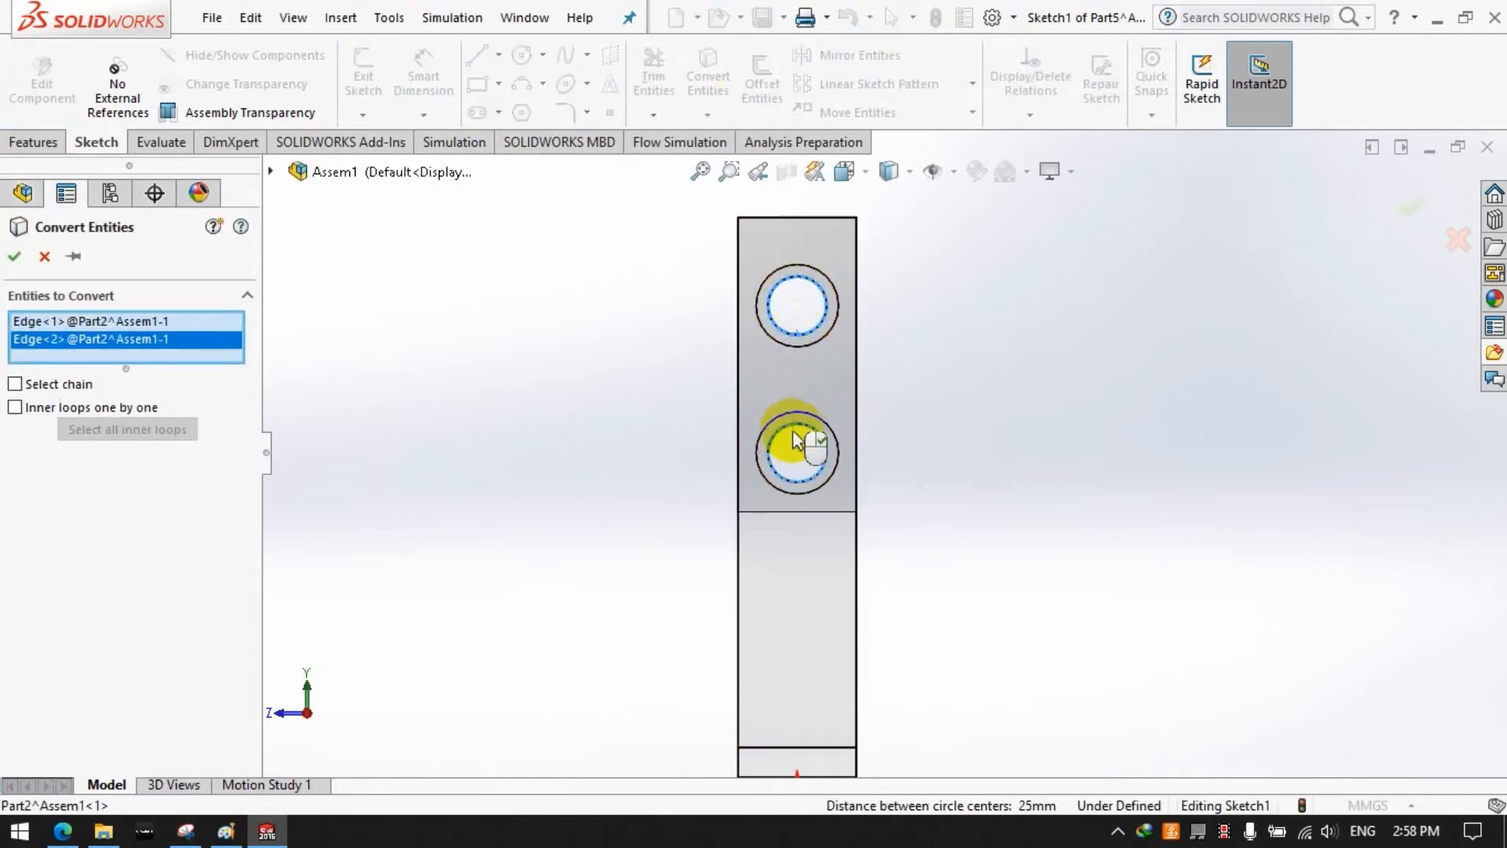
{"action": "left_click", "coordinate": [16, 256]}
Step: Extrude the two circles 15 mm blind, reversed through the leg and into the block, to form the pin shanks
{"action": "left_click", "coordinate": [43, 145]}
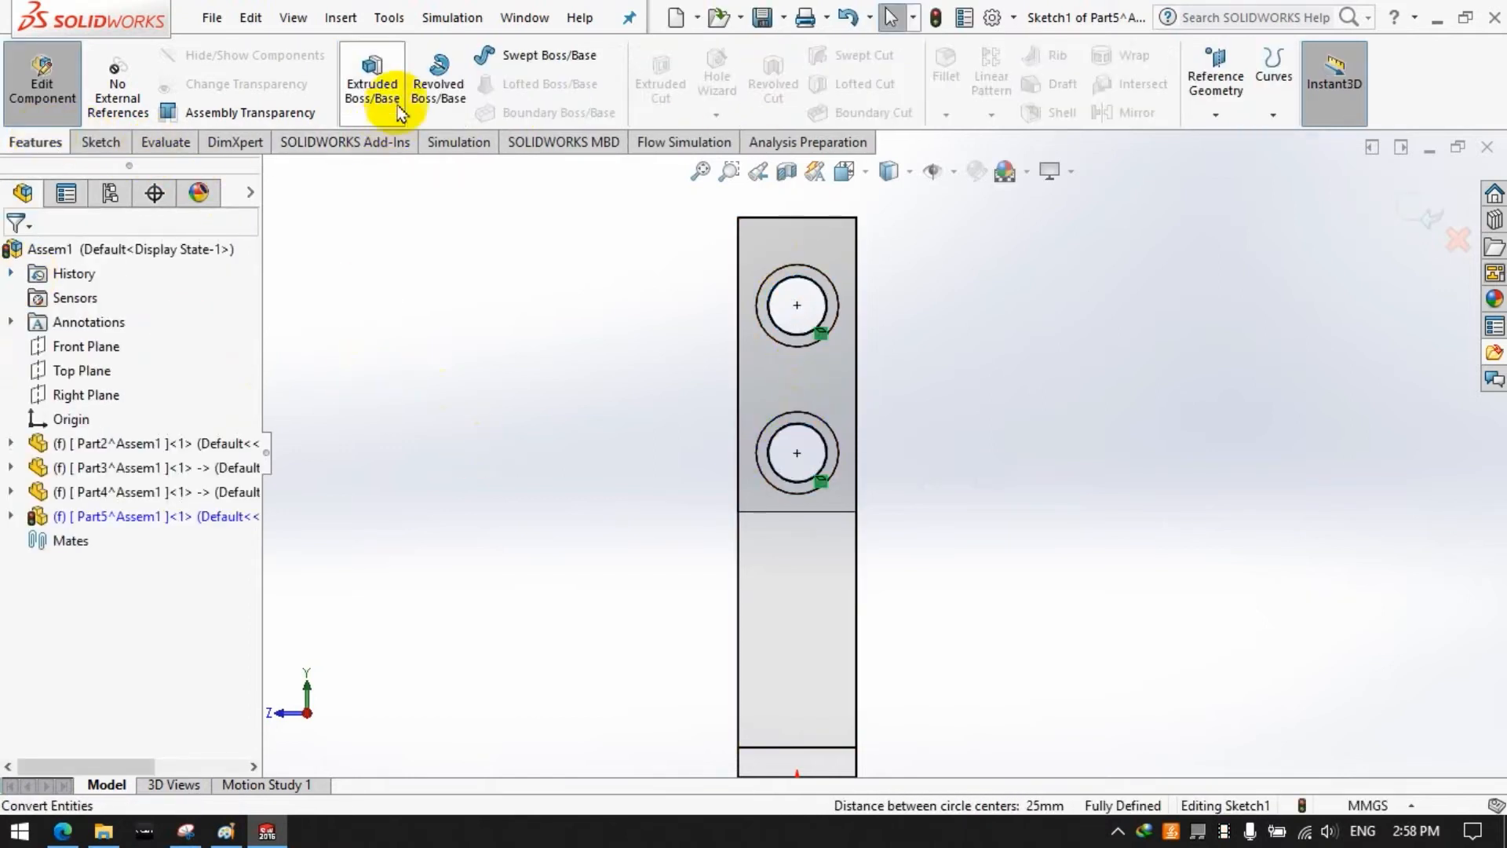
{"action": "left_click", "coordinate": [376, 85]}
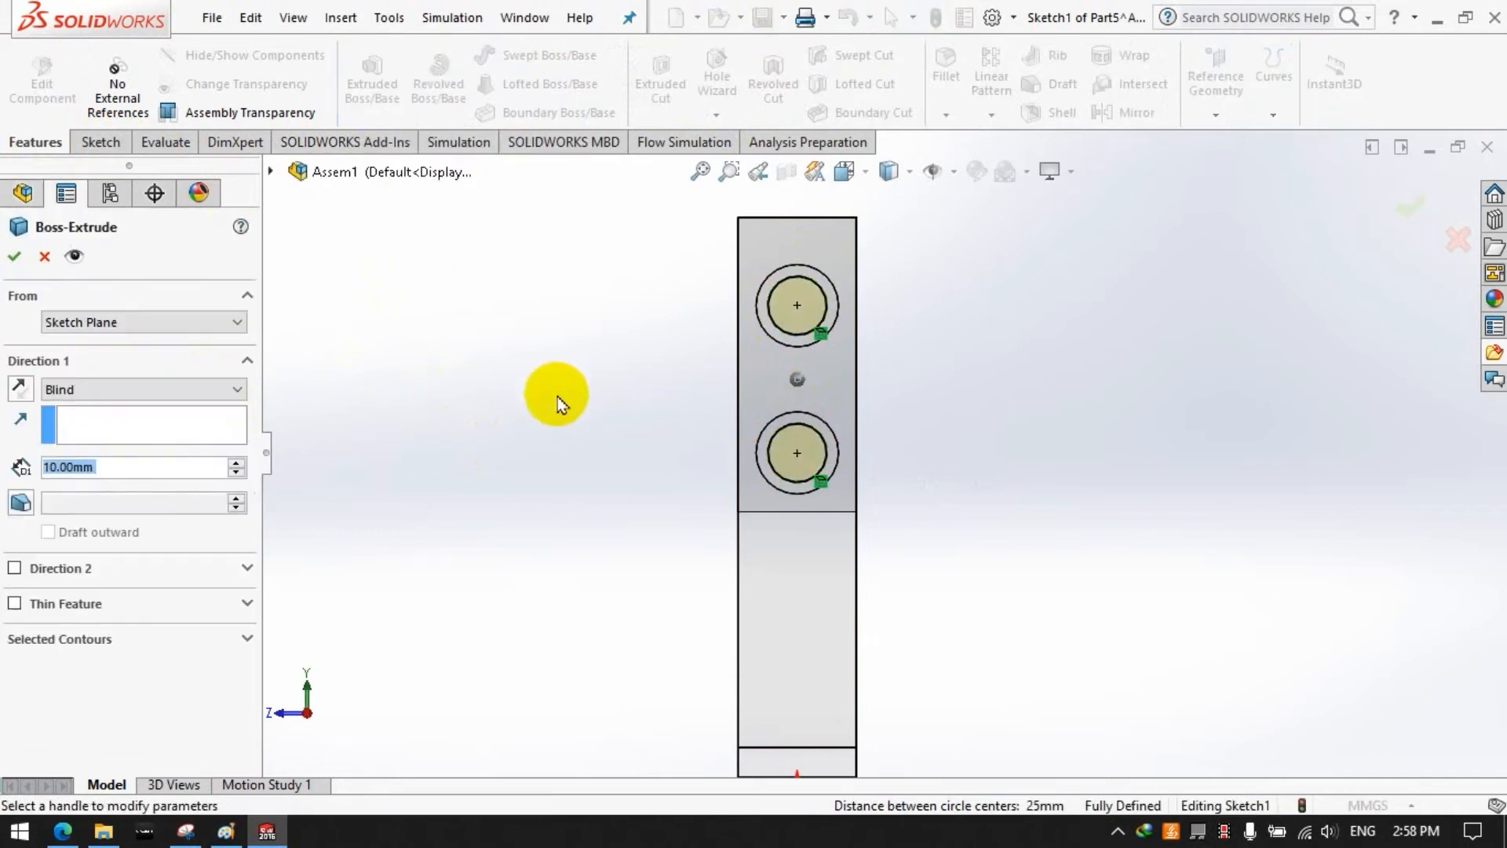
{"action": "double_click", "coordinate": [141, 466]}
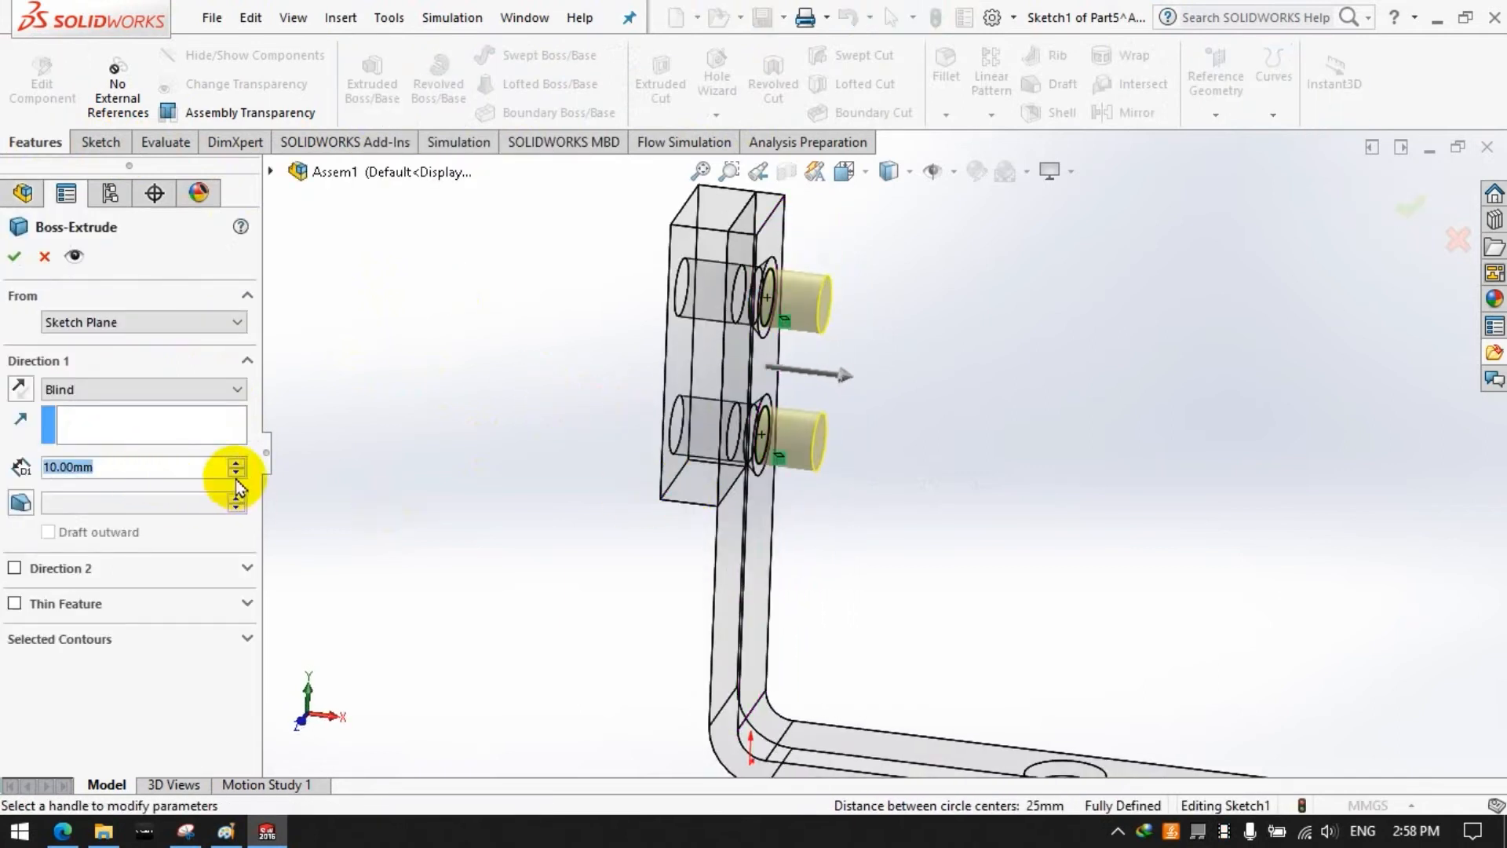
{"action": "left_click", "coordinate": [20, 387]}
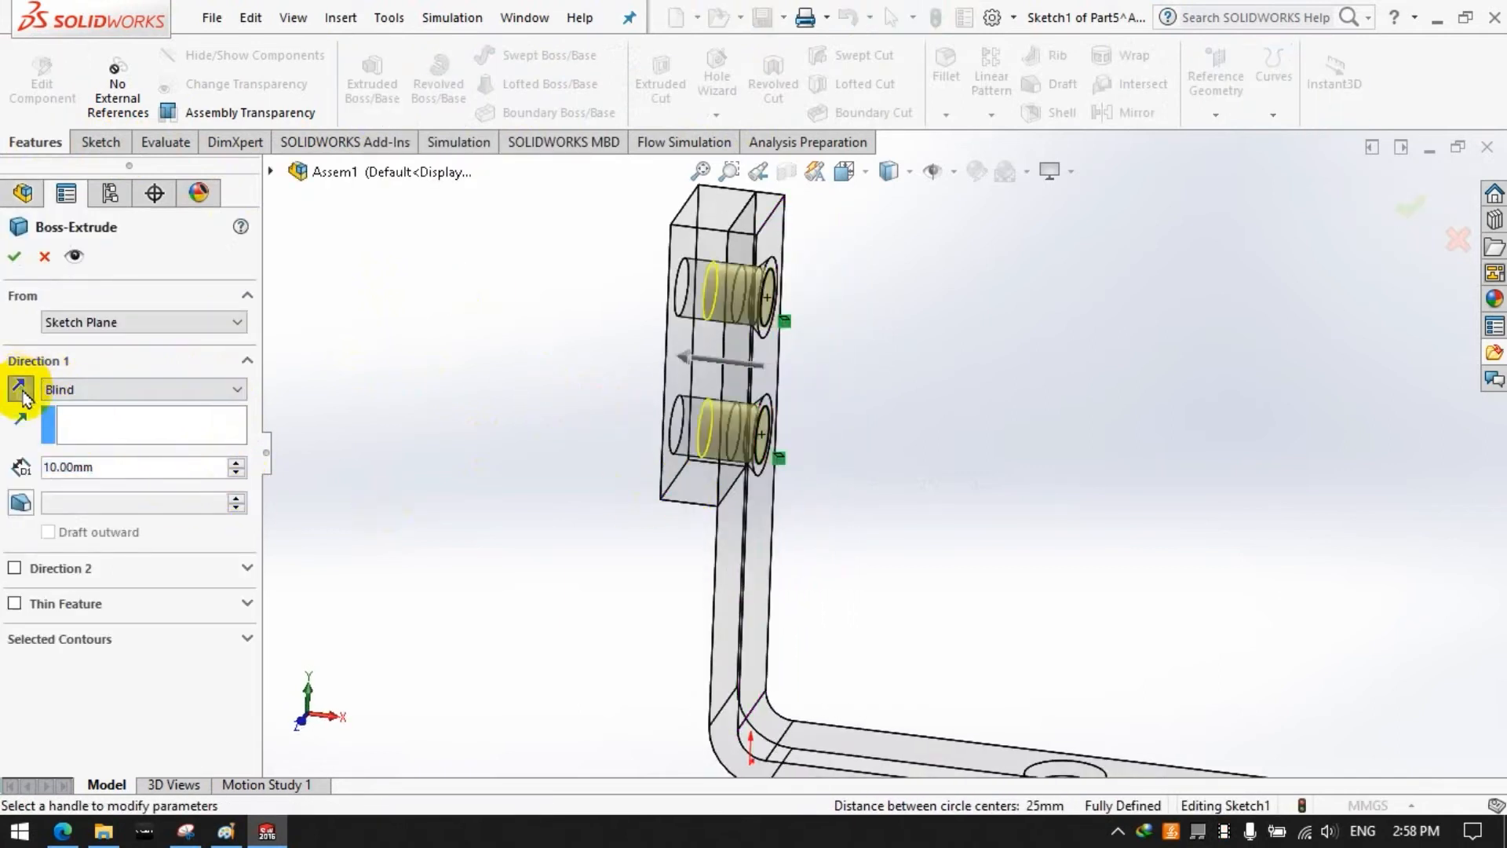
{"action": "double_click", "coordinate": [152, 465]}
{"action": "type", "text": "10+"}
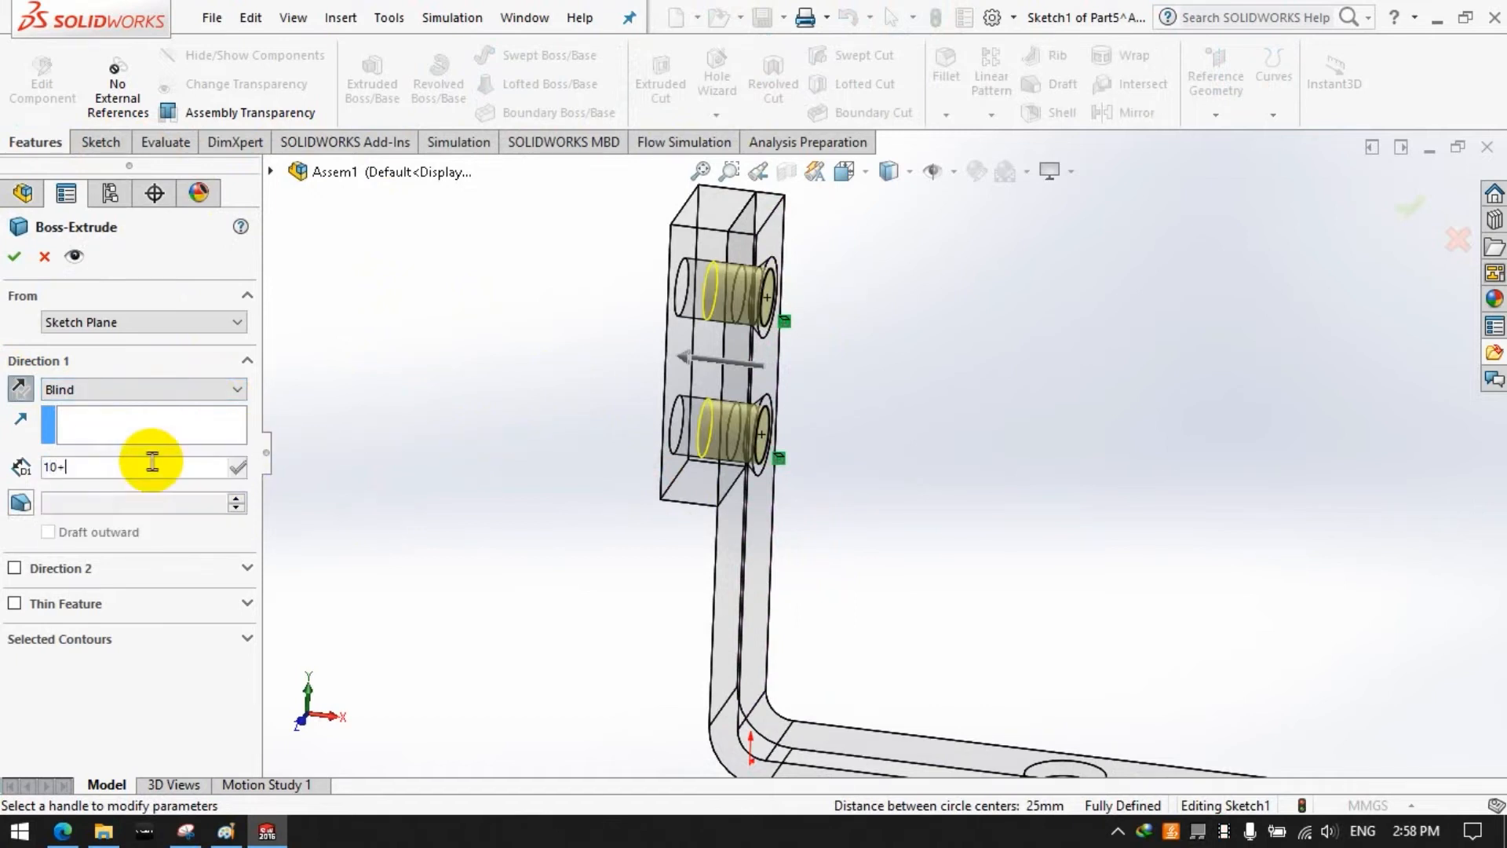
{"action": "type", "text": "3"}
{"action": "key", "text": "Return"}
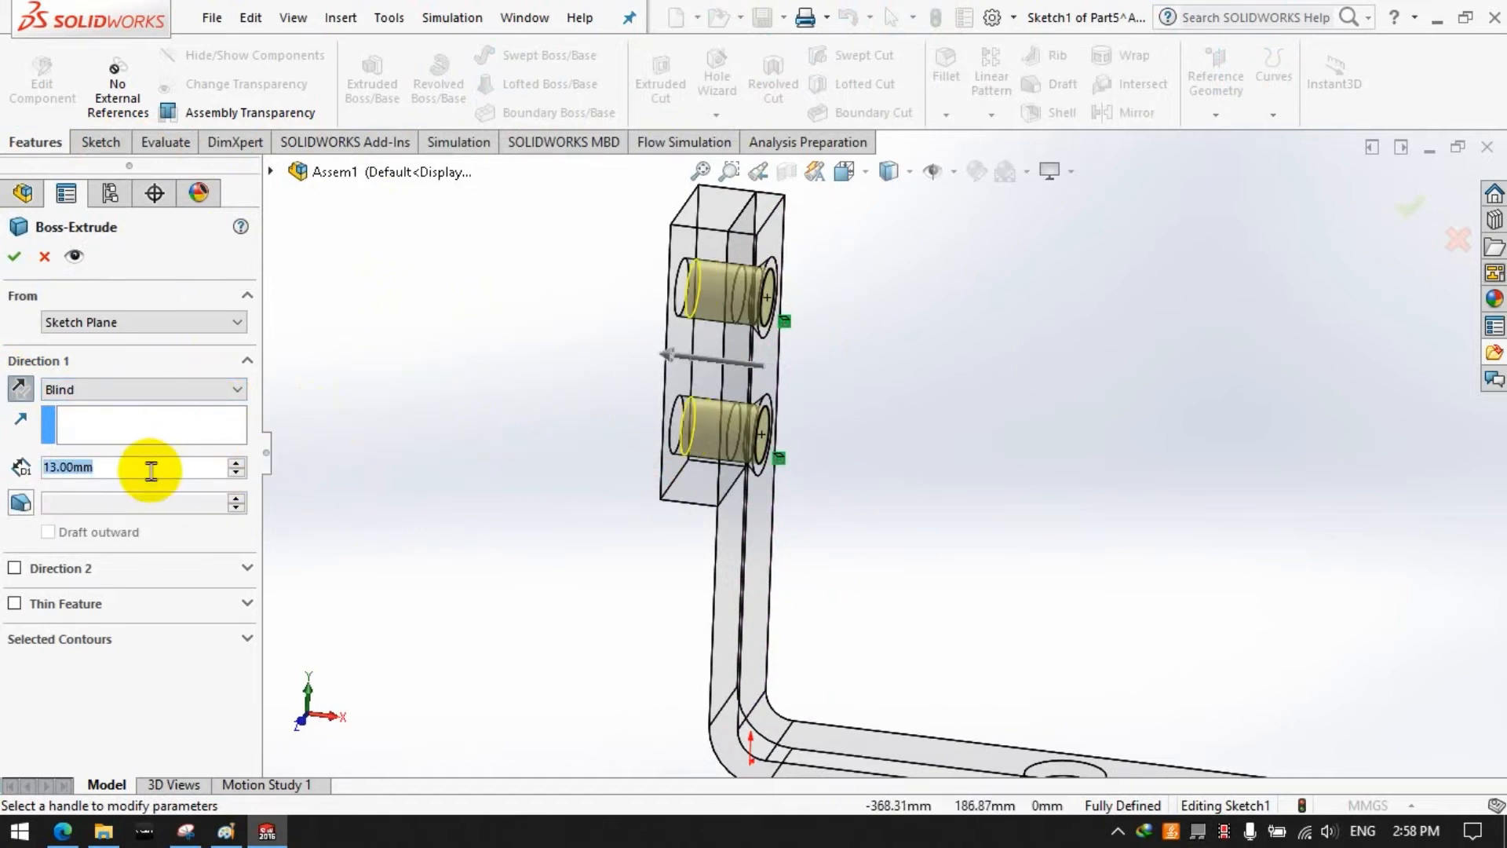
{"action": "type", "text": "15"}
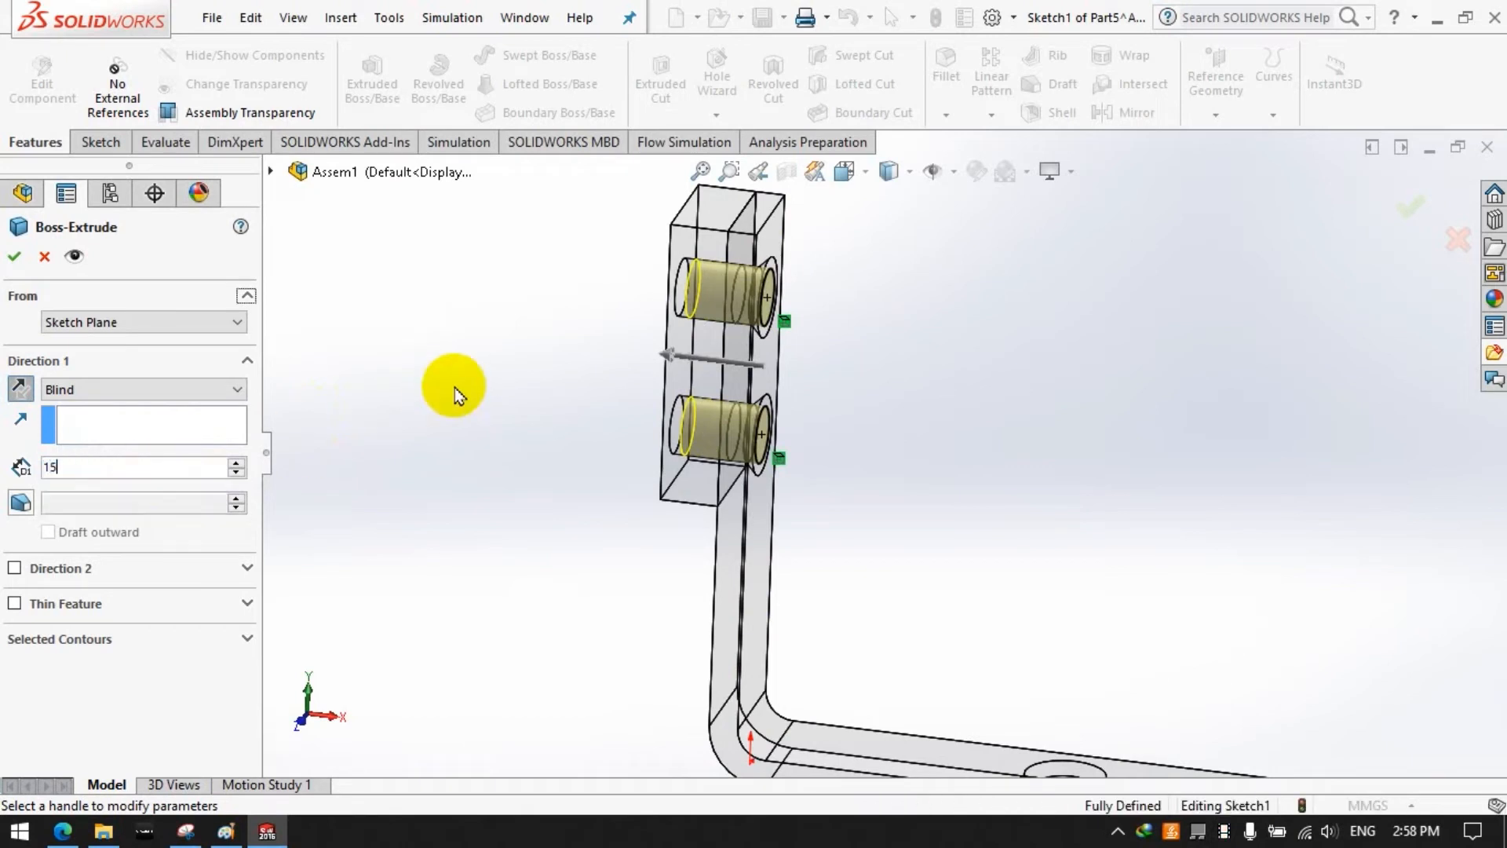
{"action": "key", "text": "Return"}
{"action": "key", "text": "Return"}
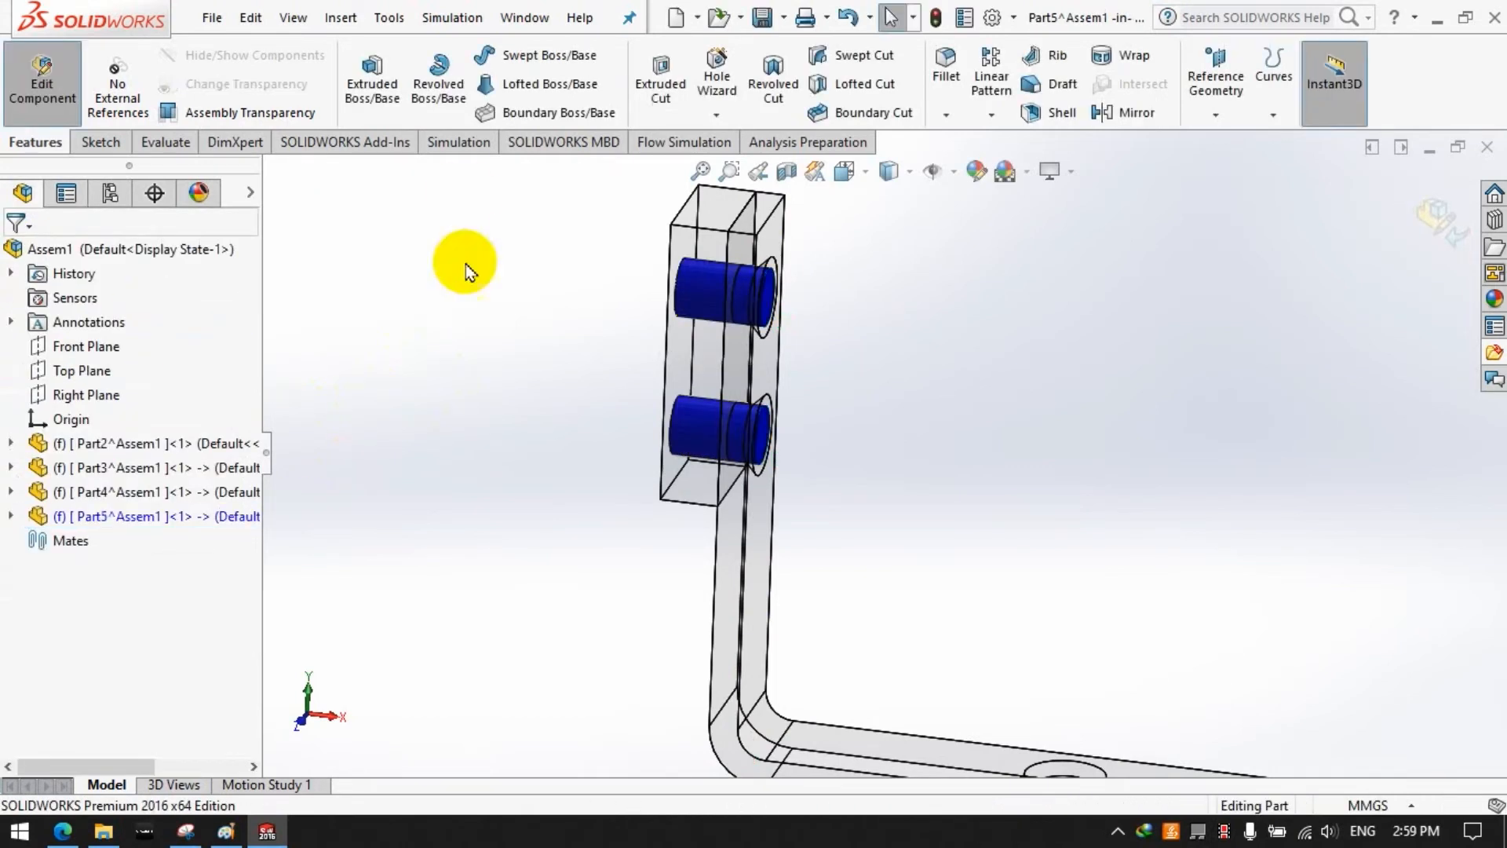
Step: Start a second sketch on the vertical leg's inner face and convert the outer 14 mm chamfer edges of both holes
{"action": "left_click", "coordinate": [97, 142]}
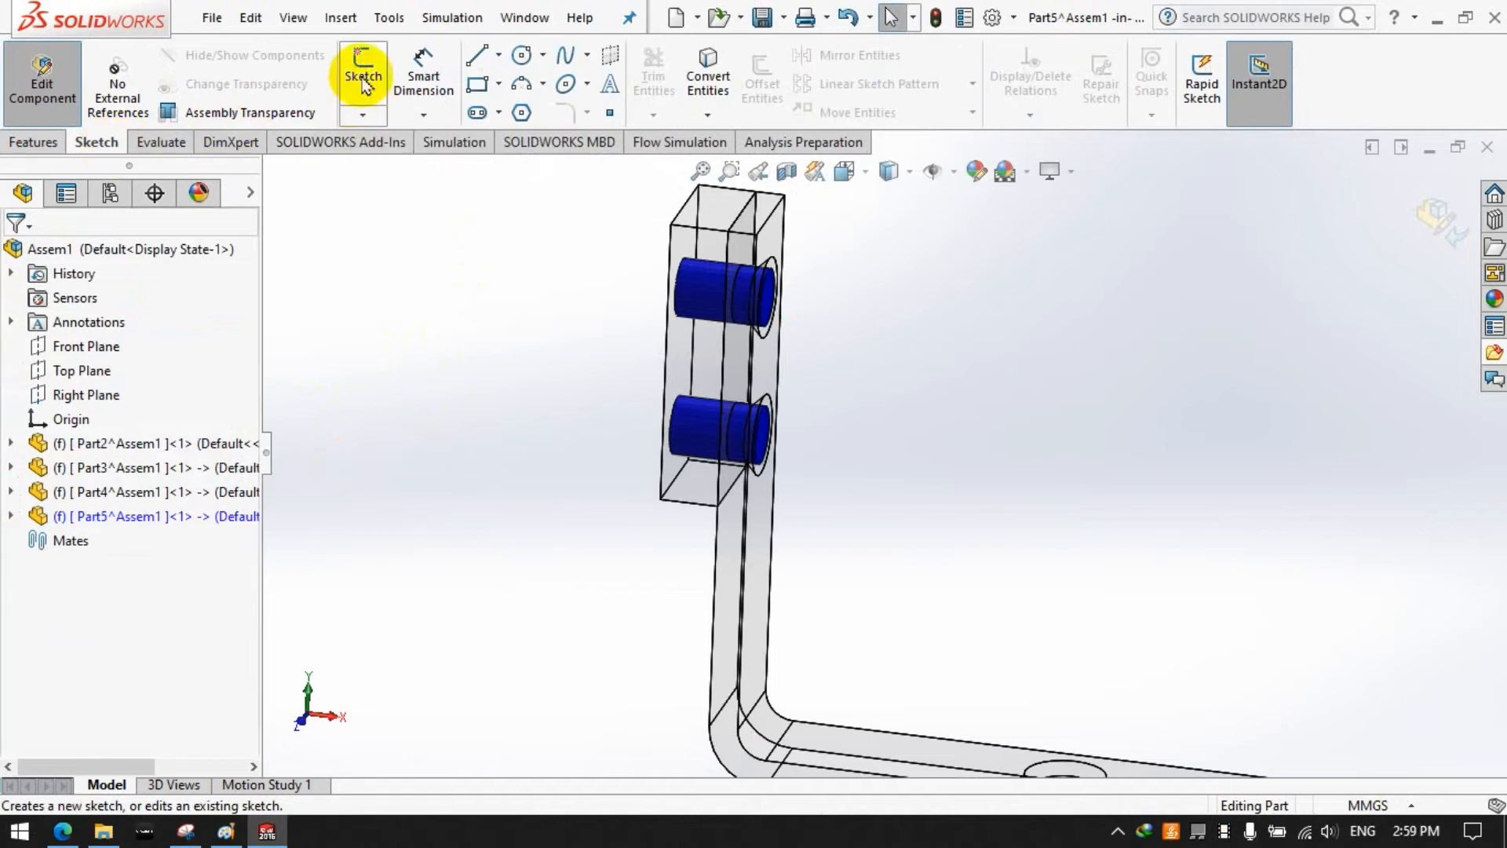
{"action": "left_click", "coordinate": [361, 72]}
{"action": "left_click", "coordinate": [760, 341]}
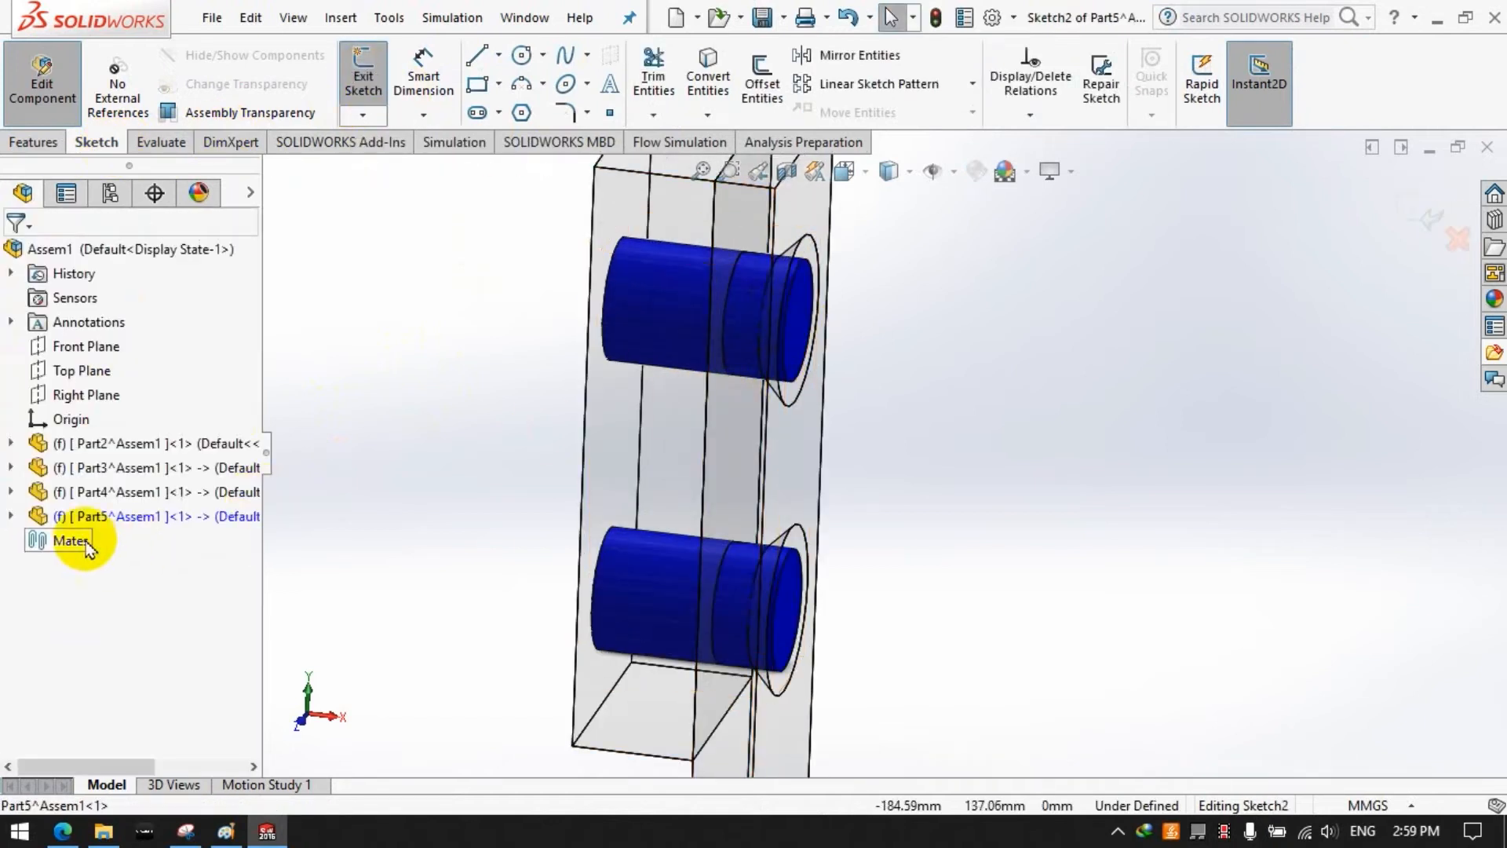
{"action": "left_click", "coordinate": [845, 170]}
{"action": "left_click", "coordinate": [965, 293]}
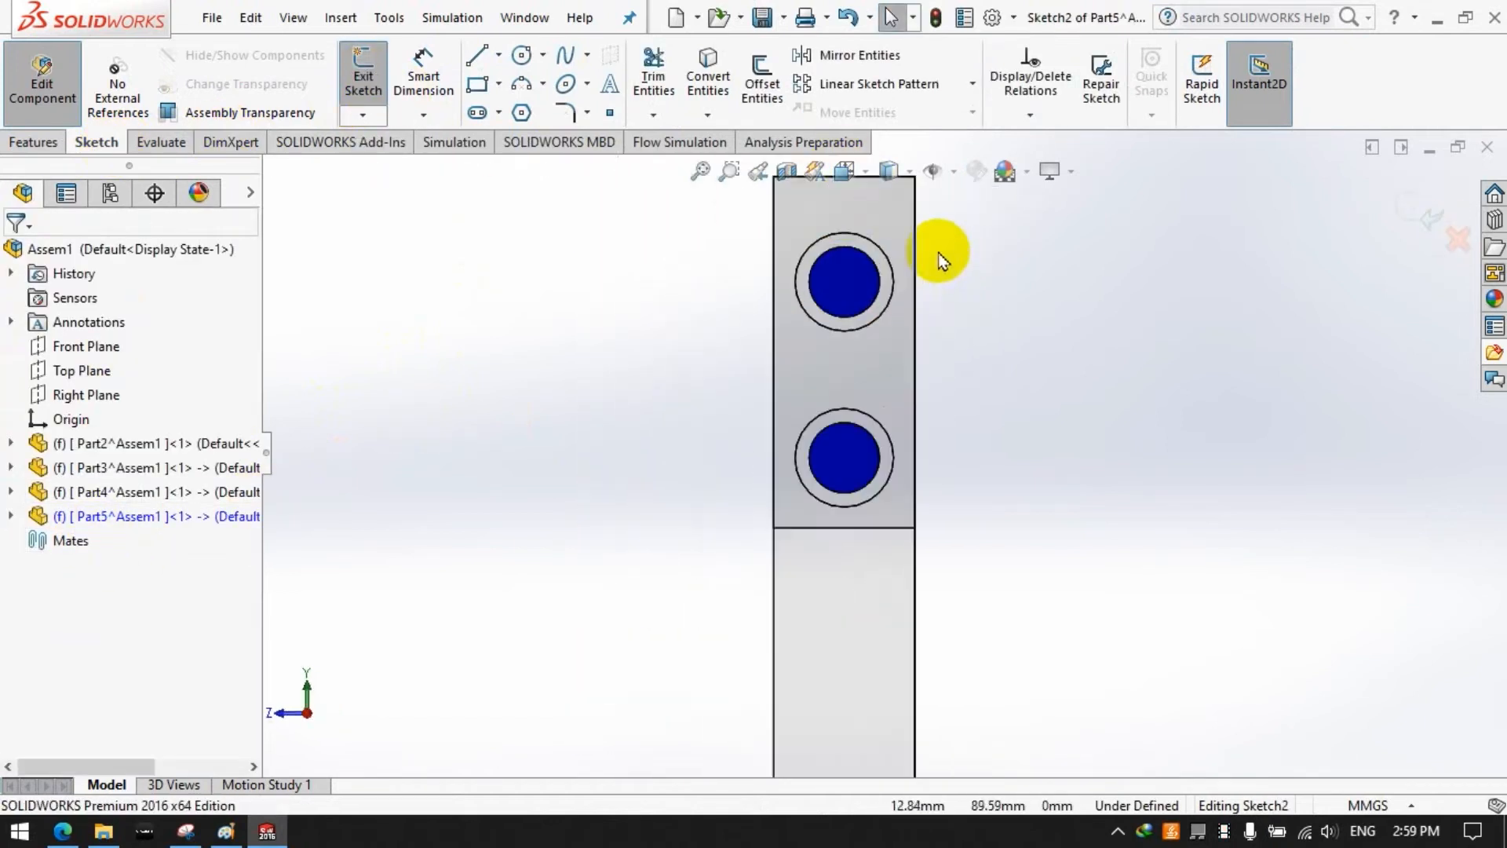
{"action": "left_click", "coordinate": [689, 88]}
{"action": "left_click", "coordinate": [824, 322]}
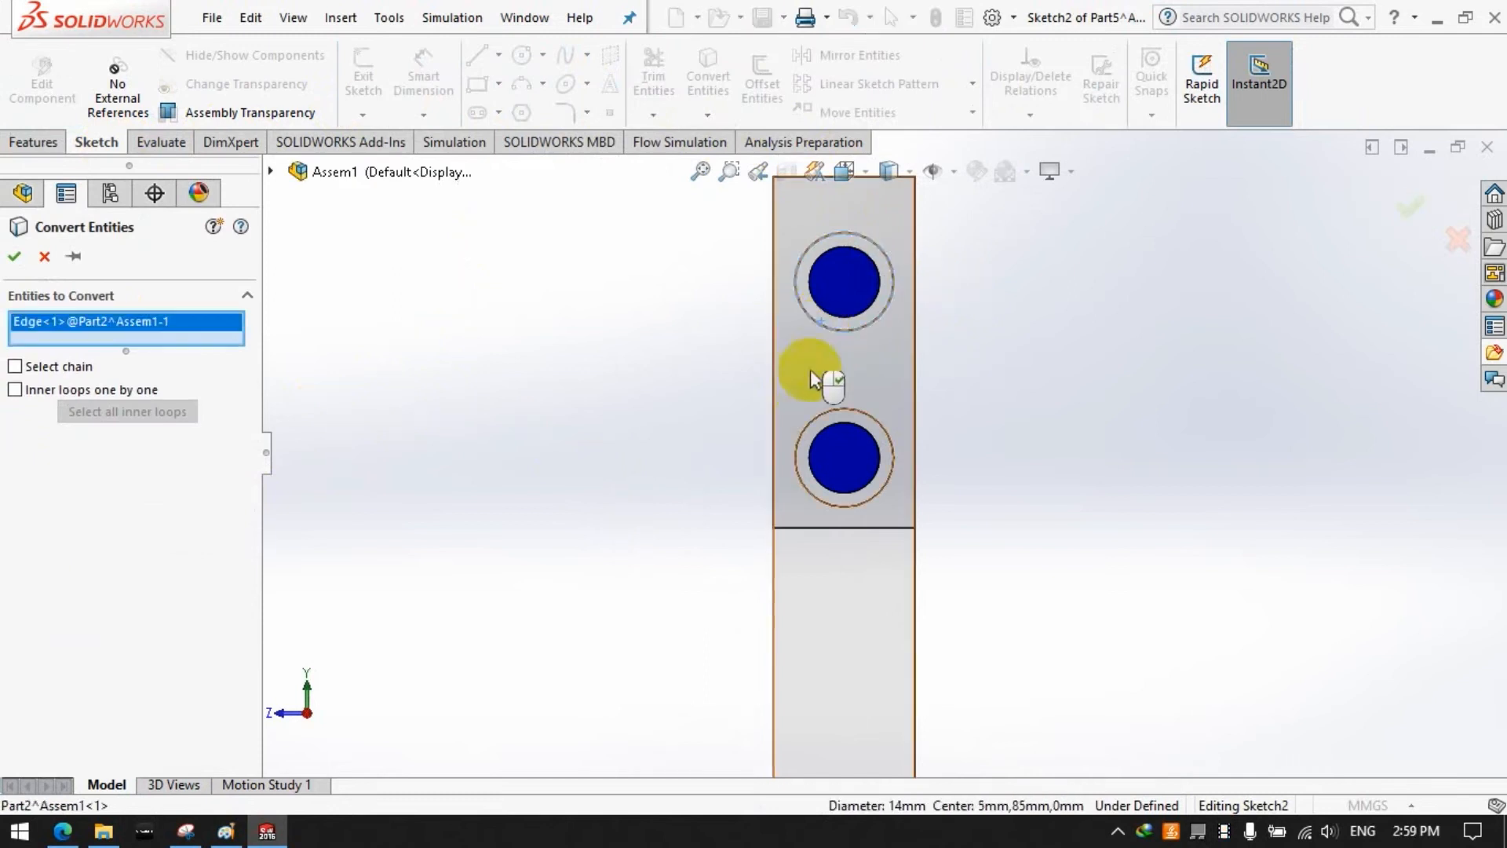
{"action": "left_click", "coordinate": [824, 430]}
{"action": "left_click", "coordinate": [15, 256]}
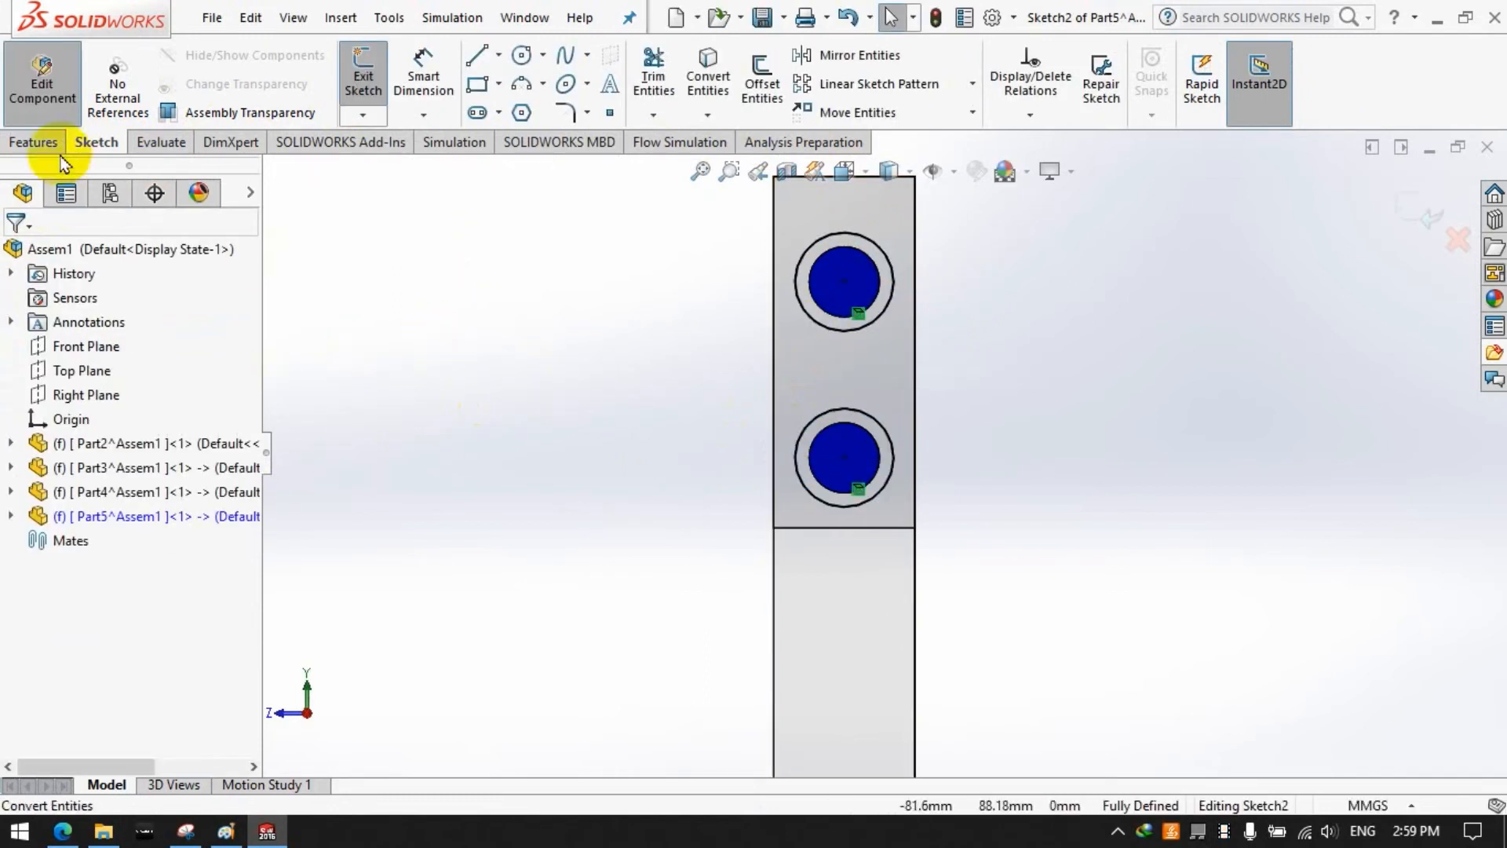
Step: Extrude the two larger circles 2 mm blind outward from the leg to form the pin heads, merging the result
{"action": "left_click", "coordinate": [33, 141]}
{"action": "left_click", "coordinate": [372, 83]}
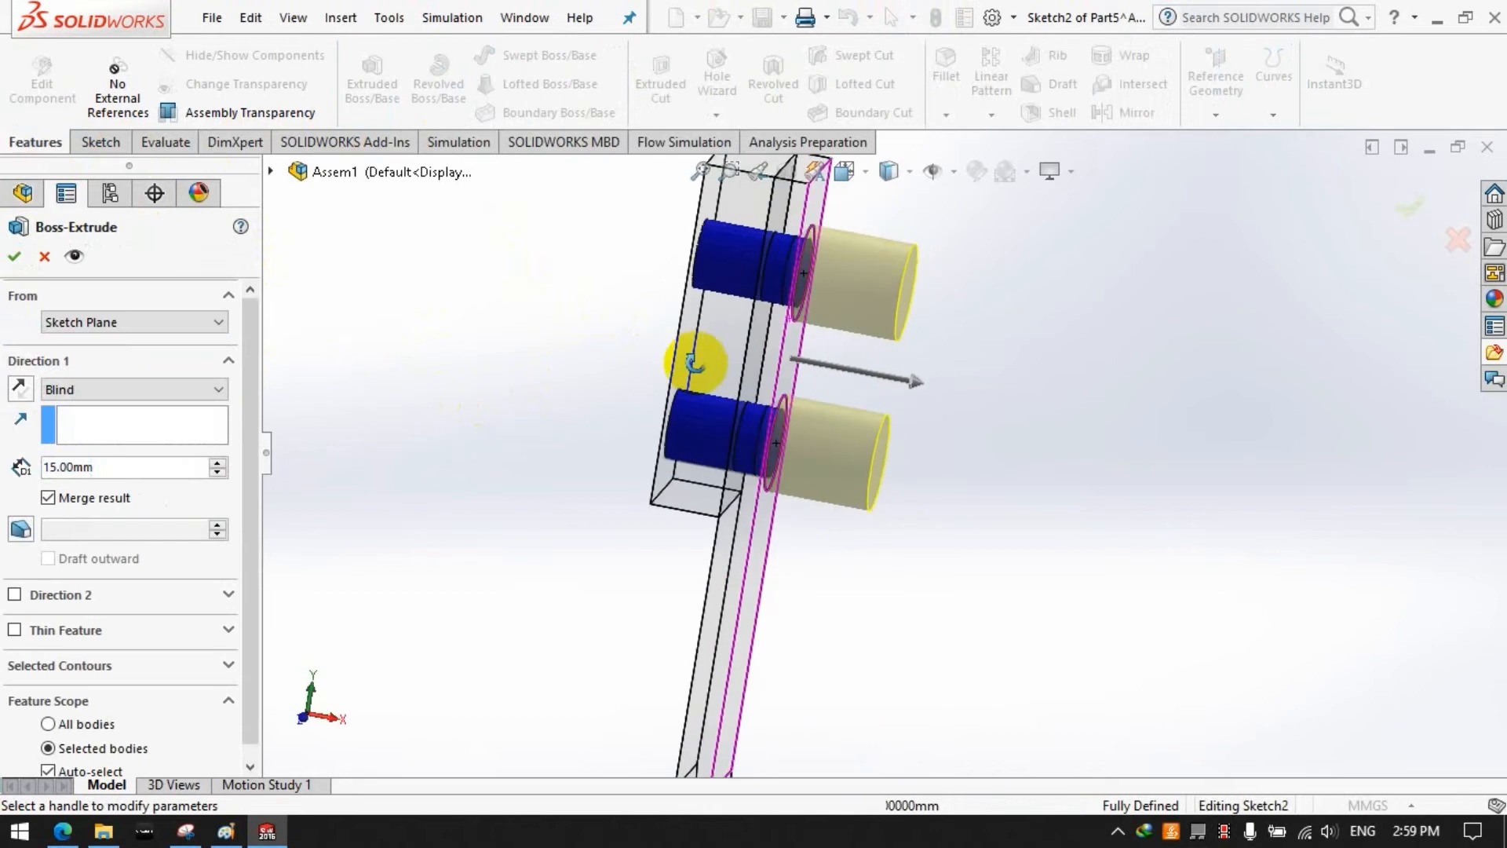
{"action": "type", "text": "2"}
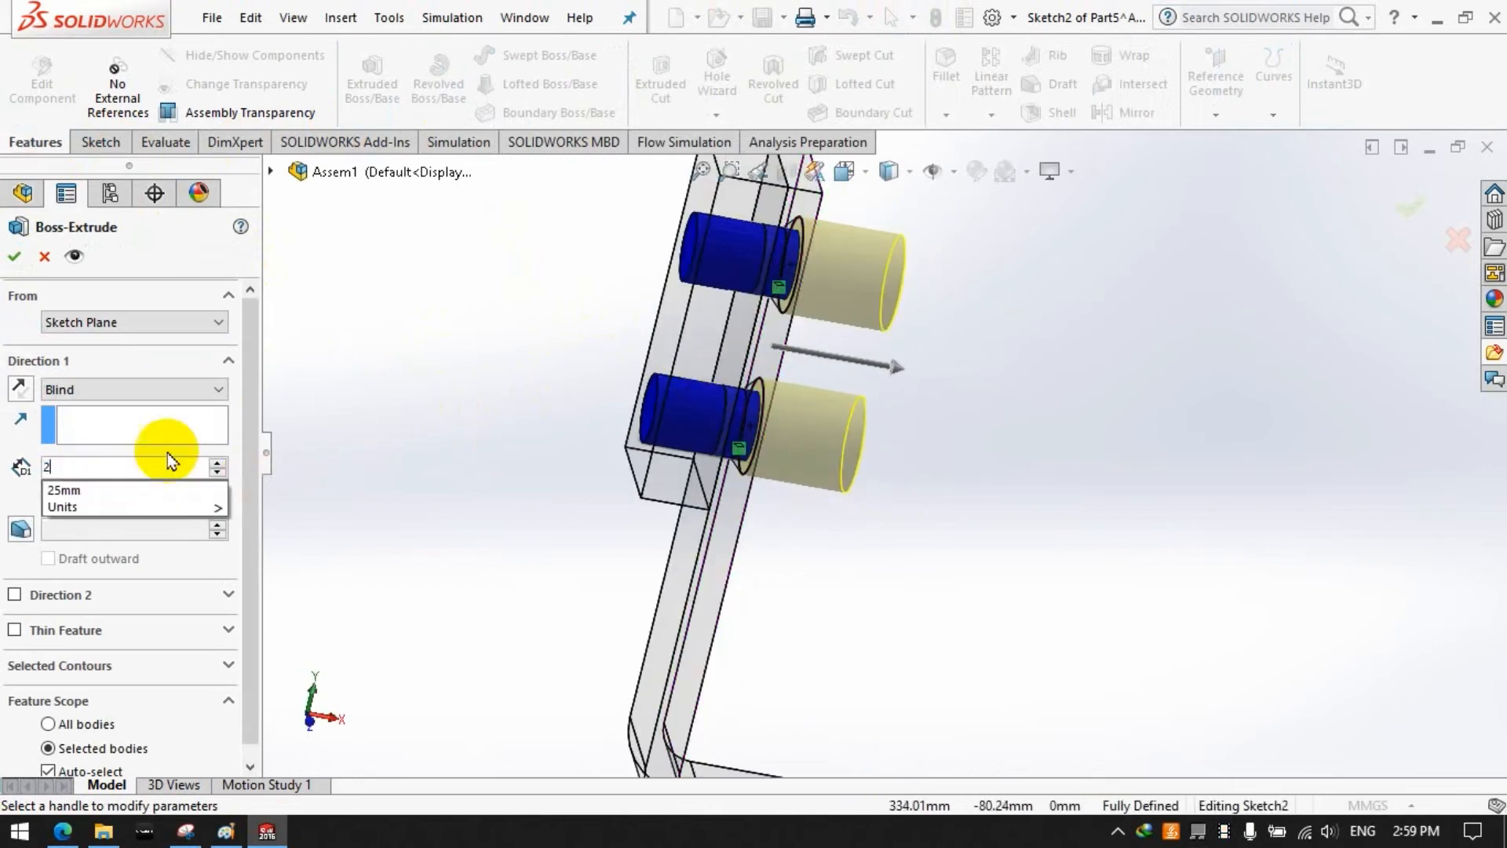
{"action": "key", "text": "Return"}
{"action": "middle_click_drag", "start_coordinate": [495, 369], "coordinate": [463, 354]}
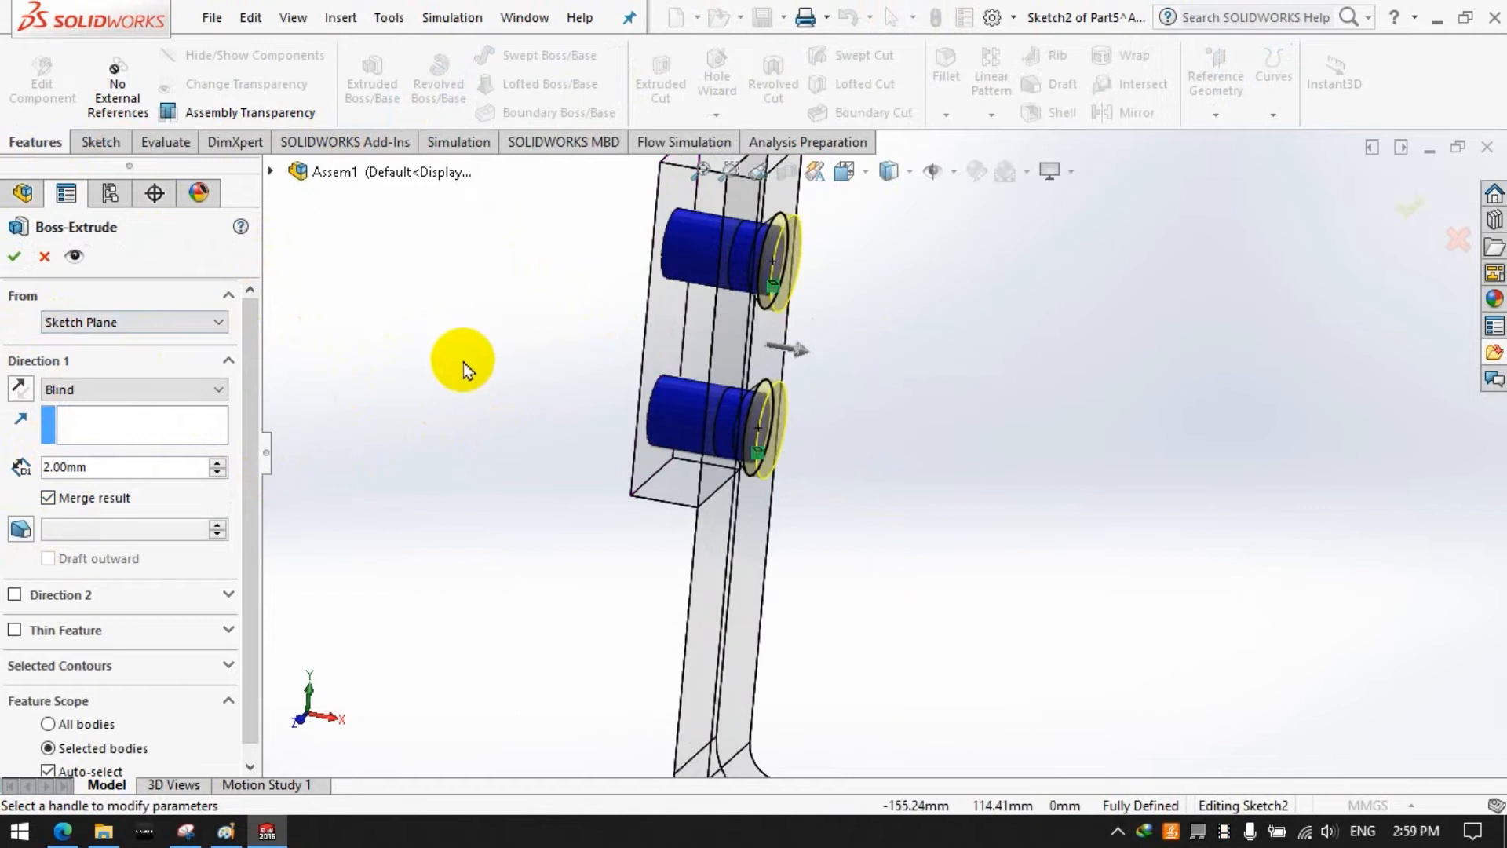
{"action": "left_click", "coordinate": [14, 256]}
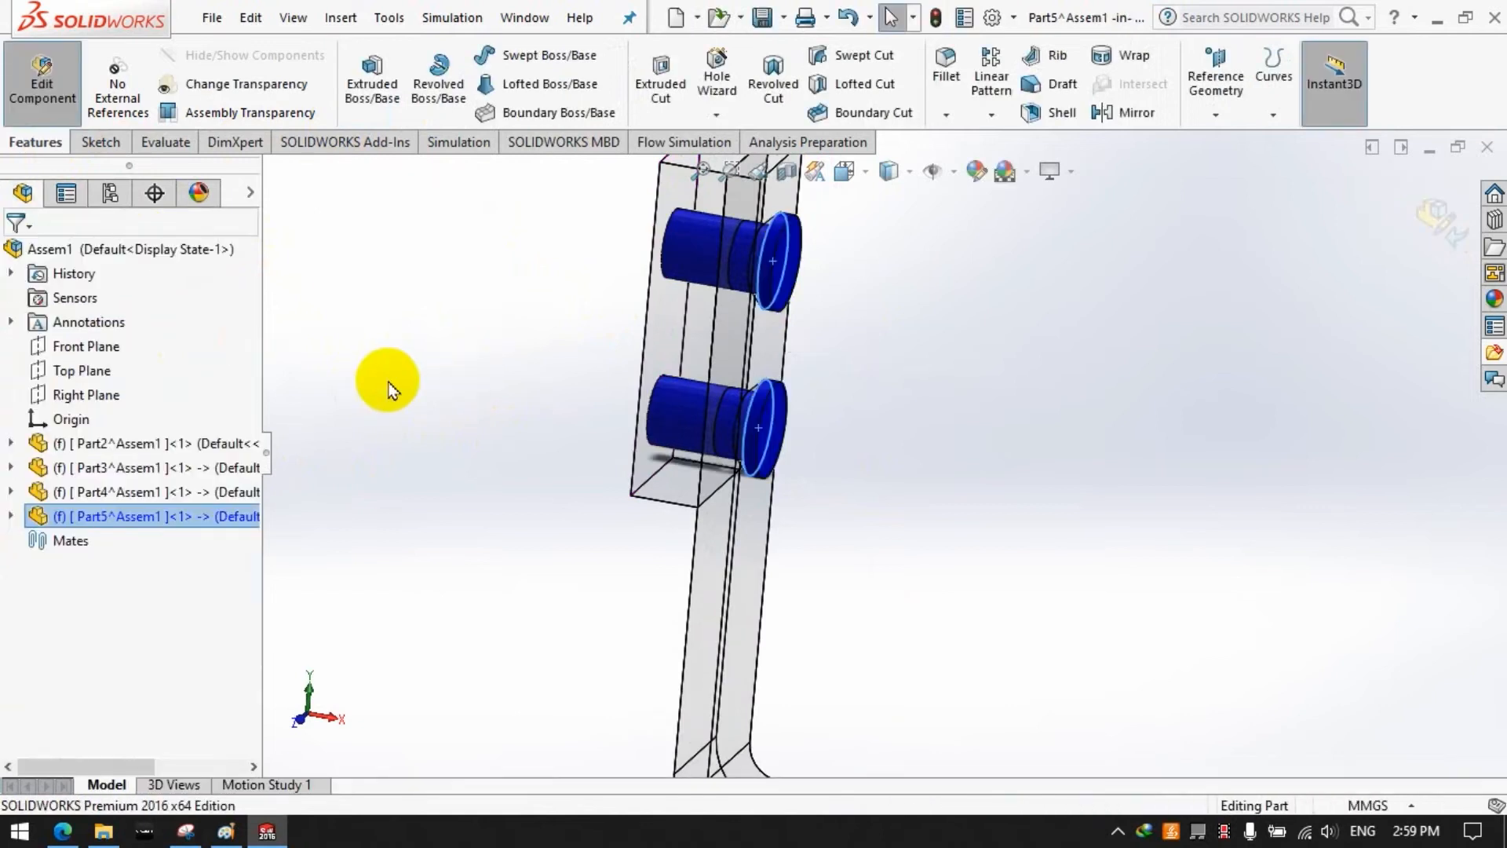
Step: Chamfer the edge where the upper pin's shank meets its head by 2 mm at 45 degrees
{"action": "left_click", "coordinate": [392, 390]}
{"action": "left_click", "coordinate": [946, 114]}
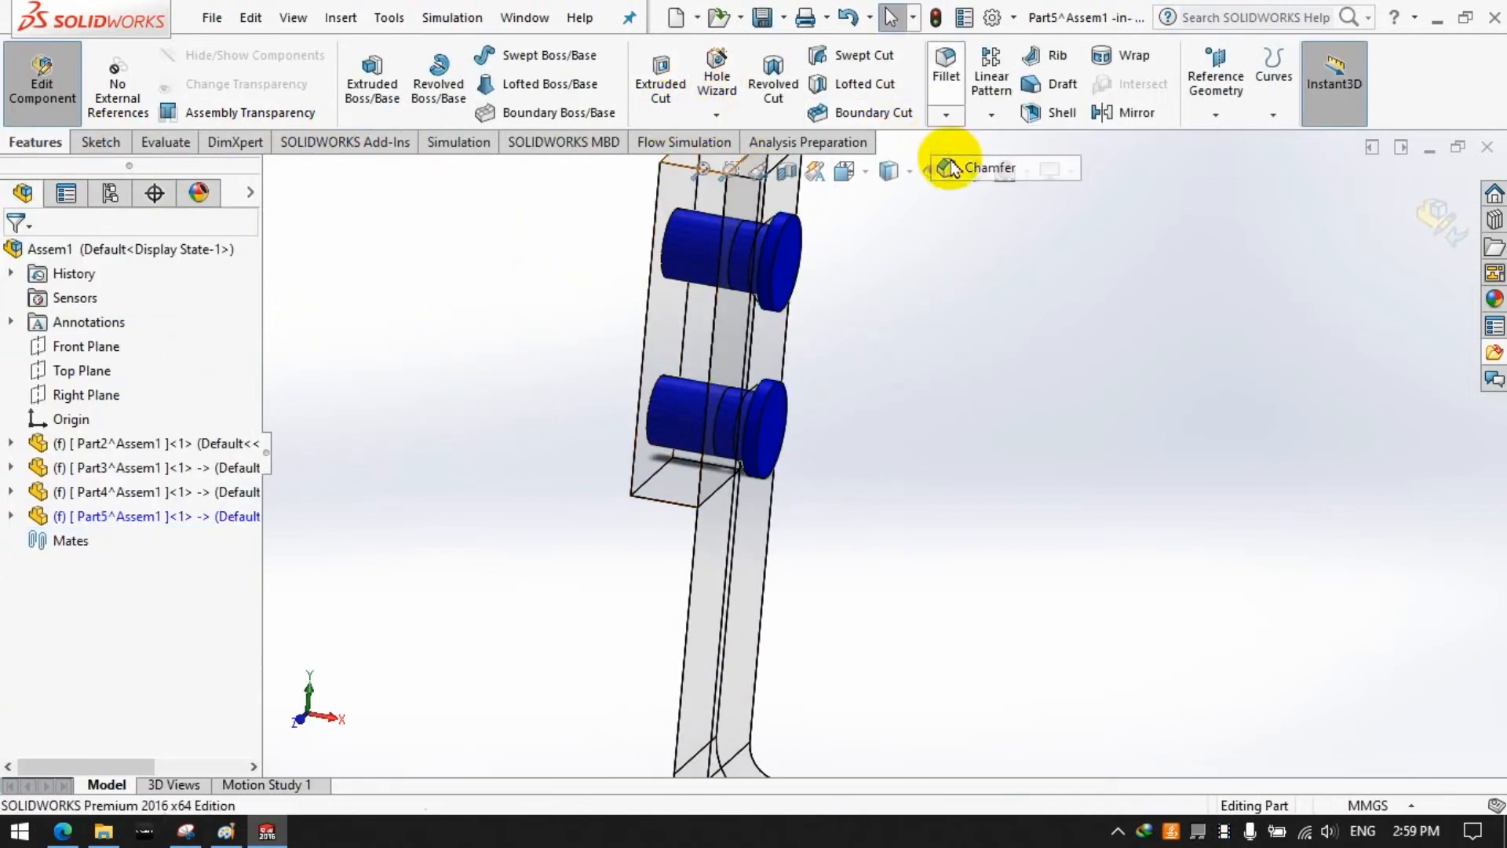
{"action": "left_click", "coordinate": [974, 162]}
{"action": "scroll", "coordinate": [799, 361], "scroll_direction": "down", "scroll_amount": 5}
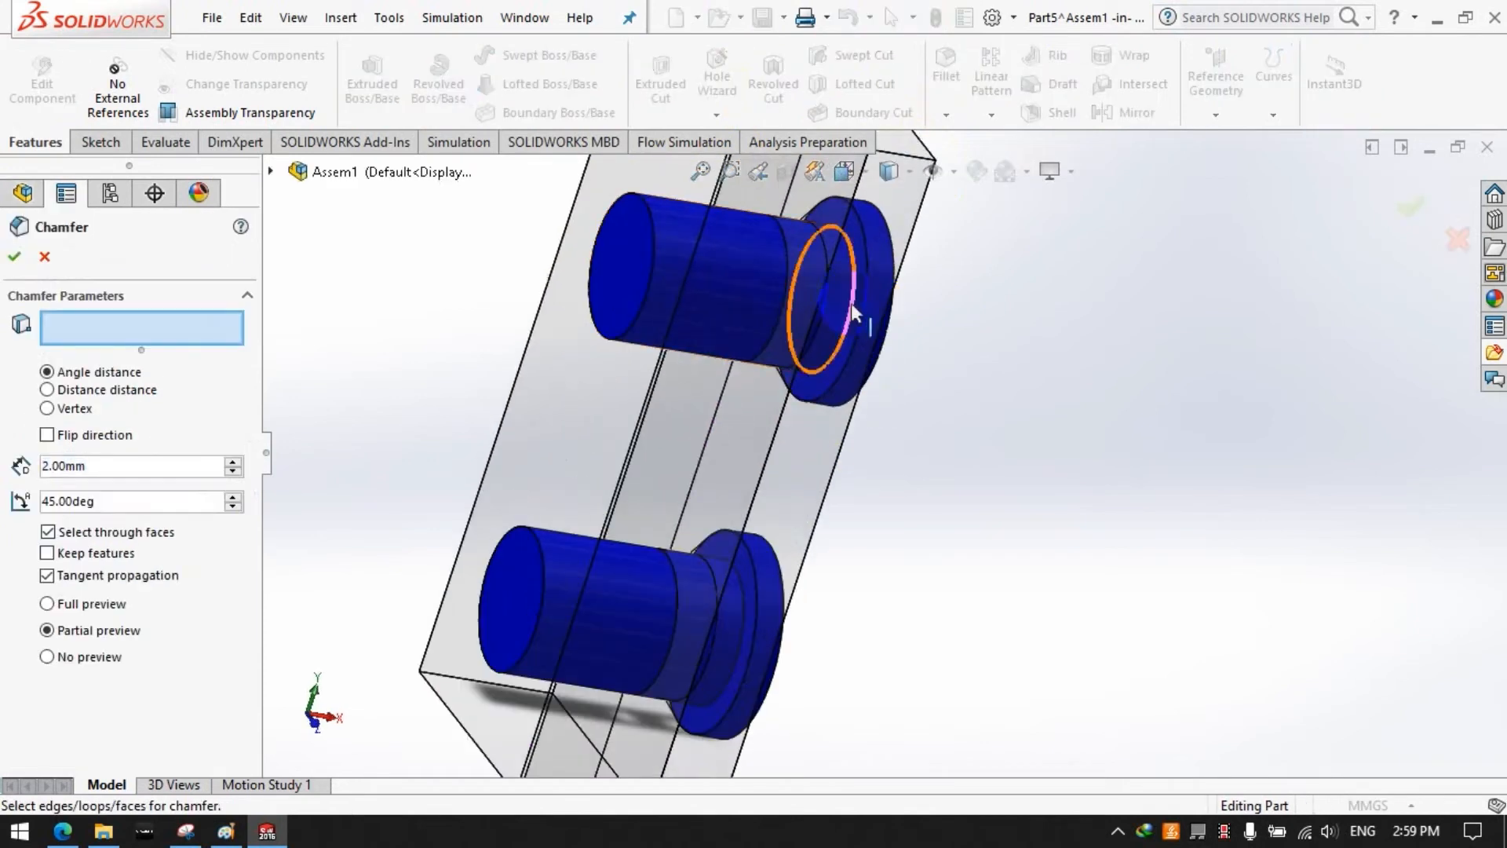
{"action": "left_click", "coordinate": [851, 303]}
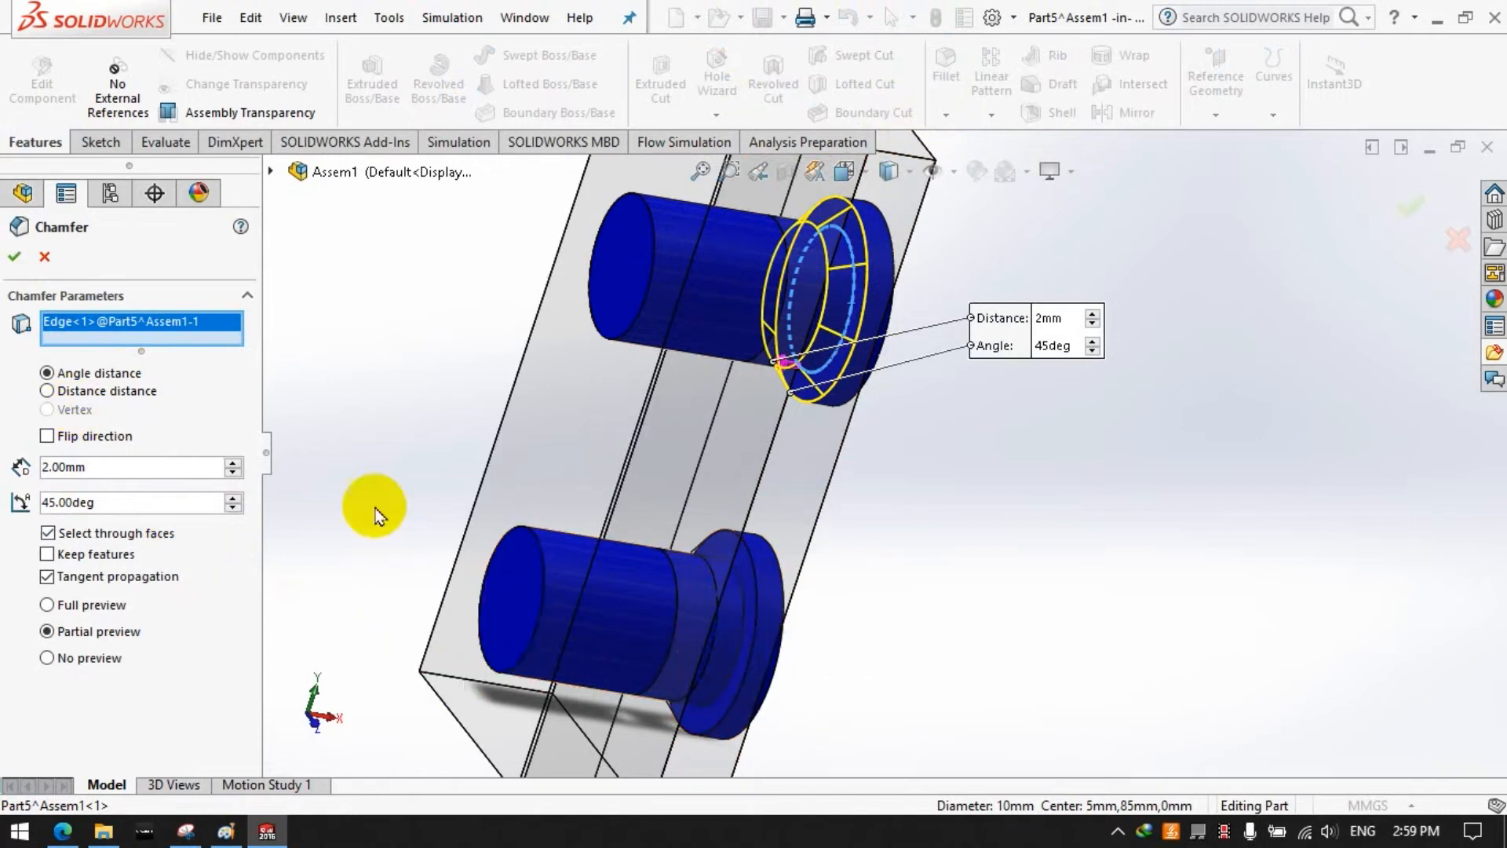
{"action": "left_click", "coordinate": [11, 259]}
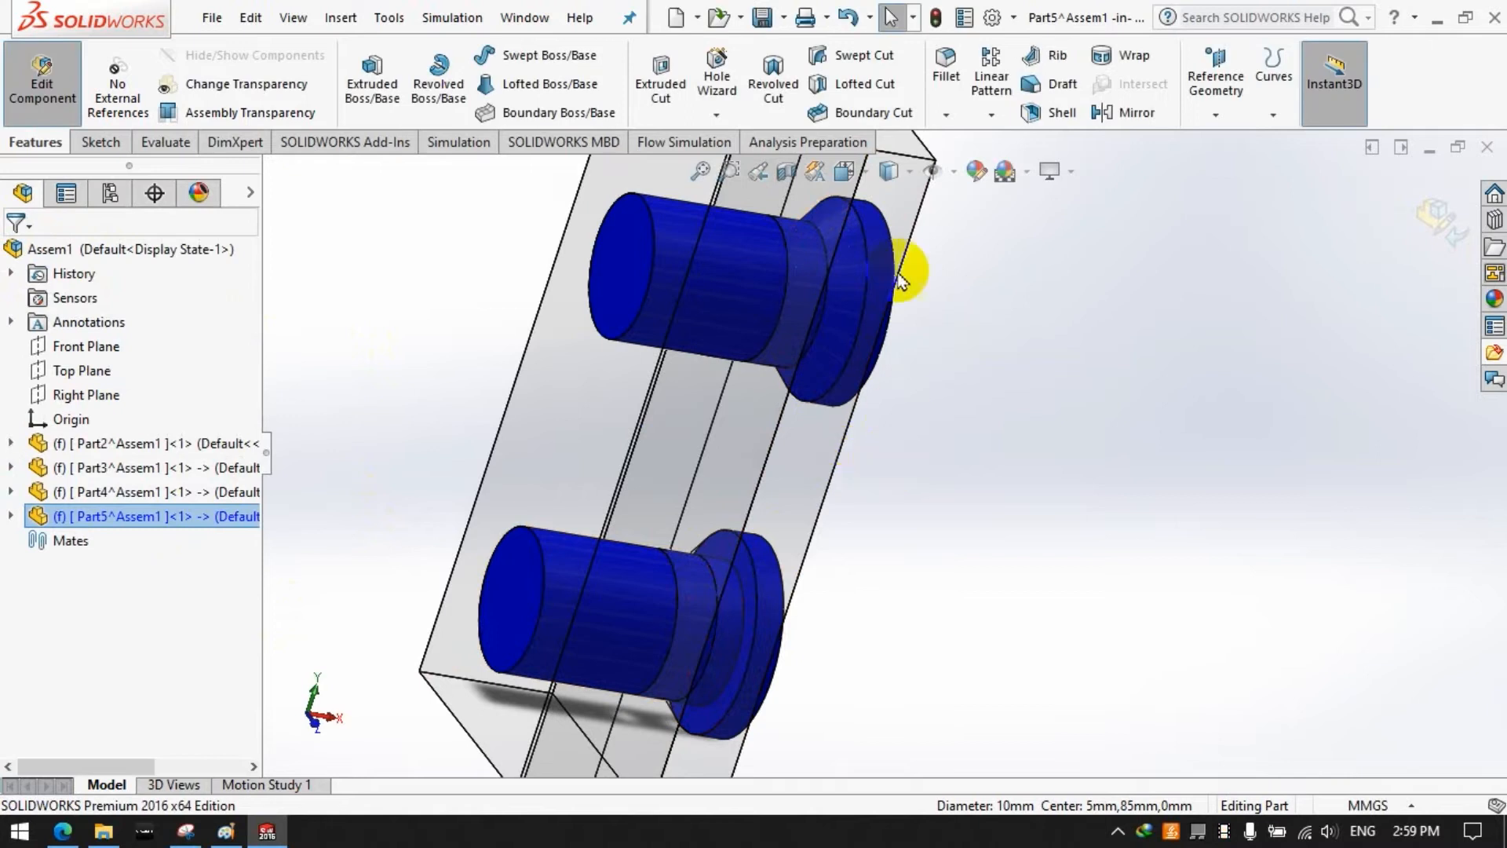
Step: Chamfer the edge where the lower pin's shank meets its head by 2 mm at 45 degrees
{"action": "left_click", "coordinate": [947, 118]}
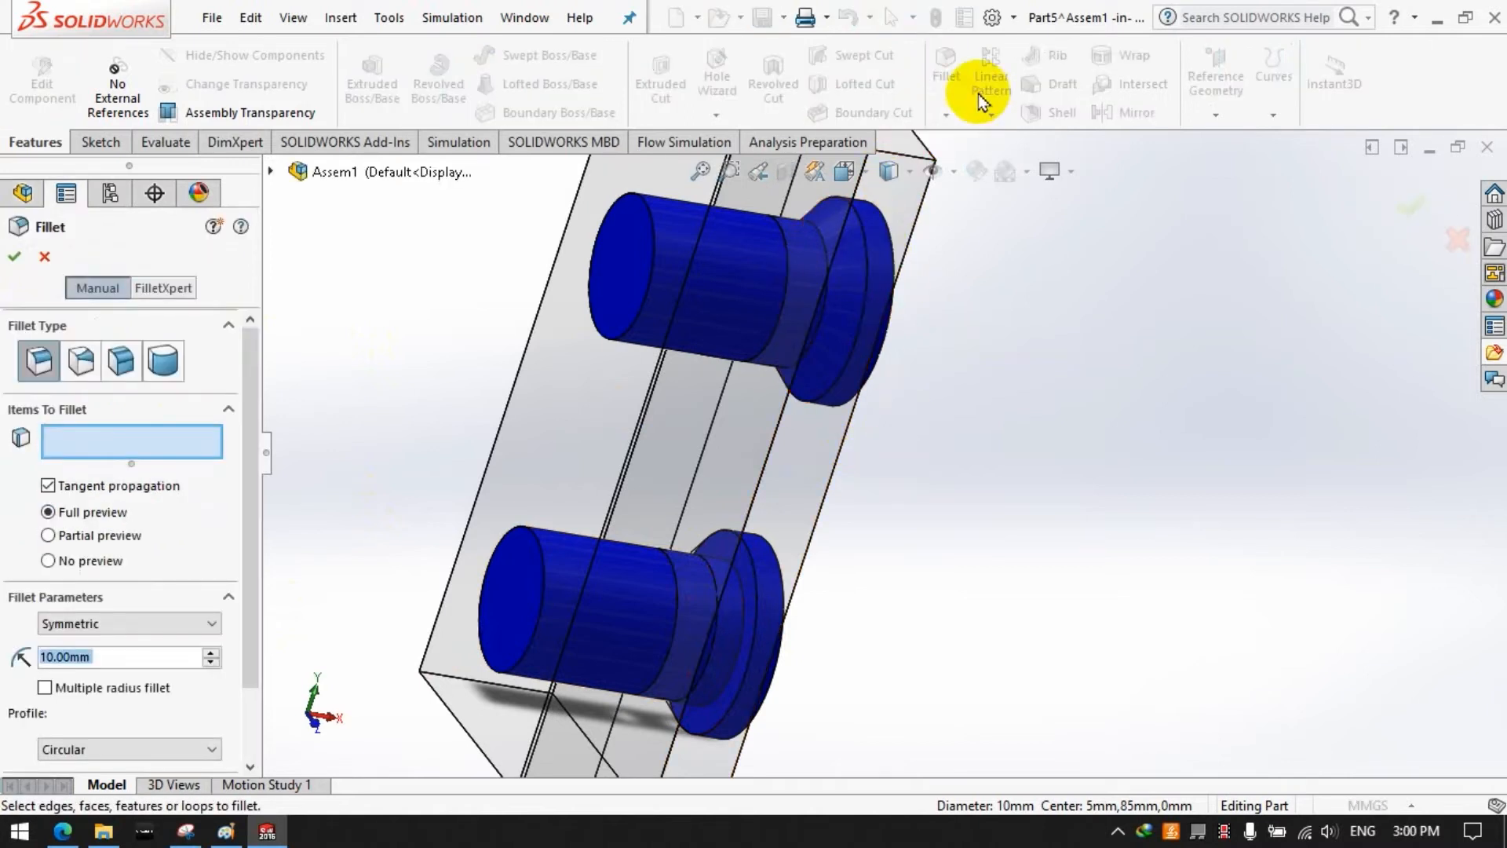
{"action": "left_click", "coordinate": [44, 258]}
{"action": "left_click", "coordinate": [946, 116]}
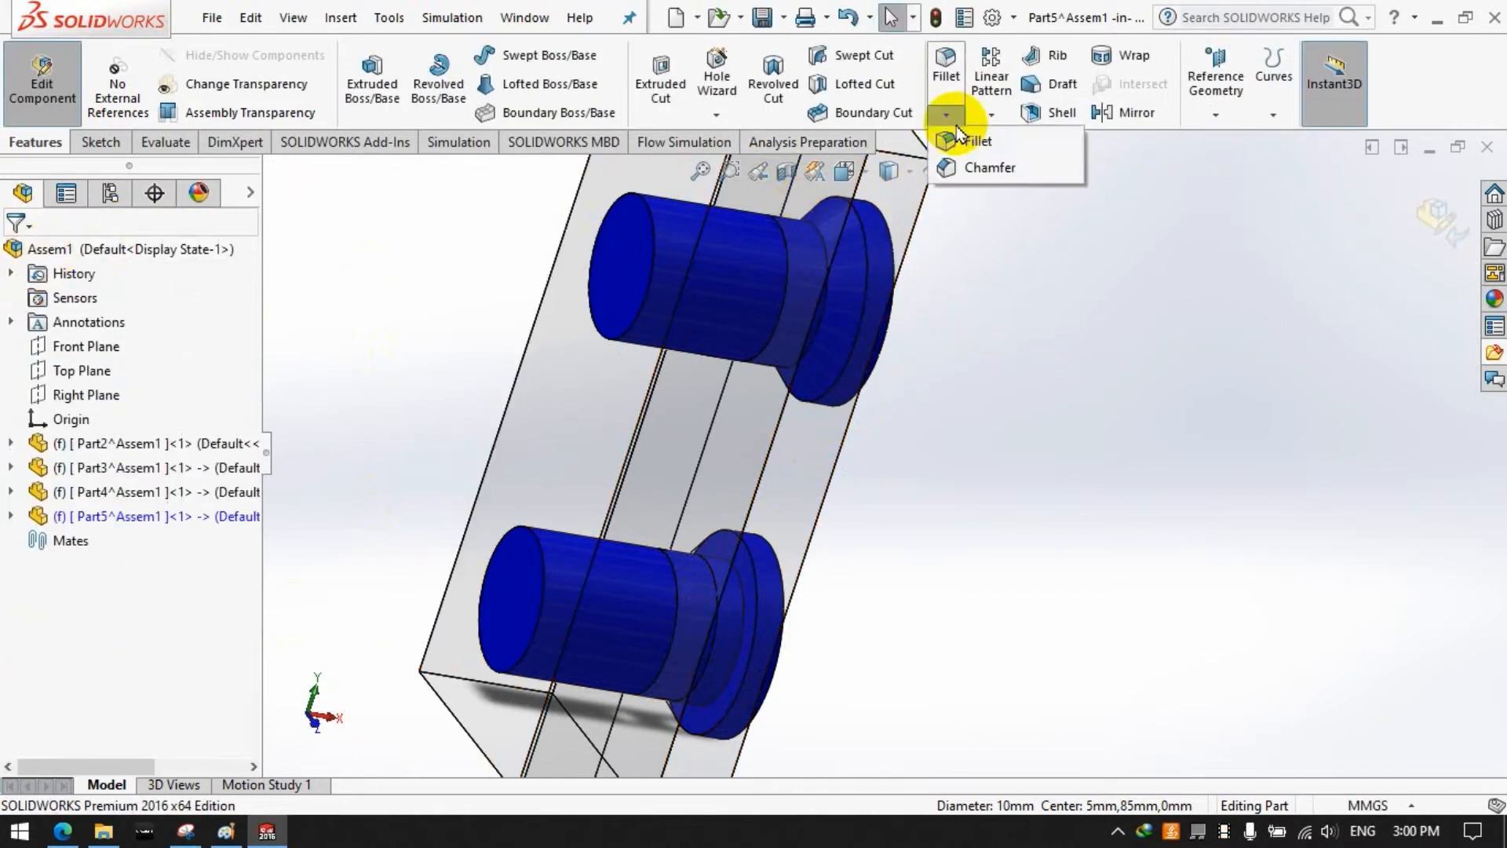
{"action": "middle_click_drag", "start_coordinate": [859, 443], "coordinate": [776, 459]}
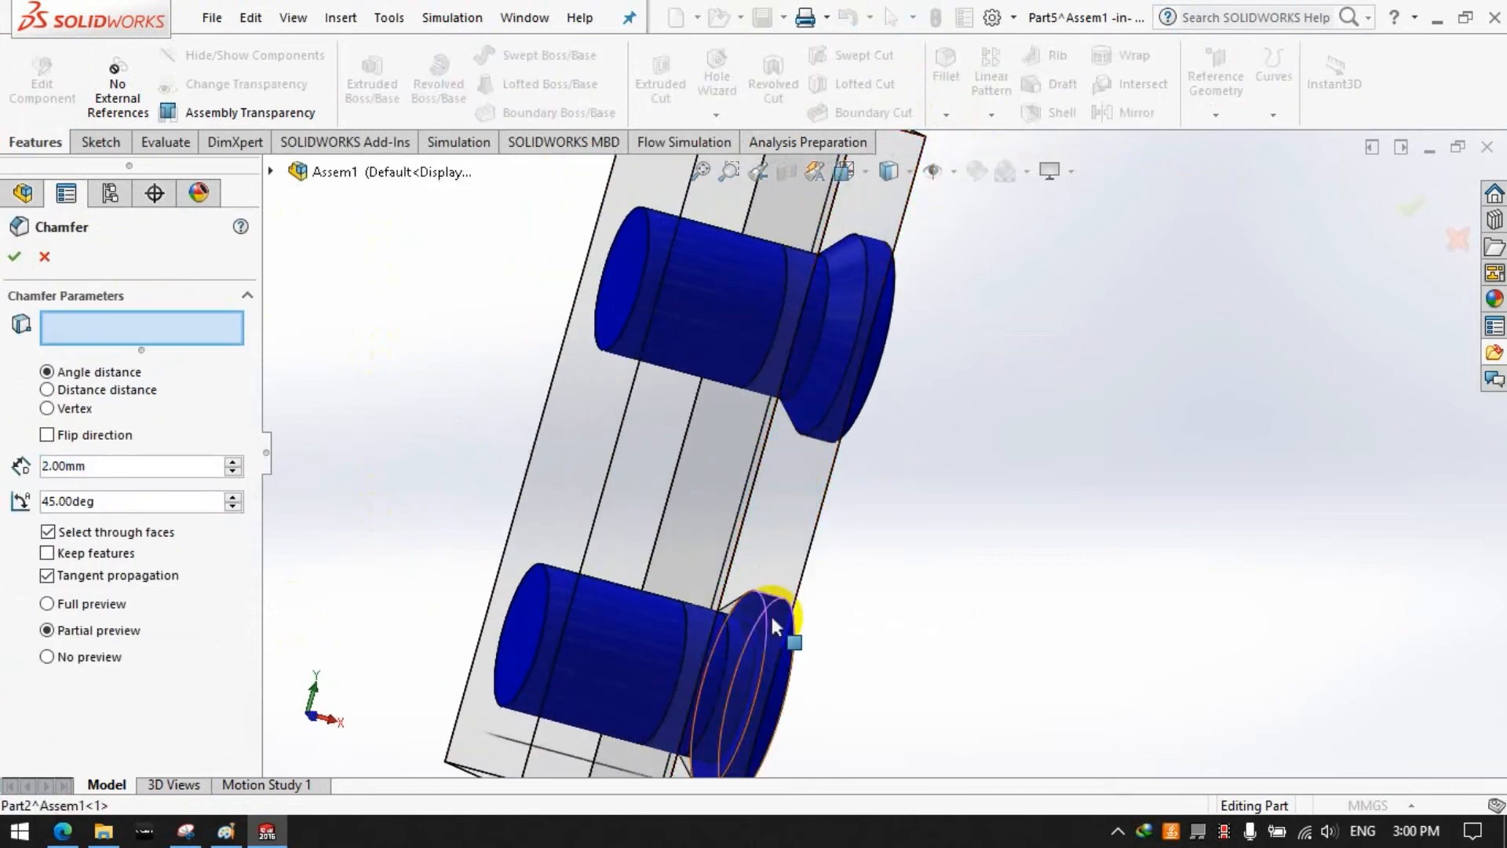
{"action": "left_click", "coordinate": [757, 634]}
{"action": "left_click", "coordinate": [14, 257]}
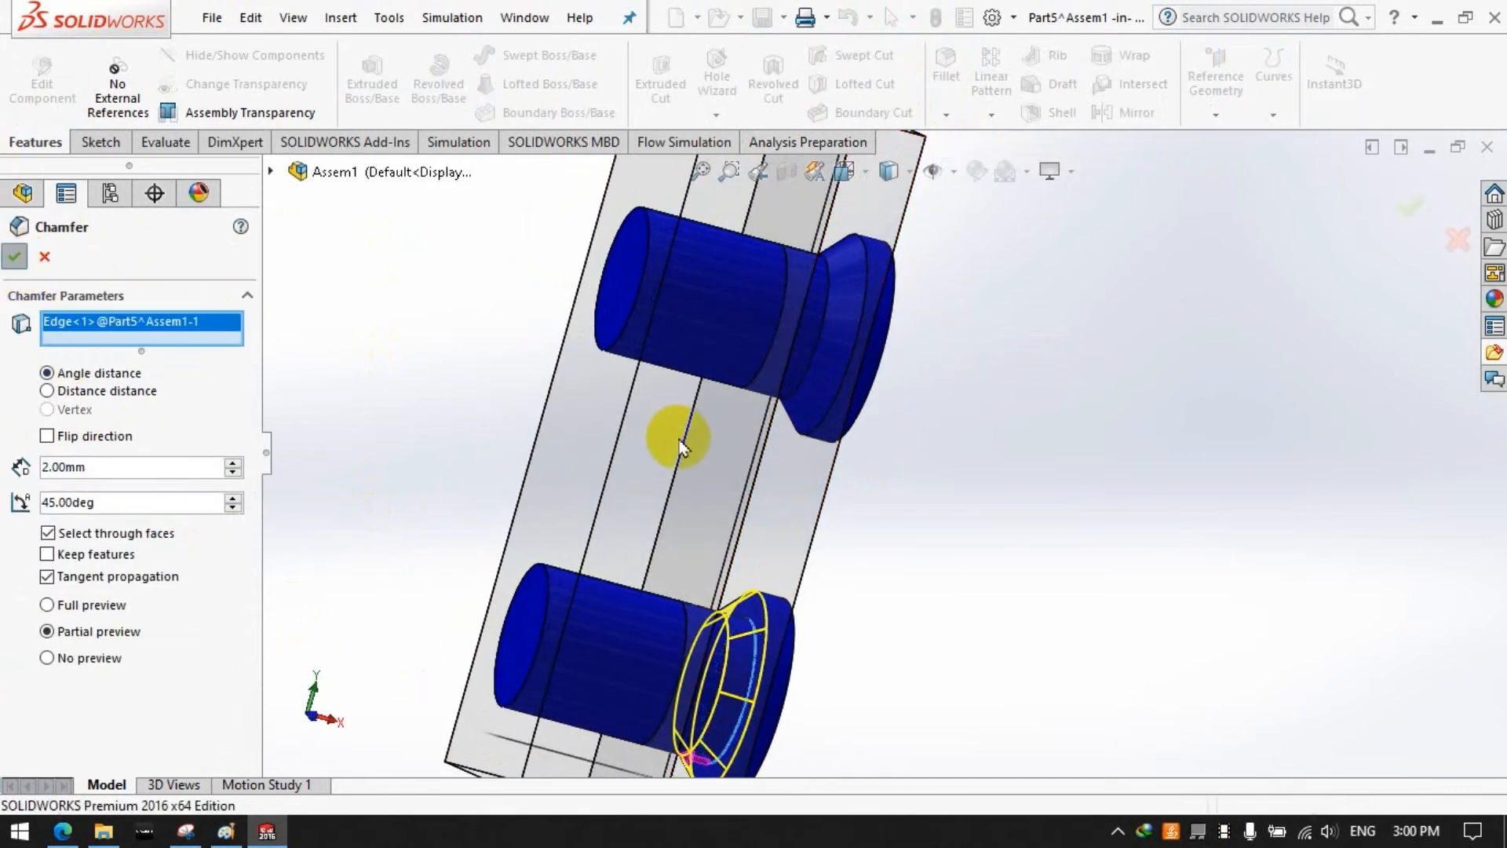
Step: Finish editing the pin part and return to the assembly to inspect the vertical leg's fitted pins
{"action": "scroll", "coordinate": [710, 445], "scroll_direction": "up", "scroll_amount": 7}
{"action": "middle_click_drag", "start_coordinate": [710, 444], "coordinate": [750, 502]}
{"action": "left_click", "coordinate": [1225, 831]}
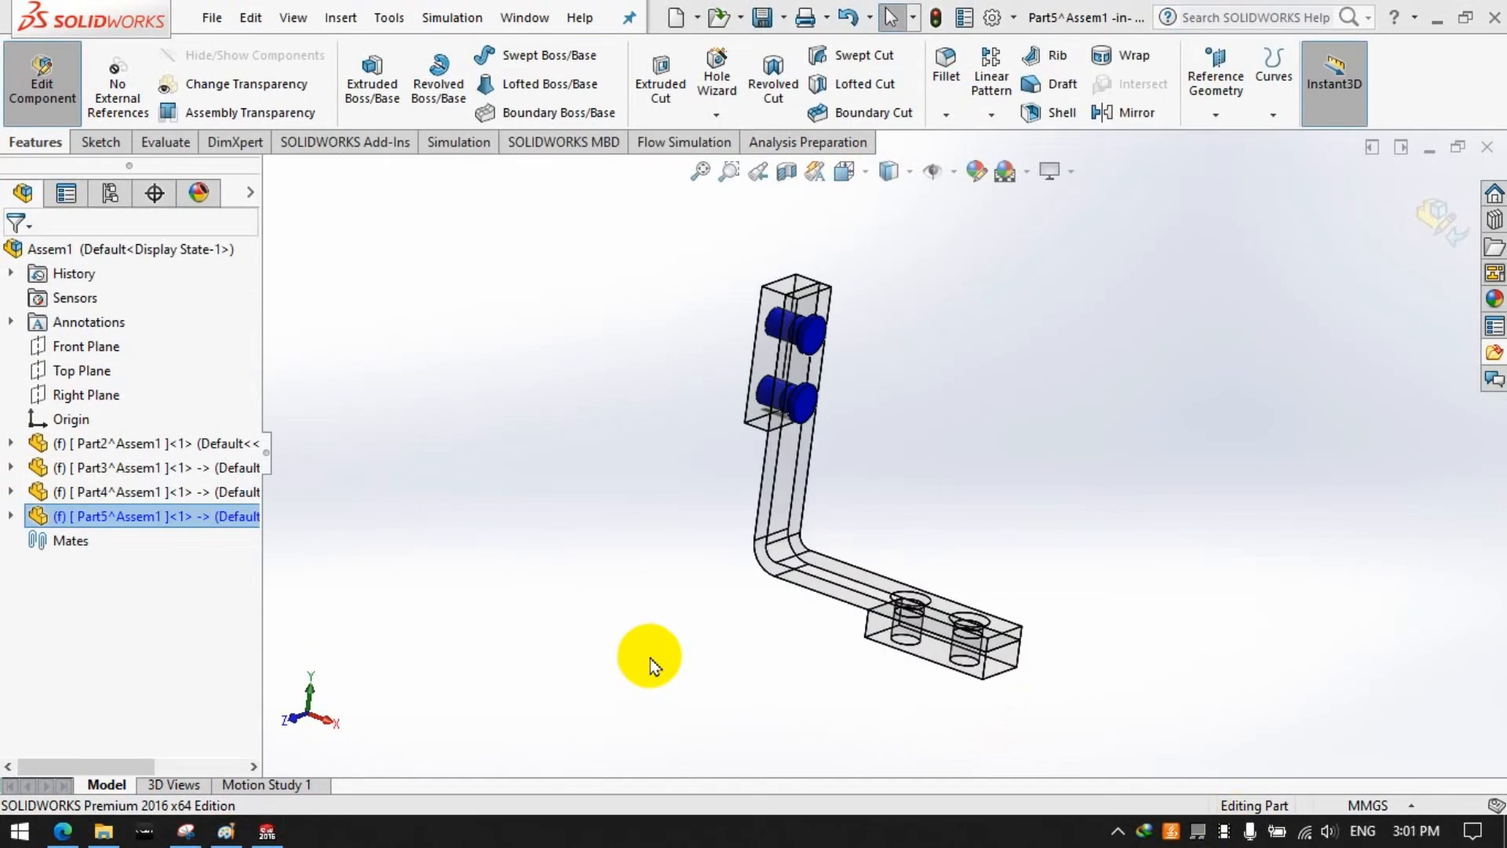
{"action": "left_click", "coordinate": [51, 86]}
{"action": "middle_click_drag", "start_coordinate": [691, 337], "coordinate": [710, 368]}
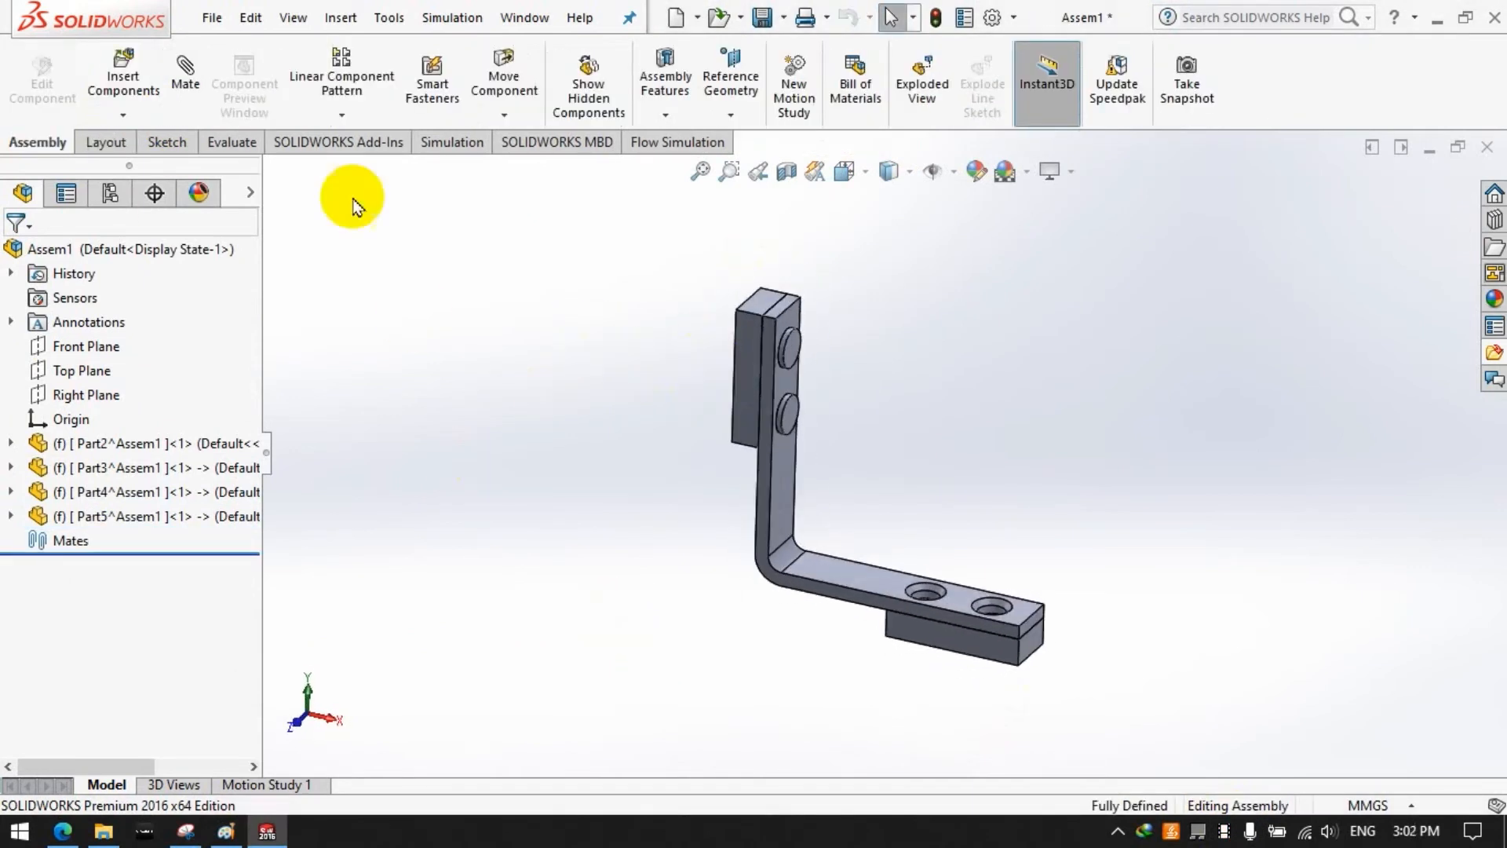
Step: Insert a new in-context part into the assembly and open it for editing
{"action": "left_click", "coordinate": [122, 115]}
{"action": "left_click", "coordinate": [101, 175]}
{"action": "left_click", "coordinate": [318, 321]}
{"action": "left_click", "coordinate": [118, 540]}
{"action": "left_click", "coordinate": [122, 115]}
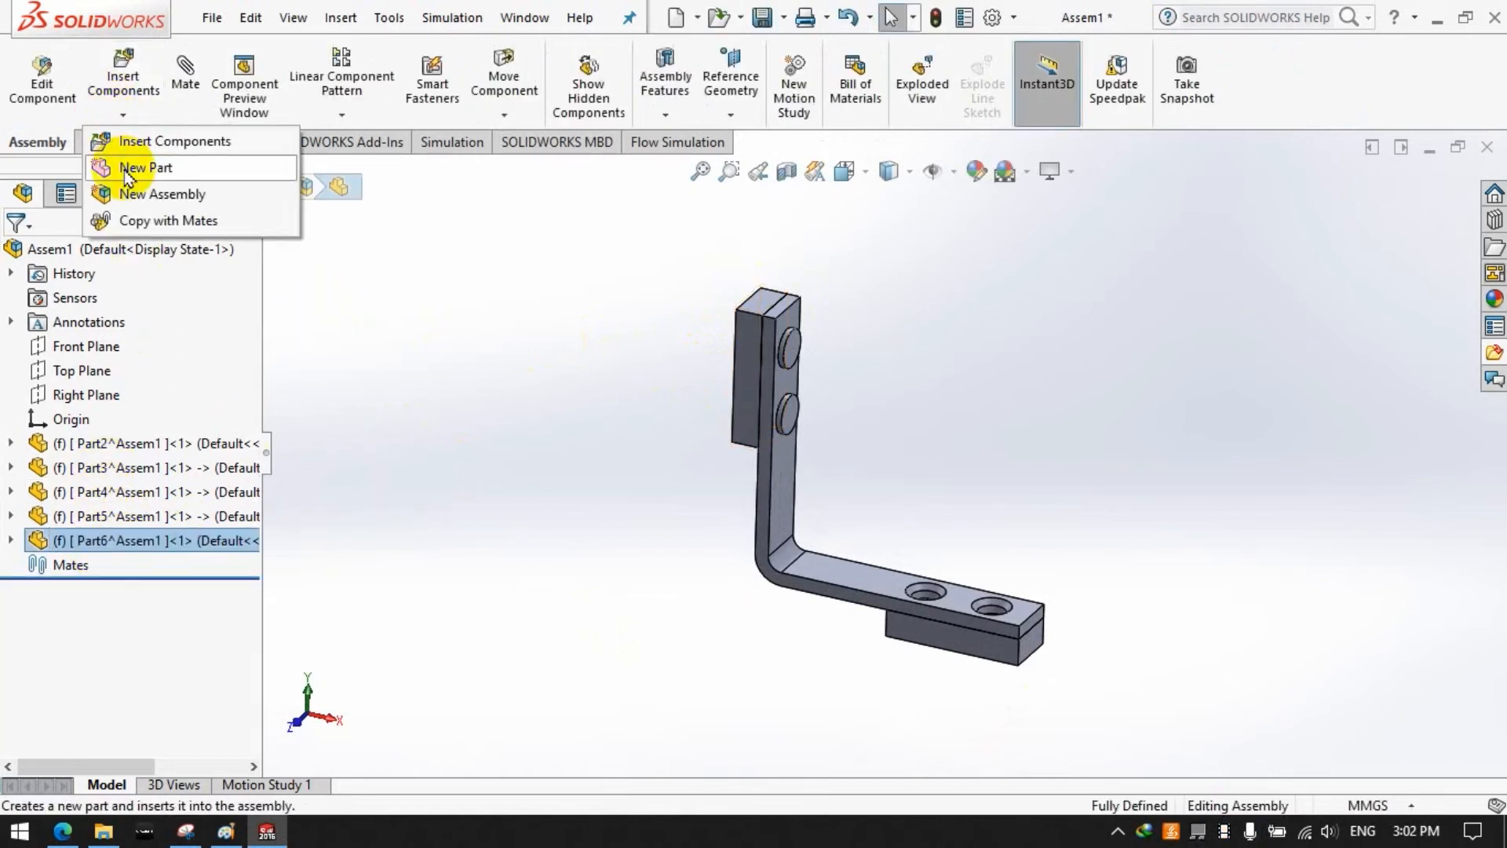
{"action": "left_click", "coordinate": [44, 88]}
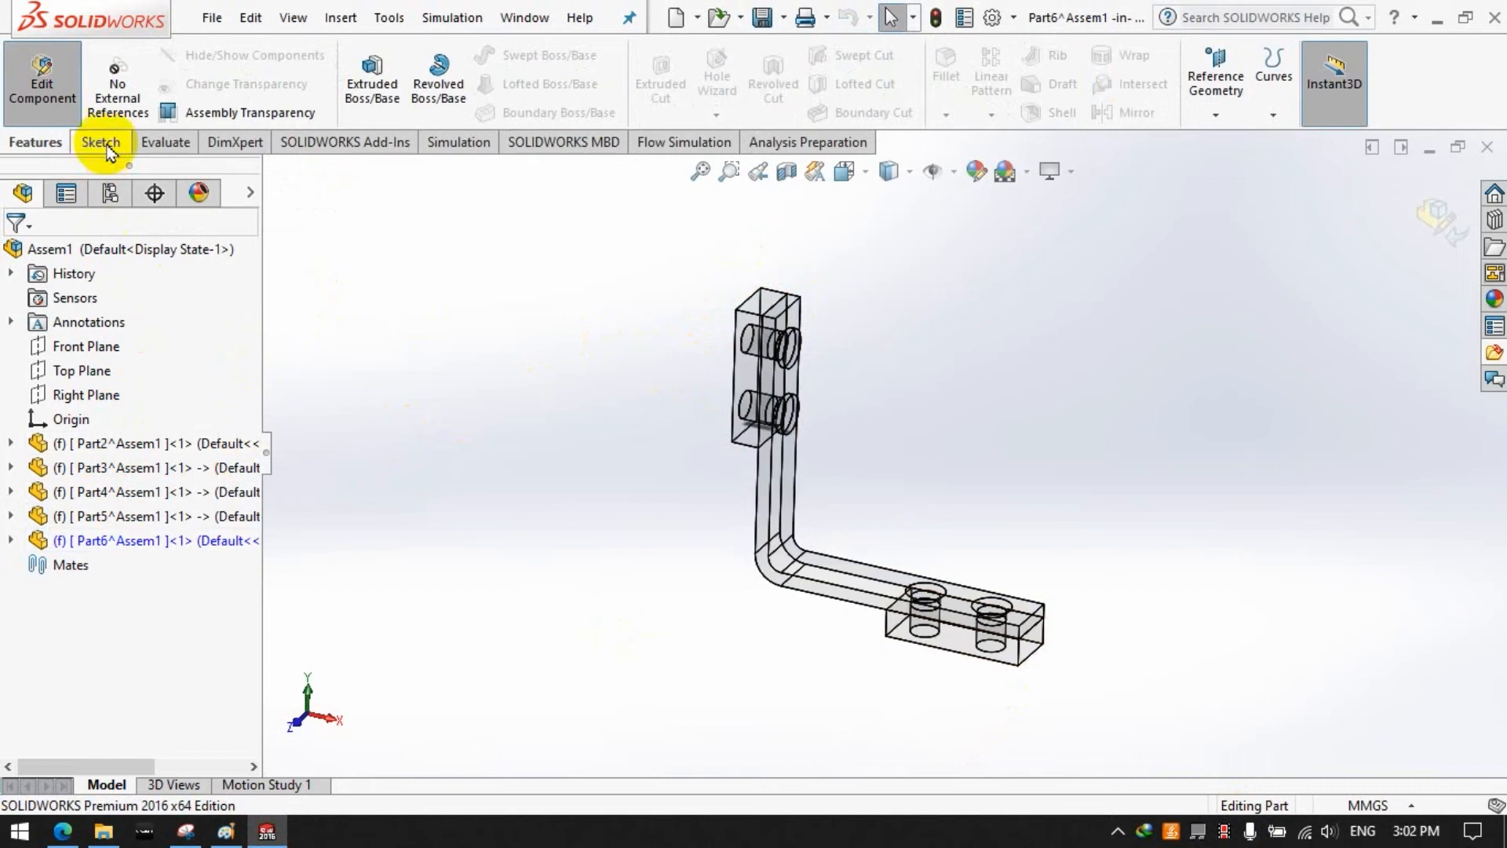
Step: Start a sketch on the horizontal leg's upper face and convert the inner circular edges of its two holes
{"action": "left_click", "coordinate": [98, 142]}
{"action": "left_click", "coordinate": [363, 69]}
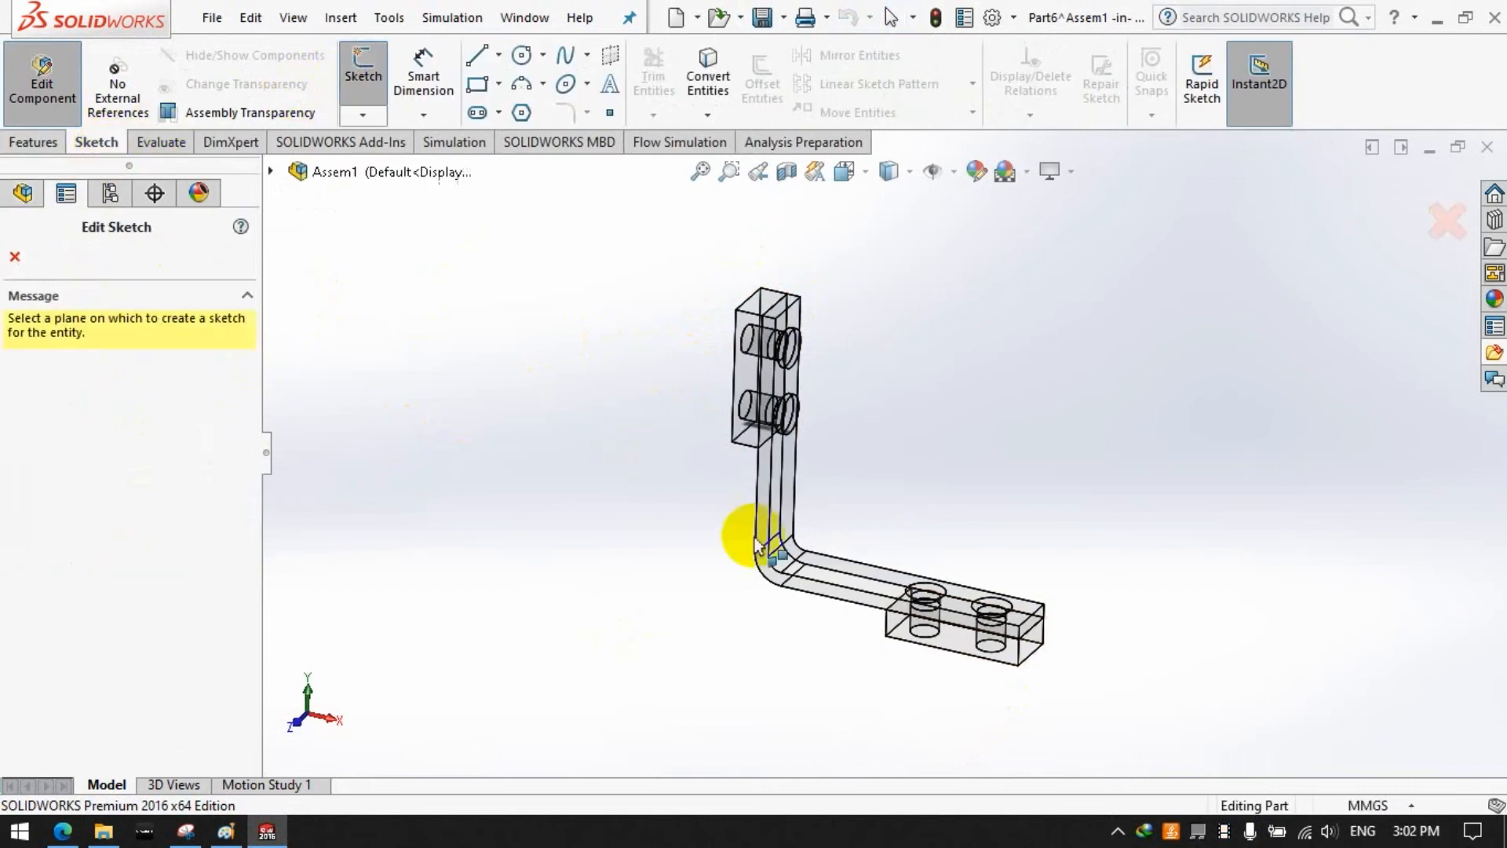
{"action": "left_click", "coordinate": [814, 582]}
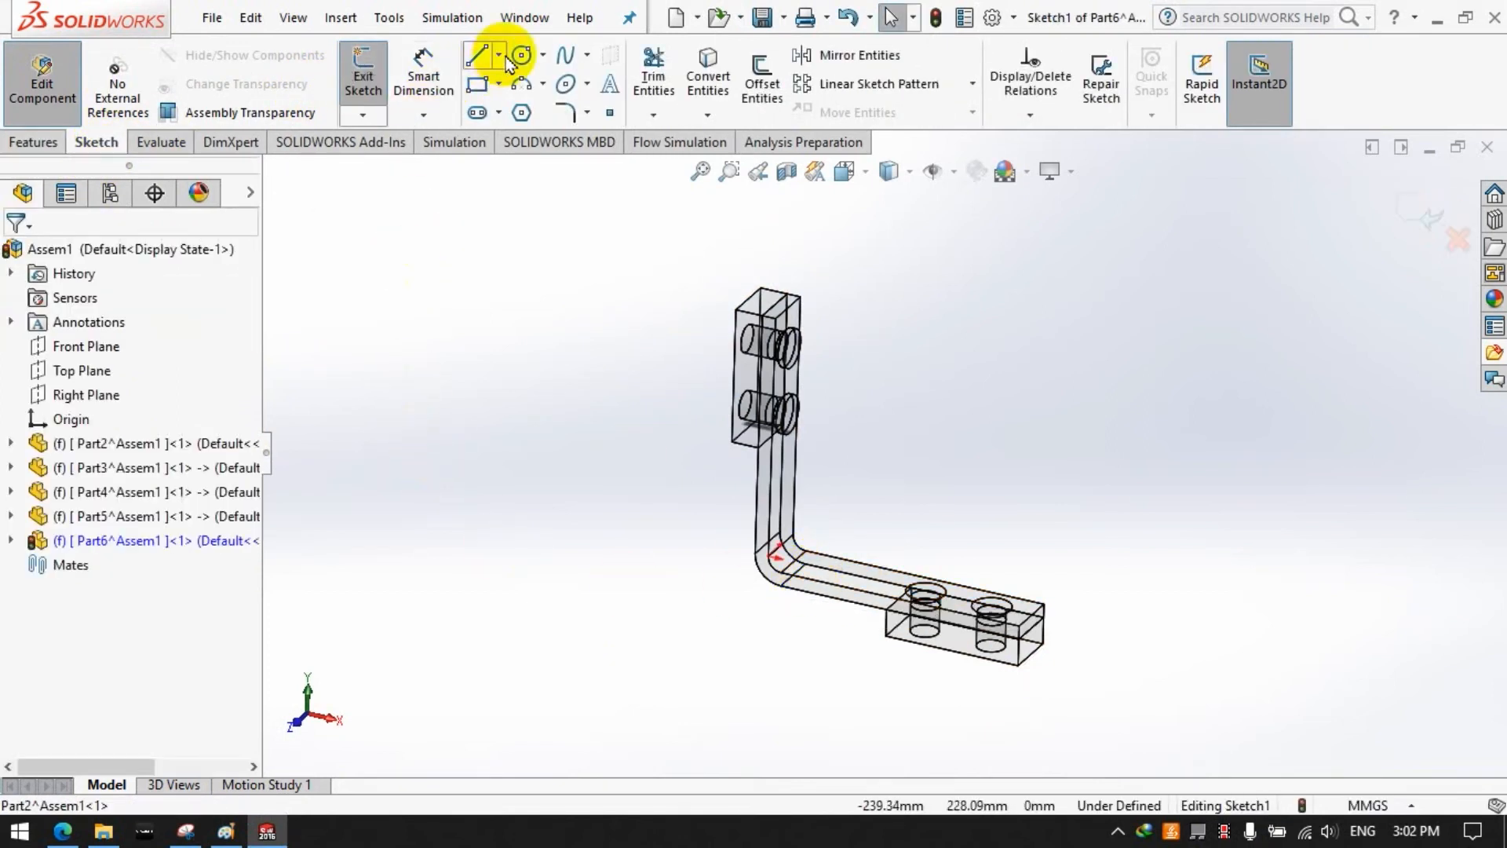
{"action": "left_click", "coordinate": [688, 95]}
{"action": "scroll", "coordinate": [989, 652], "scroll_direction": "down", "scroll_amount": 5}
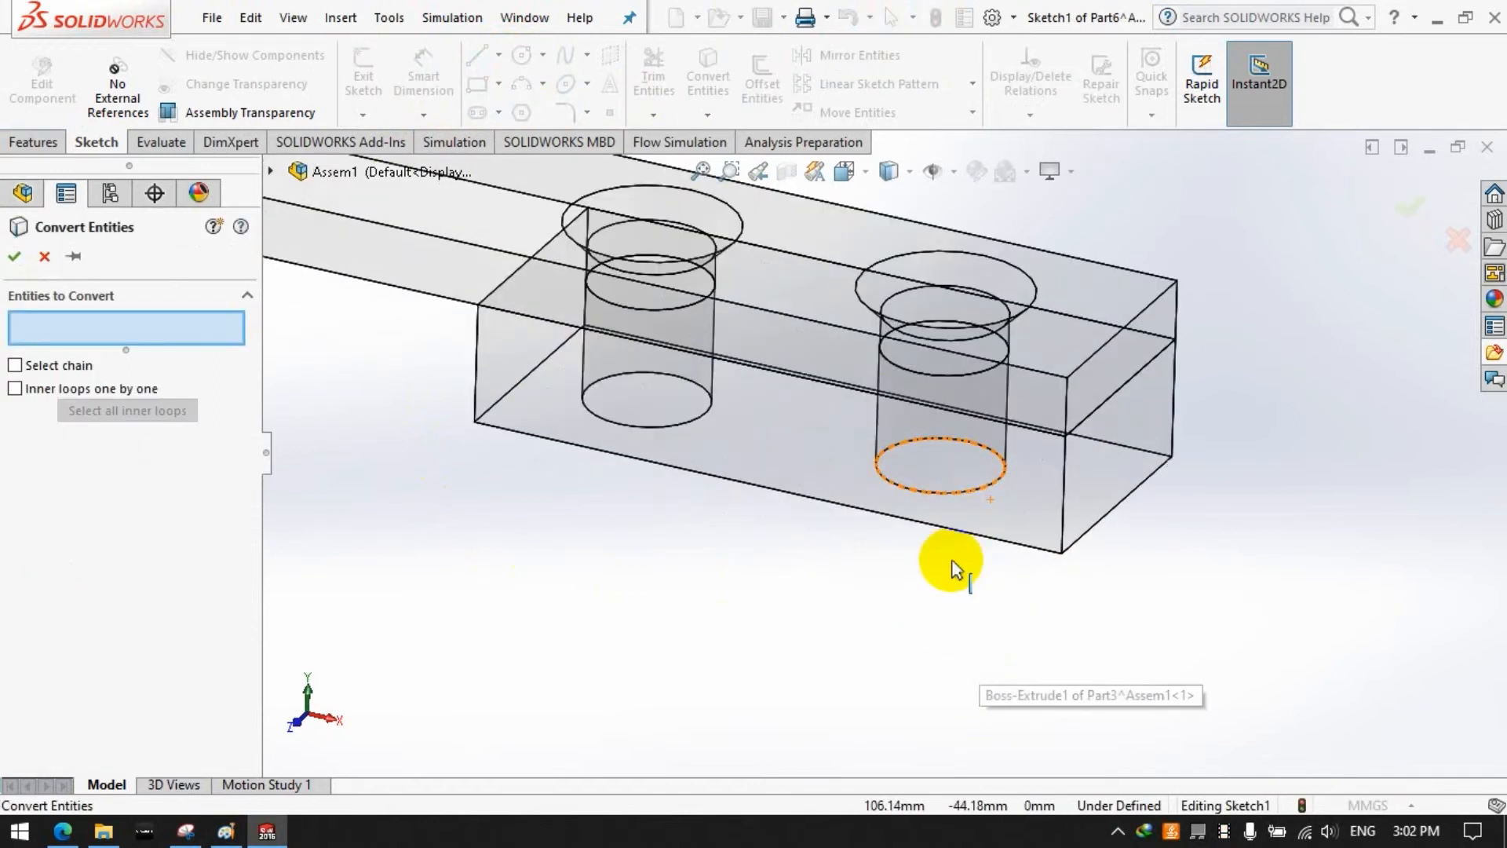
{"action": "left_click", "coordinate": [898, 305]}
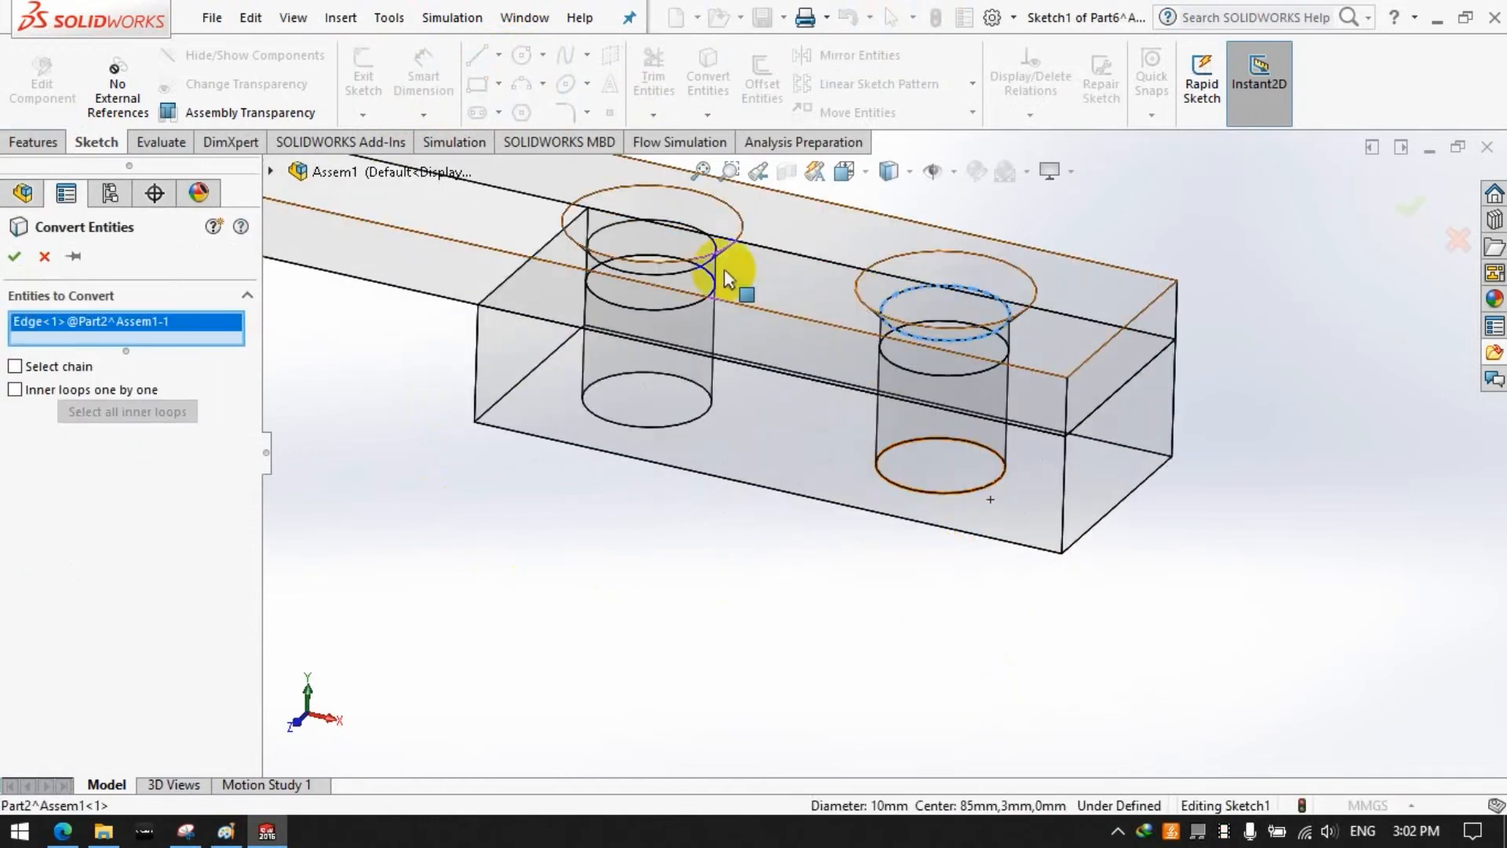
{"action": "left_click", "coordinate": [613, 228]}
{"action": "left_click", "coordinate": [14, 255]}
Step: Extrude the two converted circles 15 mm blind, reversed downward through the leg and block, to form the pin shanks
{"action": "left_click", "coordinate": [34, 142]}
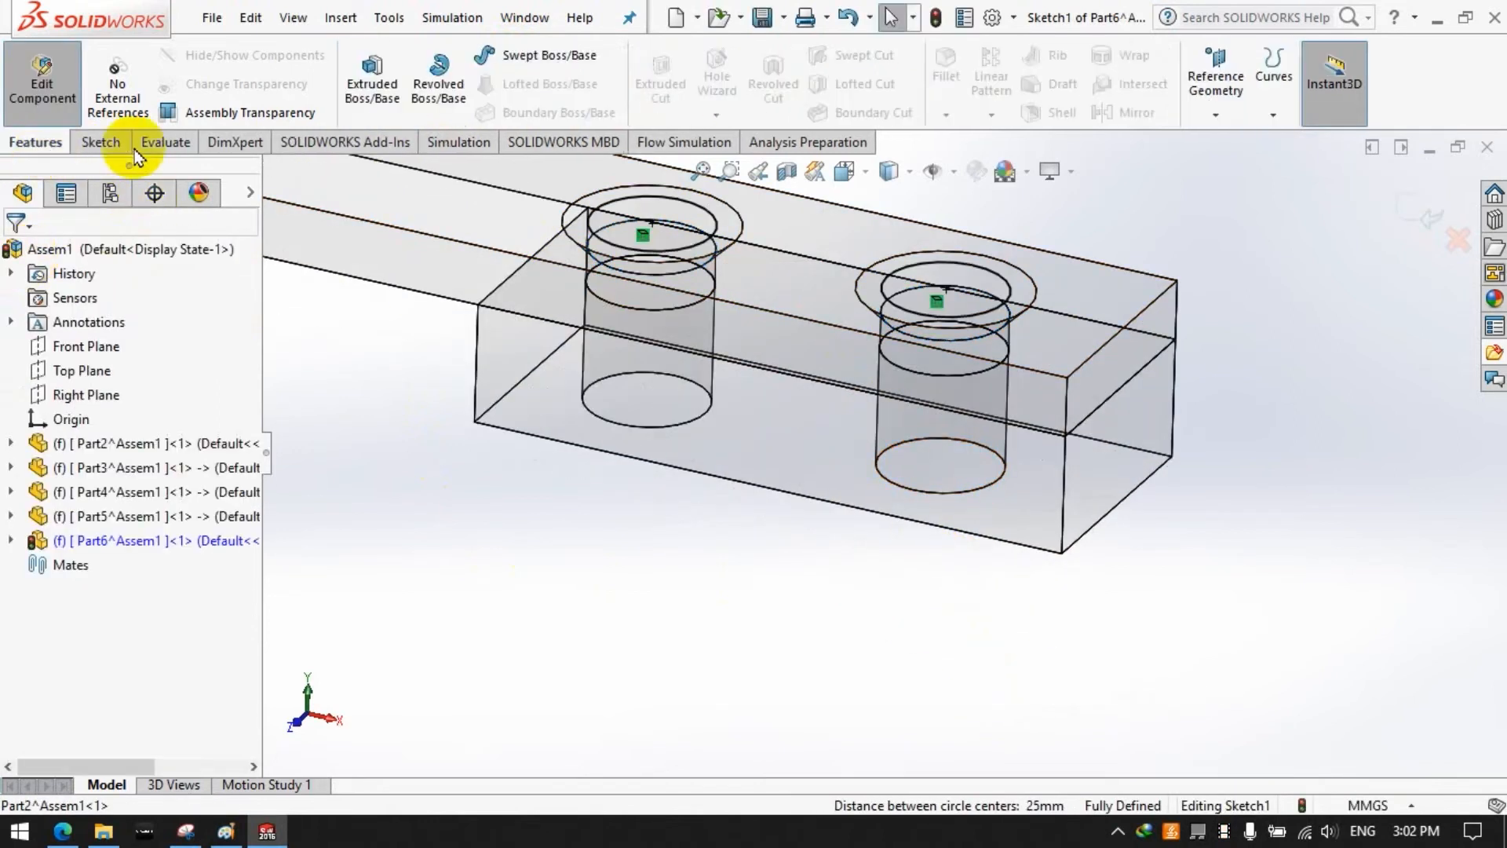
{"action": "left_click", "coordinate": [372, 79]}
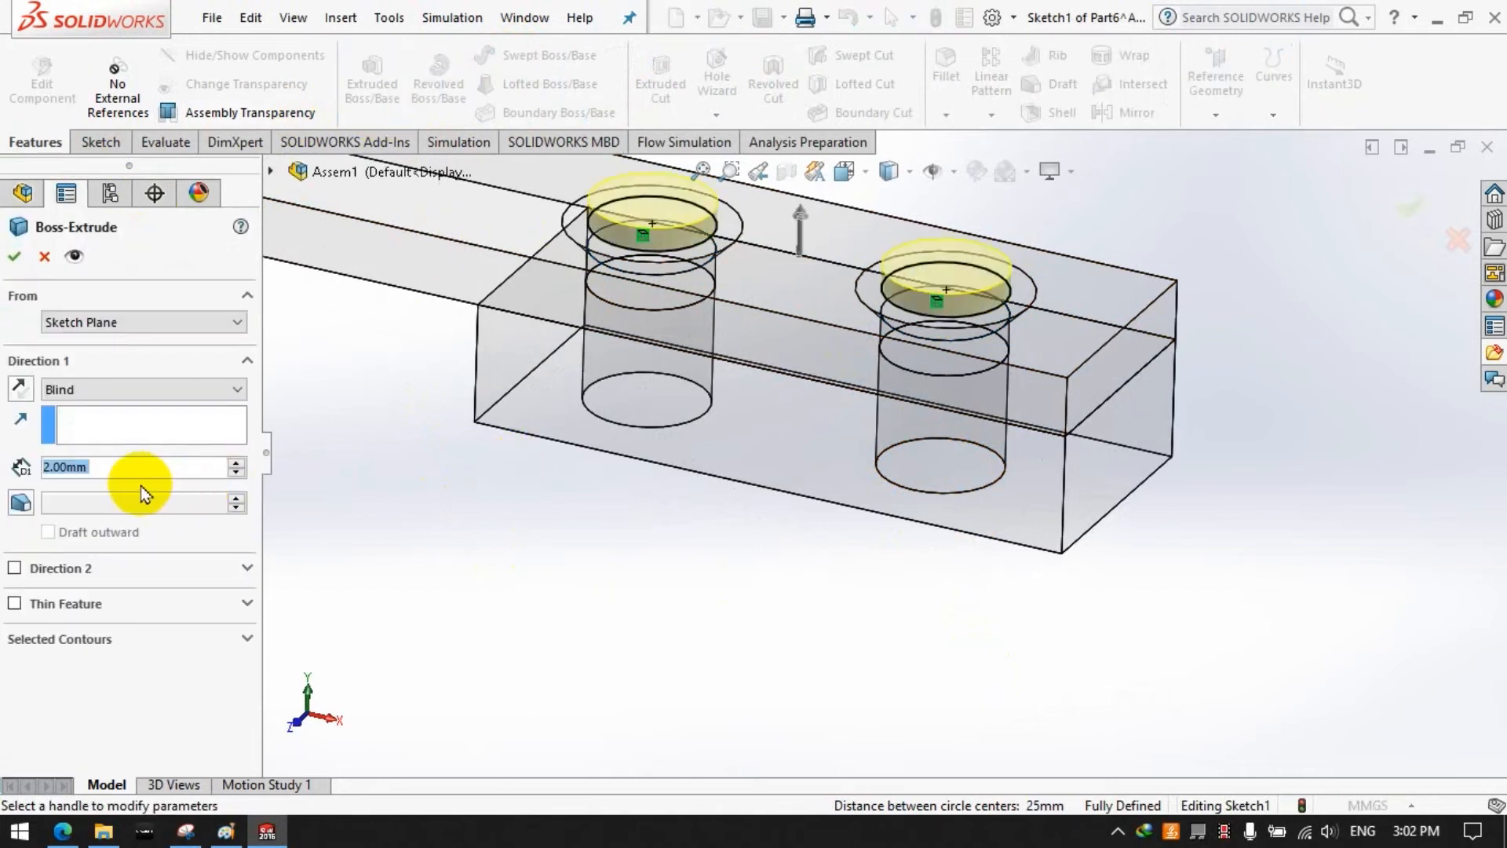
{"action": "type", "text": "15"}
{"action": "key", "text": "Return"}
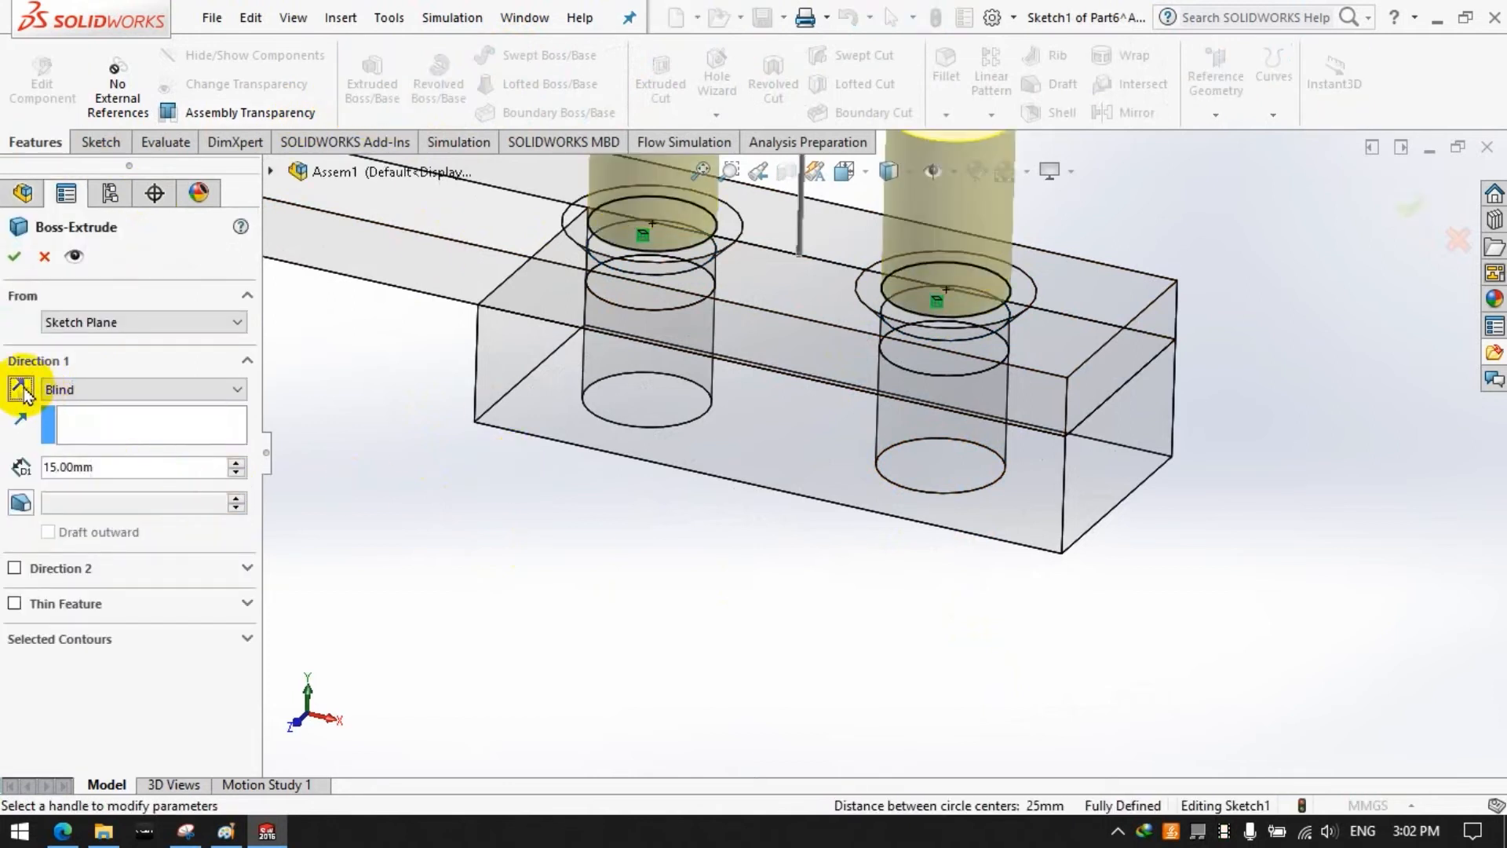
{"action": "left_click", "coordinate": [20, 388]}
{"action": "left_click", "coordinate": [13, 260]}
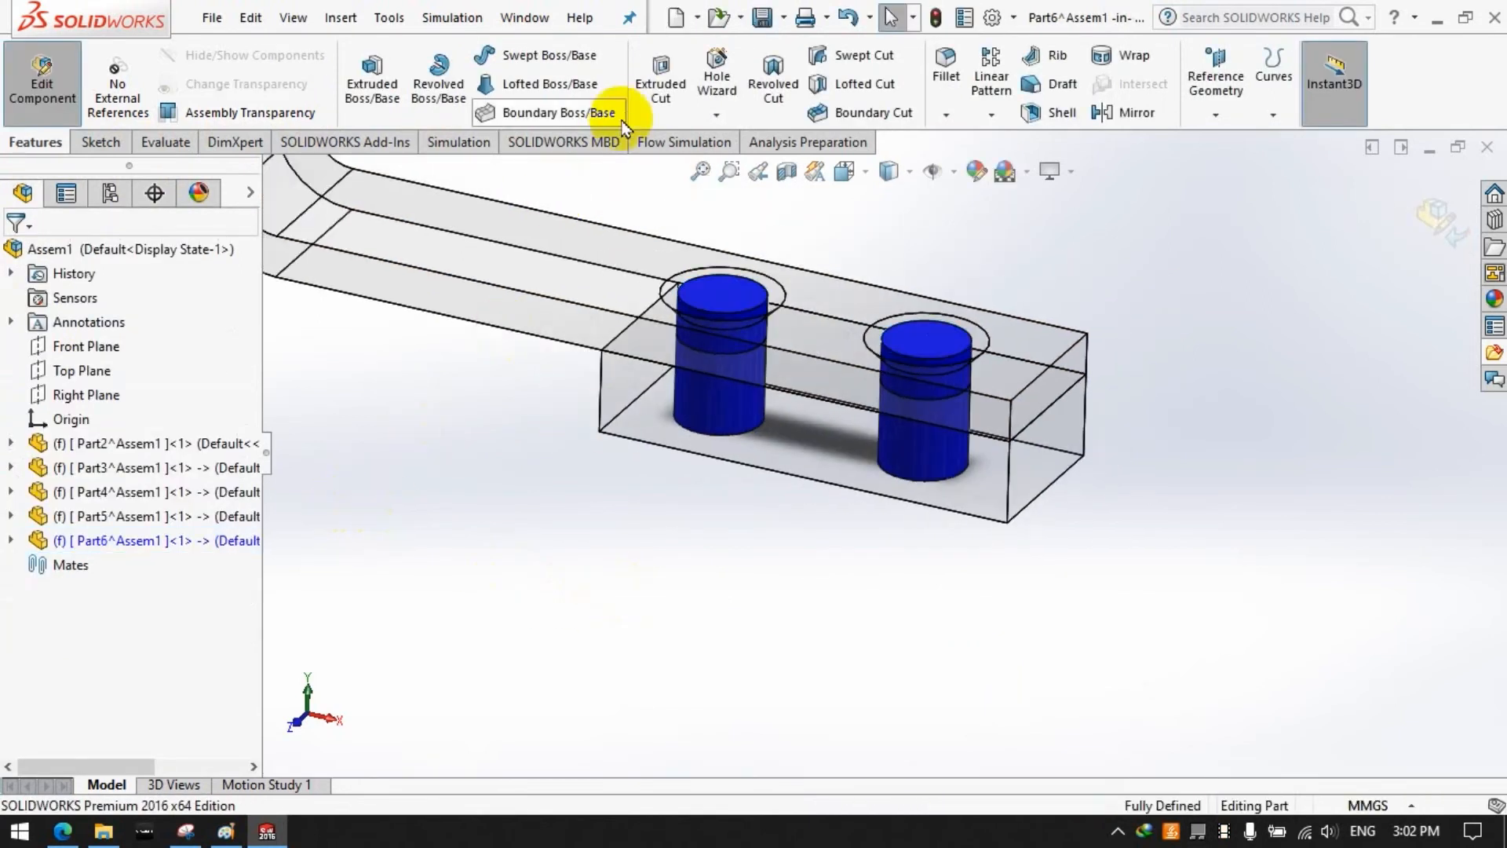
Step: Start a sketch level with the shanks' upper ends and convert the two larger chamfer edges of the leg's holes
{"action": "left_click", "coordinate": [372, 75]}
{"action": "left_click", "coordinate": [98, 369]}
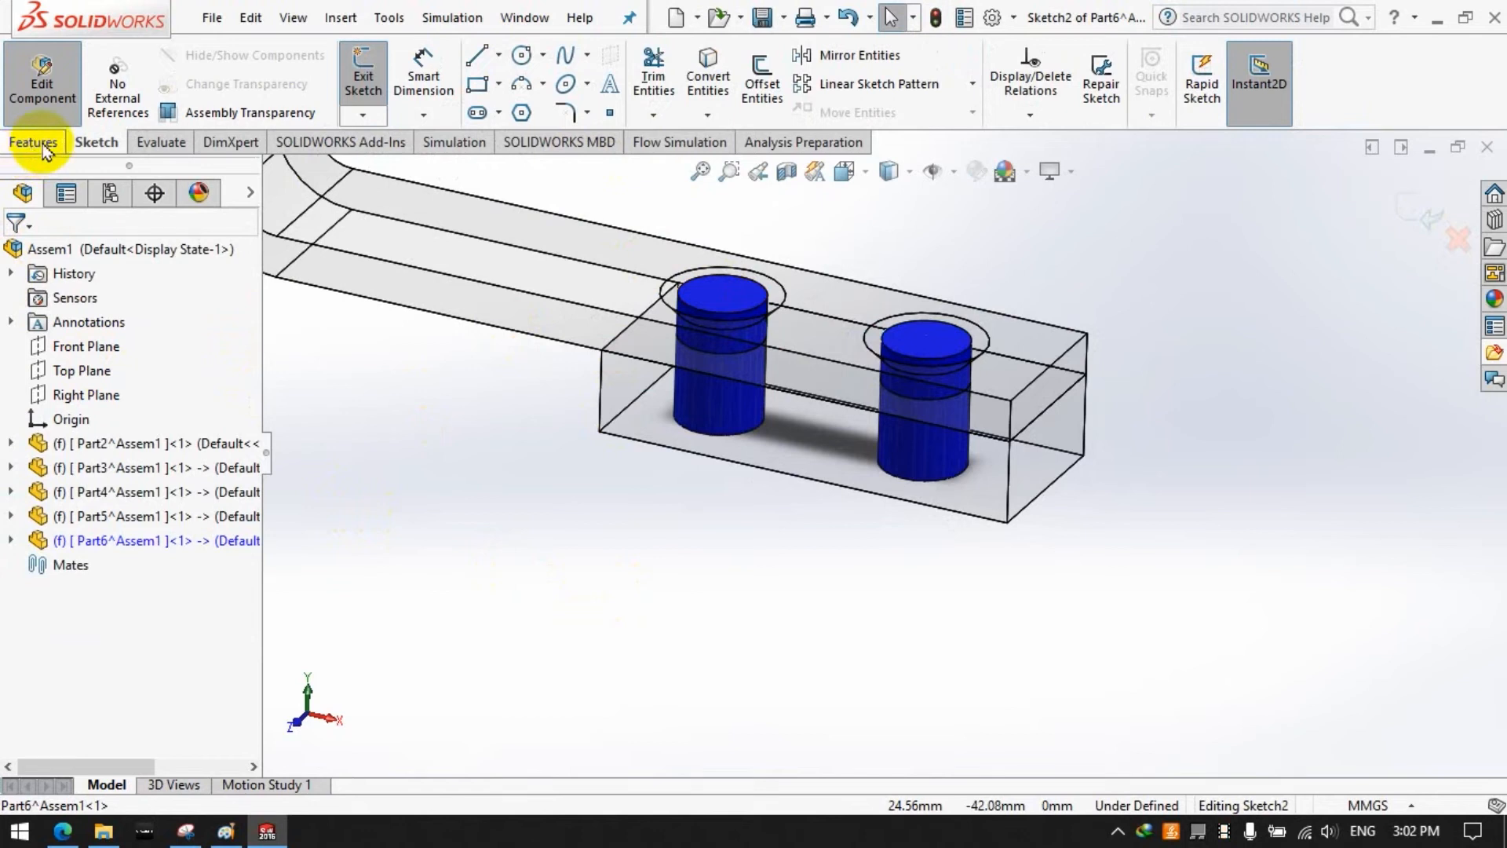
{"action": "left_click", "coordinate": [708, 79]}
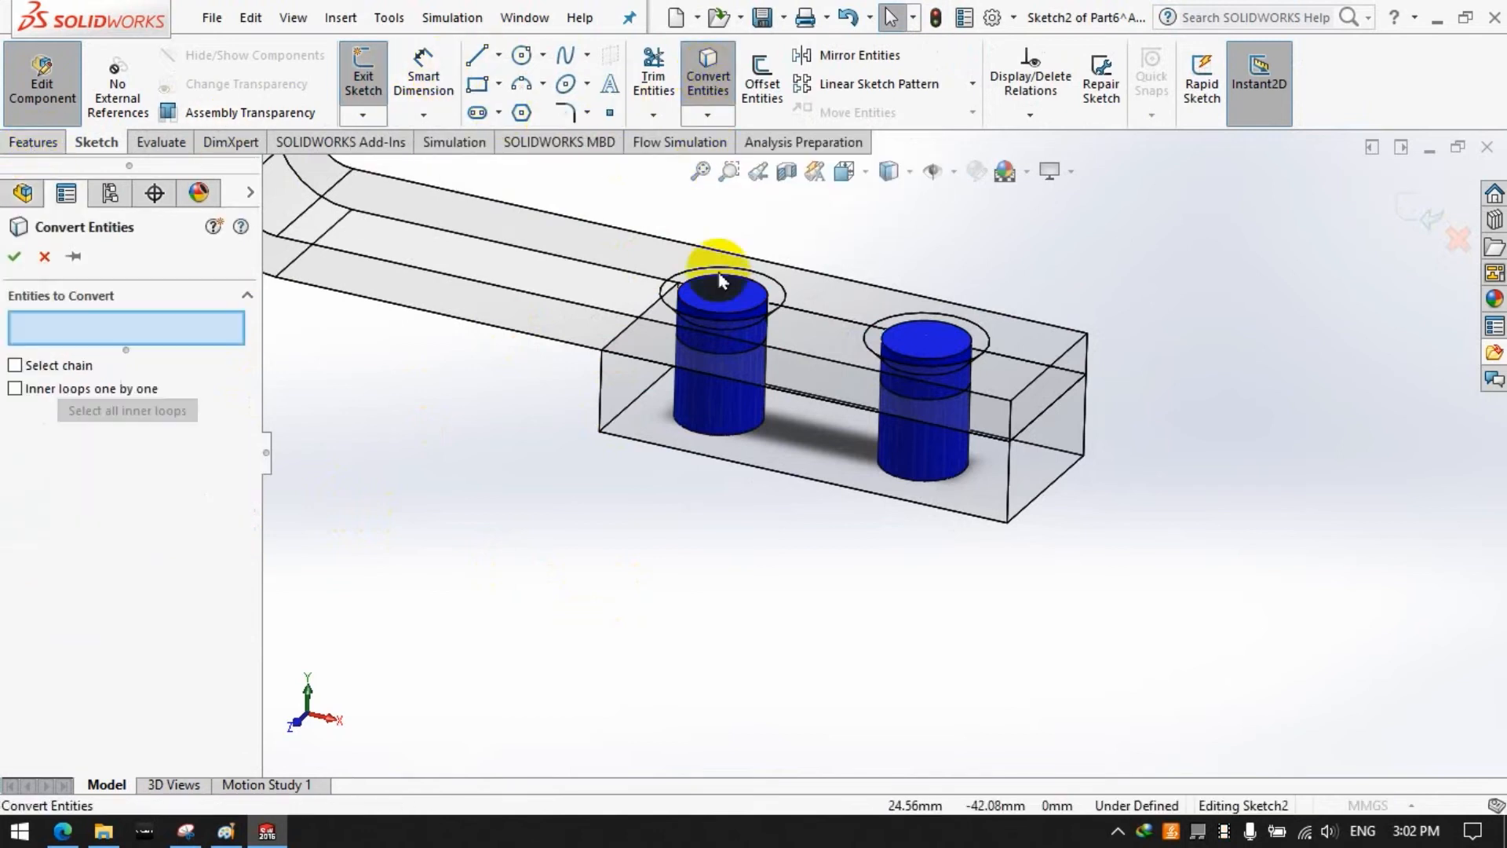
{"action": "left_click", "coordinate": [664, 292]}
{"action": "left_click", "coordinate": [912, 325]}
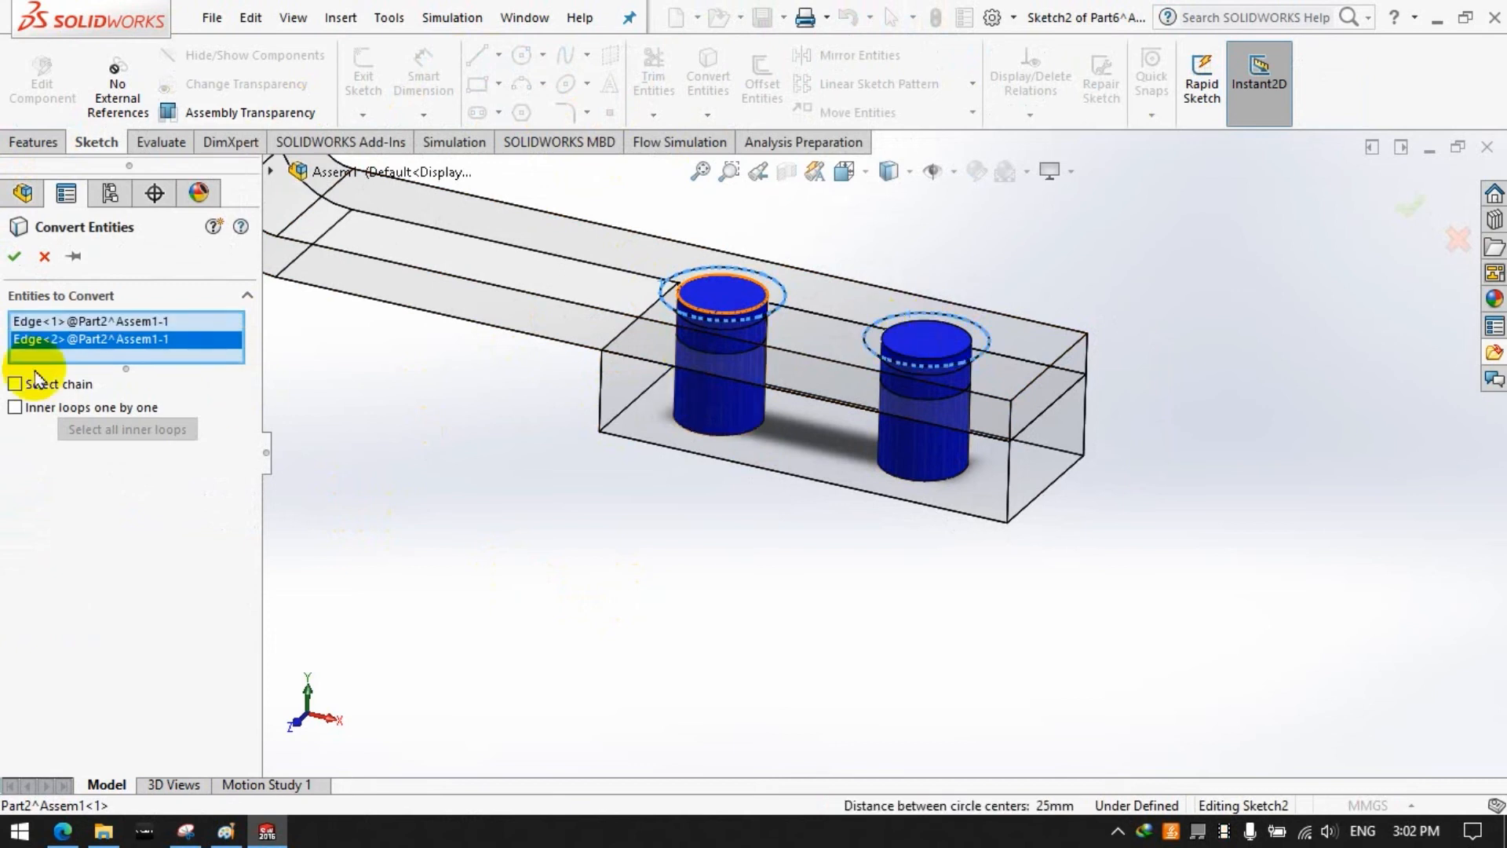
{"action": "left_click", "coordinate": [12, 261]}
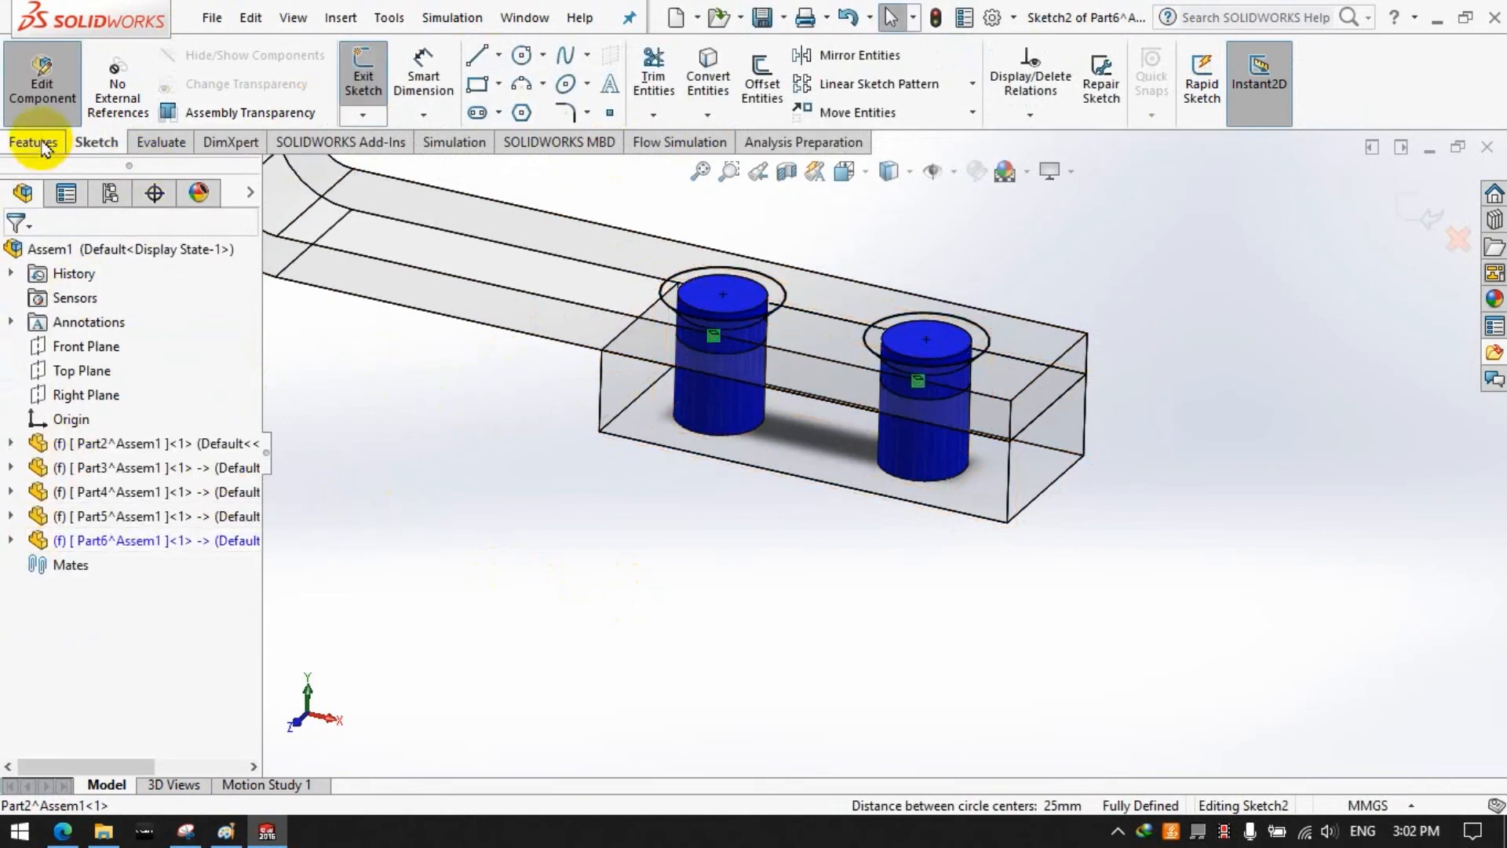
Step: Extrude the two larger circles 2 mm blind upward from the horizontal leg to form the pin heads, merging the result
{"action": "left_click", "coordinate": [33, 142]}
{"action": "left_click", "coordinate": [391, 88]}
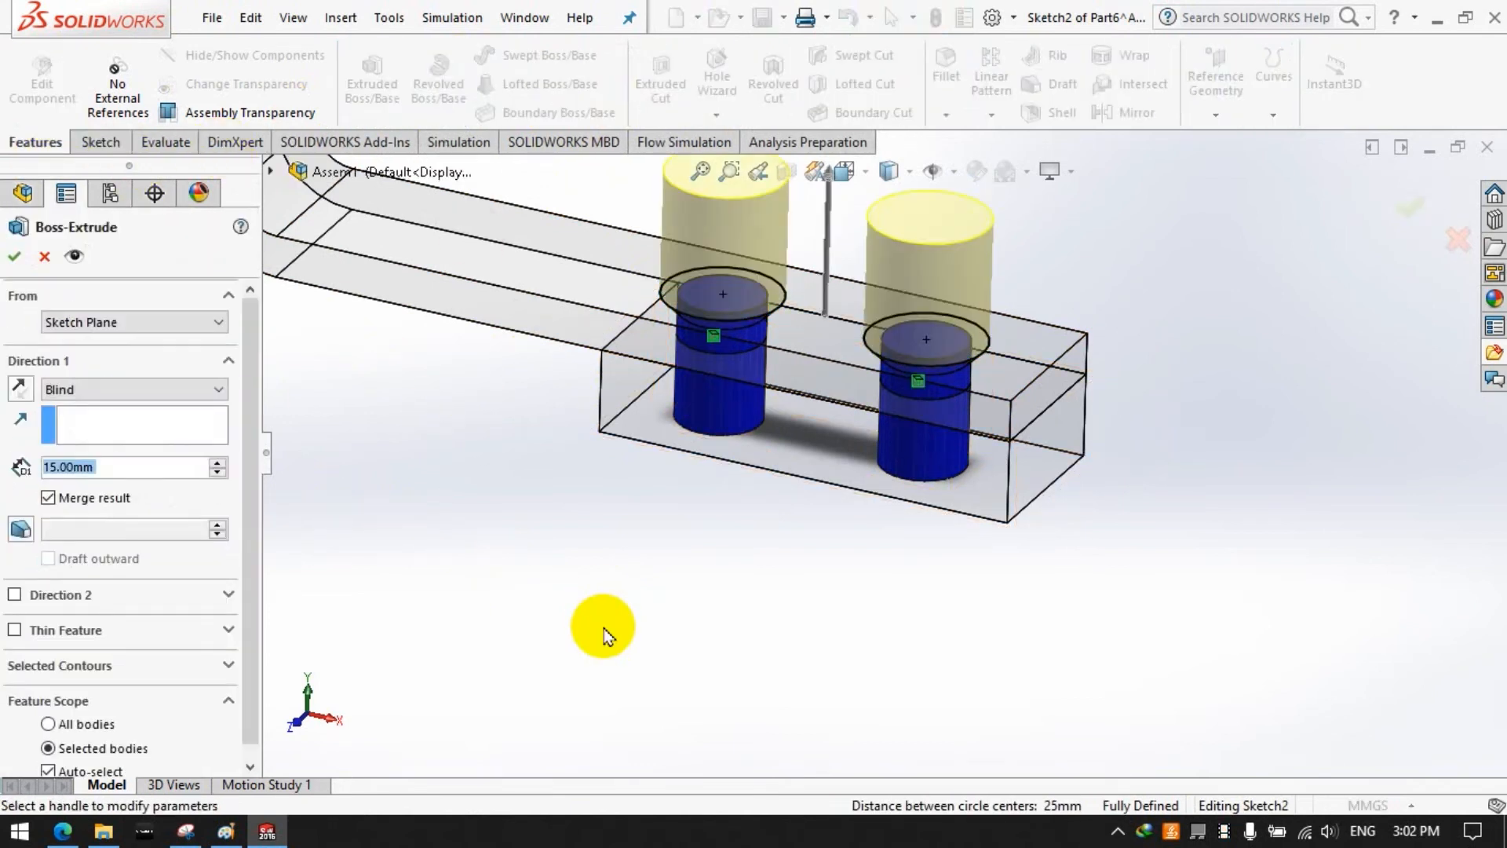
{"action": "type", "text": "2"}
{"action": "key", "text": "Return"}
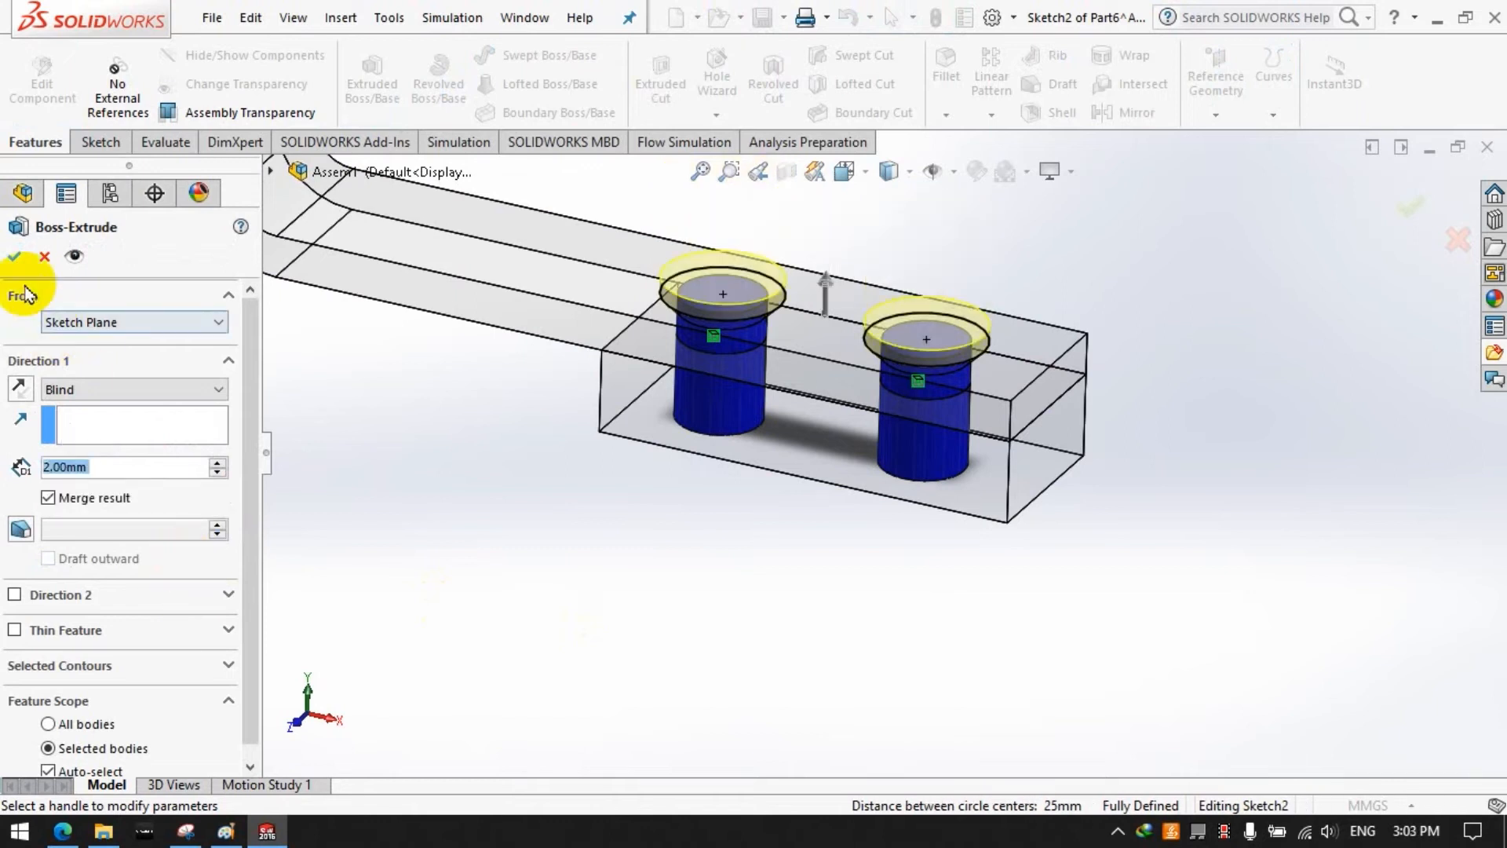
{"action": "left_click", "coordinate": [14, 256]}
Step: Chamfer the shank-to-head edge of the pin nearer the bend by 2 mm at 45 degrees
{"action": "left_click", "coordinate": [946, 115]}
{"action": "left_click", "coordinate": [981, 166]}
{"action": "middle_click_drag", "start_coordinate": [954, 201], "coordinate": [789, 320]}
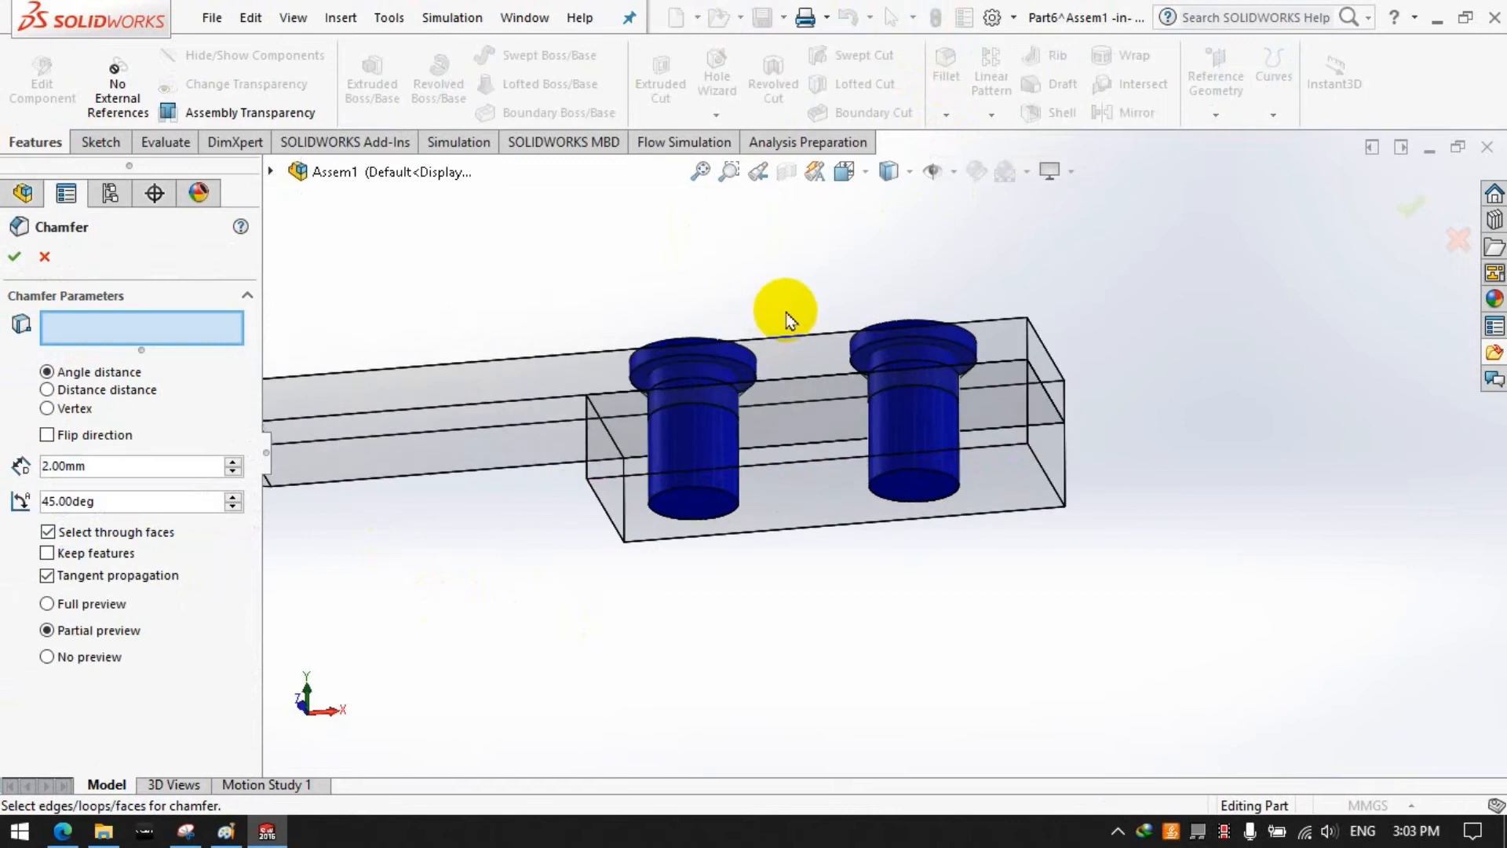
{"action": "left_click", "coordinate": [711, 372]}
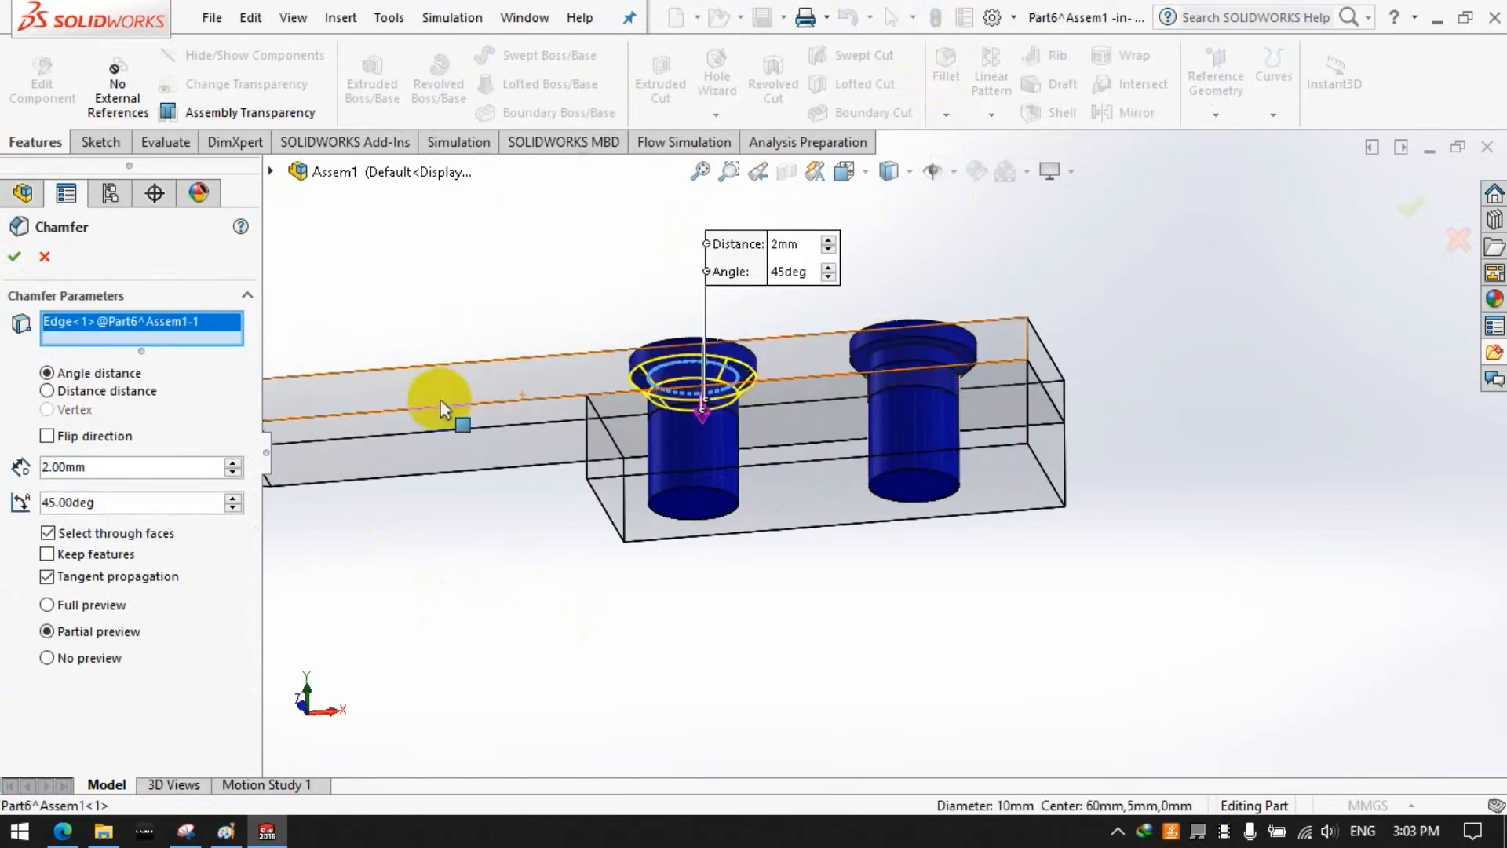
{"action": "left_click", "coordinate": [14, 256]}
Step: Chamfer the shank-to-head edge of the pin nearer the leg's free end by 2 mm at 45 degrees
{"action": "left_click", "coordinate": [946, 115]}
{"action": "left_click", "coordinate": [969, 165]}
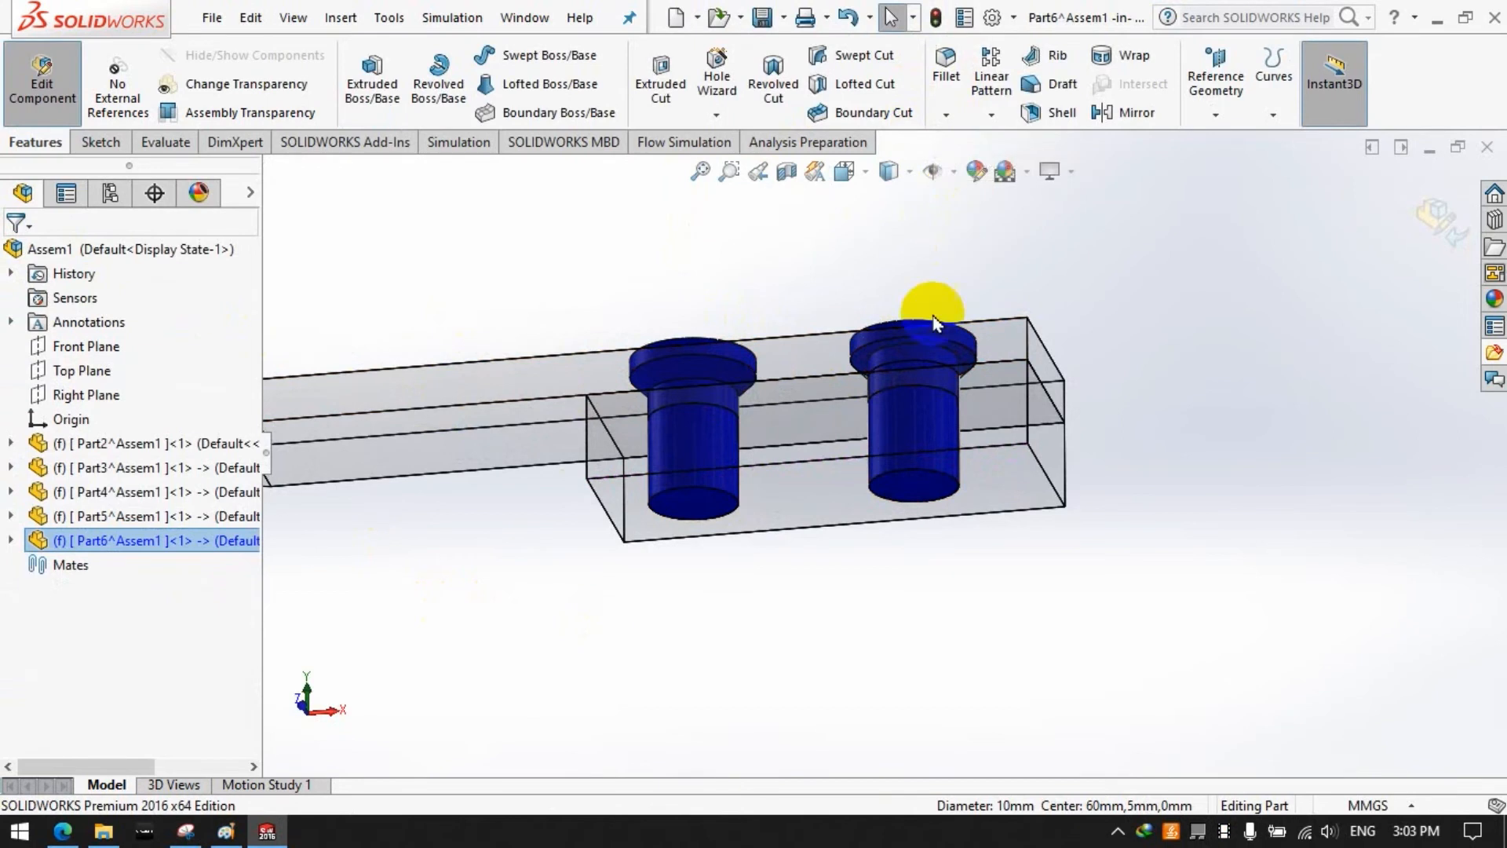
{"action": "left_click", "coordinate": [891, 356]}
{"action": "left_click", "coordinate": [220, 475]}
{"action": "left_click", "coordinate": [14, 257]}
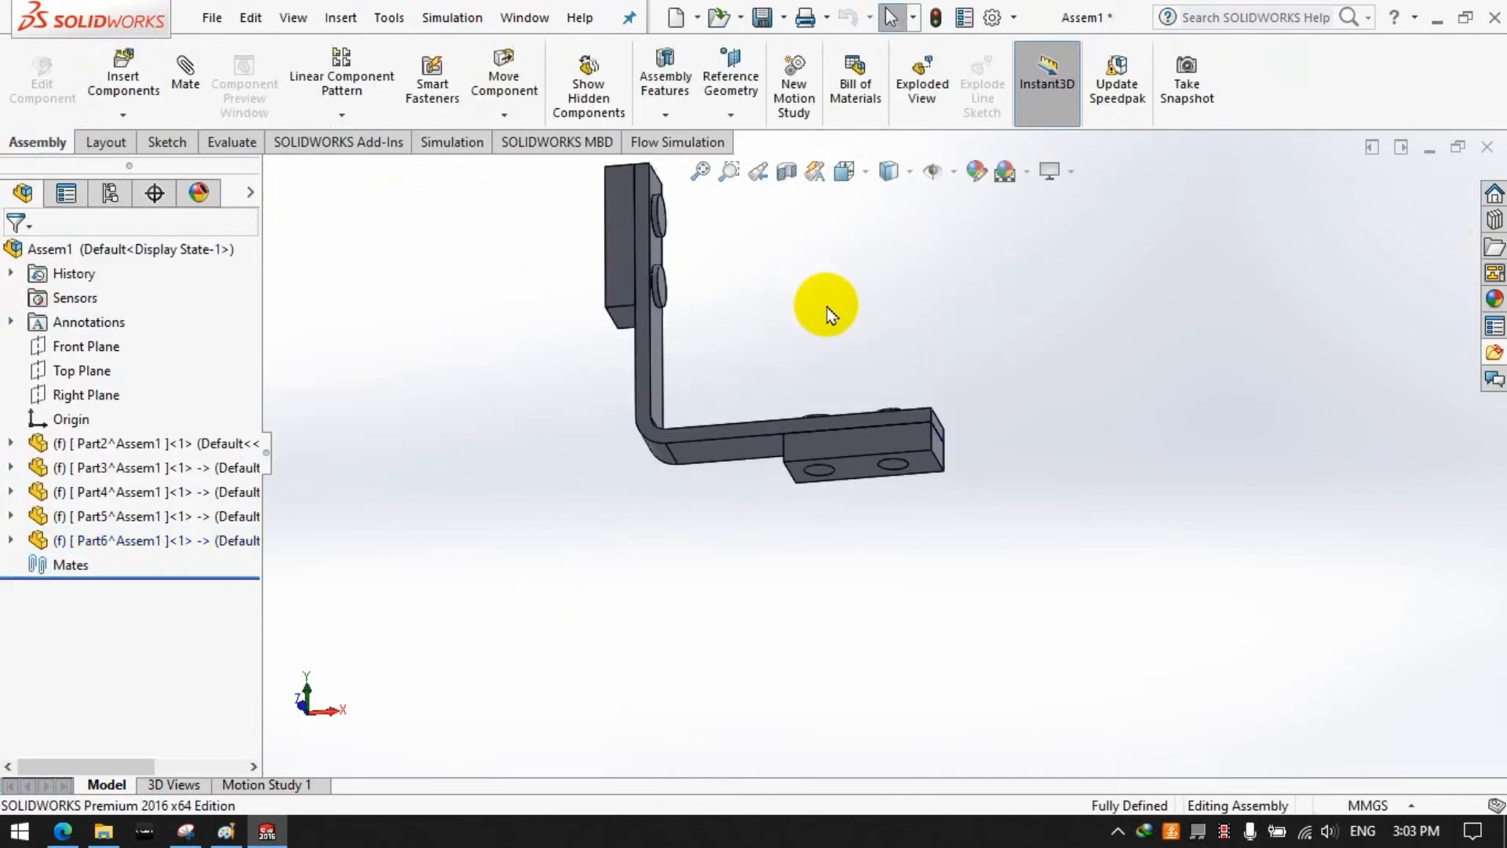
Step: Examine the fit of the pins in the bracket and blocks with a planar section view through the Front Plane
{"action": "middle_click_drag", "start_coordinate": [817, 310], "coordinate": [768, 276]}
{"action": "left_click", "coordinate": [786, 171]}
{"action": "middle_click_drag", "start_coordinate": [718, 497], "coordinate": [764, 593]}
{"action": "scroll", "coordinate": [838, 459], "scroll_direction": "down", "scroll_amount": 7}
{"action": "scroll", "coordinate": [808, 390], "scroll_direction": "up", "scroll_amount": 7}
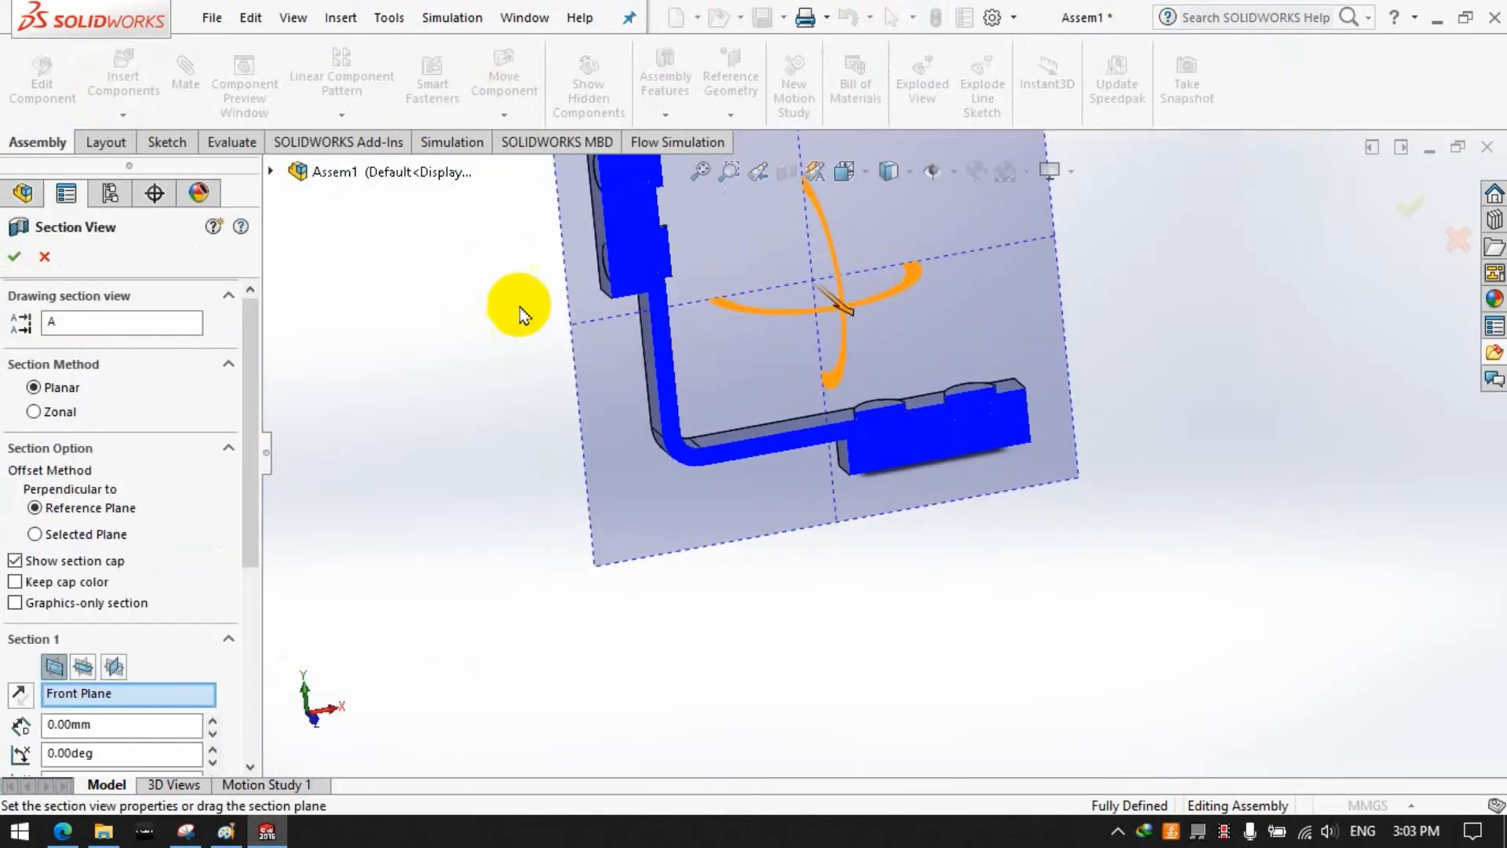
{"action": "left_click", "coordinate": [45, 258]}
{"action": "scroll", "coordinate": [908, 411], "scroll_direction": "up", "scroll_amount": 3}
{"action": "middle_click_drag", "start_coordinate": [909, 410], "coordinate": [820, 471]}
{"action": "scroll", "coordinate": [913, 398], "scroll_direction": "down", "scroll_amount": 3}
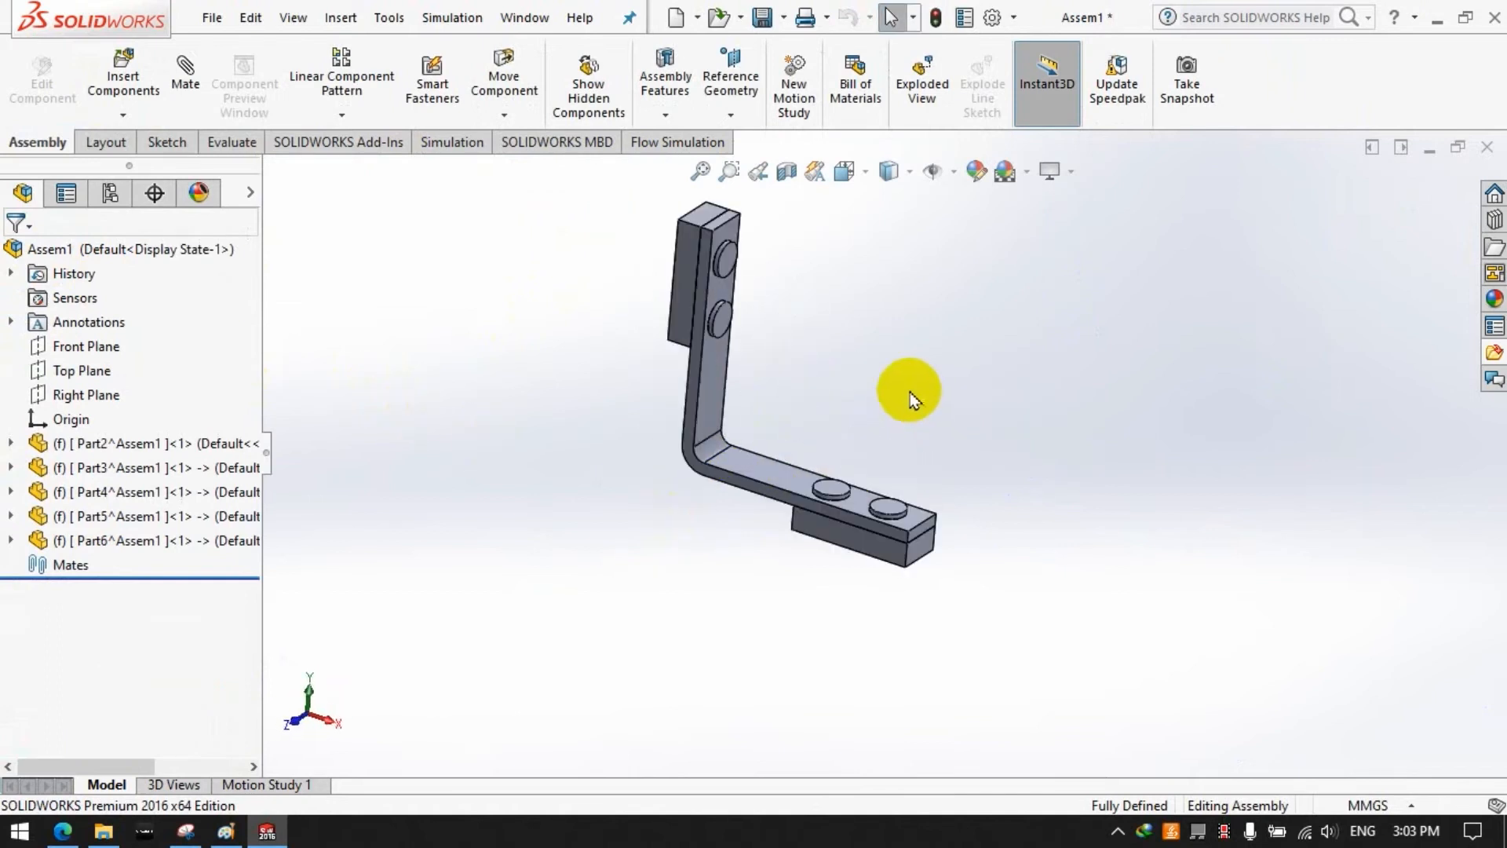
Step: Create a new Static simulation study named Static 1
{"action": "left_click", "coordinate": [455, 143]}
{"action": "left_click", "coordinate": [29, 116]}
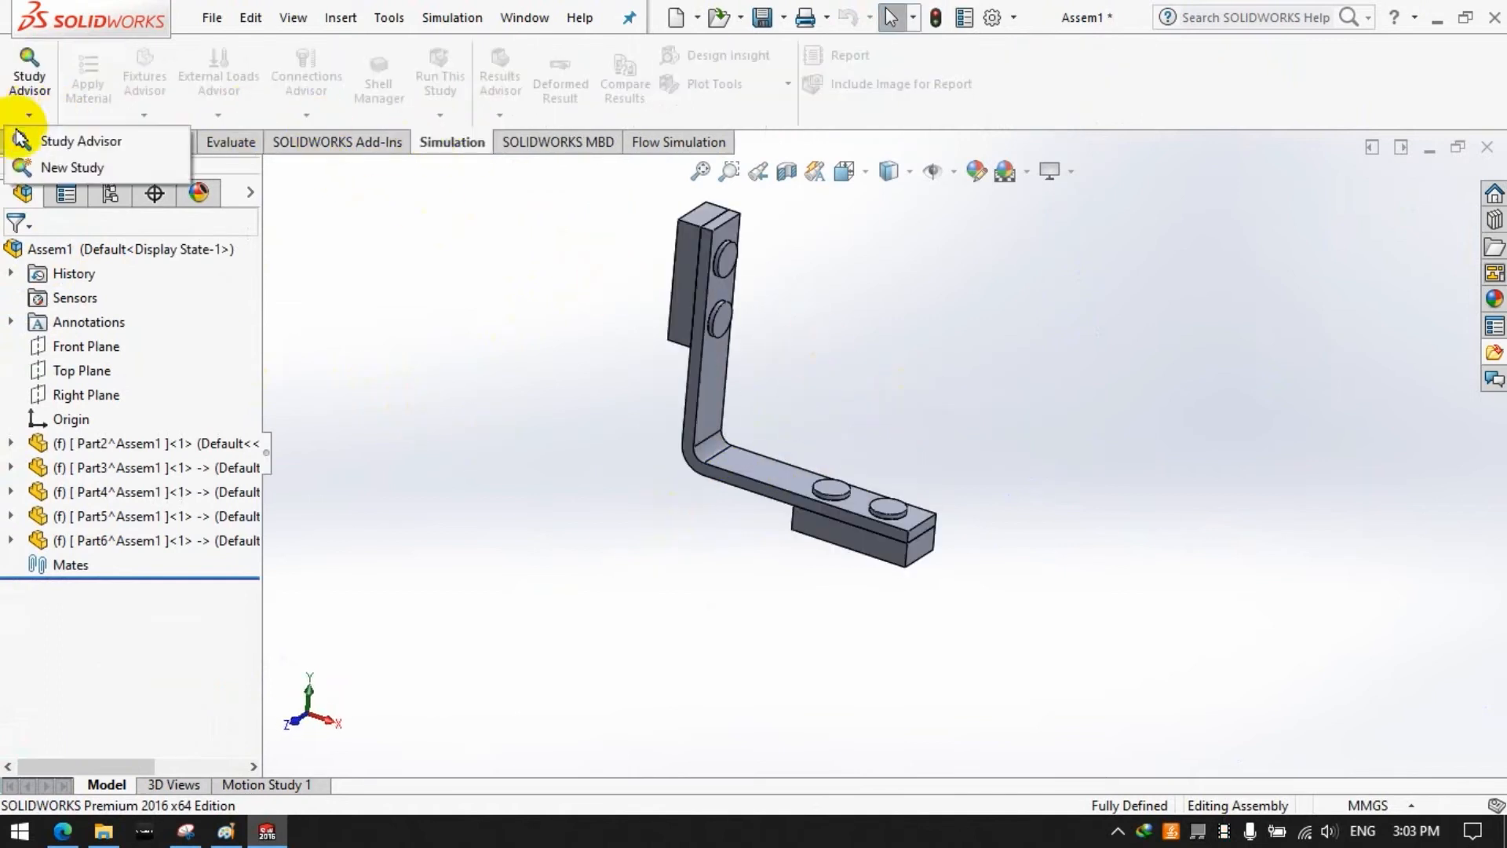
{"action": "left_click", "coordinate": [47, 164]}
{"action": "left_click", "coordinate": [14, 256]}
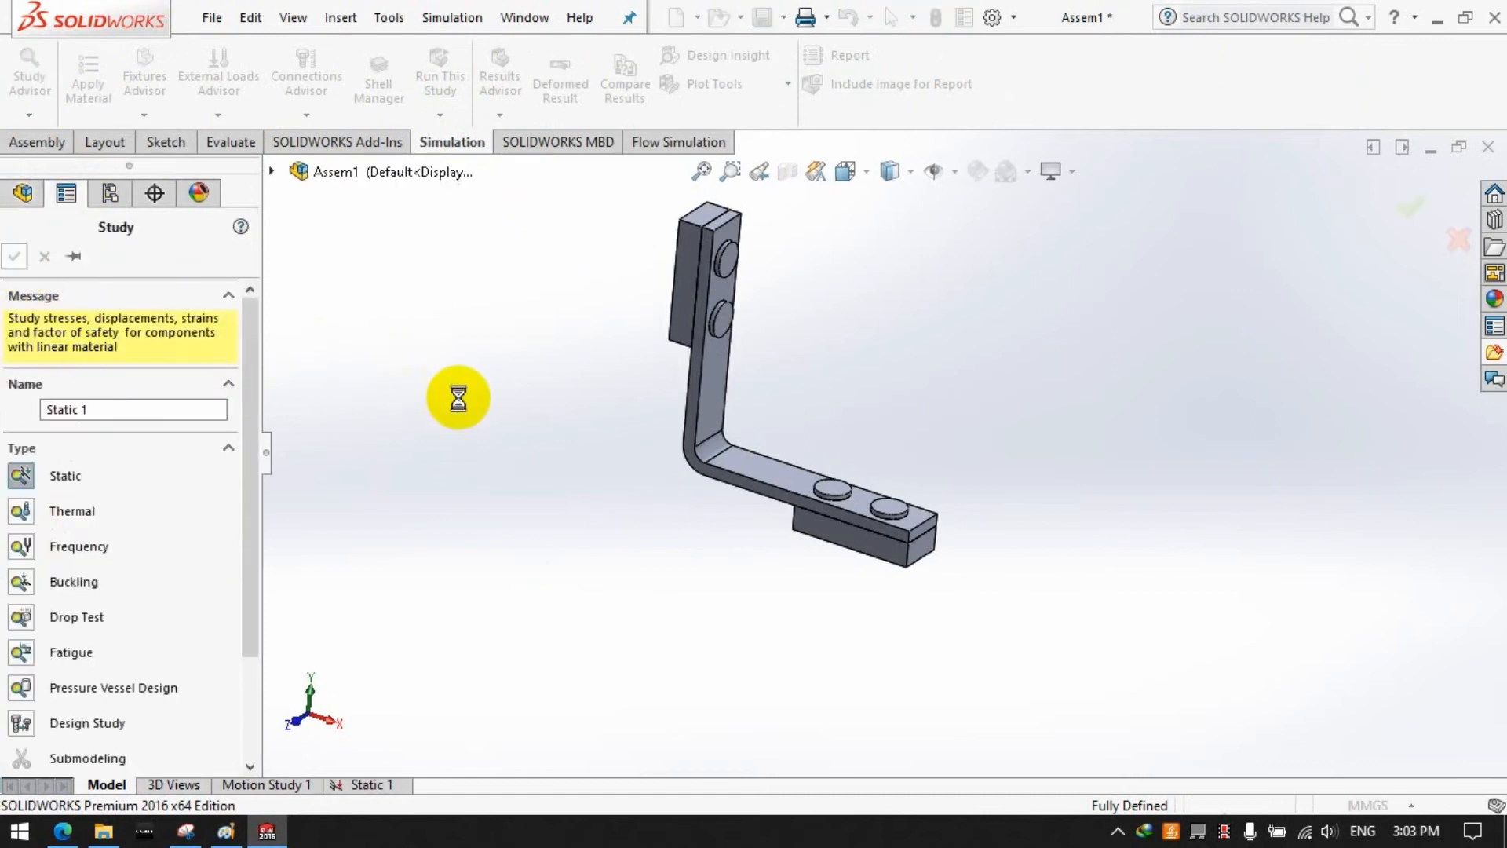
Step: Apply Gray Cast Iron from the Iron category to all parts in the study
{"action": "left_click", "coordinate": [88, 82]}
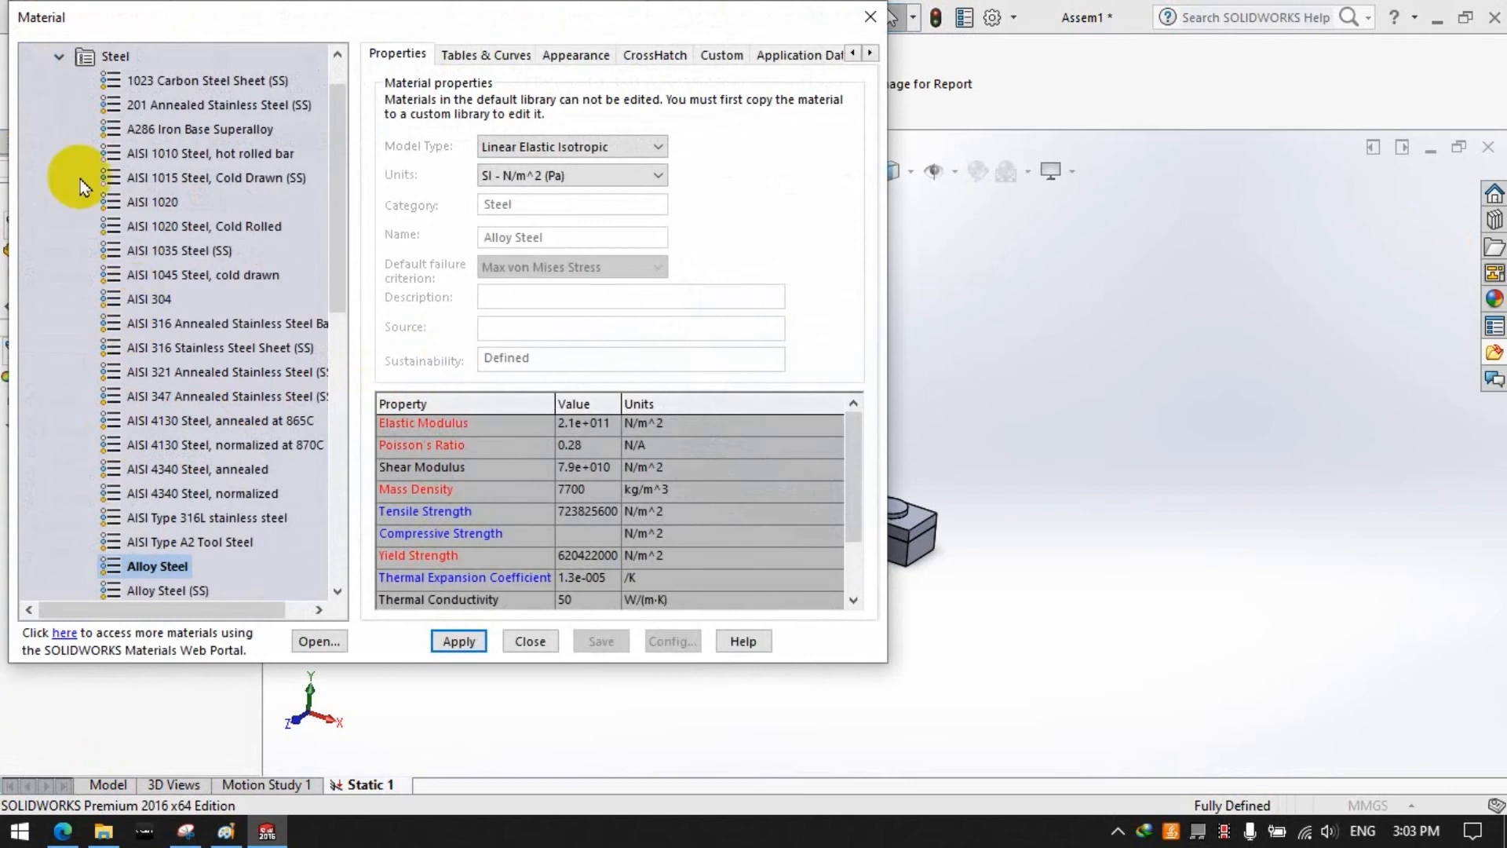
{"action": "left_click", "coordinate": [59, 62]}
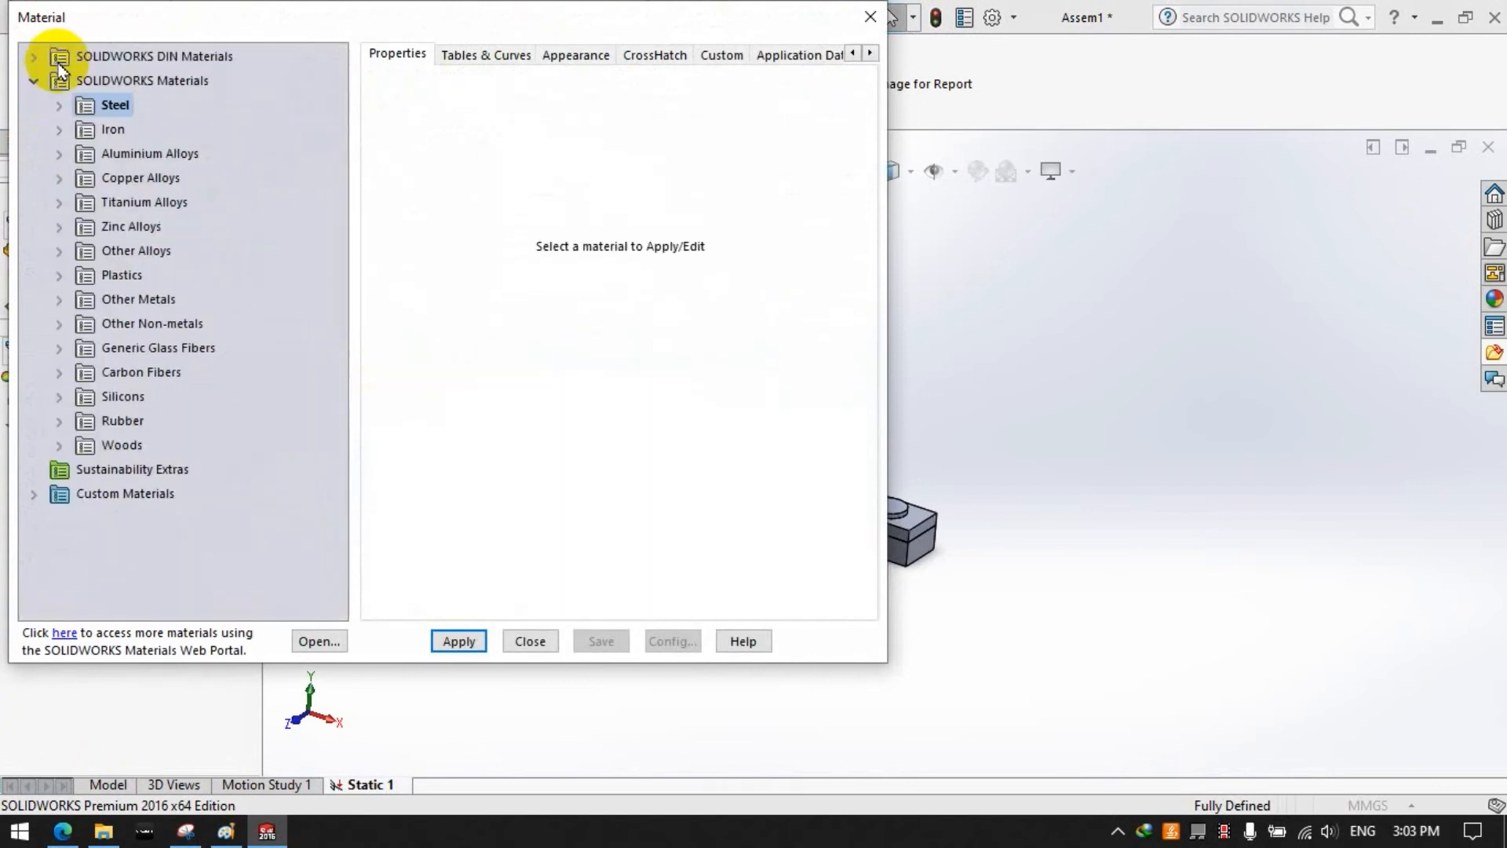
{"action": "double_click", "coordinate": [102, 130]}
{"action": "left_click", "coordinate": [160, 177]}
{"action": "left_click", "coordinate": [160, 202]}
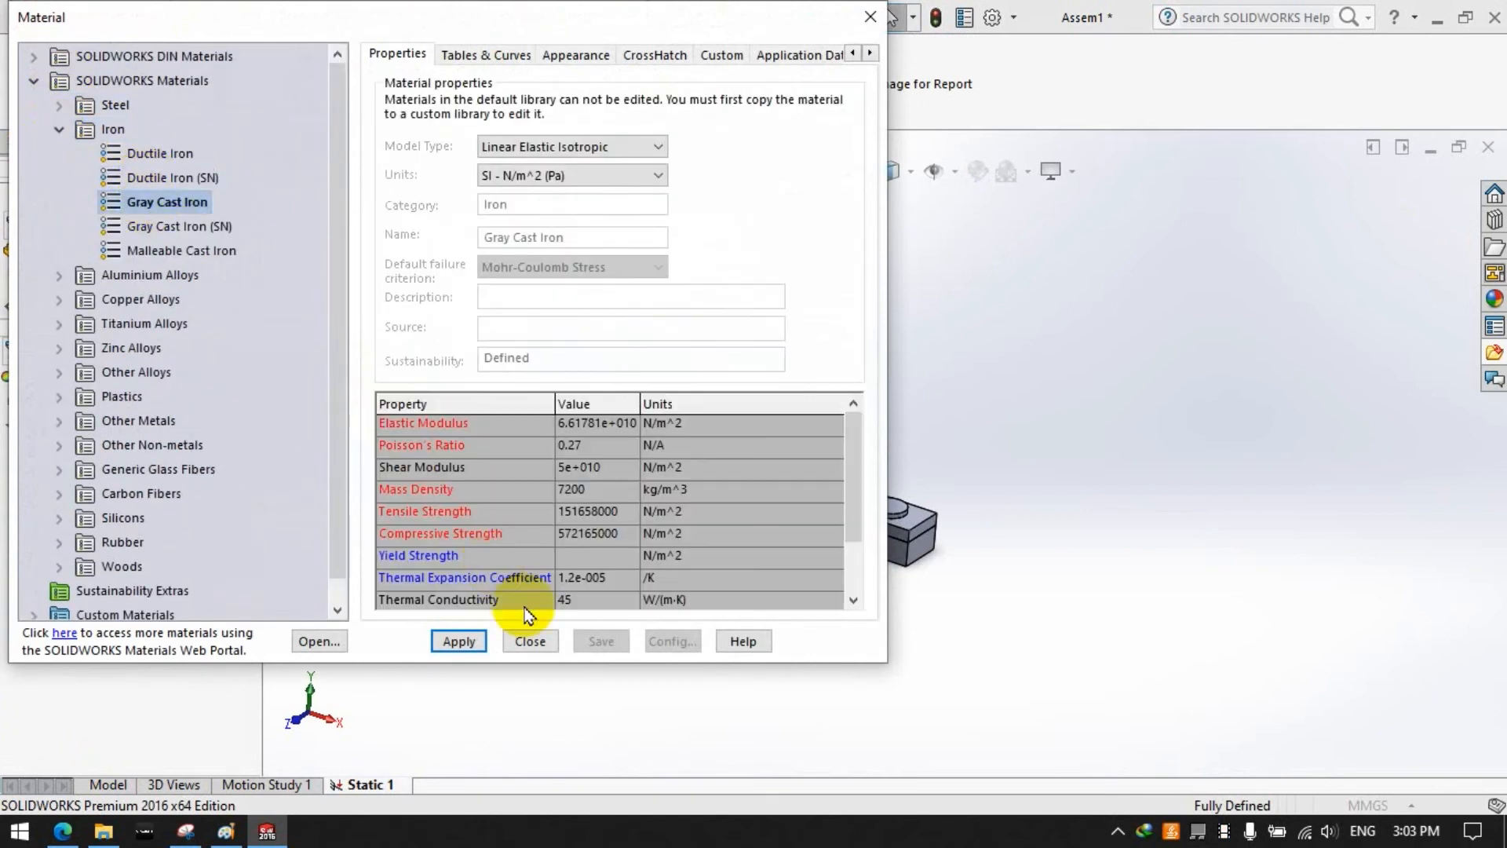
{"action": "left_click", "coordinate": [518, 644]}
Step: Add a Fixed Geometry fixture to the underside face of the block beneath the horizontal leg
{"action": "left_click", "coordinate": [146, 88]}
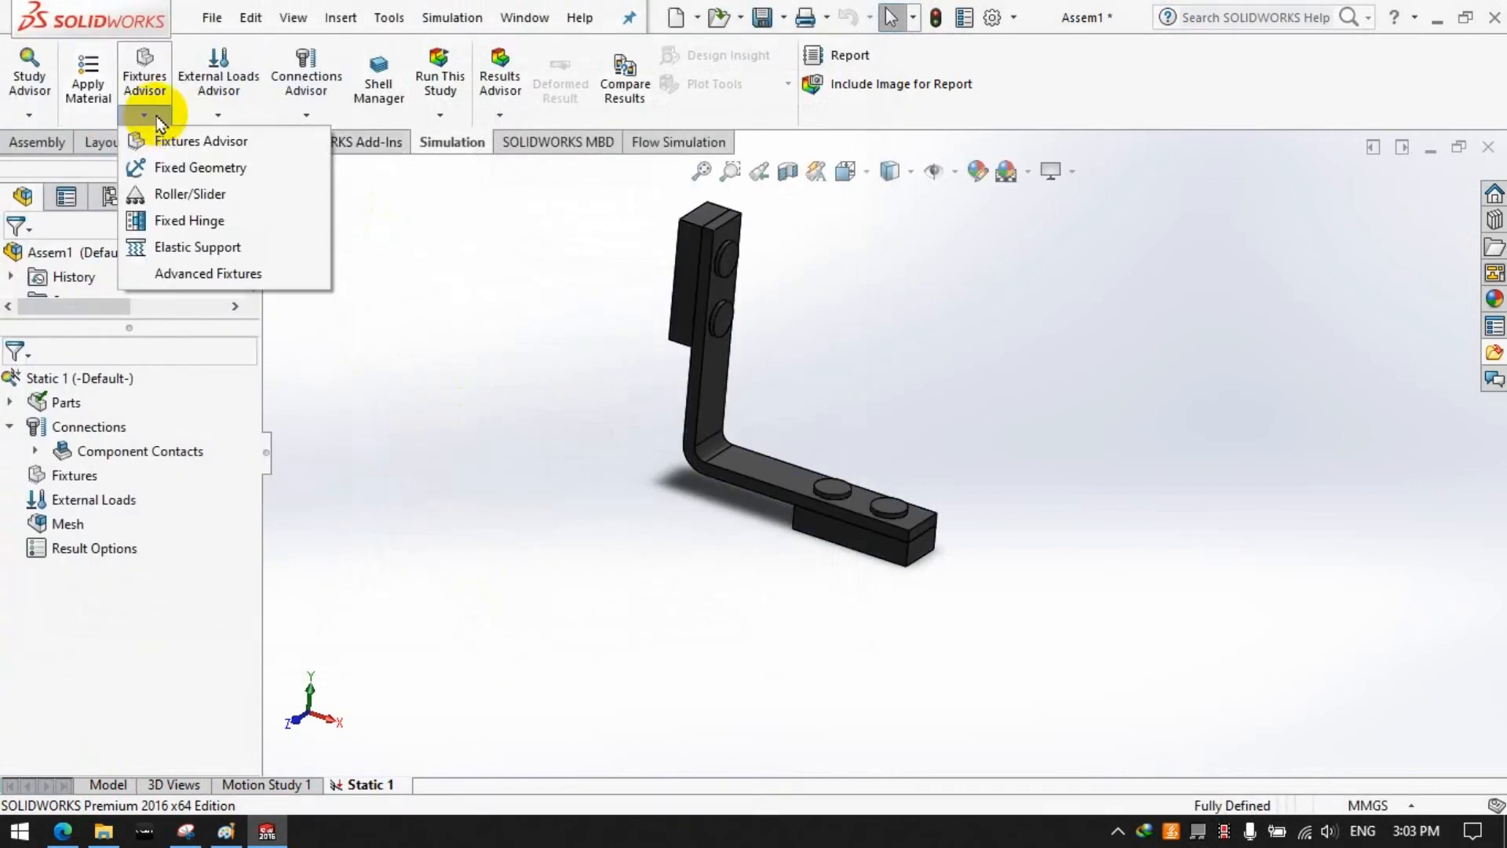
{"action": "left_click", "coordinate": [172, 169]}
{"action": "middle_click_drag", "start_coordinate": [798, 609], "coordinate": [887, 530]}
{"action": "left_click", "coordinate": [887, 530]}
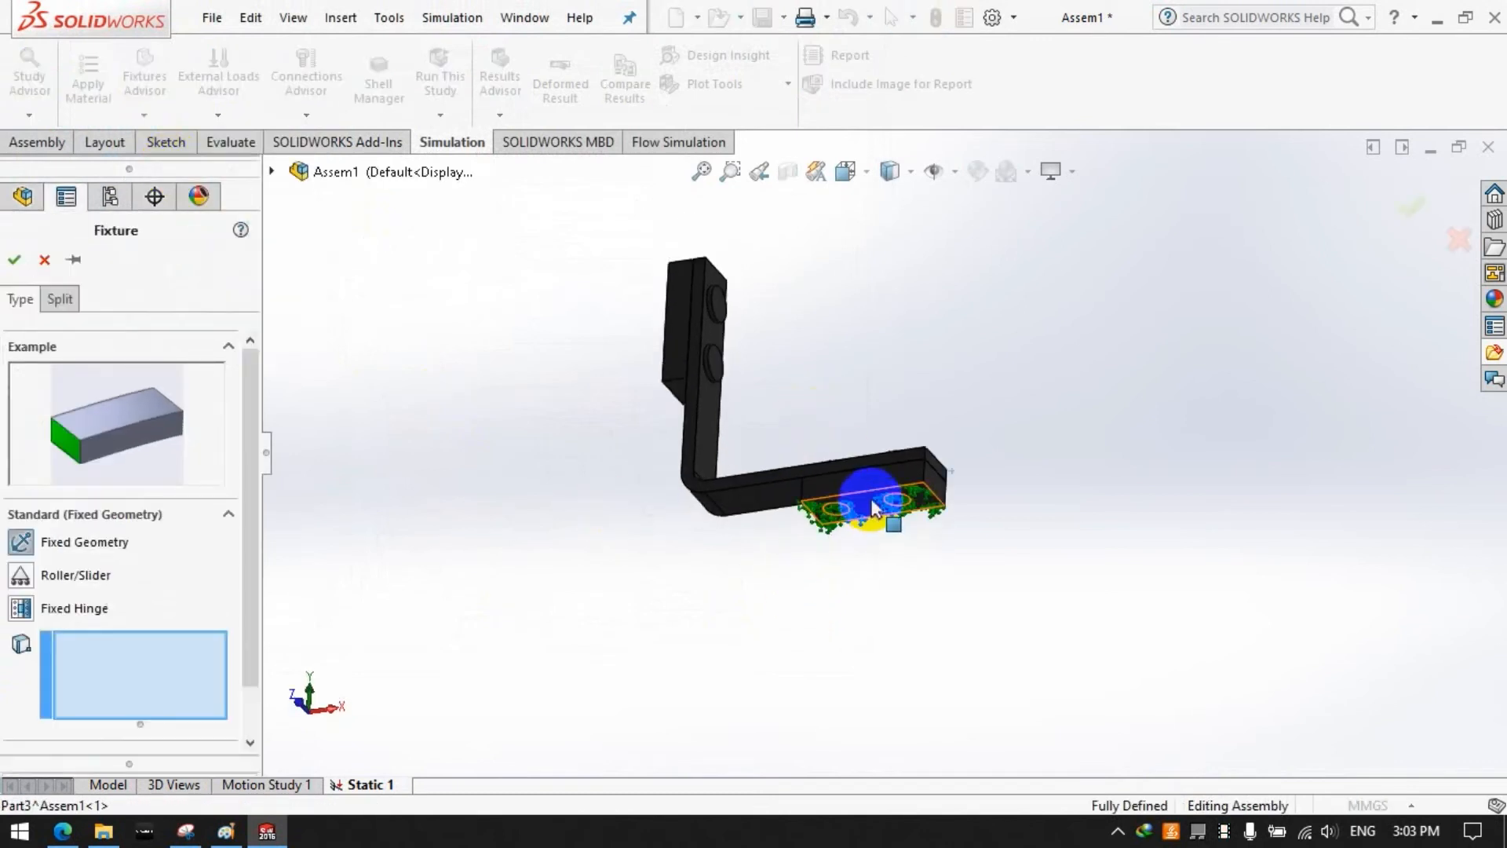
{"action": "left_click", "coordinate": [14, 259]}
{"action": "middle_click_drag", "start_coordinate": [492, 476], "coordinate": [397, 545]}
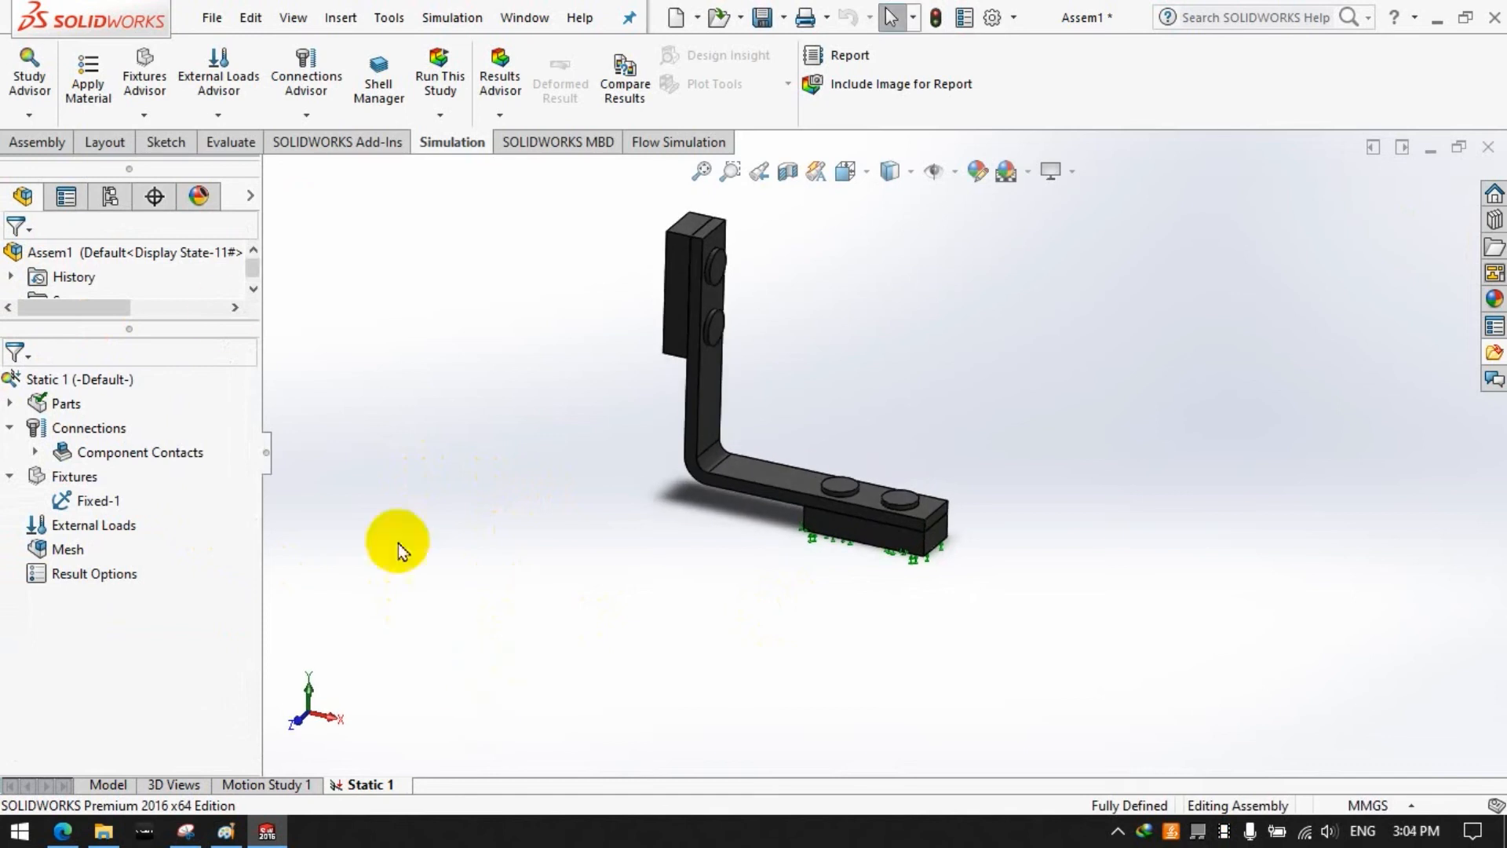
Step: Try to define contact sets automatically for the touching faces of all the assembly's components
{"action": "left_click", "coordinate": [144, 88]}
{"action": "left_click", "coordinate": [216, 115]}
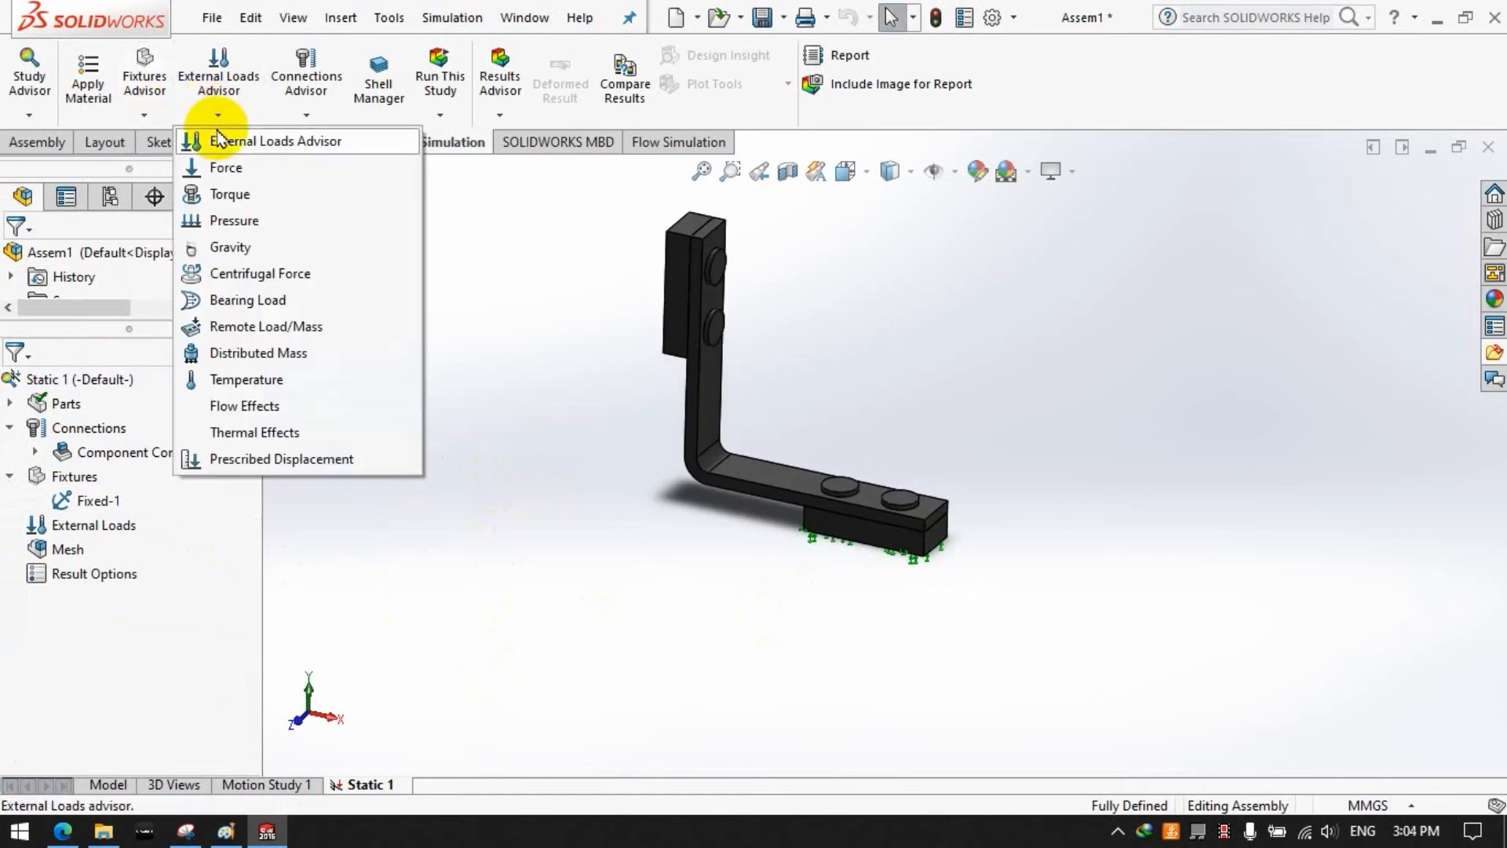
{"action": "left_click", "coordinate": [307, 116]}
{"action": "left_click", "coordinate": [314, 179]}
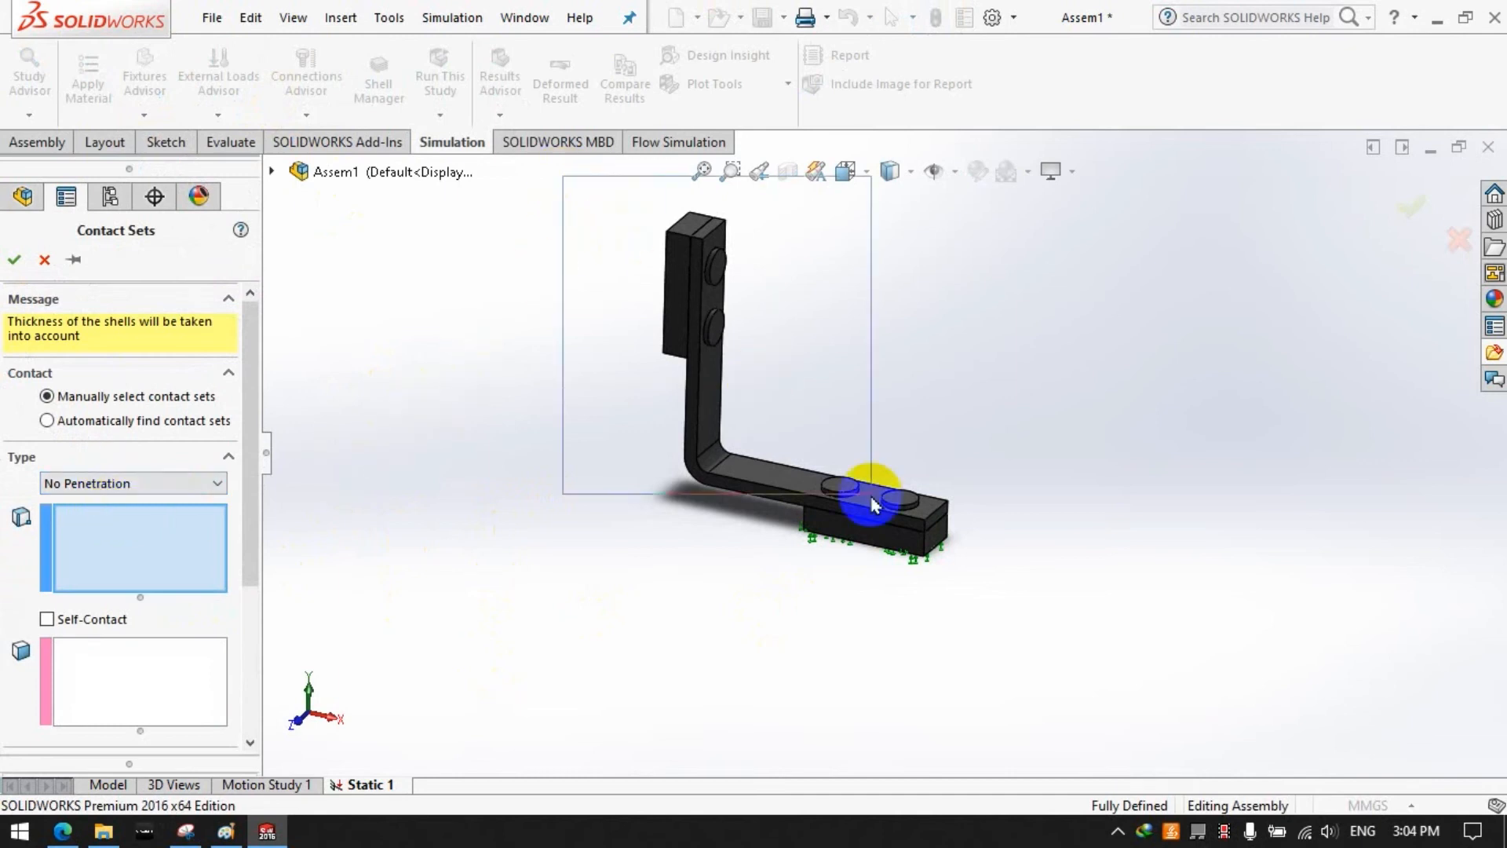
{"action": "left_click", "coordinate": [88, 346]}
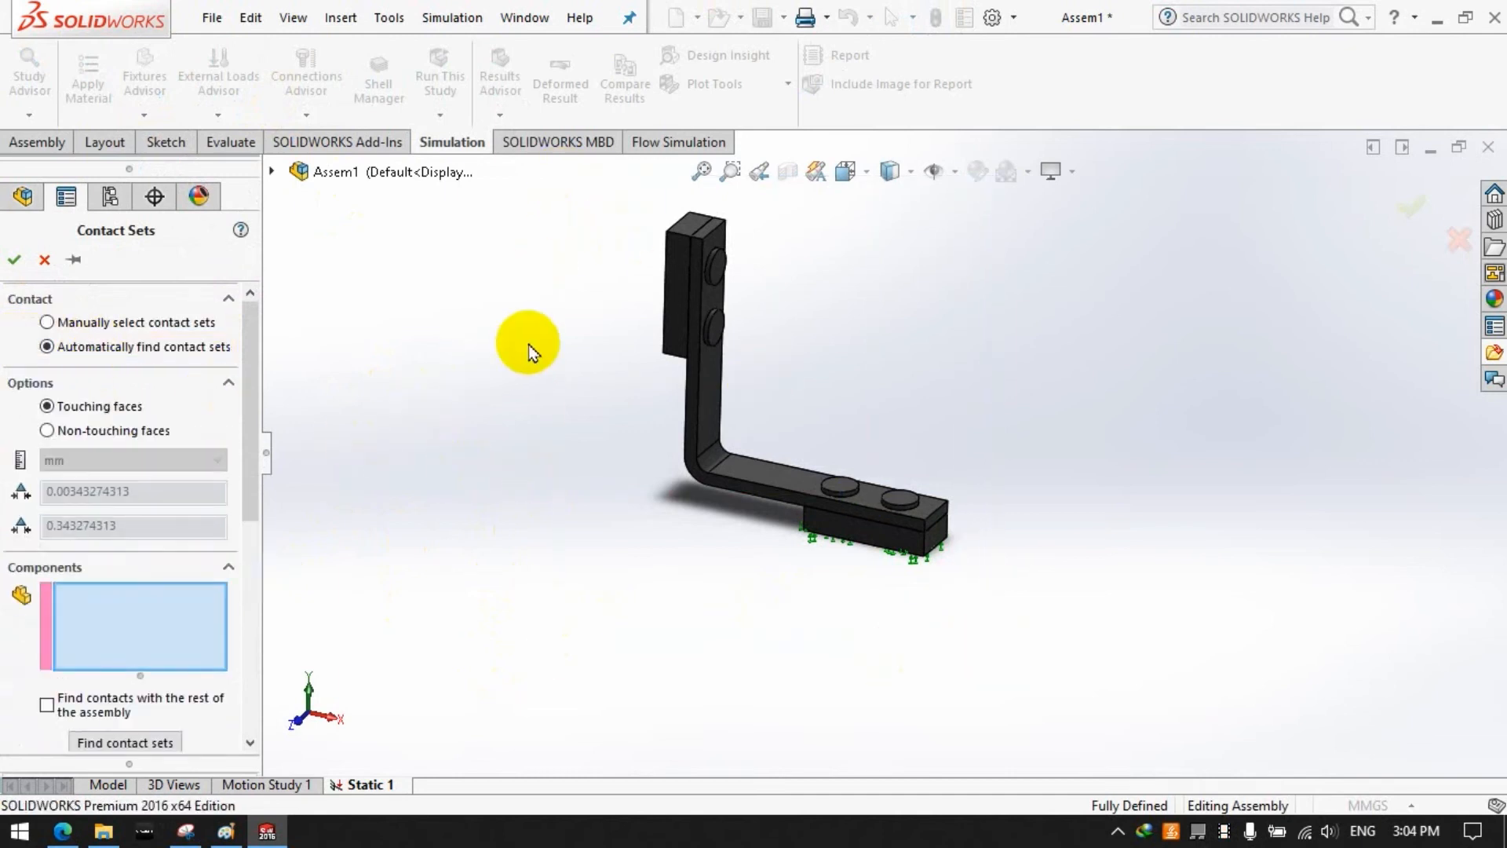
{"action": "left_click_drag", "start_coordinate": [610, 191], "coordinate": [1045, 614]}
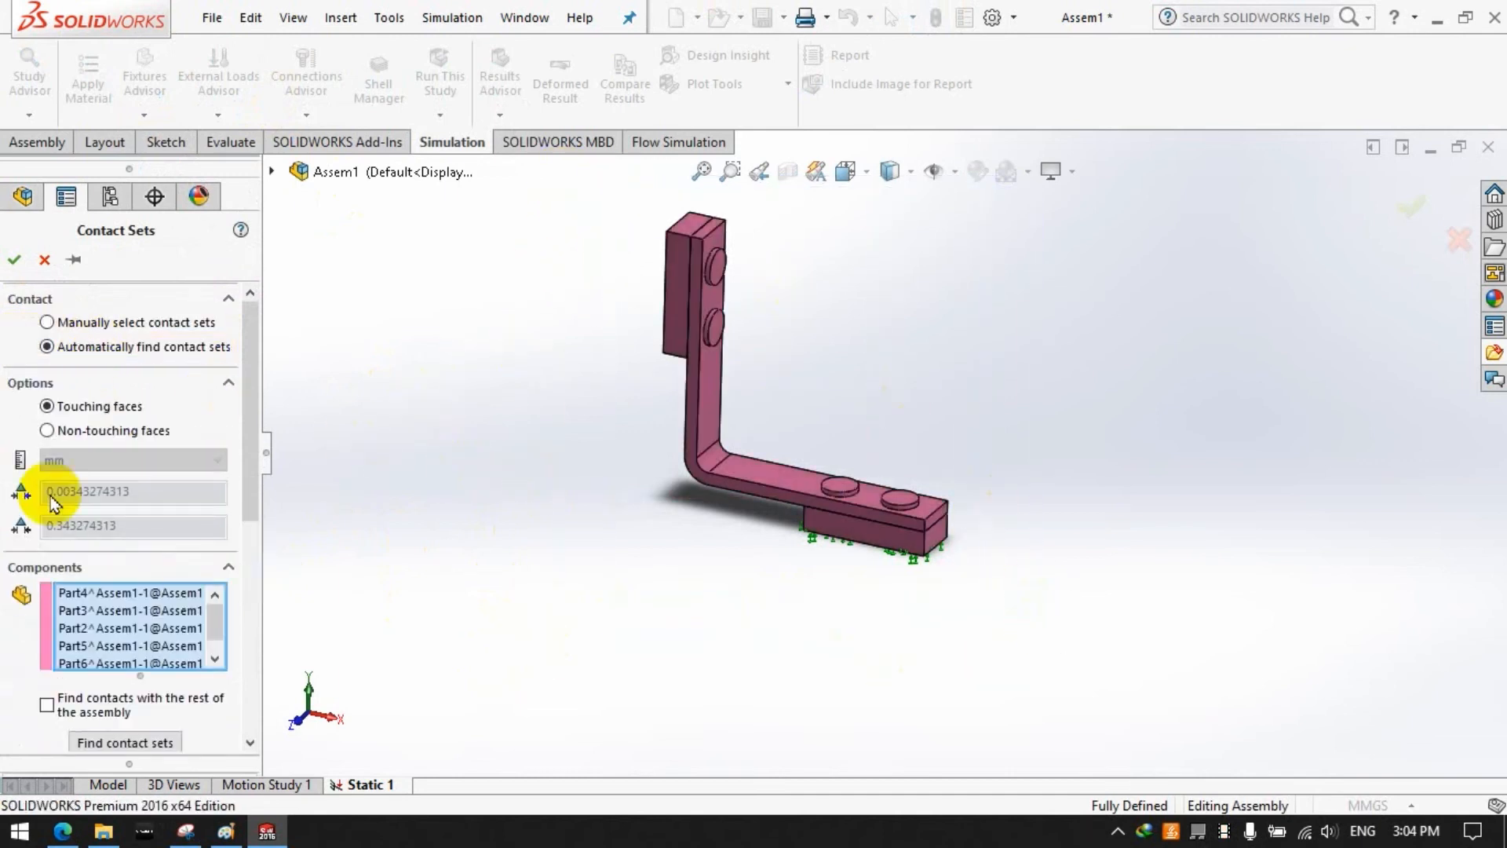
{"action": "left_click", "coordinate": [17, 265]}
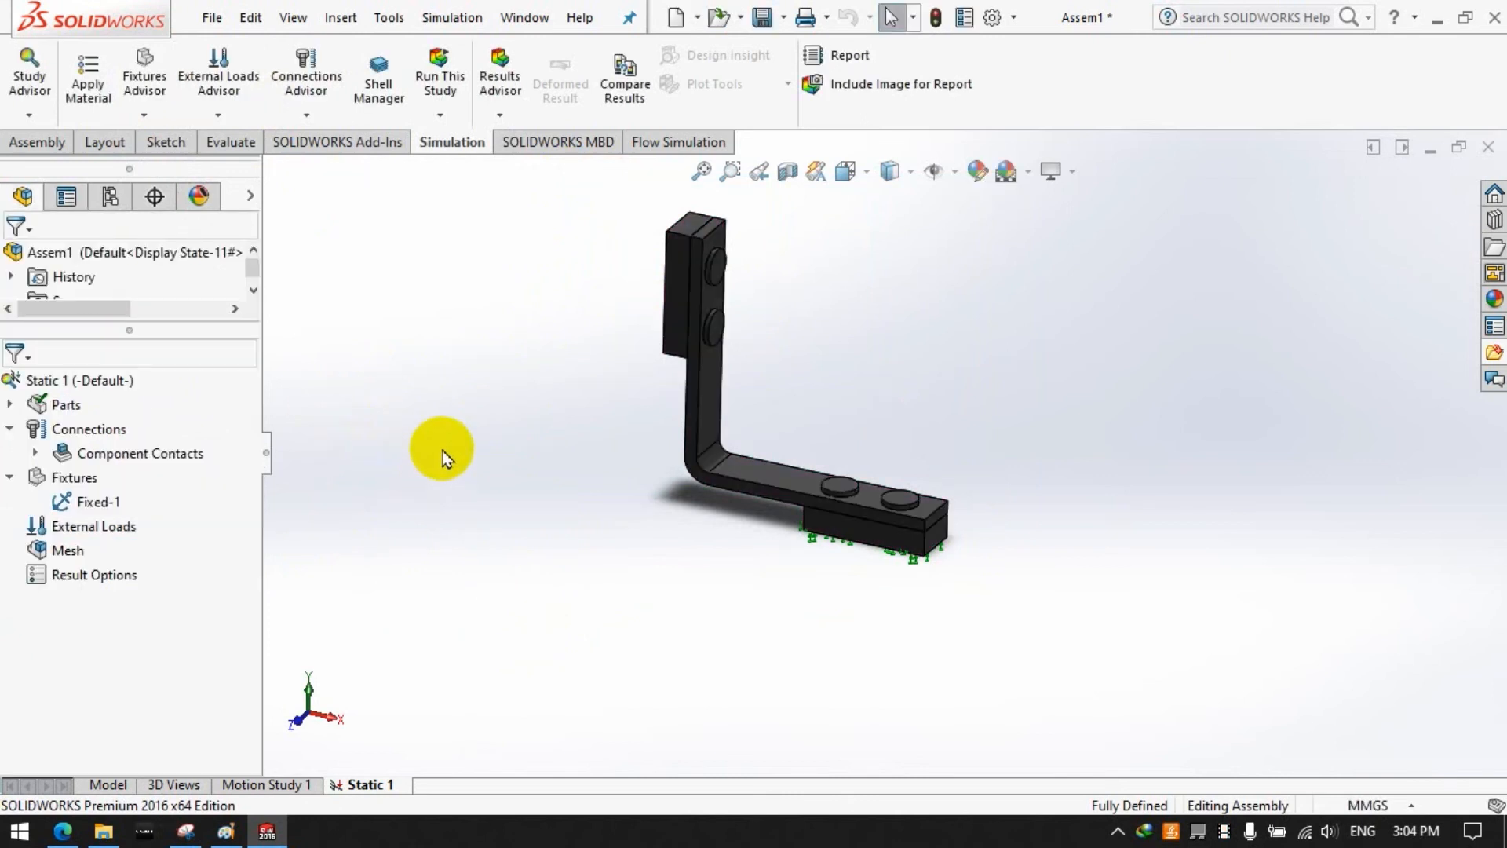
Step: Review the global contact listed under the study's component contacts
{"action": "left_click", "coordinate": [35, 453]}
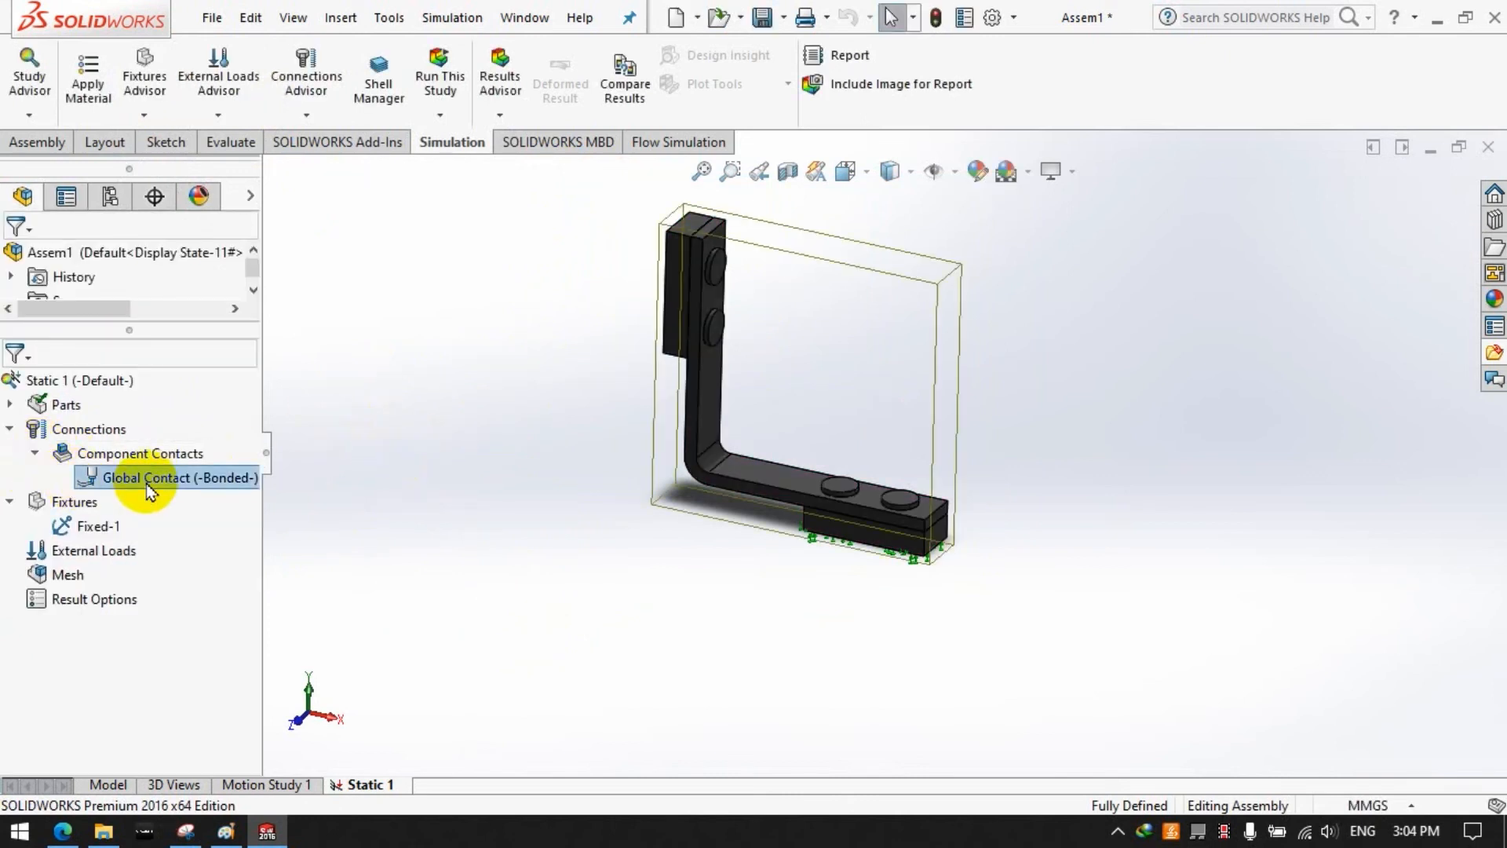
{"action": "left_click", "coordinate": [146, 484]}
{"action": "left_click", "coordinate": [53, 484]}
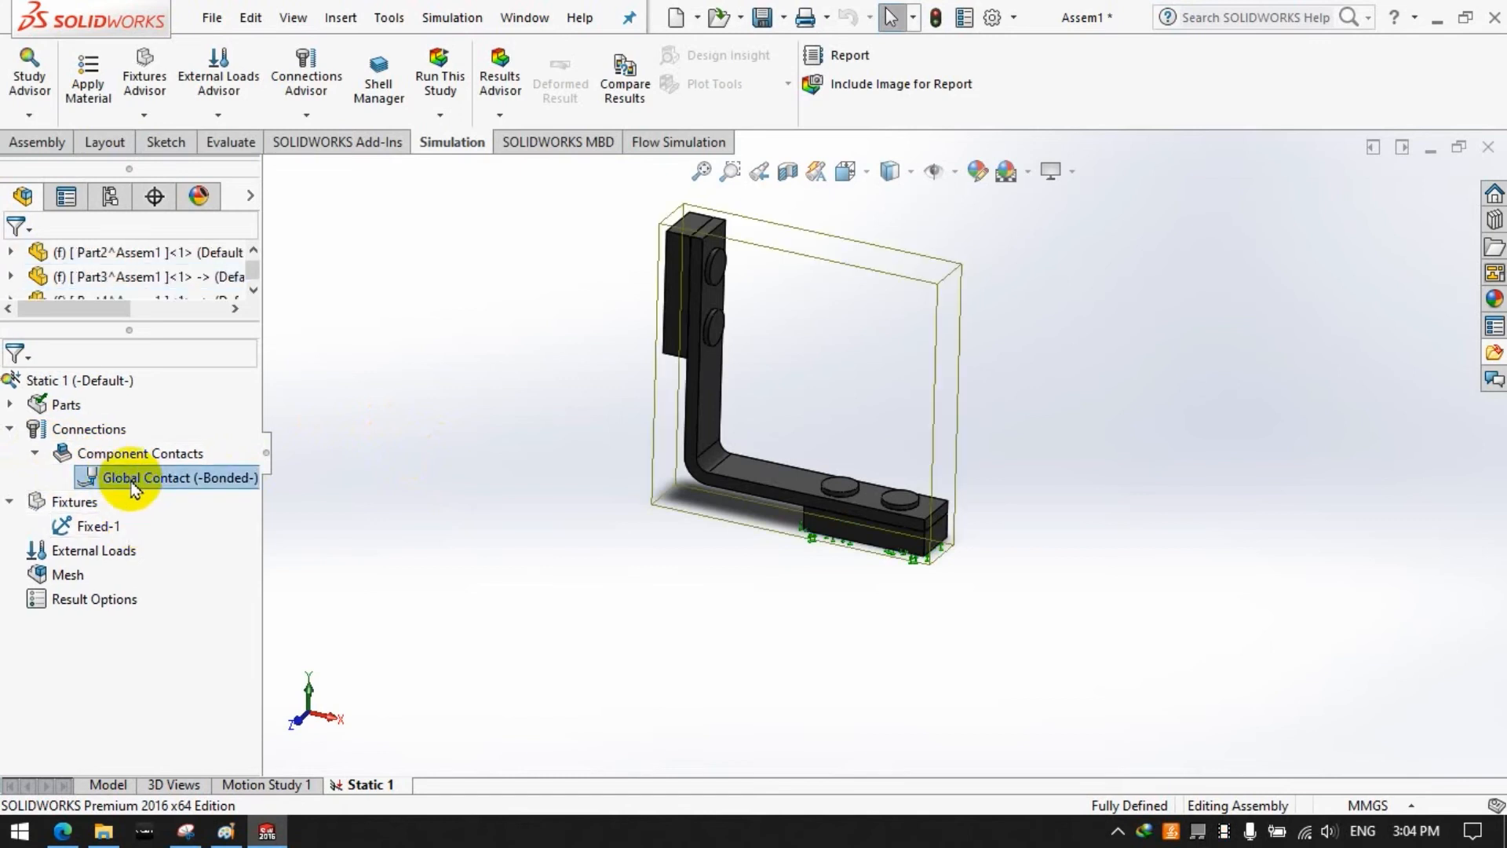
{"action": "left_click", "coordinate": [35, 453]}
{"action": "left_click", "coordinate": [10, 428]}
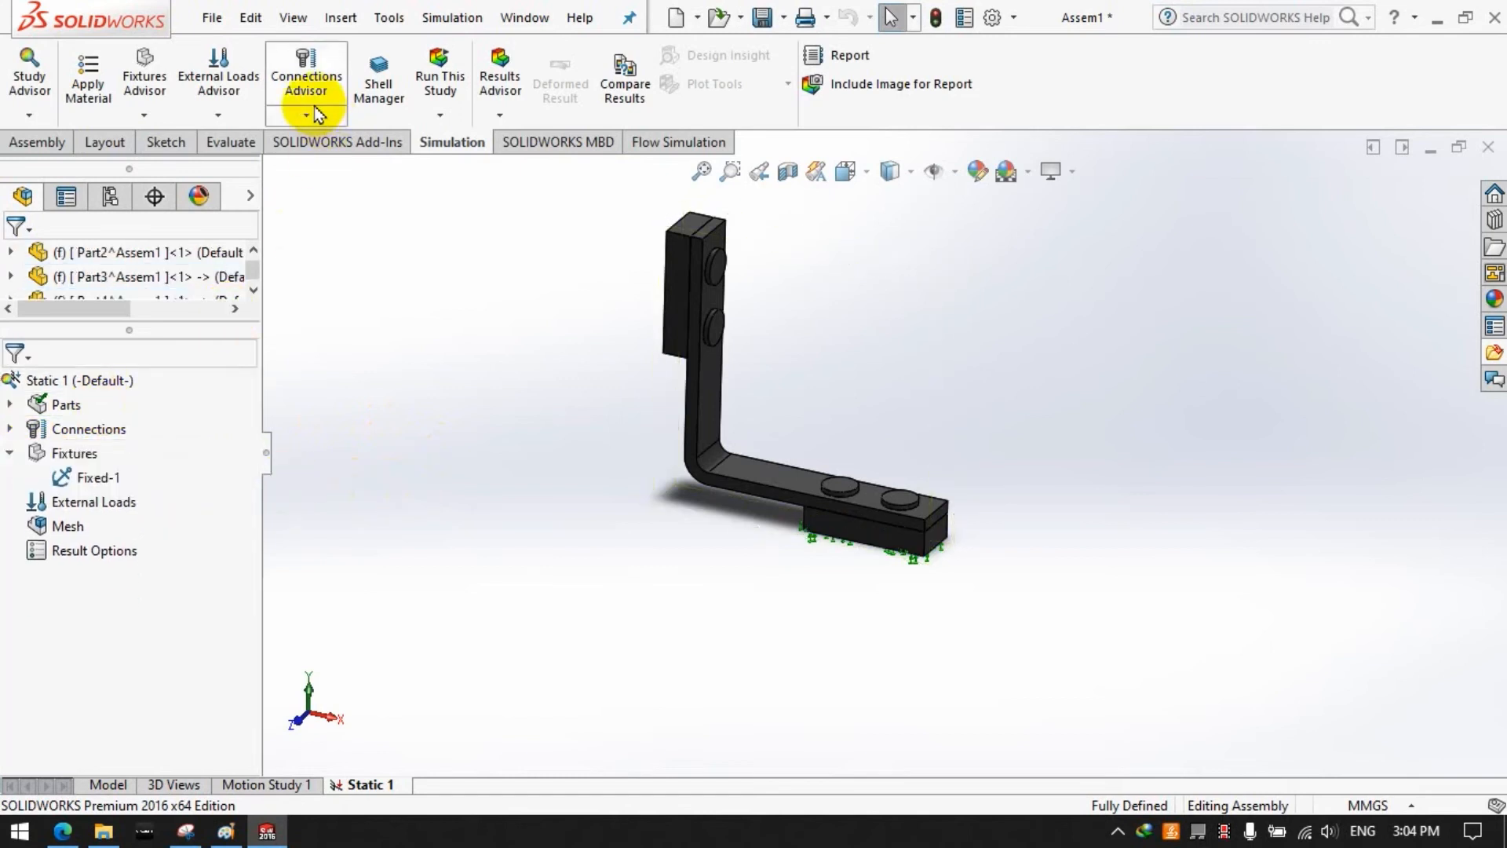
{"action": "left_click", "coordinate": [218, 115]}
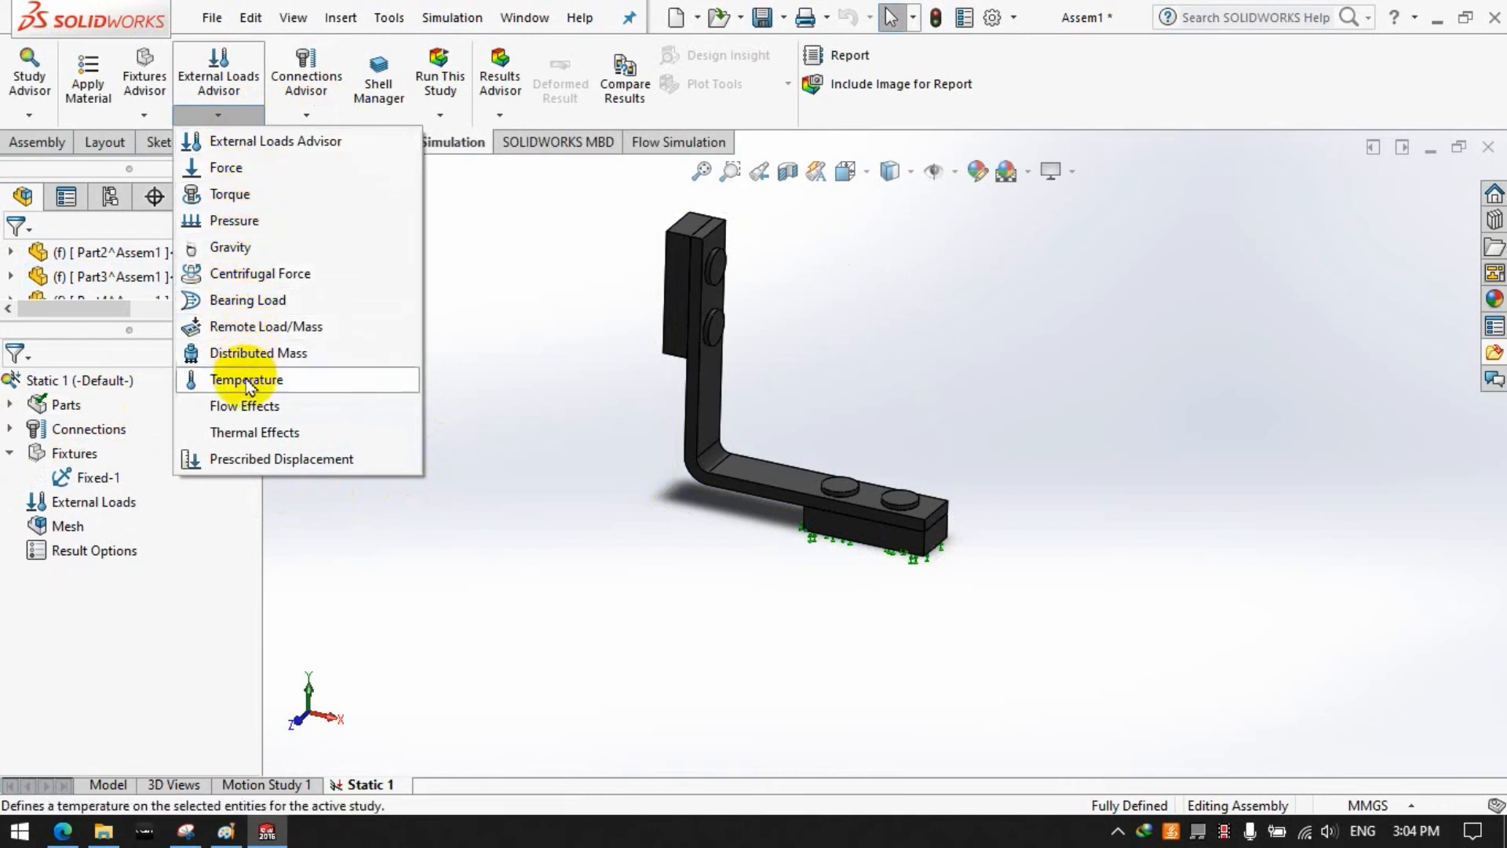
{"action": "left_click", "coordinate": [145, 114]}
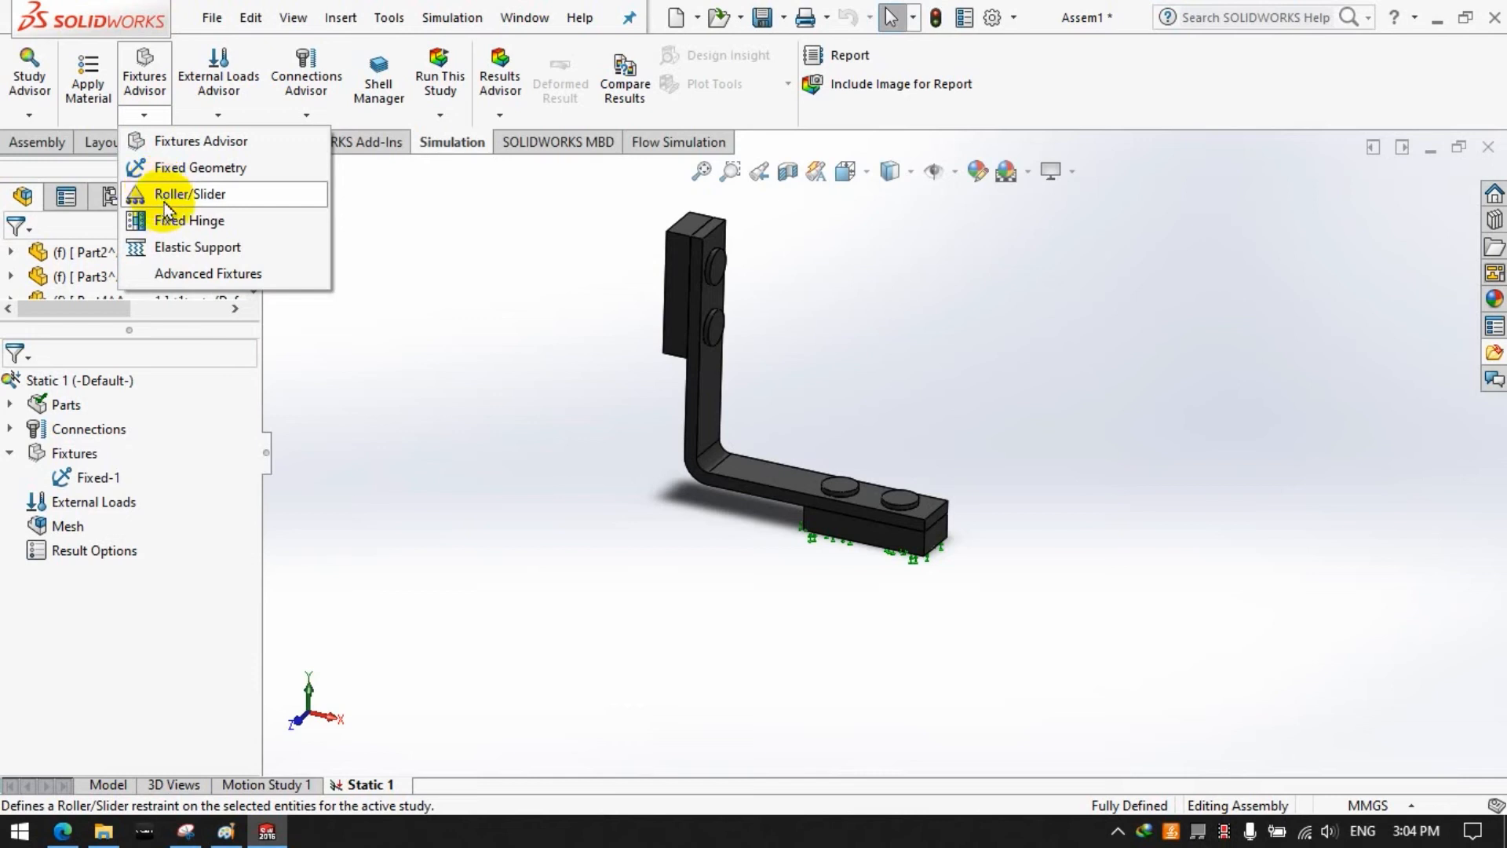
{"action": "left_click", "coordinate": [166, 201]}
{"action": "middle_click_drag", "start_coordinate": [673, 285], "coordinate": [726, 322]}
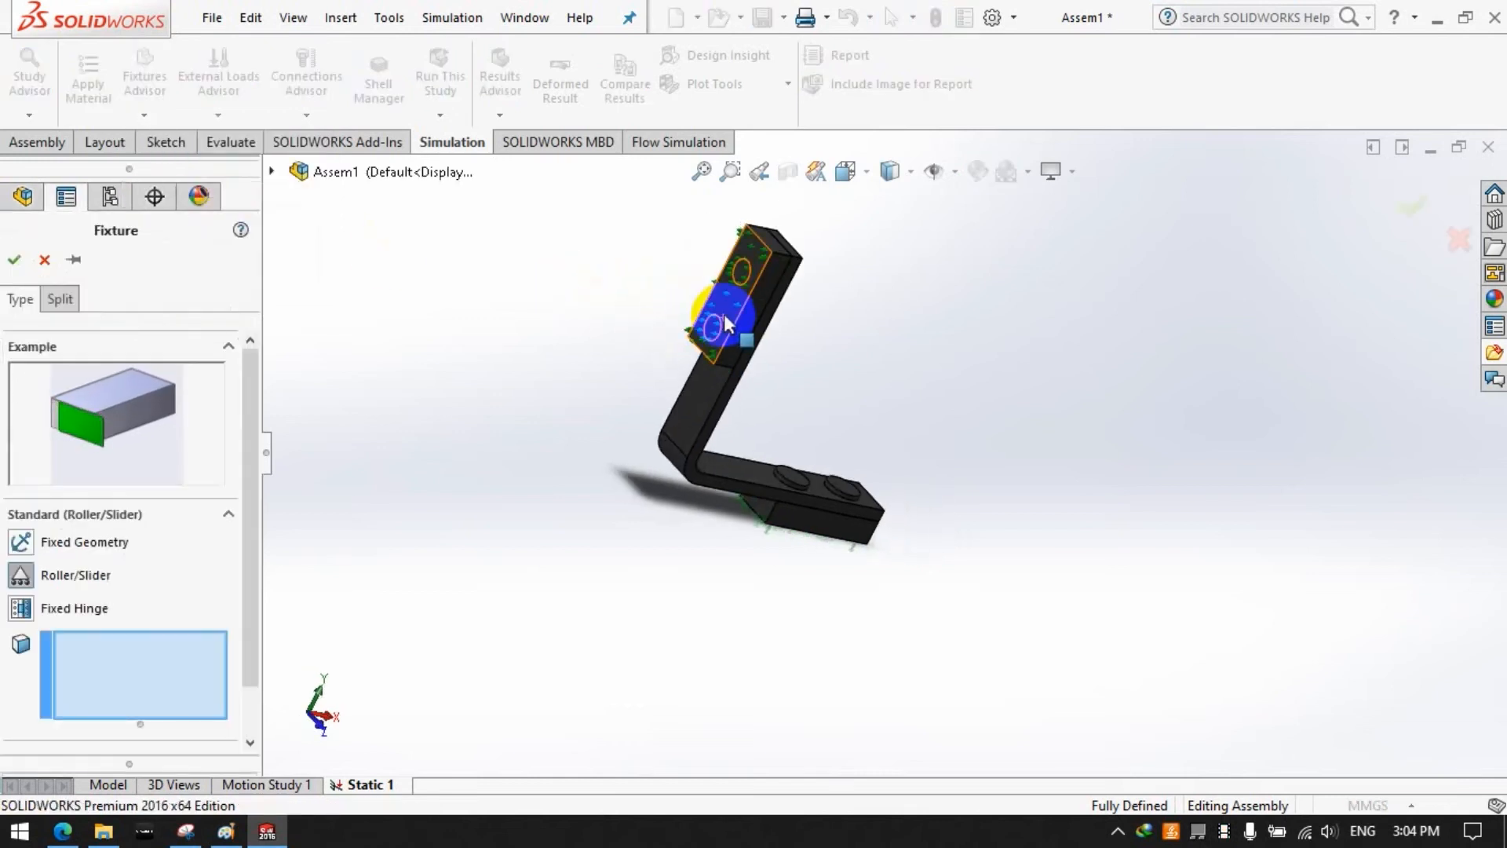
{"action": "left_click", "coordinate": [726, 322]}
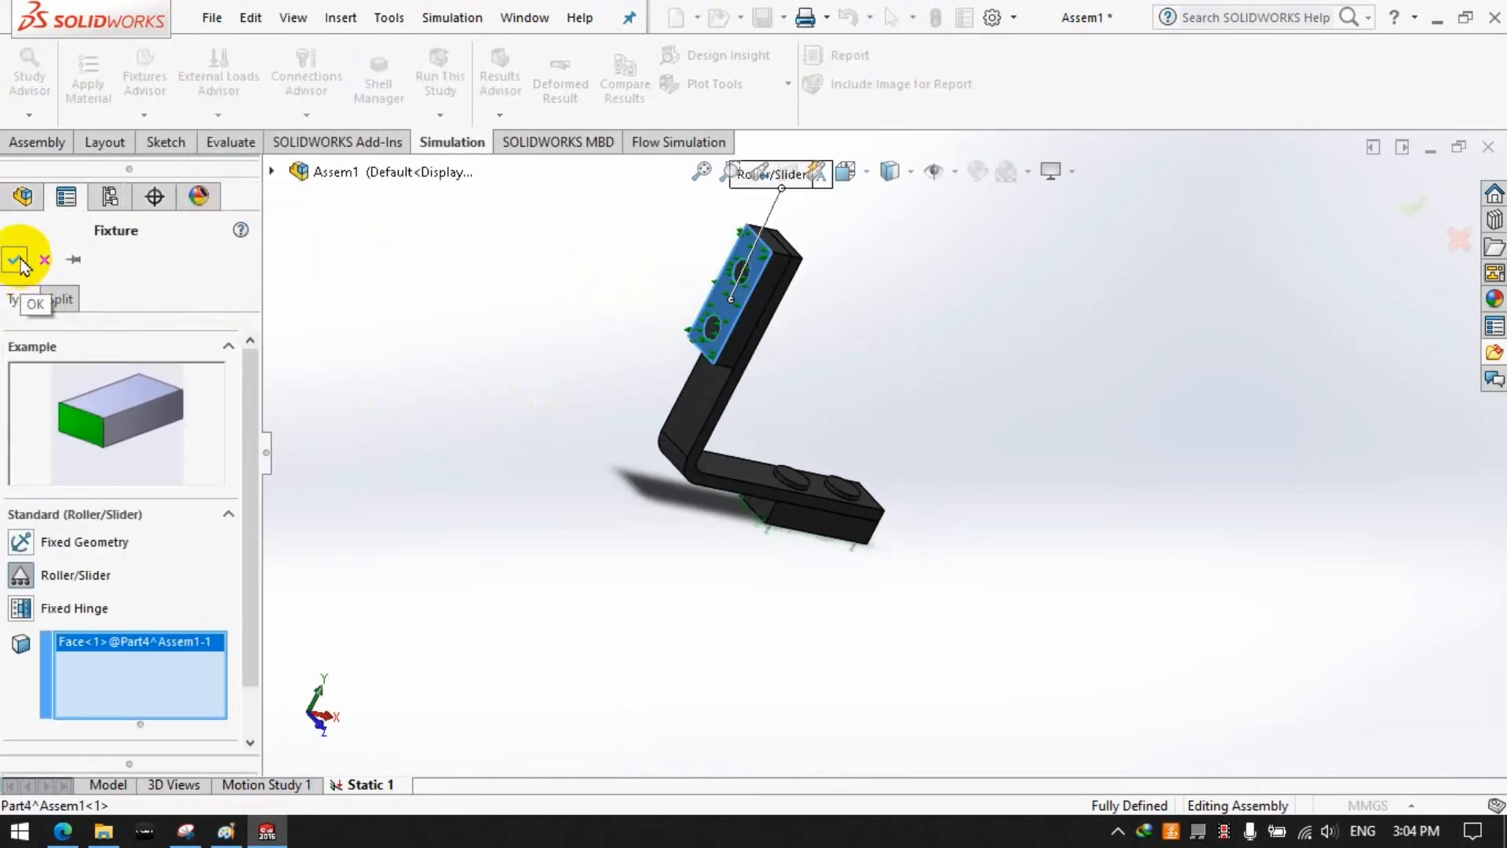
{"action": "scroll", "coordinate": [252, 423], "scroll_direction": "down", "scroll_amount": 2}
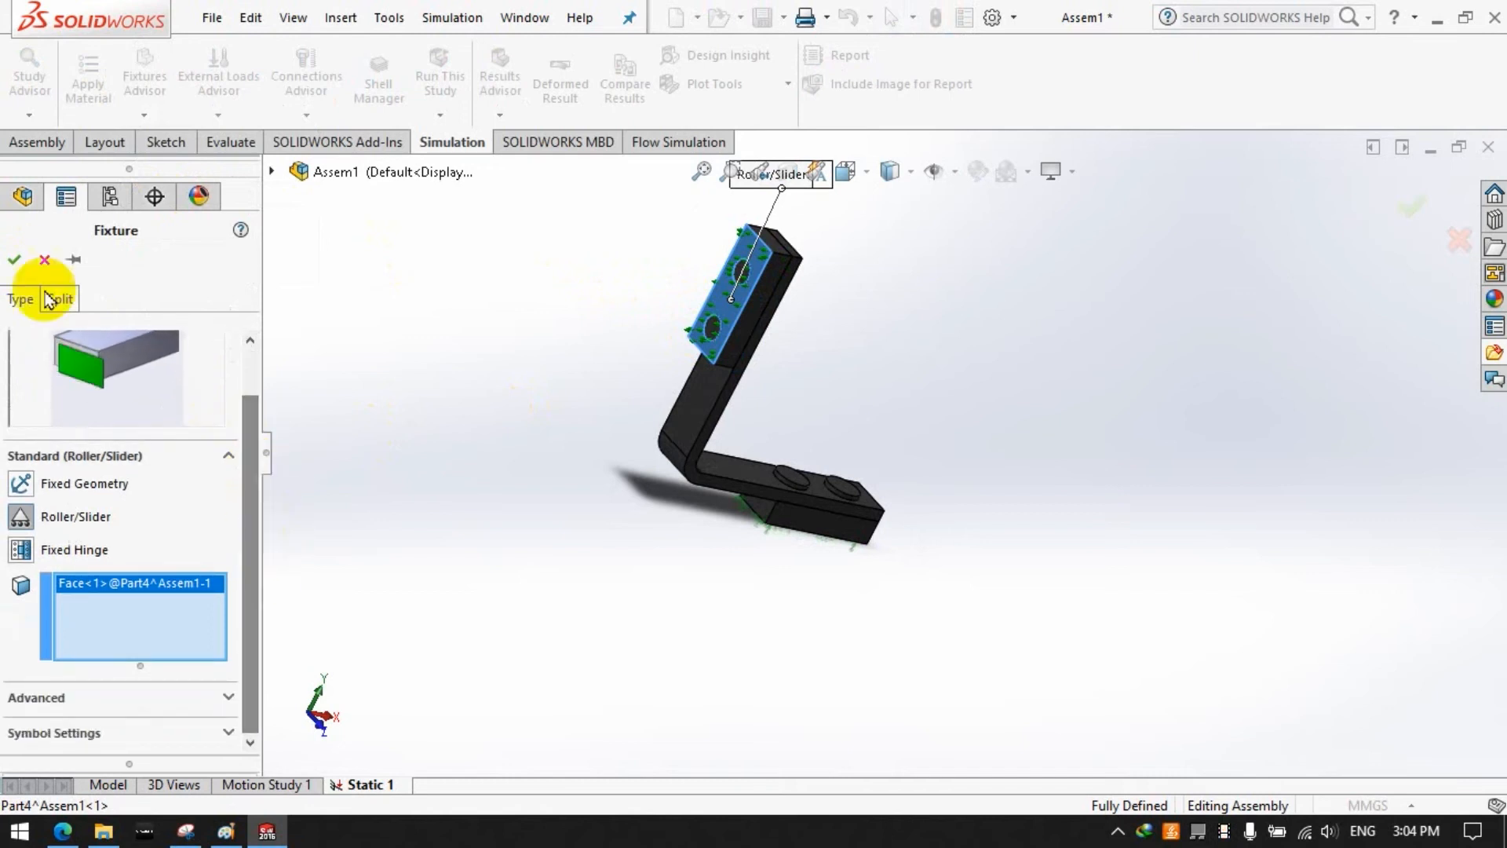
{"action": "left_click", "coordinate": [44, 259]}
Step: Define a prescribed displacement of 10 mm along plane direction 1 on the outer face of the vertical leg's block
{"action": "left_click", "coordinate": [312, 118]}
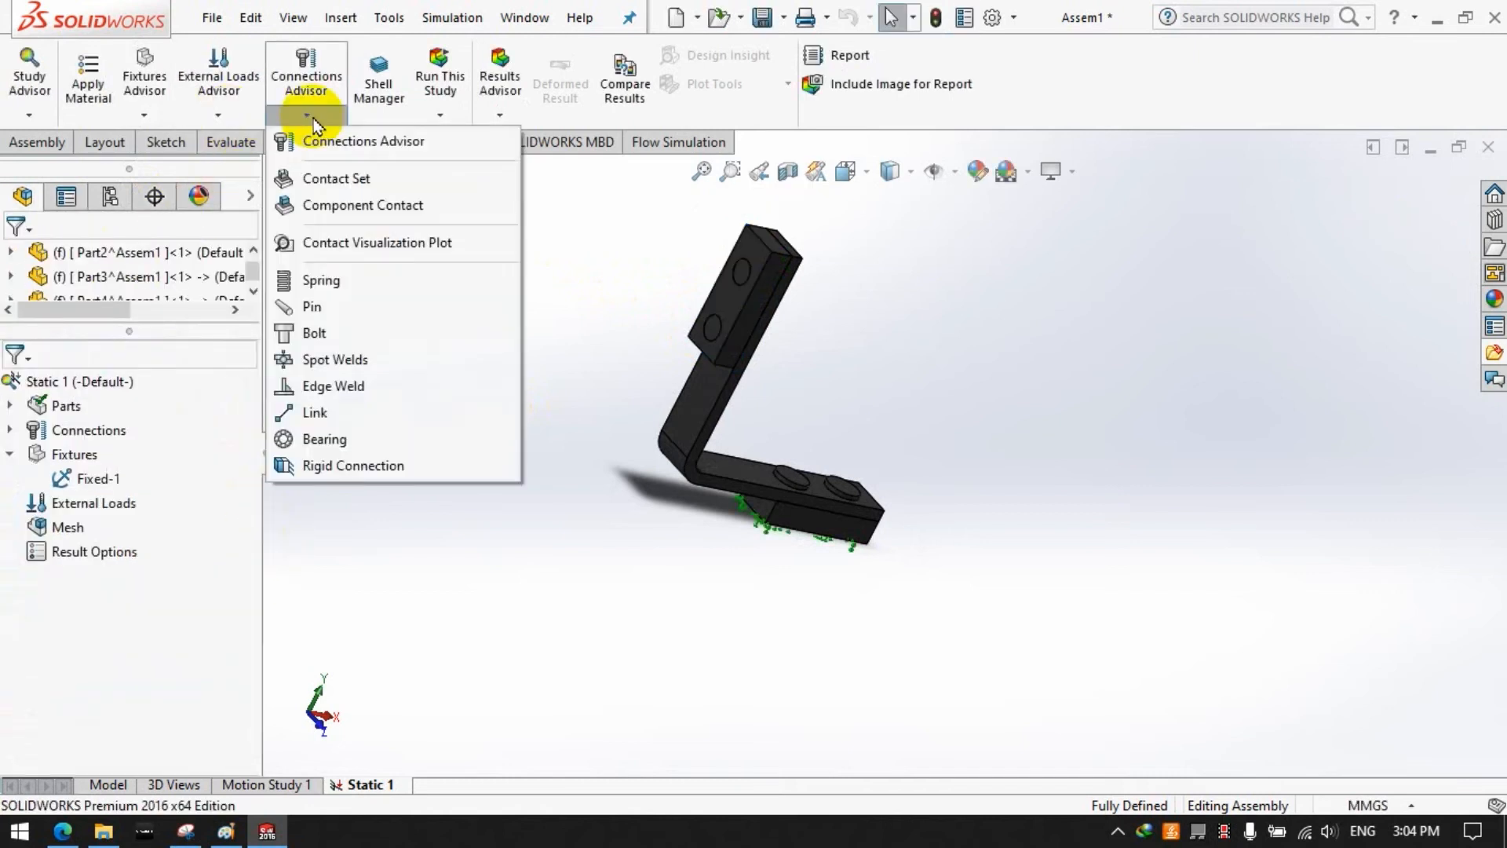
{"action": "left_click", "coordinate": [221, 117]}
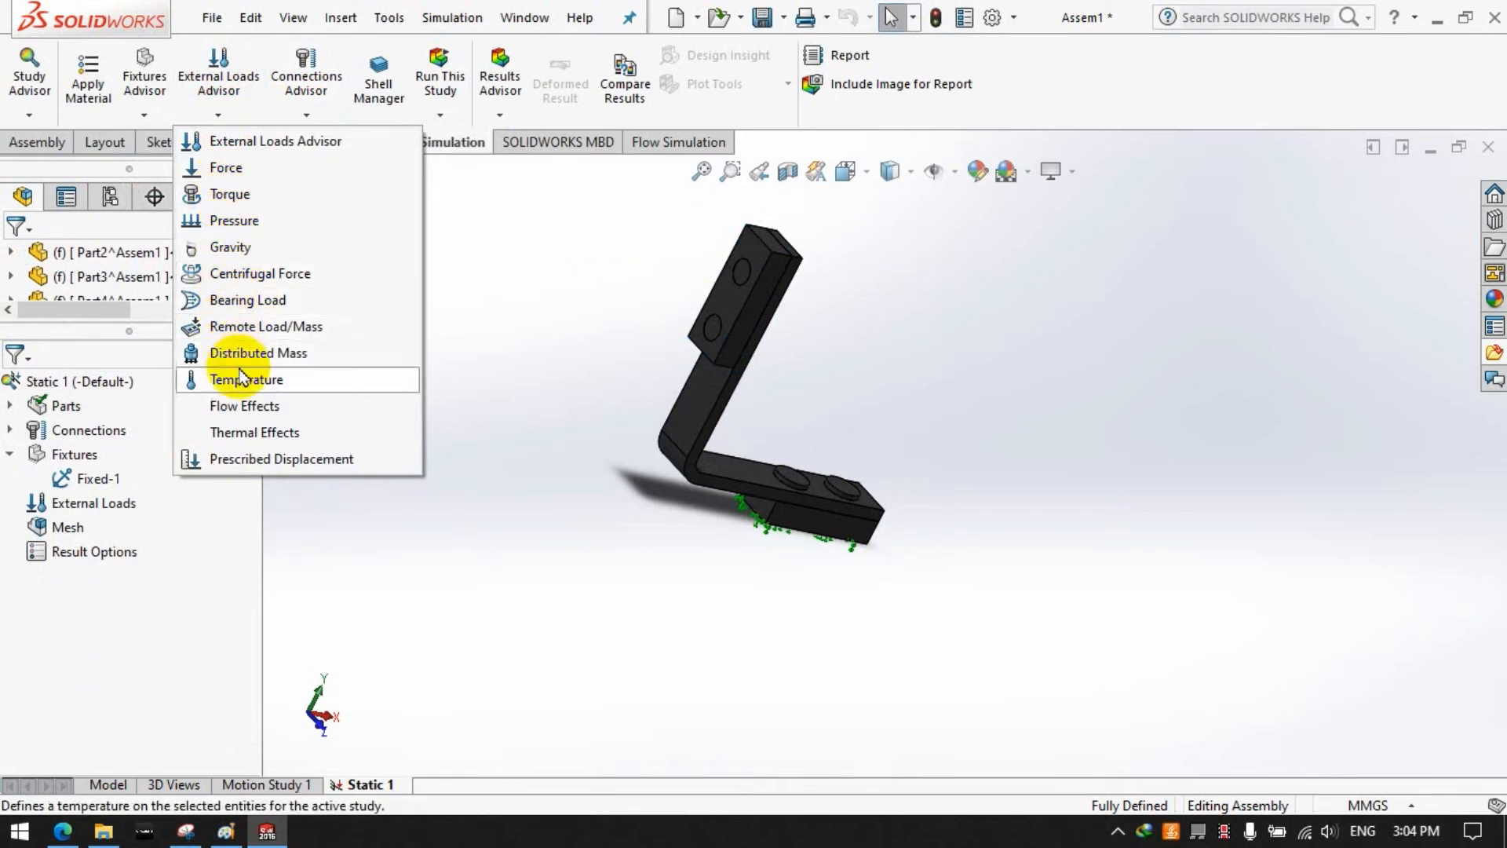
{"action": "left_click", "coordinate": [255, 462]}
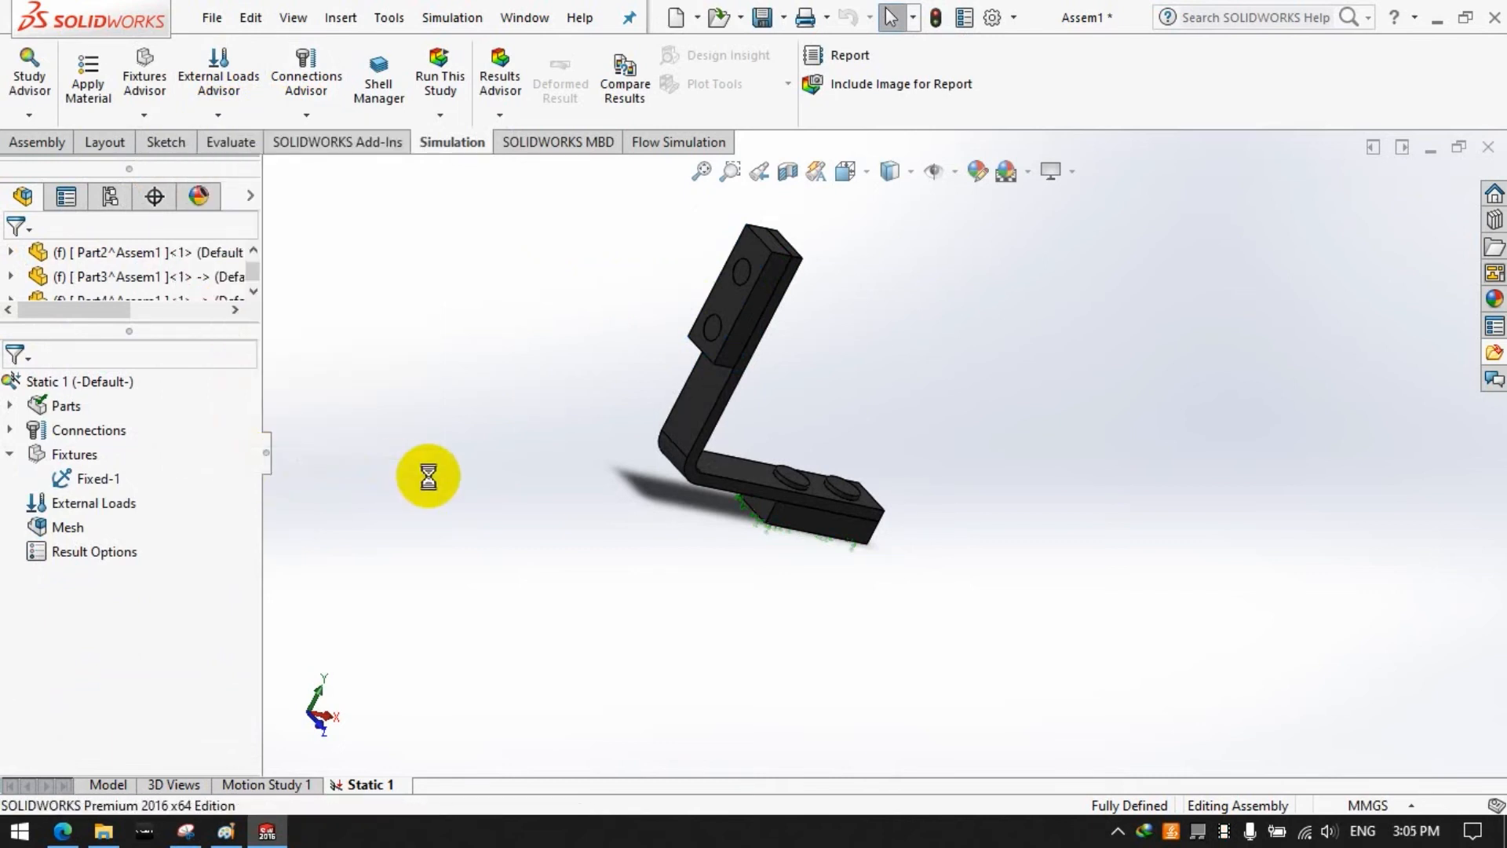
{"action": "left_click", "coordinate": [731, 297]}
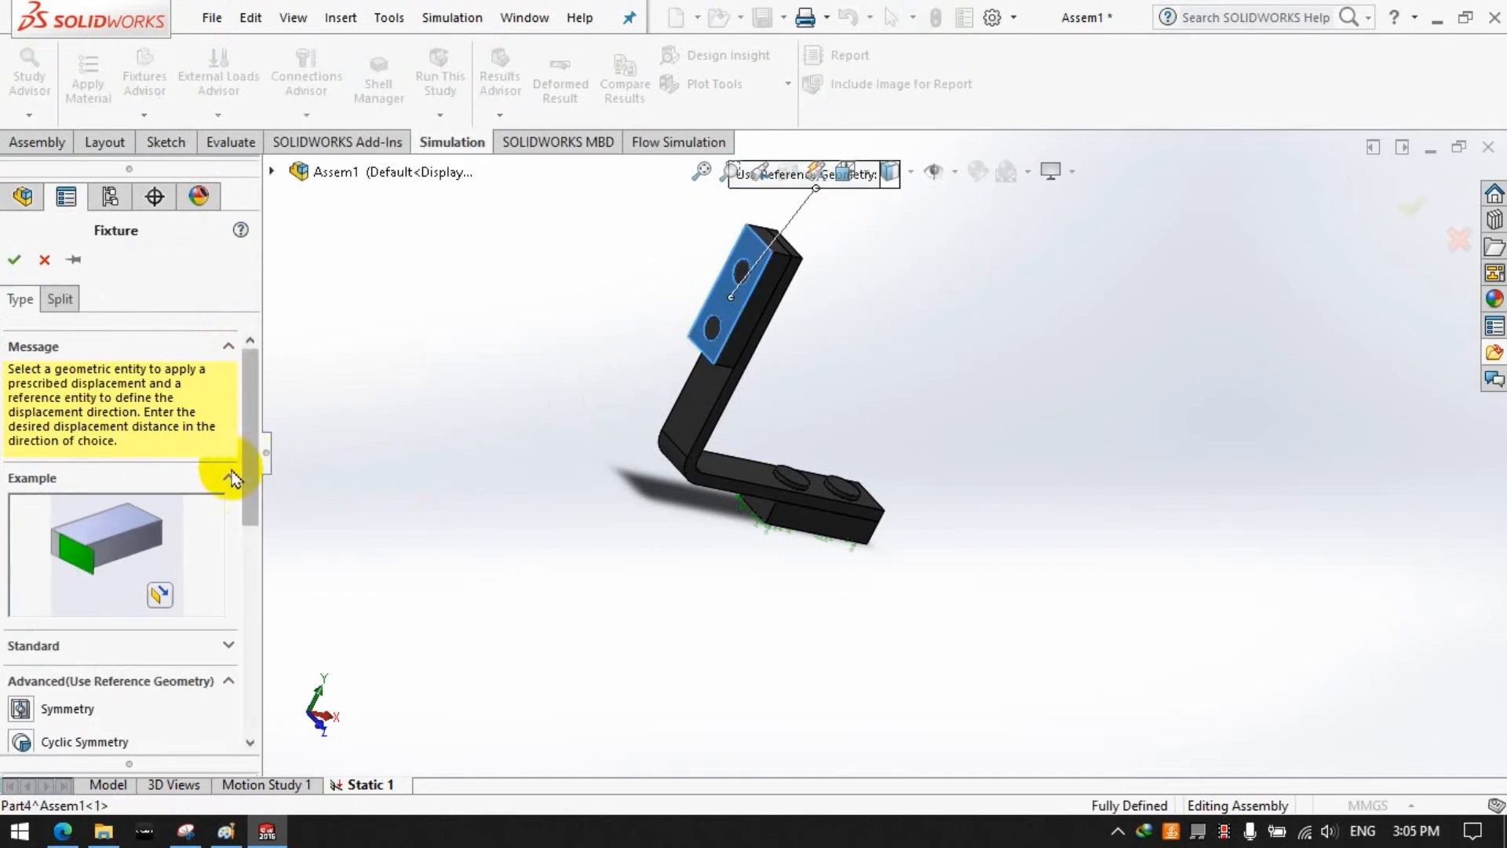
{"action": "left_click_drag", "start_coordinate": [250, 444], "coordinate": [222, 697]}
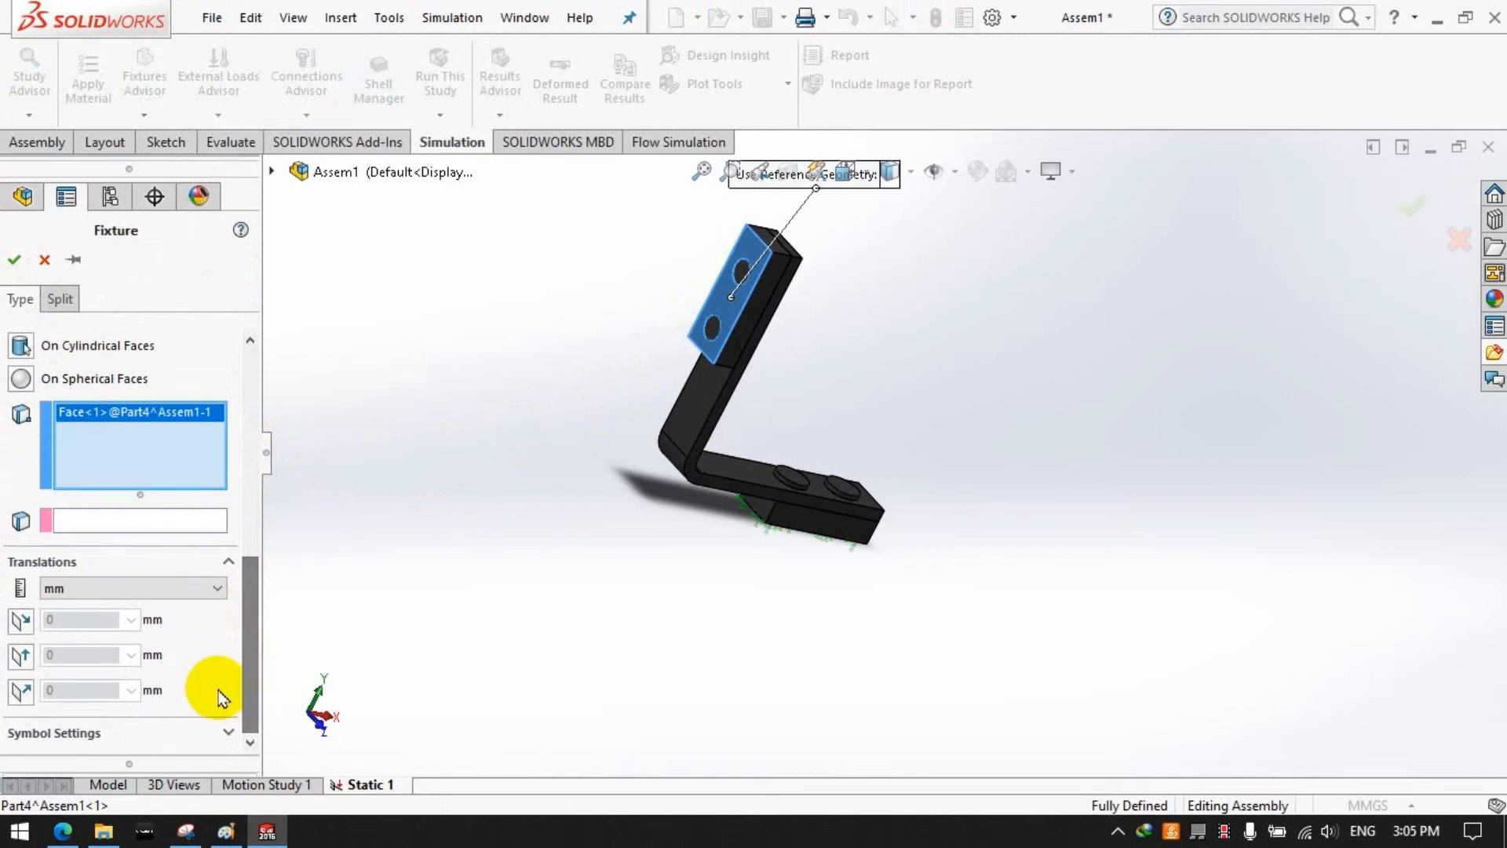
{"action": "scroll", "coordinate": [19, 628], "scroll_direction": "up", "scroll_amount": 2}
{"action": "left_click", "coordinate": [92, 658]}
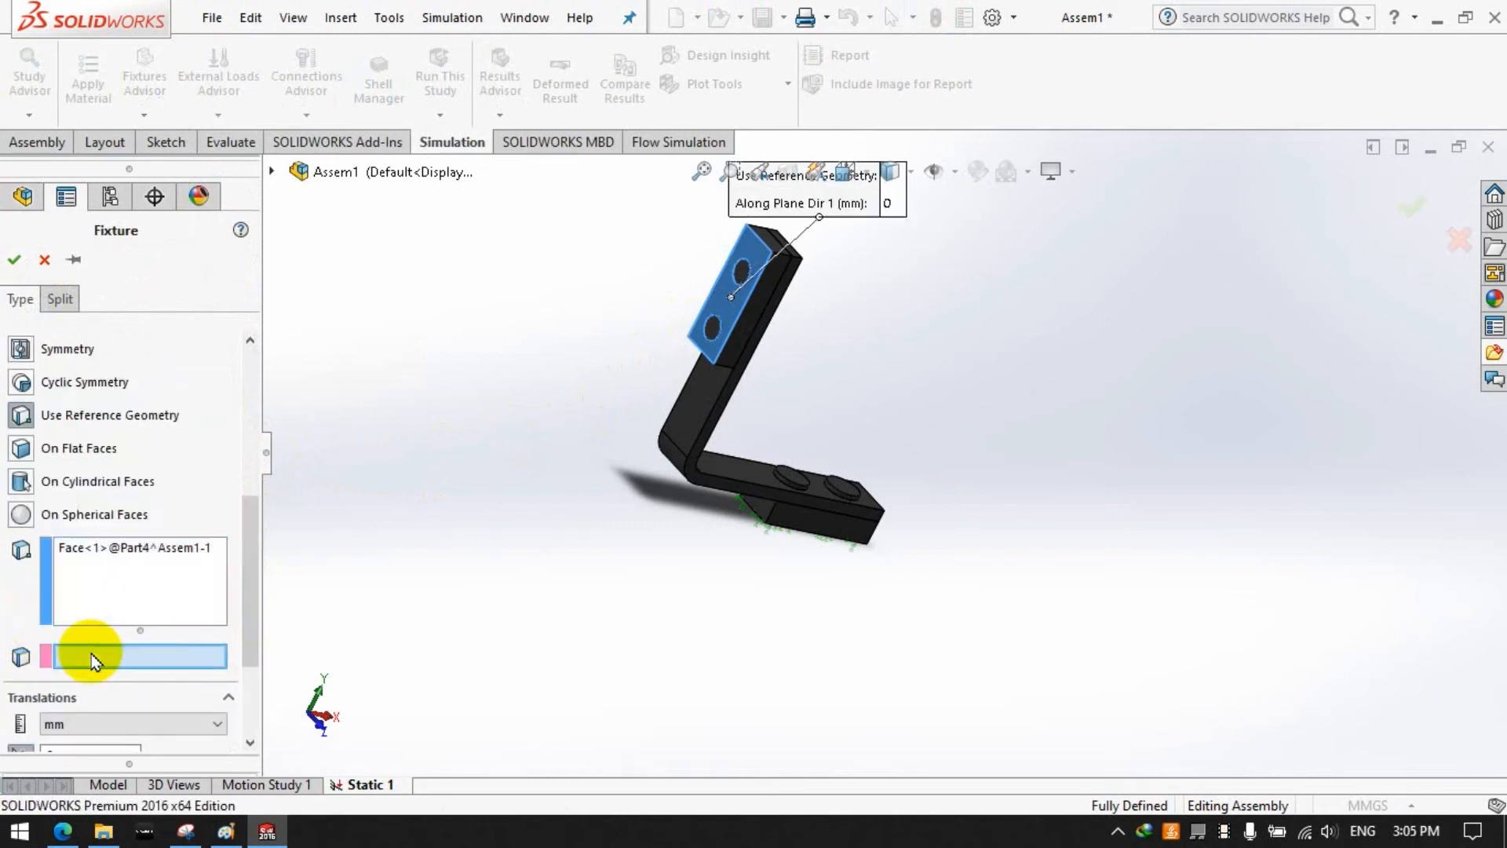
{"action": "middle_click_drag", "start_coordinate": [832, 490], "coordinate": [737, 432]}
{"action": "scroll", "coordinate": [586, 504], "scroll_direction": "down", "scroll_amount": 4}
{"action": "scroll", "coordinate": [586, 502], "scroll_direction": "up", "scroll_amount": 2}
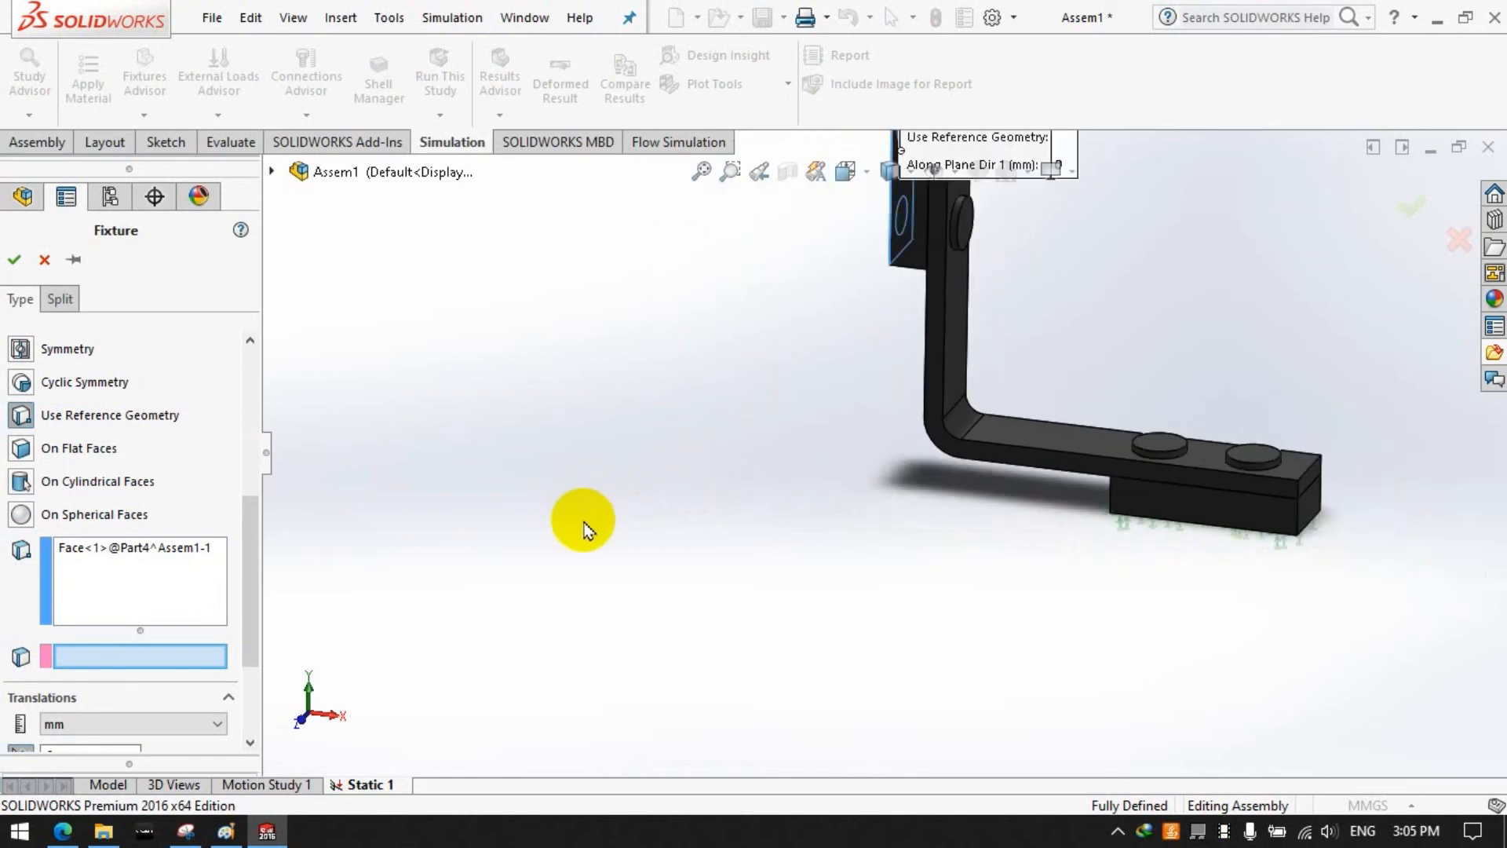
{"action": "scroll", "coordinate": [228, 649], "scroll_direction": "down", "scroll_amount": 3}
{"action": "left_click", "coordinate": [86, 592]}
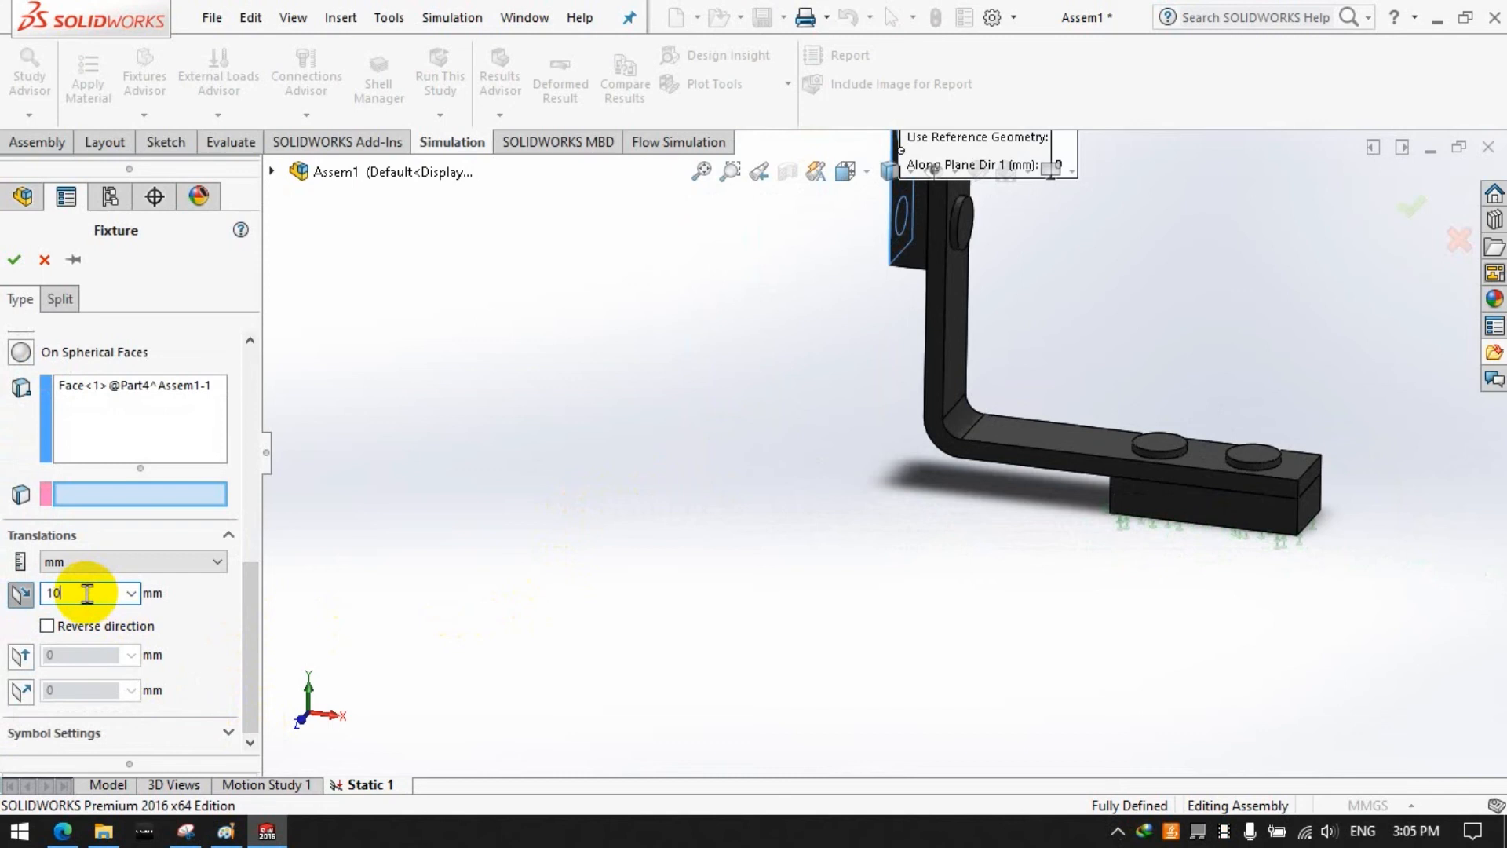
Step: Set the vertical leg's inner face as the displacement's direction reference and accept the fixture
{"action": "scroll", "coordinate": [476, 562], "scroll_direction": "up", "scroll_amount": 4}
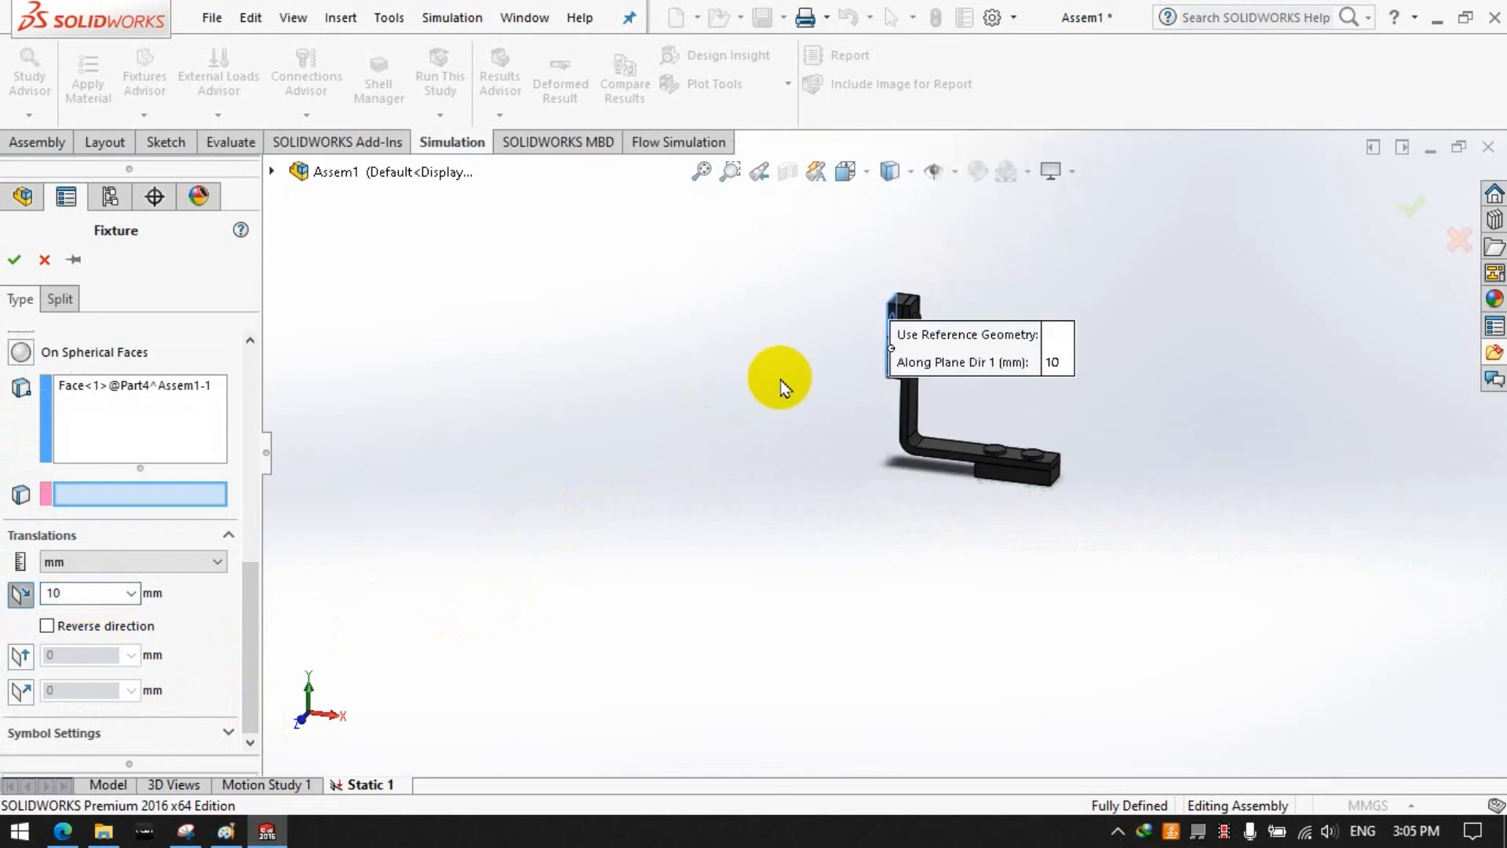
{"action": "scroll", "coordinate": [785, 387], "scroll_direction": "down", "scroll_amount": 2}
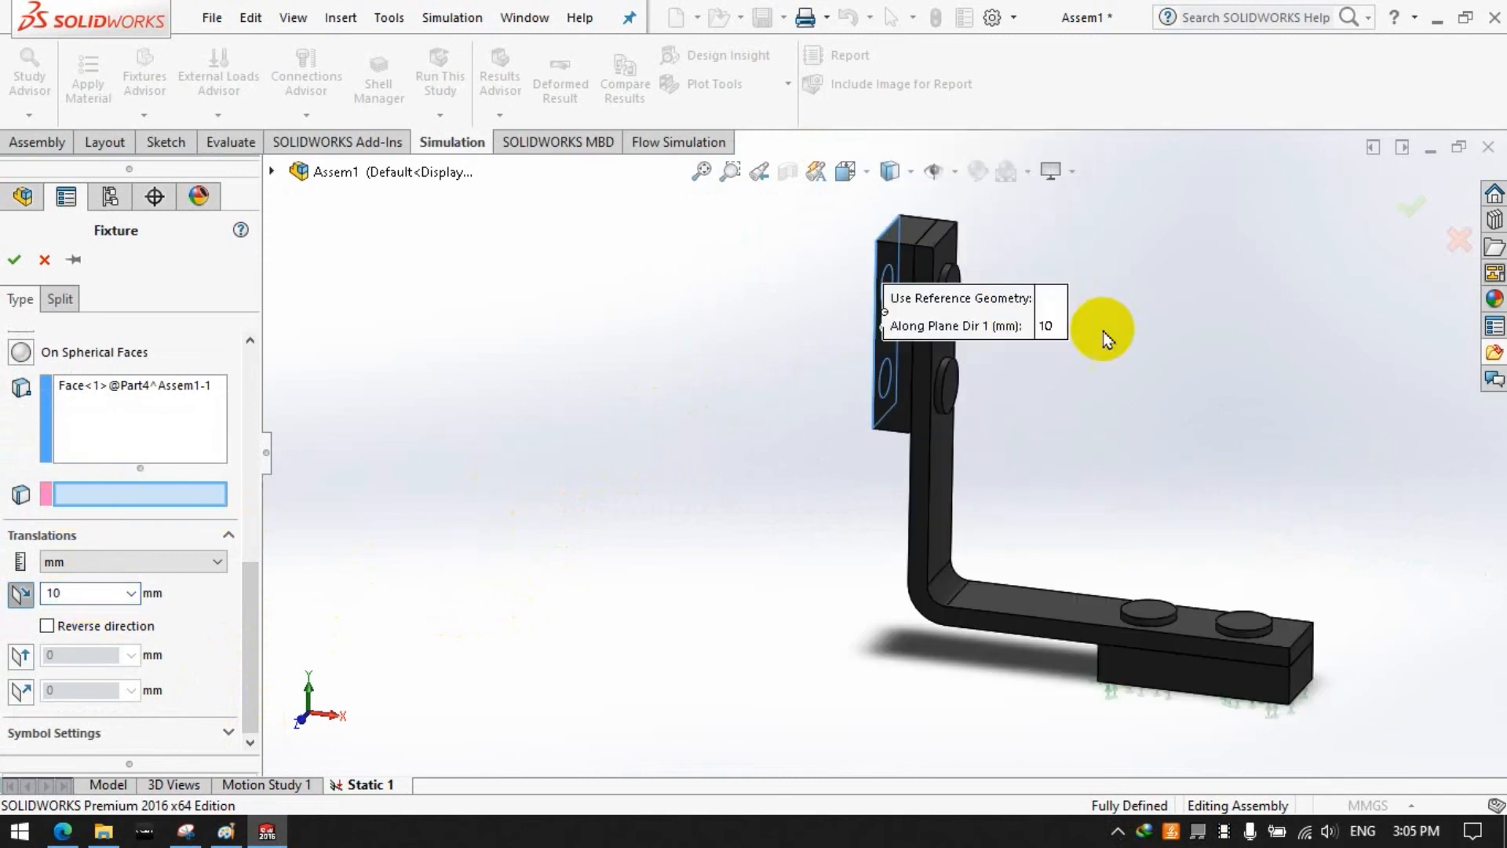
{"action": "scroll", "coordinate": [1110, 327], "scroll_direction": "down", "scroll_amount": 3}
{"action": "left_click", "coordinate": [902, 482]}
{"action": "scroll", "coordinate": [638, 518], "scroll_direction": "up", "scroll_amount": 2}
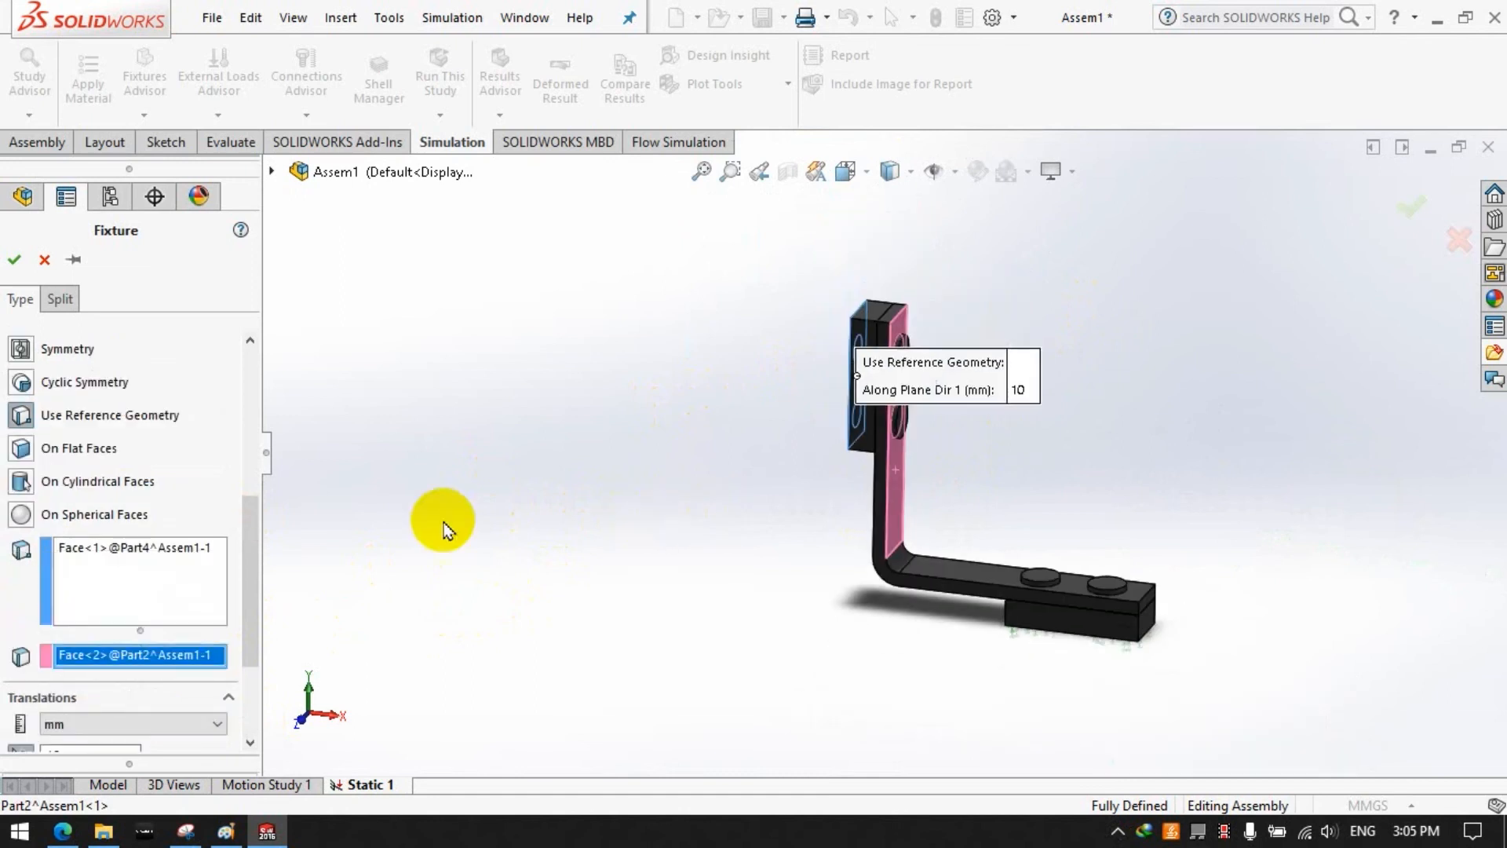
{"action": "scroll", "coordinate": [249, 565], "scroll_direction": "down", "scroll_amount": 3}
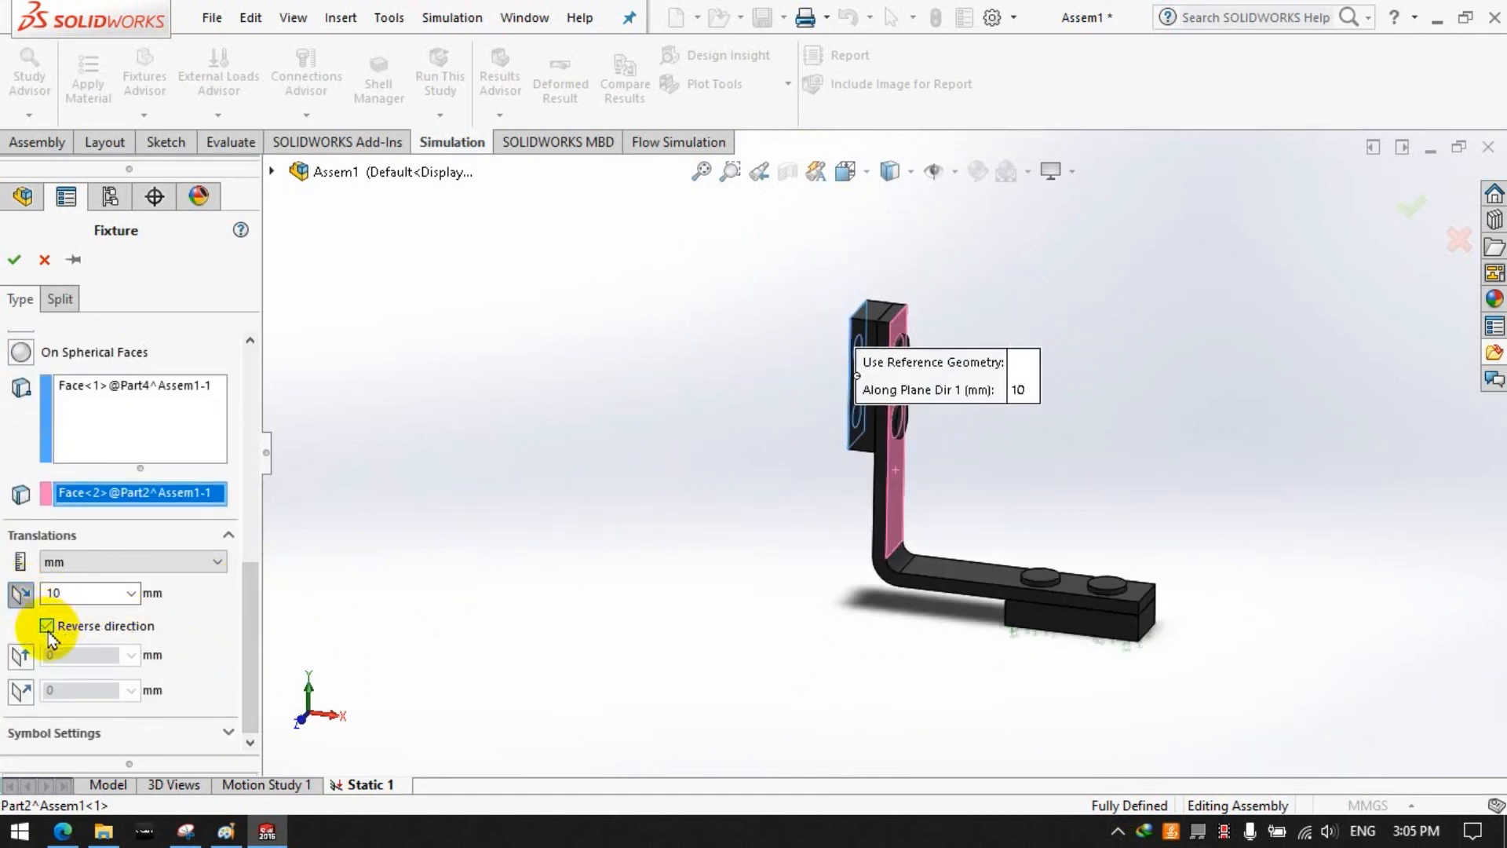
{"action": "left_click", "coordinate": [14, 260]}
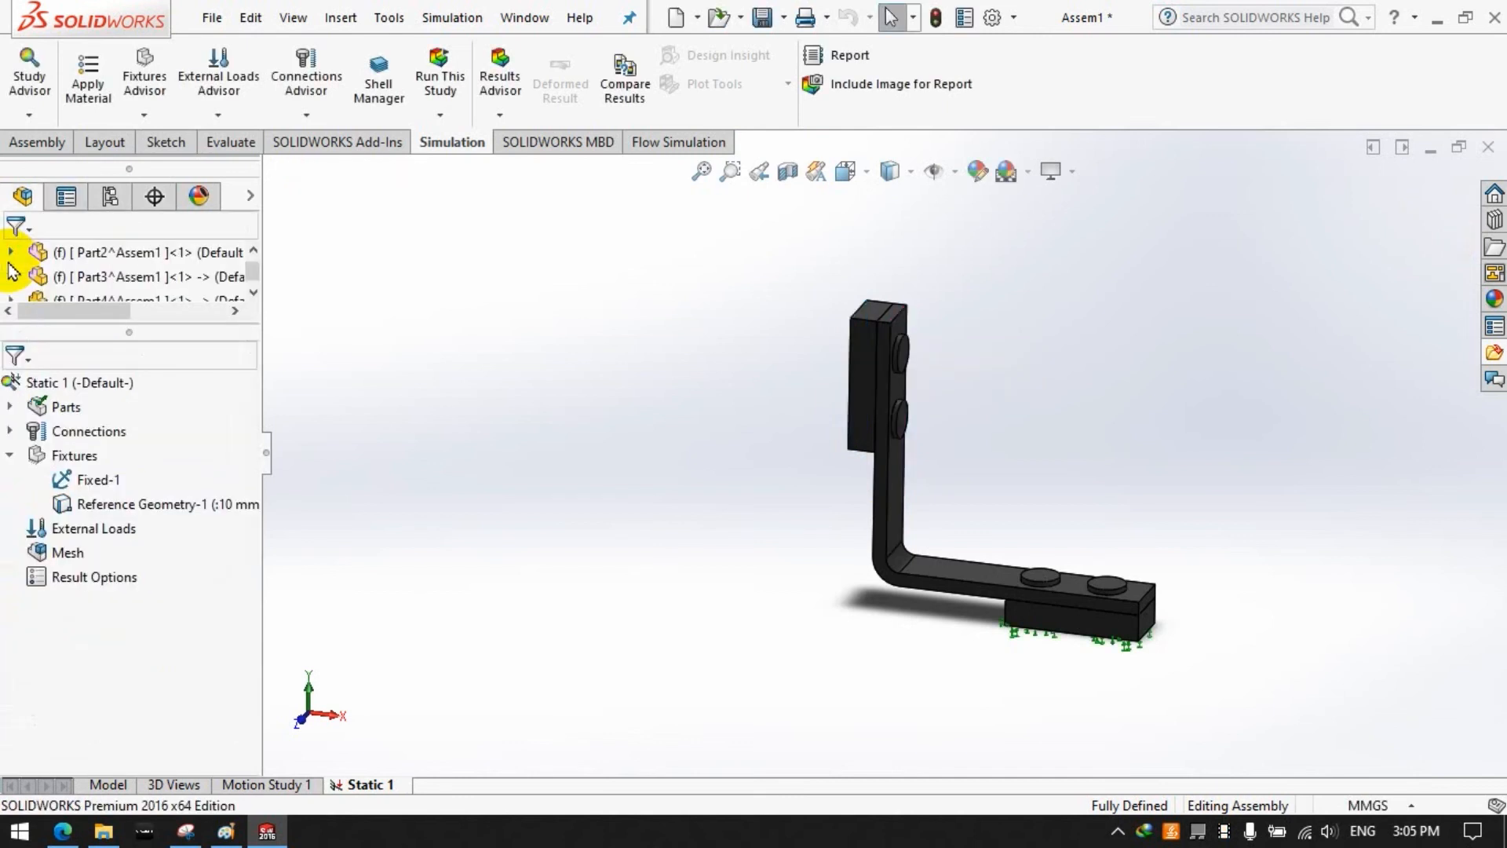
{"action": "left_click", "coordinate": [69, 503]}
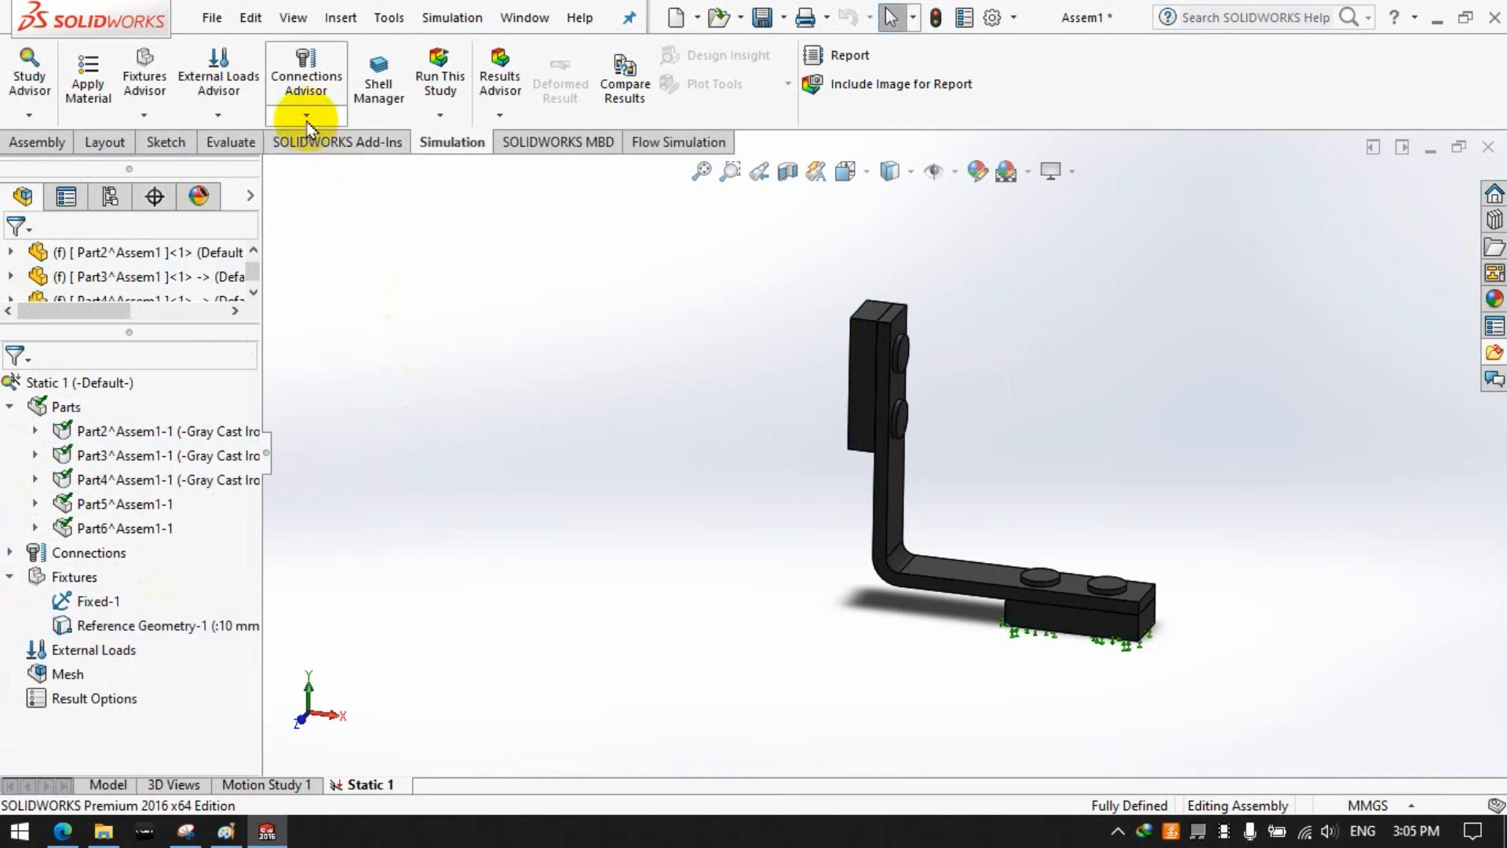
{"action": "left_click", "coordinate": [218, 115]}
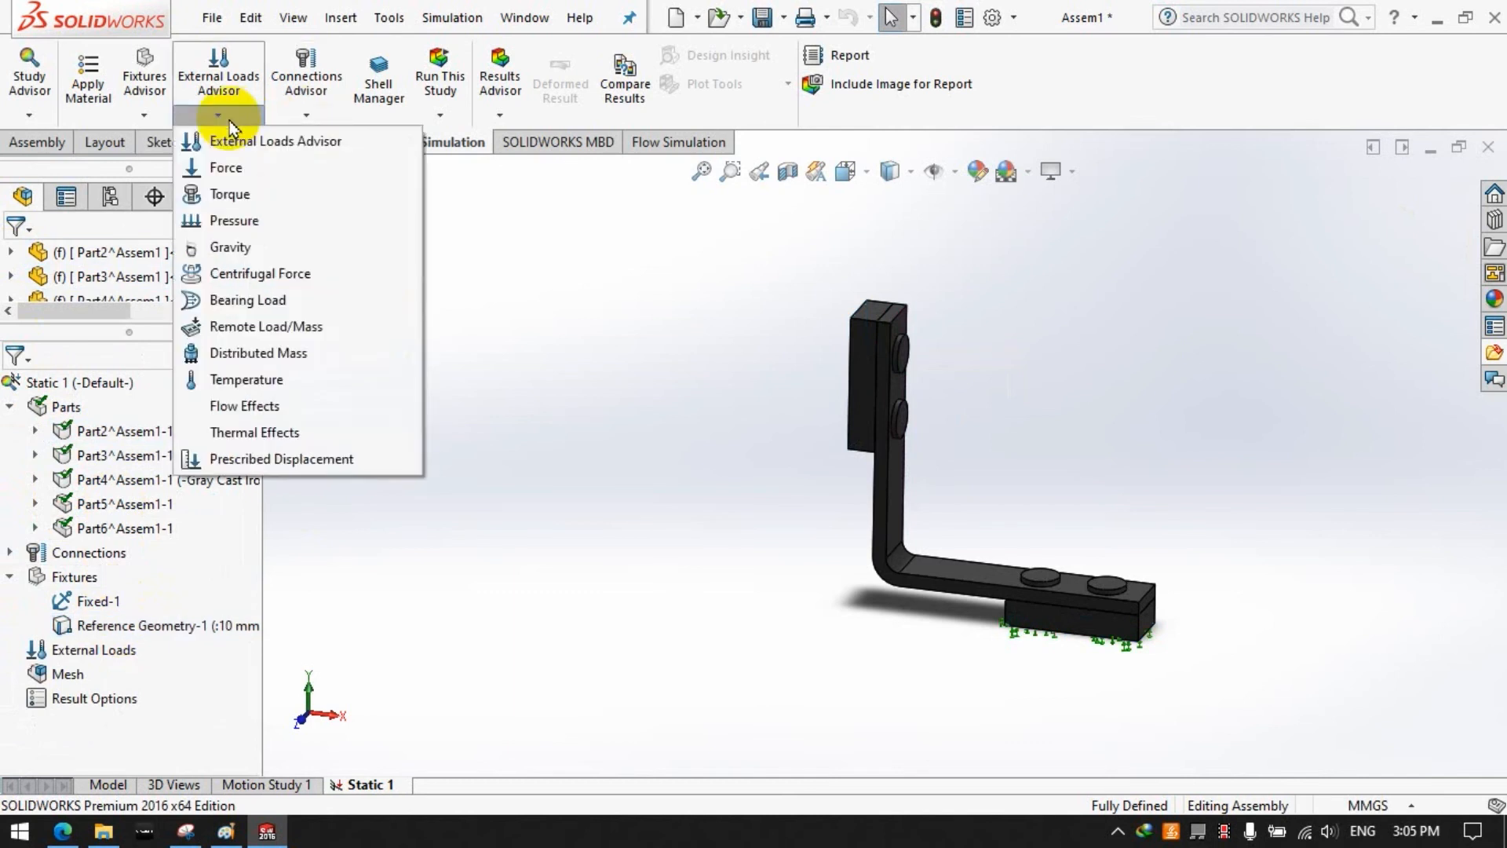
{"action": "left_click", "coordinate": [145, 118]}
{"action": "left_click", "coordinate": [144, 115]}
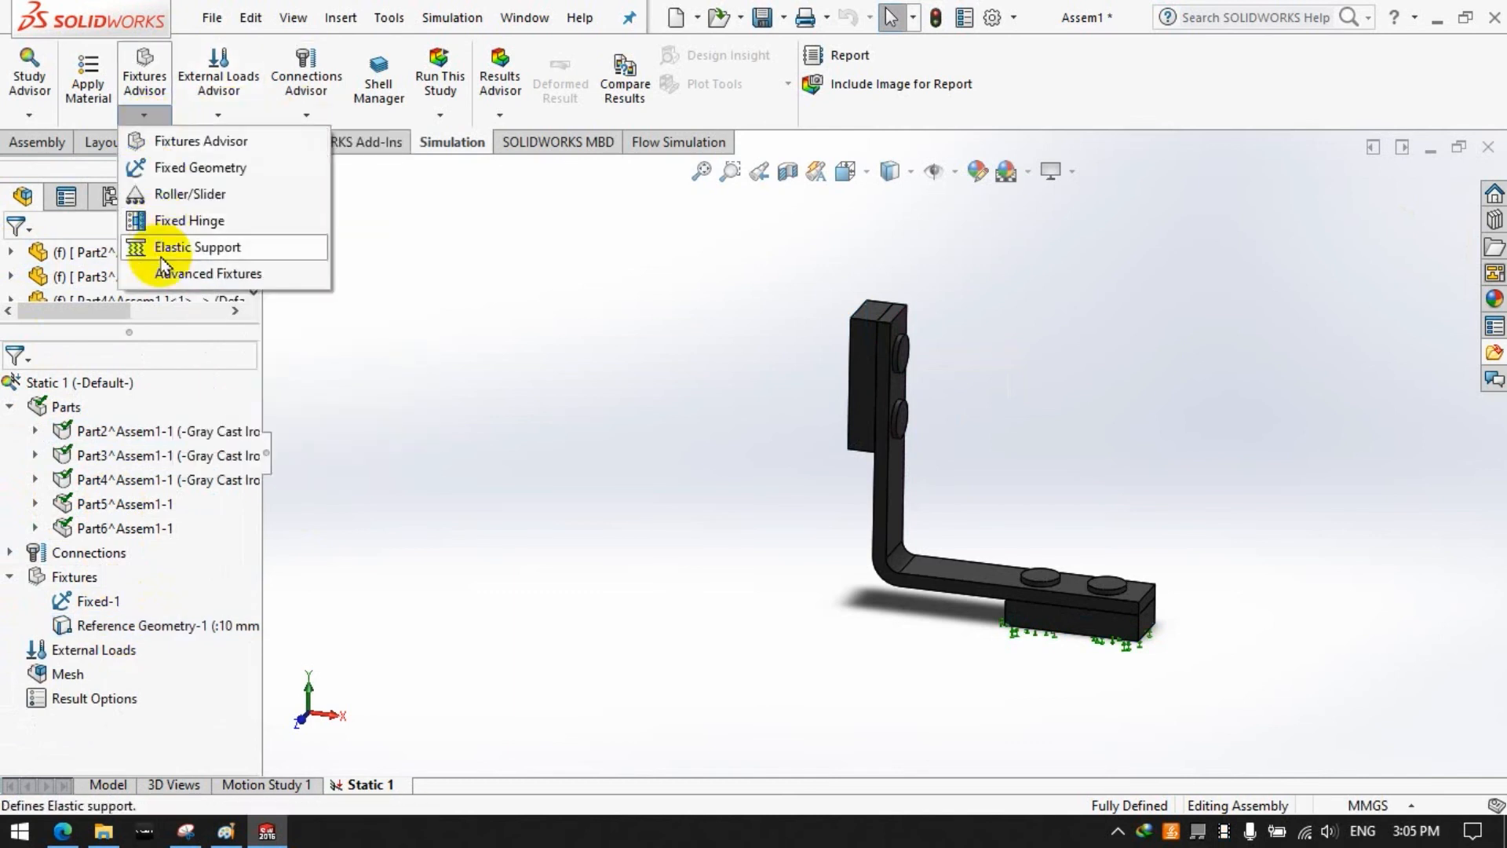
{"action": "left_click", "coordinate": [306, 117]}
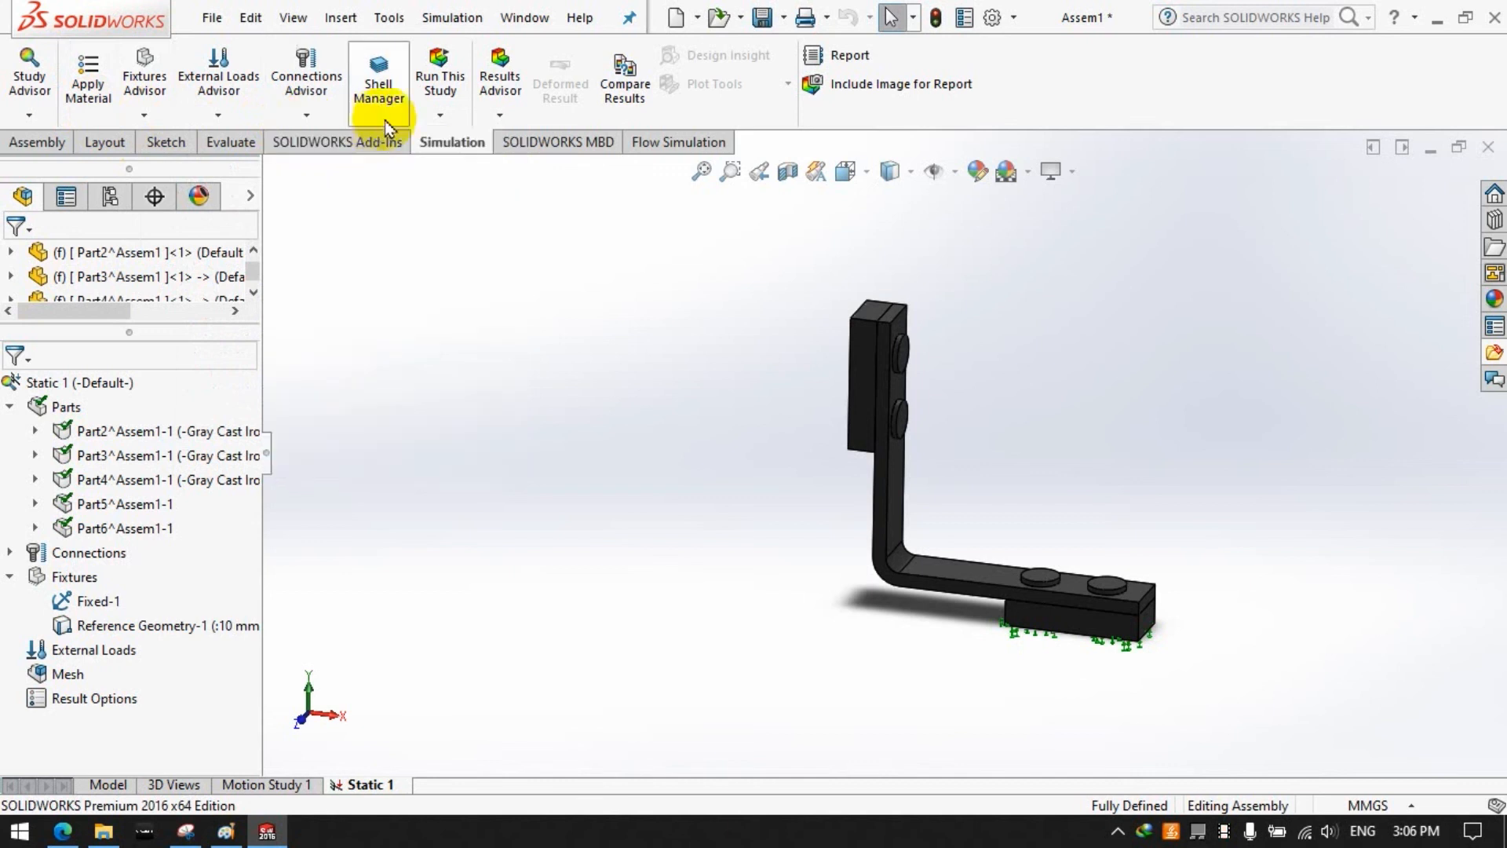
Step: Mesh the assembly at the default mesh density and run the static study
{"action": "left_click", "coordinate": [440, 115]}
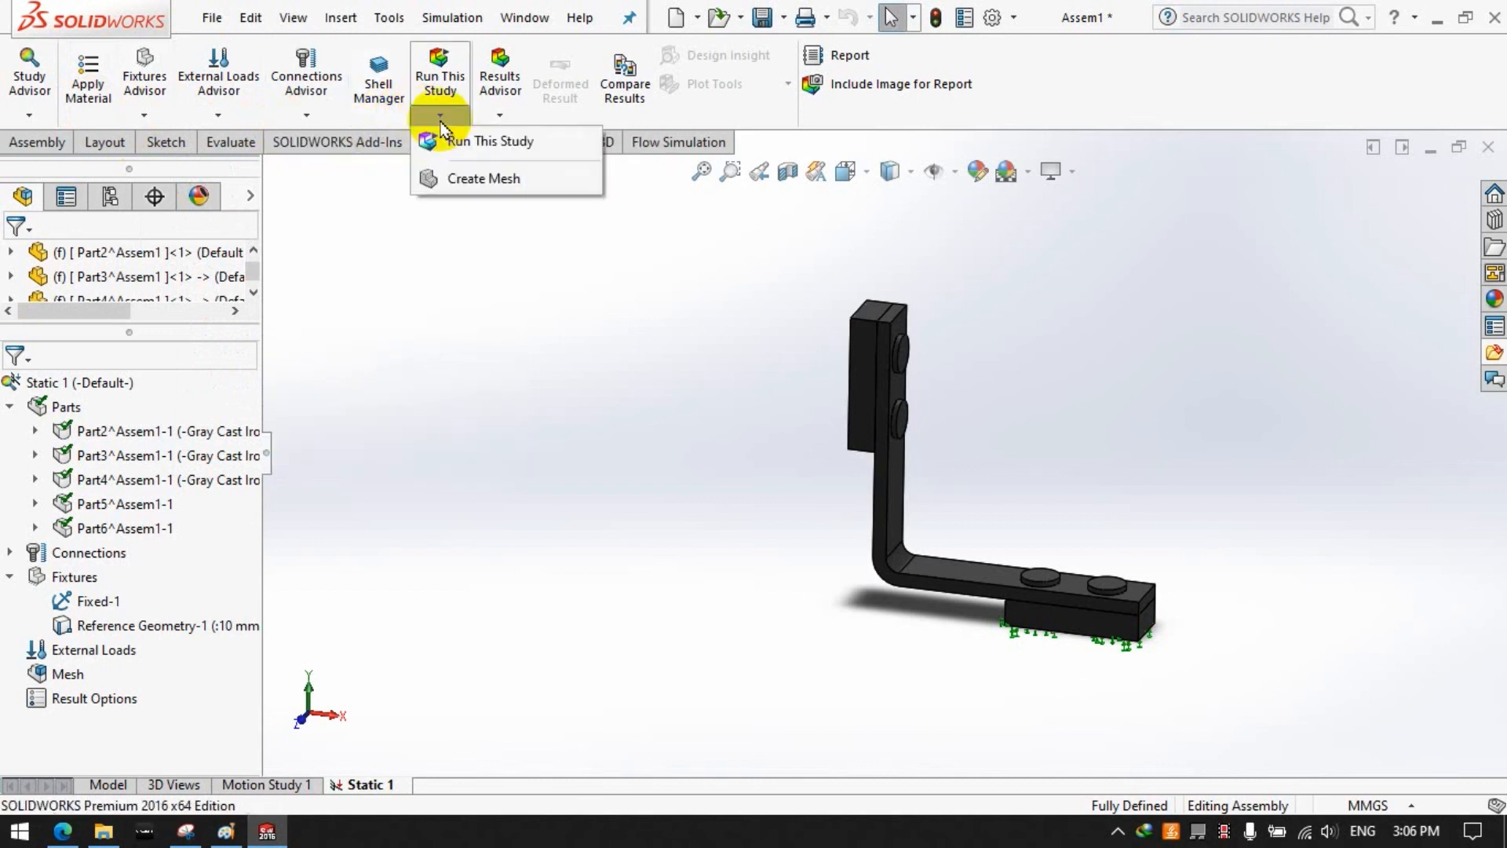
{"action": "left_click", "coordinate": [467, 179]}
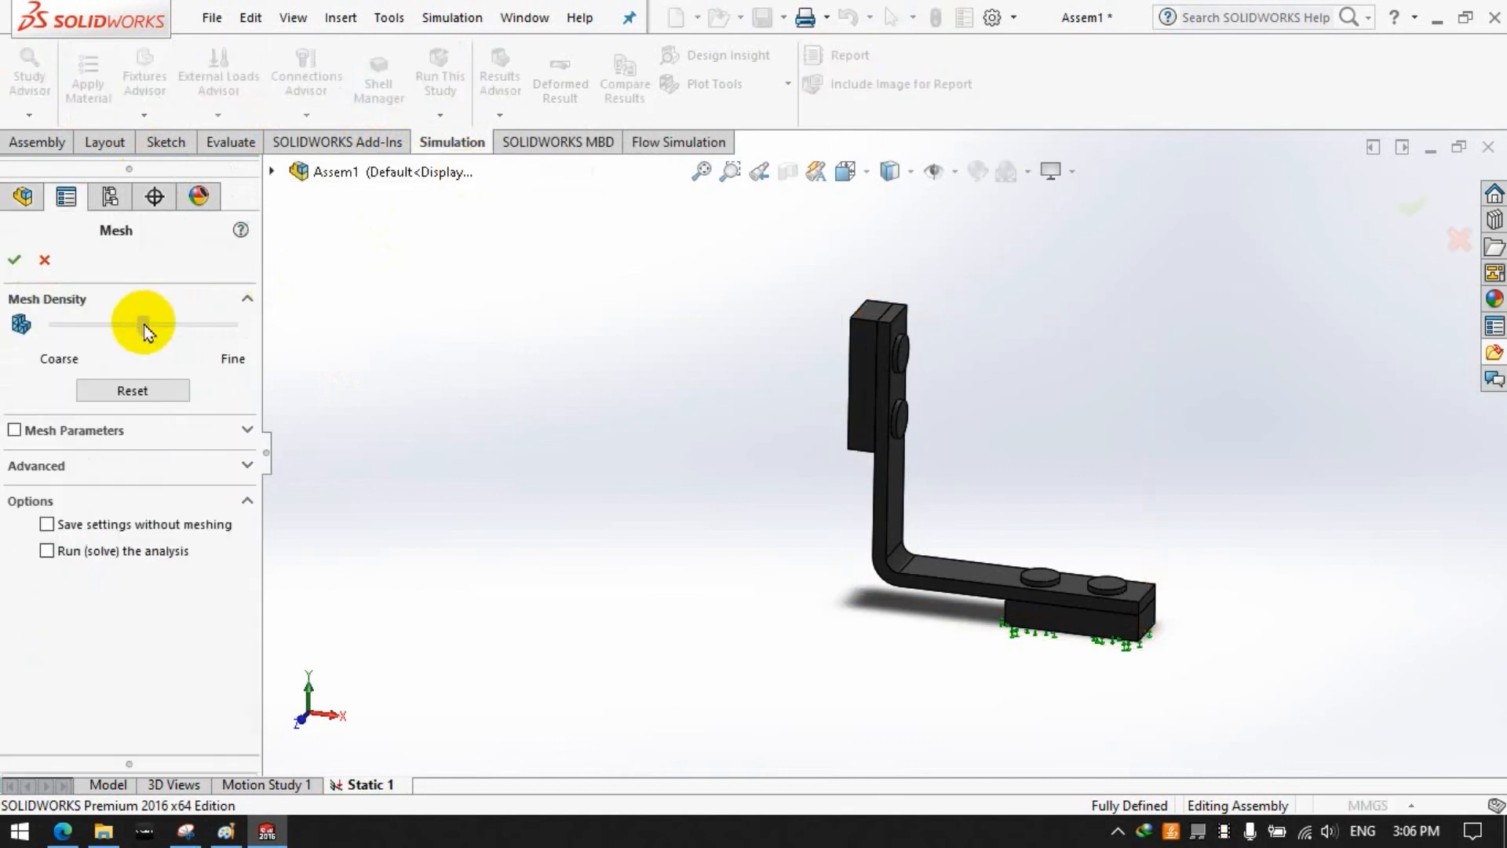
{"action": "left_click", "coordinate": [14, 259]}
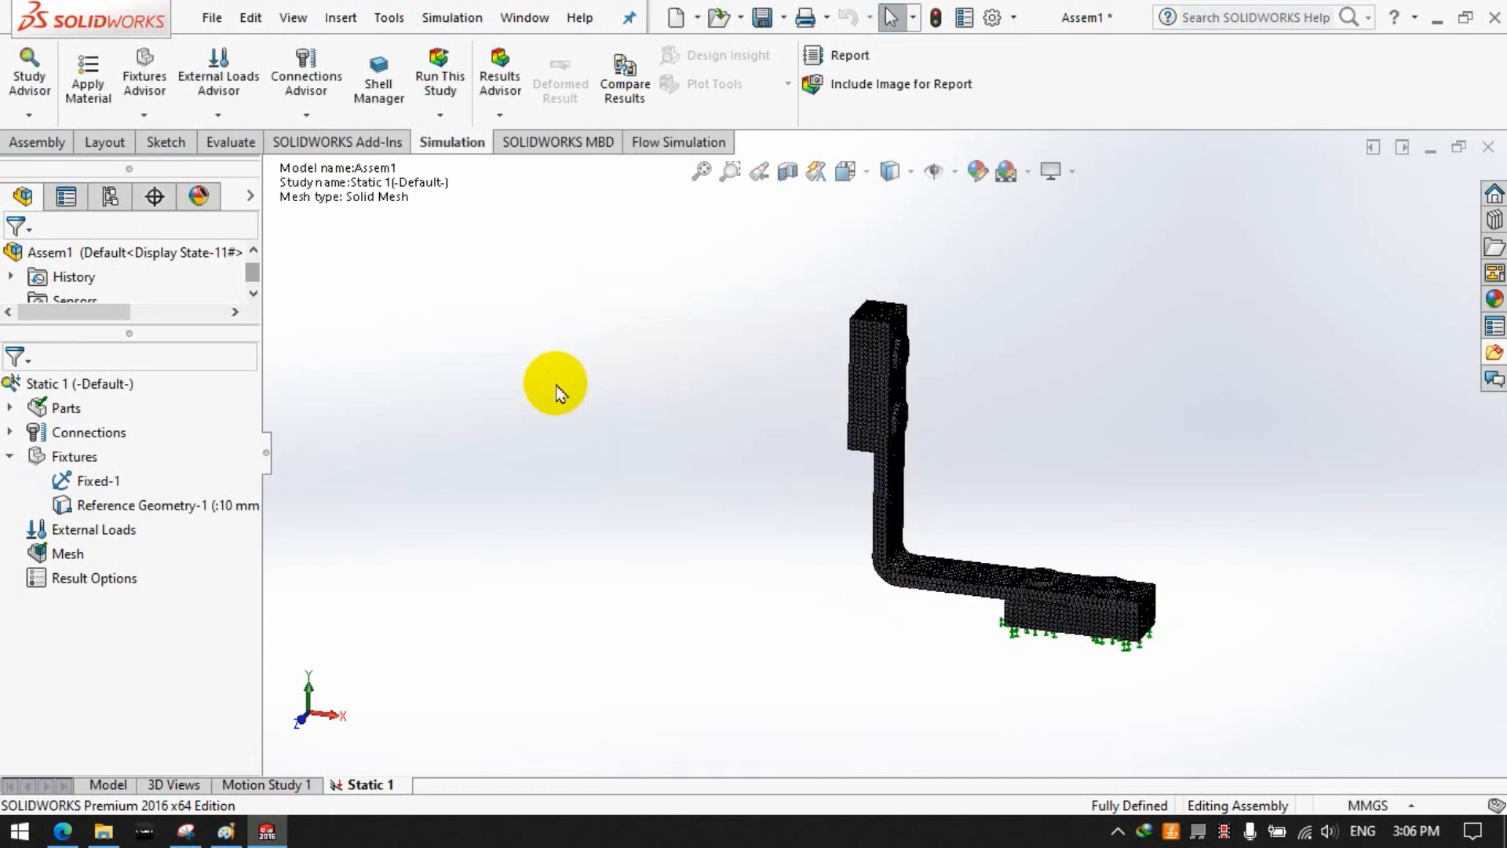
{"action": "left_click", "coordinate": [440, 76]}
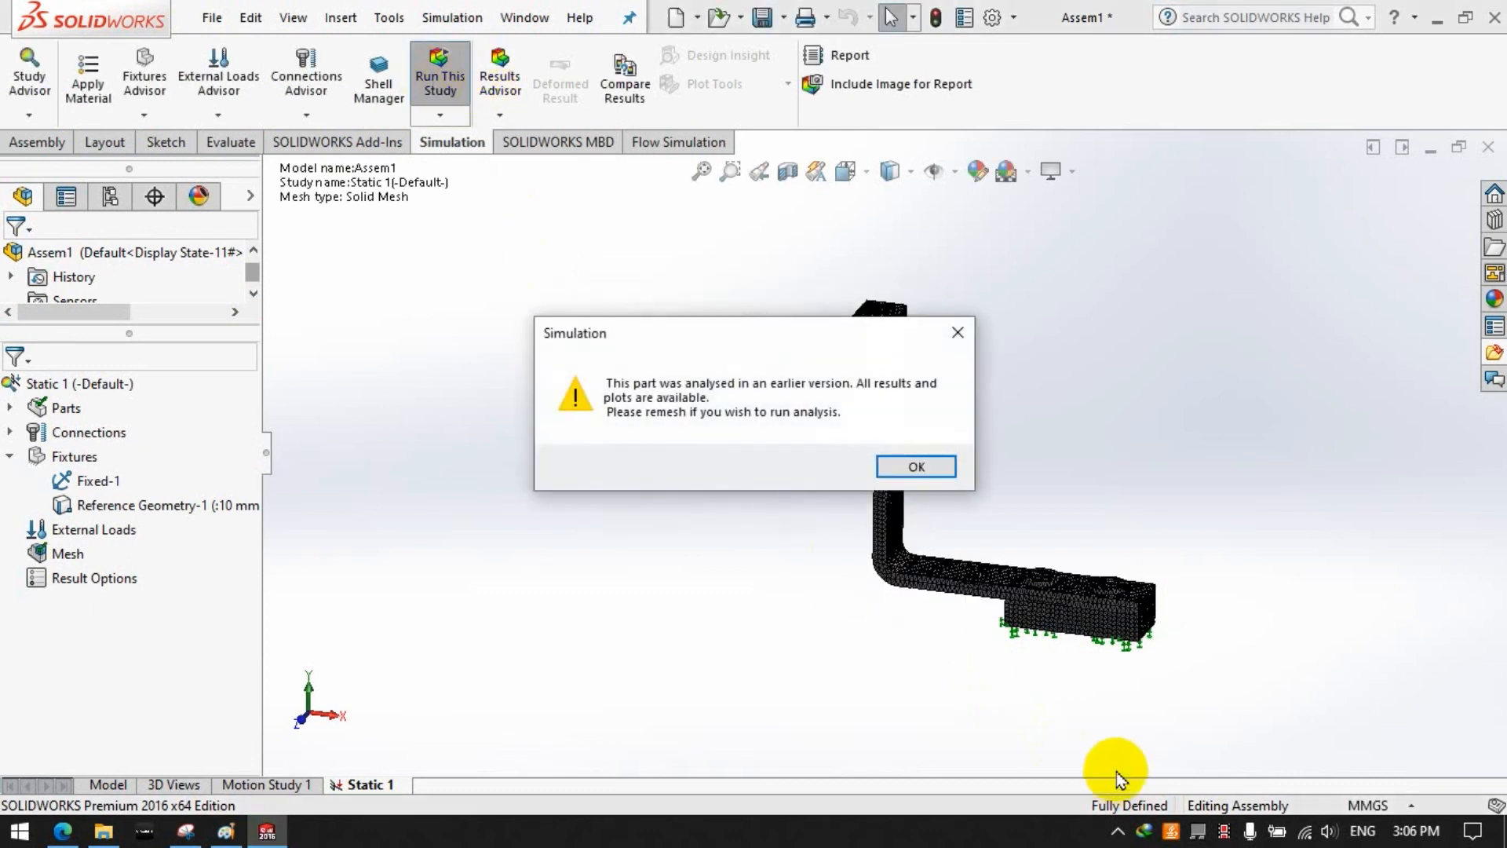
{"action": "left_click", "coordinate": [917, 467]}
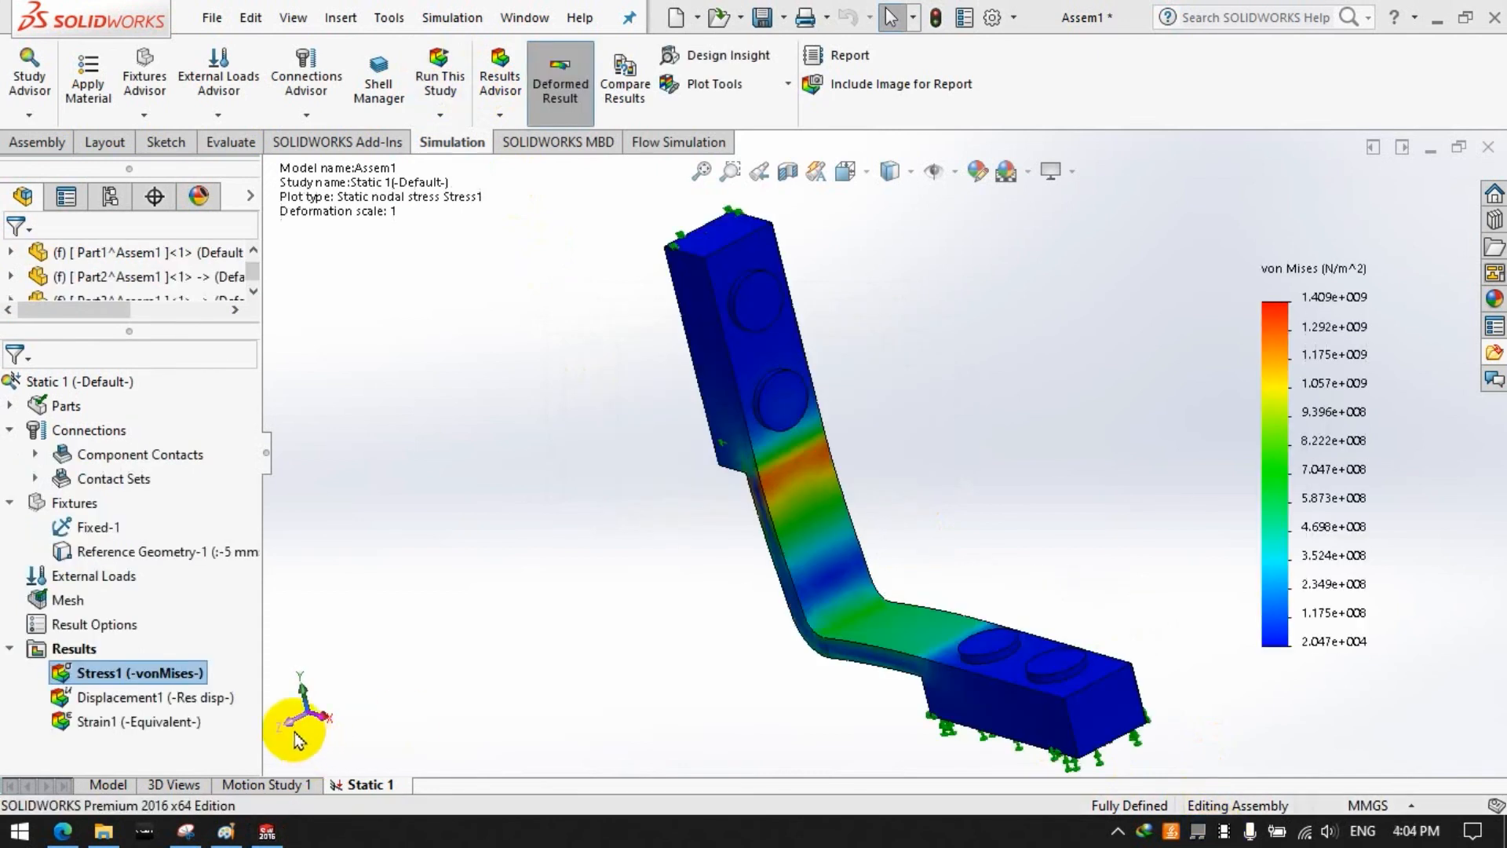
Step: Examine the displacement, strain and von Mises stress plots of the deformed bracket in the front view
{"action": "left_click", "coordinate": [297, 738]}
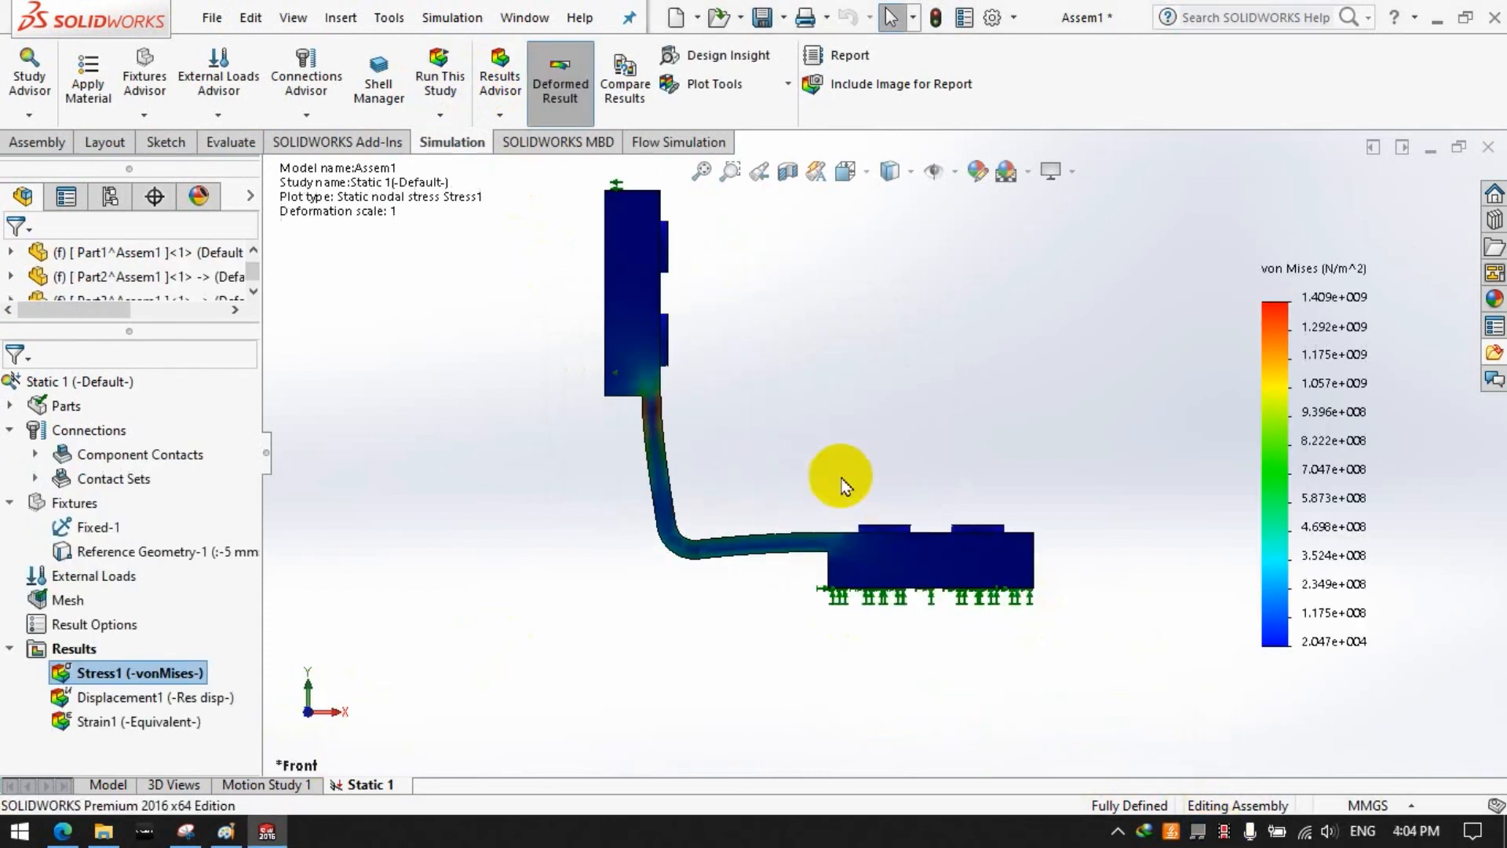
{"action": "double_click", "coordinate": [110, 698]}
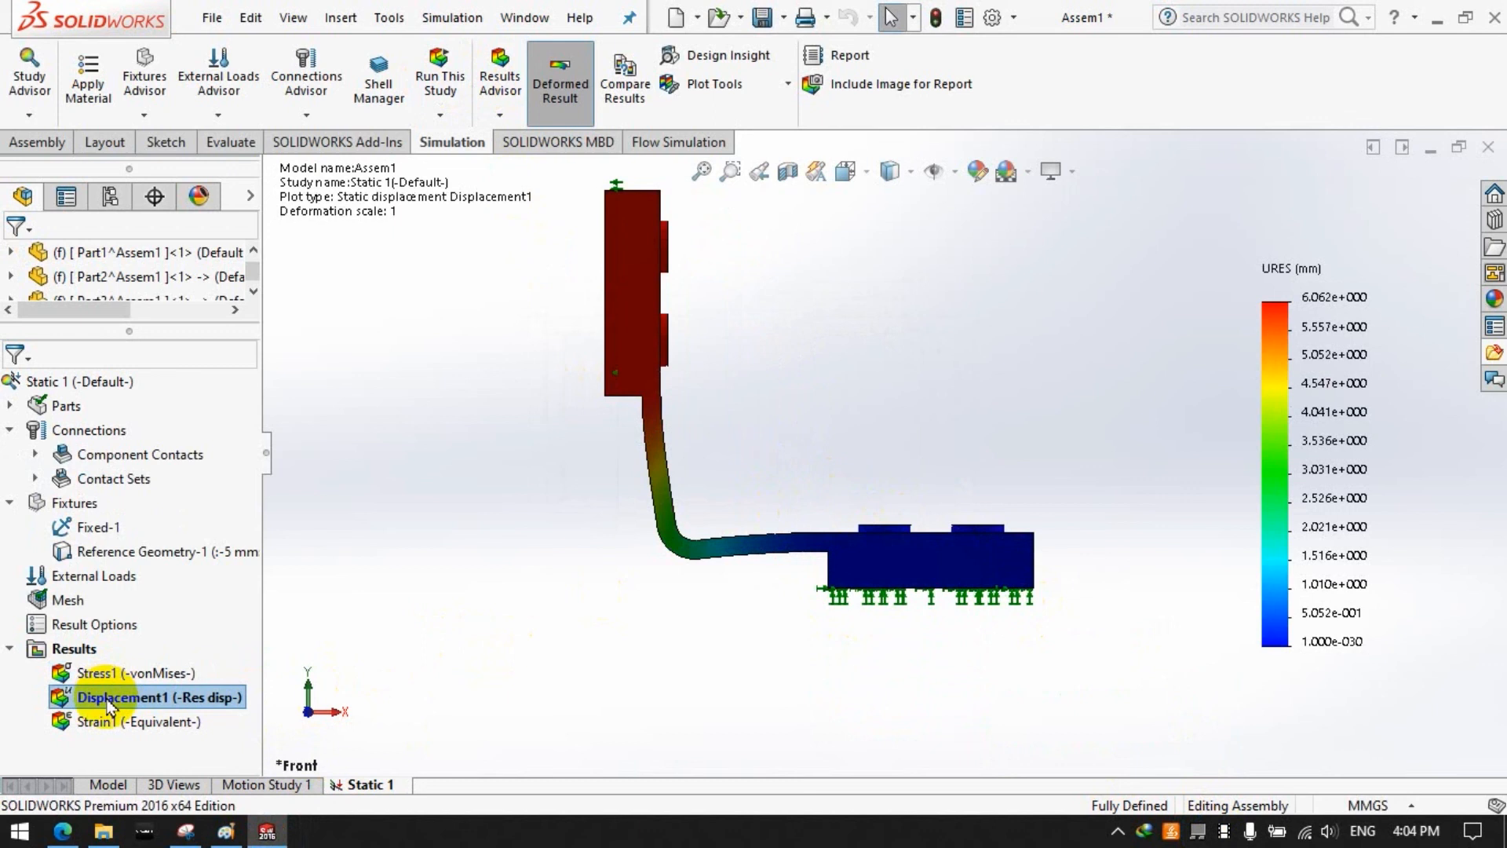
{"action": "double_click", "coordinate": [106, 729]}
{"action": "double_click", "coordinate": [102, 675]}
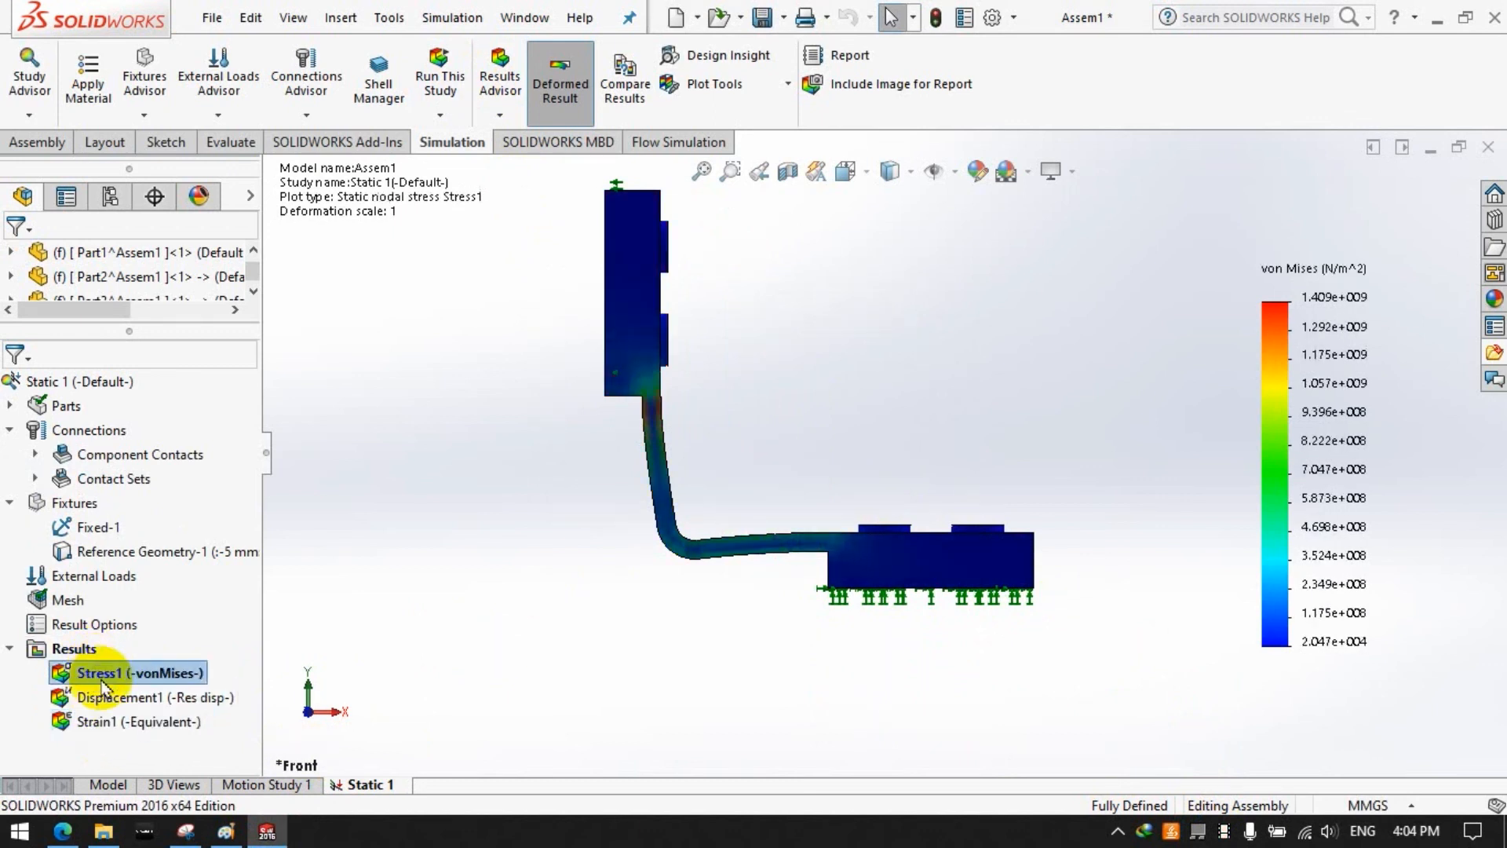
Step: Play the deformation animation of the von Mises stress plot in an angled view, then close it
{"action": "middle_click_drag", "start_coordinate": [740, 461], "coordinate": [777, 310]}
{"action": "right_click", "coordinate": [157, 675]}
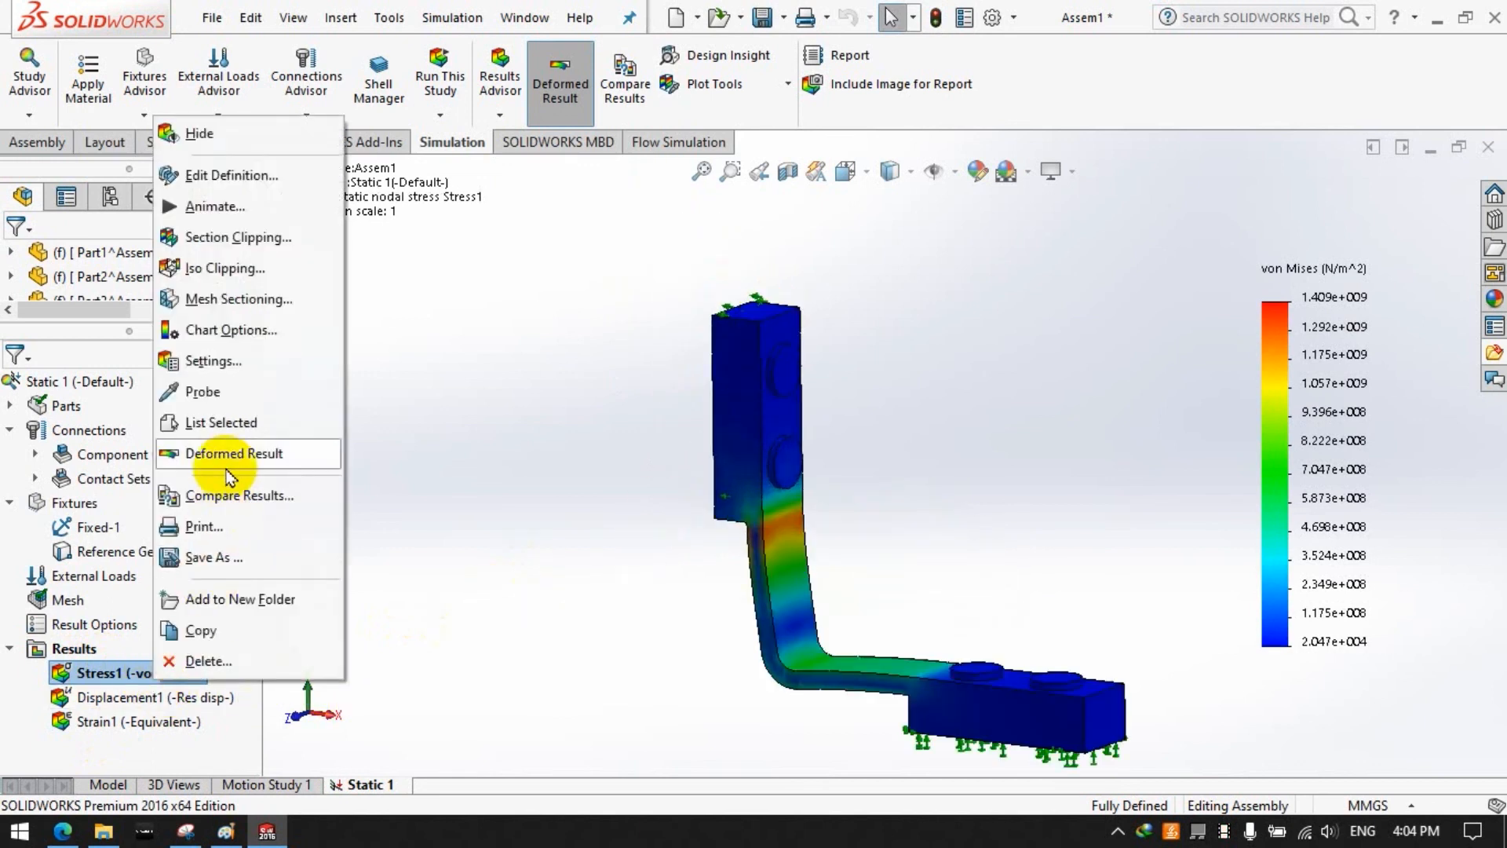
{"action": "left_click", "coordinate": [223, 209]}
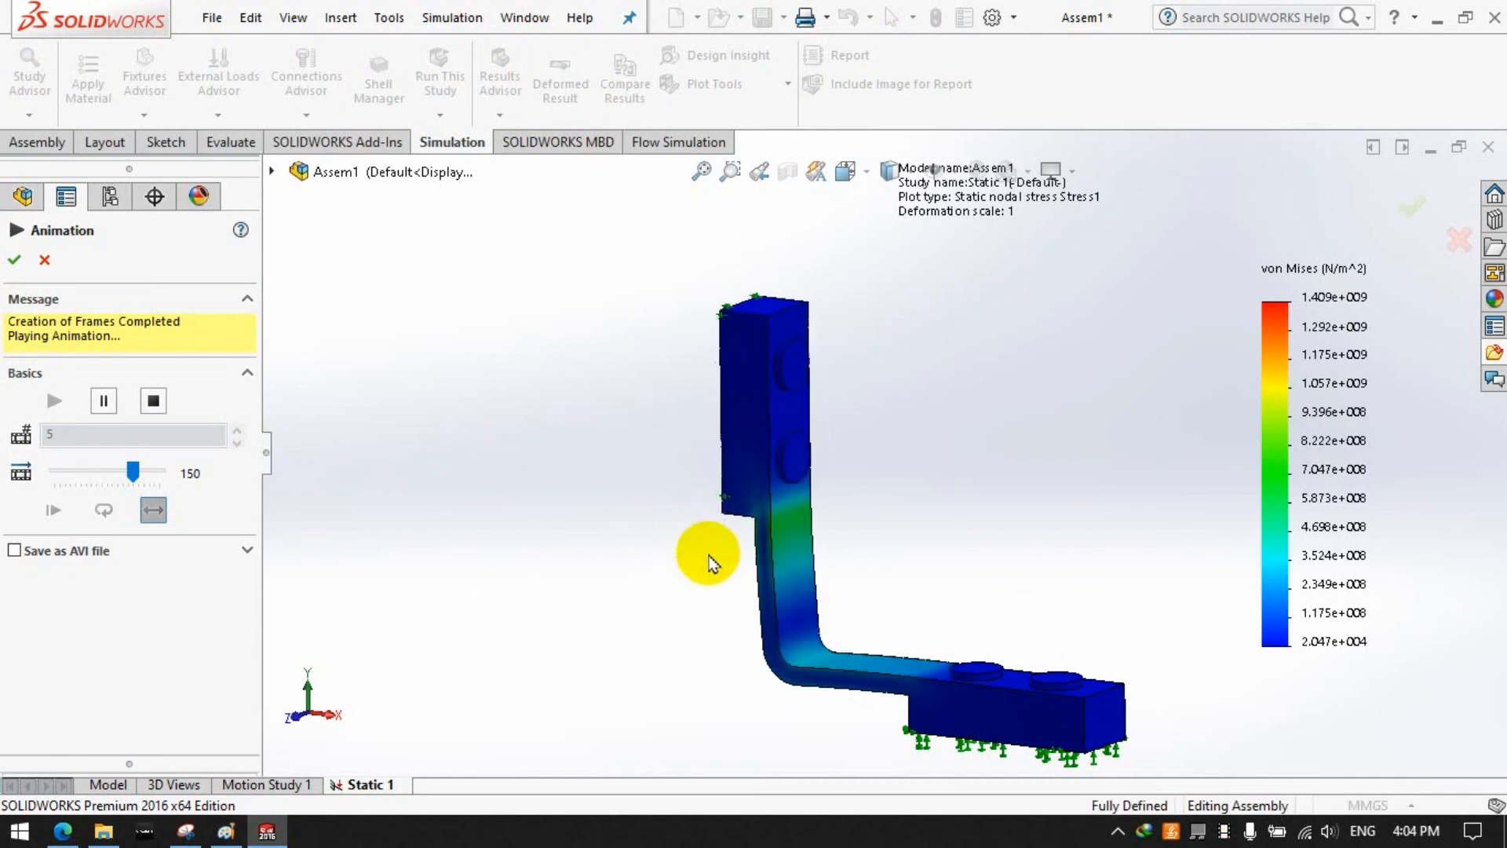
{"action": "scroll", "coordinate": [916, 532], "scroll_direction": "up", "scroll_amount": 4}
{"action": "scroll", "coordinate": [916, 532], "scroll_direction": "down", "scroll_amount": 2}
{"action": "left_click", "coordinate": [44, 260]}
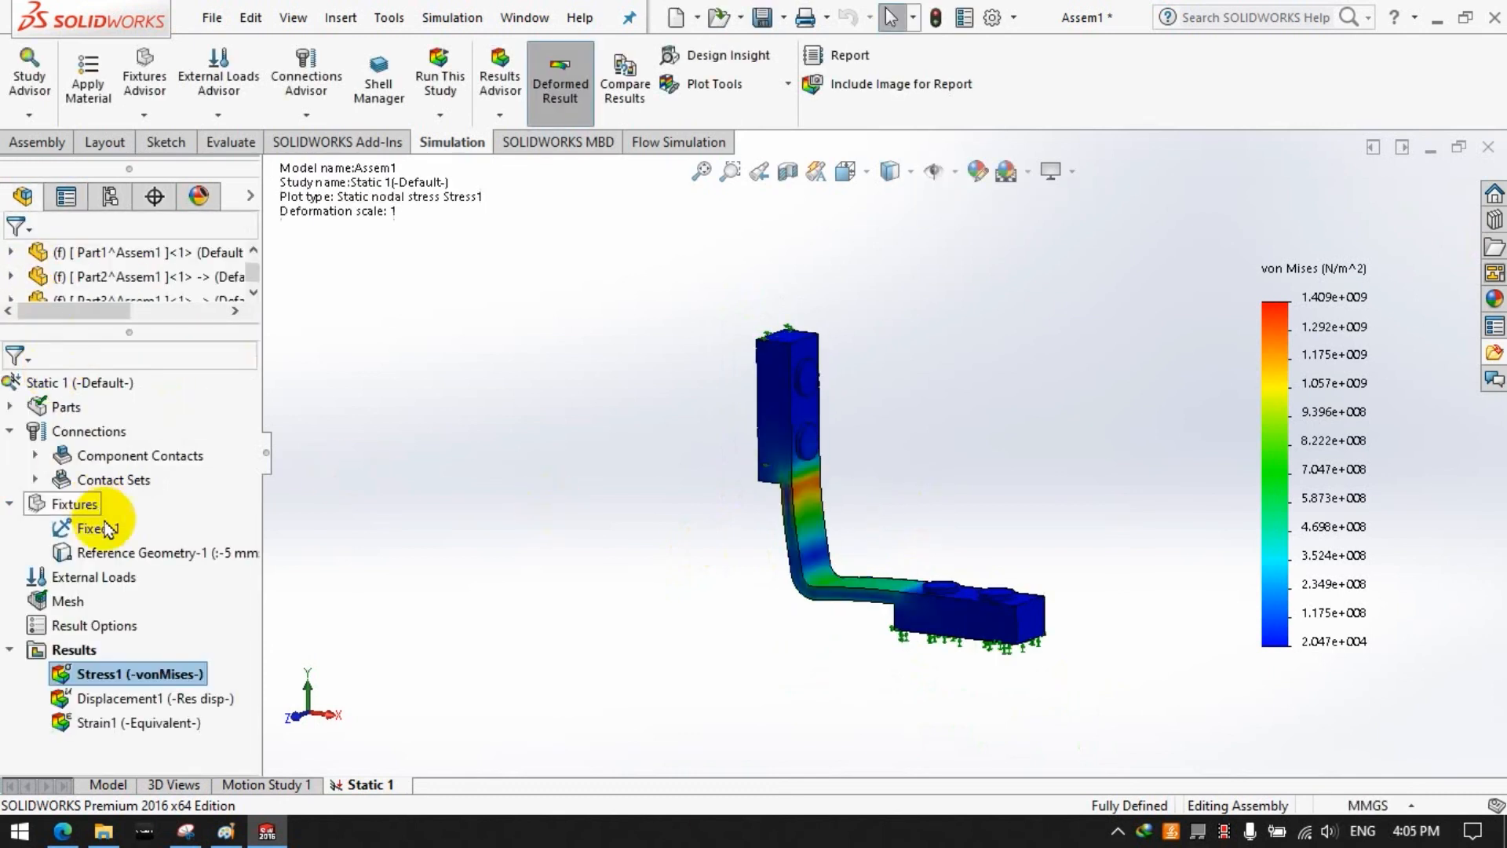
Step: Review the displacement and strain results in the angled view and return to the von Mises stress plot
{"action": "left_click", "coordinate": [139, 723]}
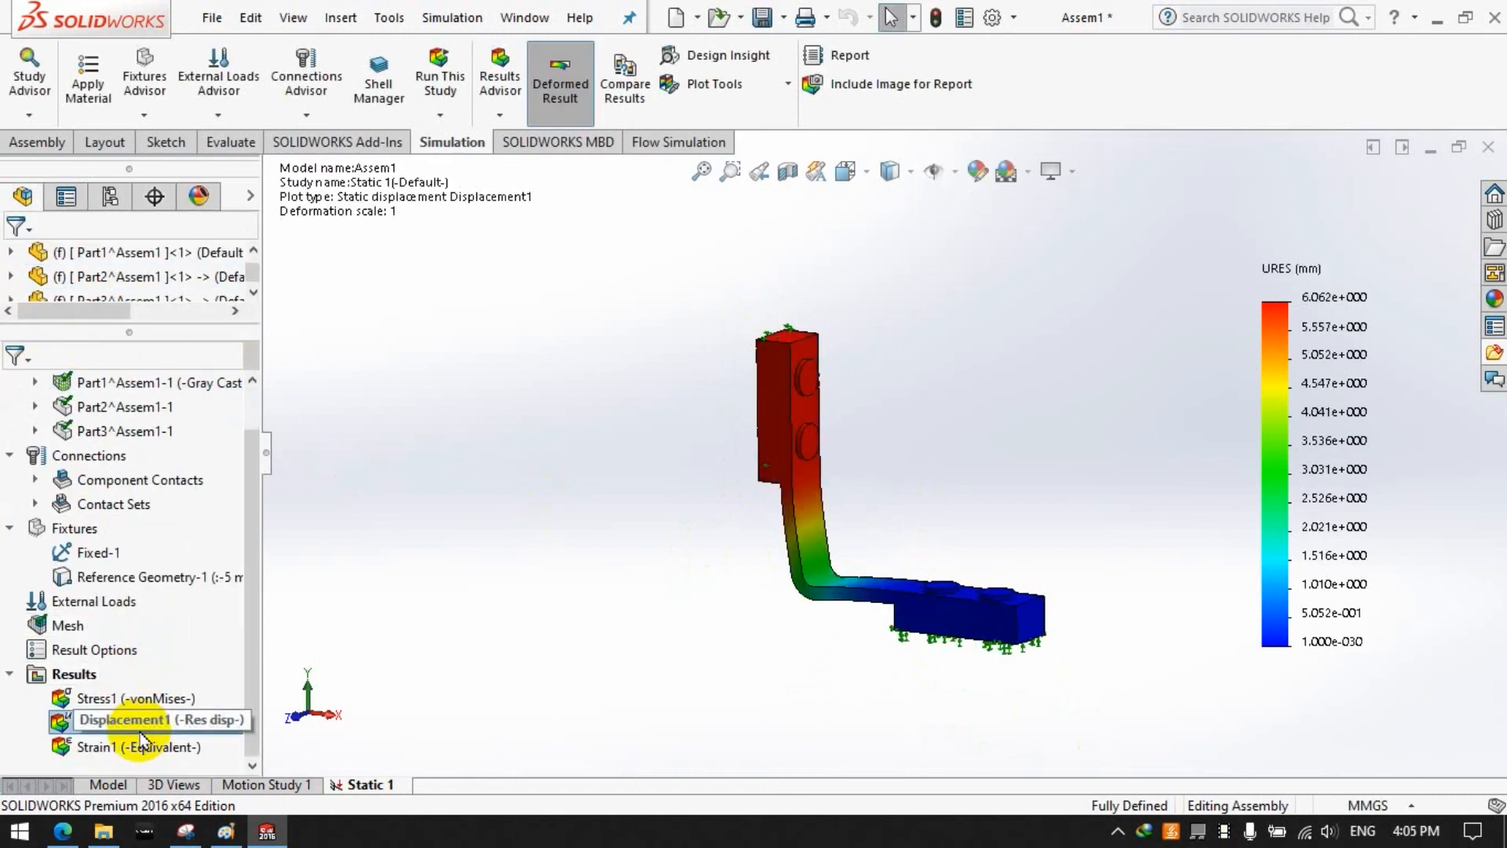
{"action": "left_click", "coordinate": [144, 748]}
{"action": "left_click", "coordinate": [143, 723]}
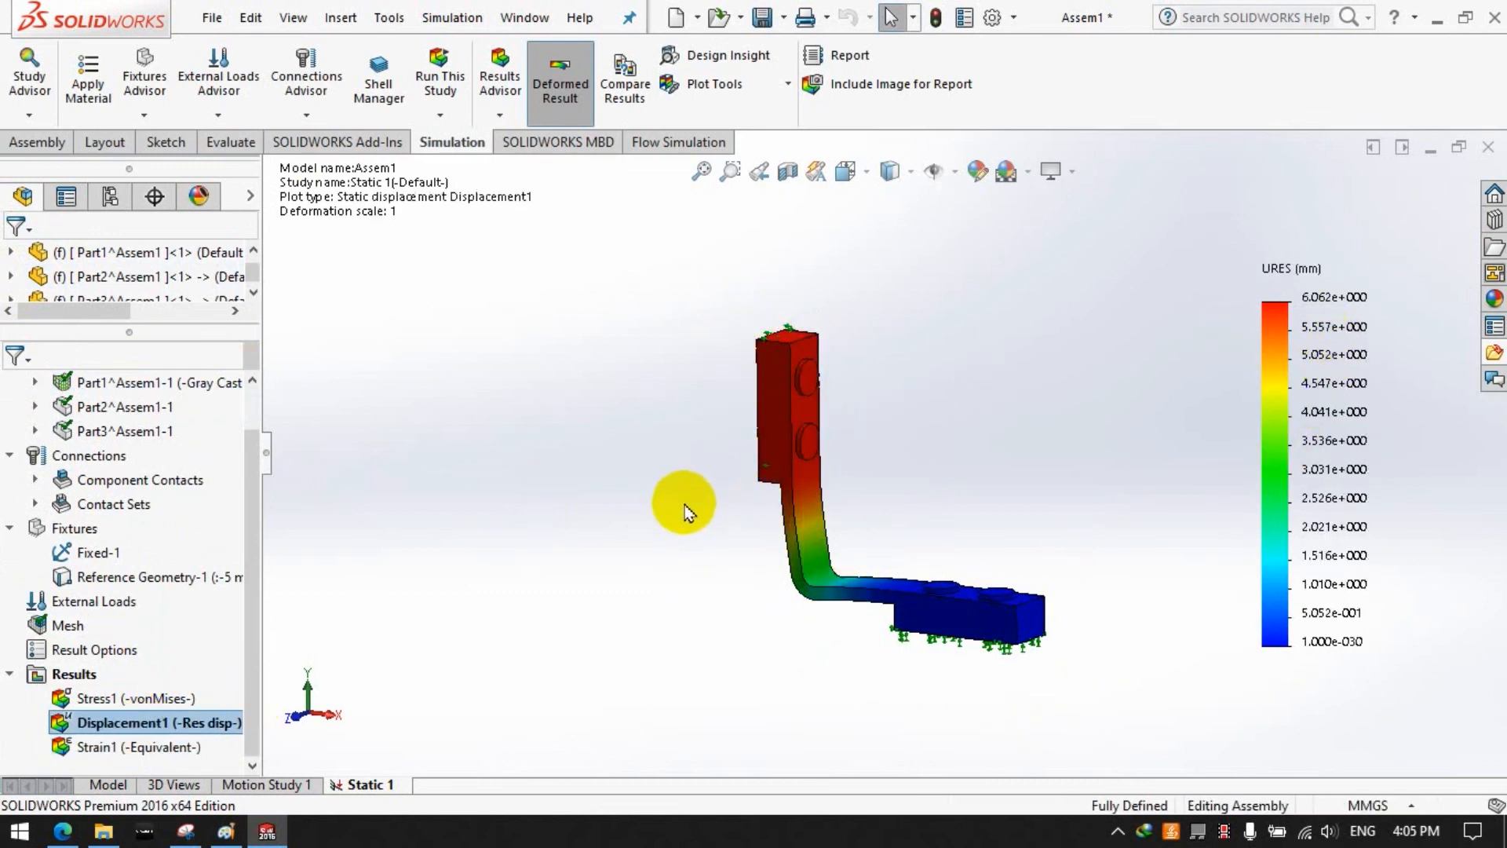
{"action": "double_click", "coordinate": [139, 698]}
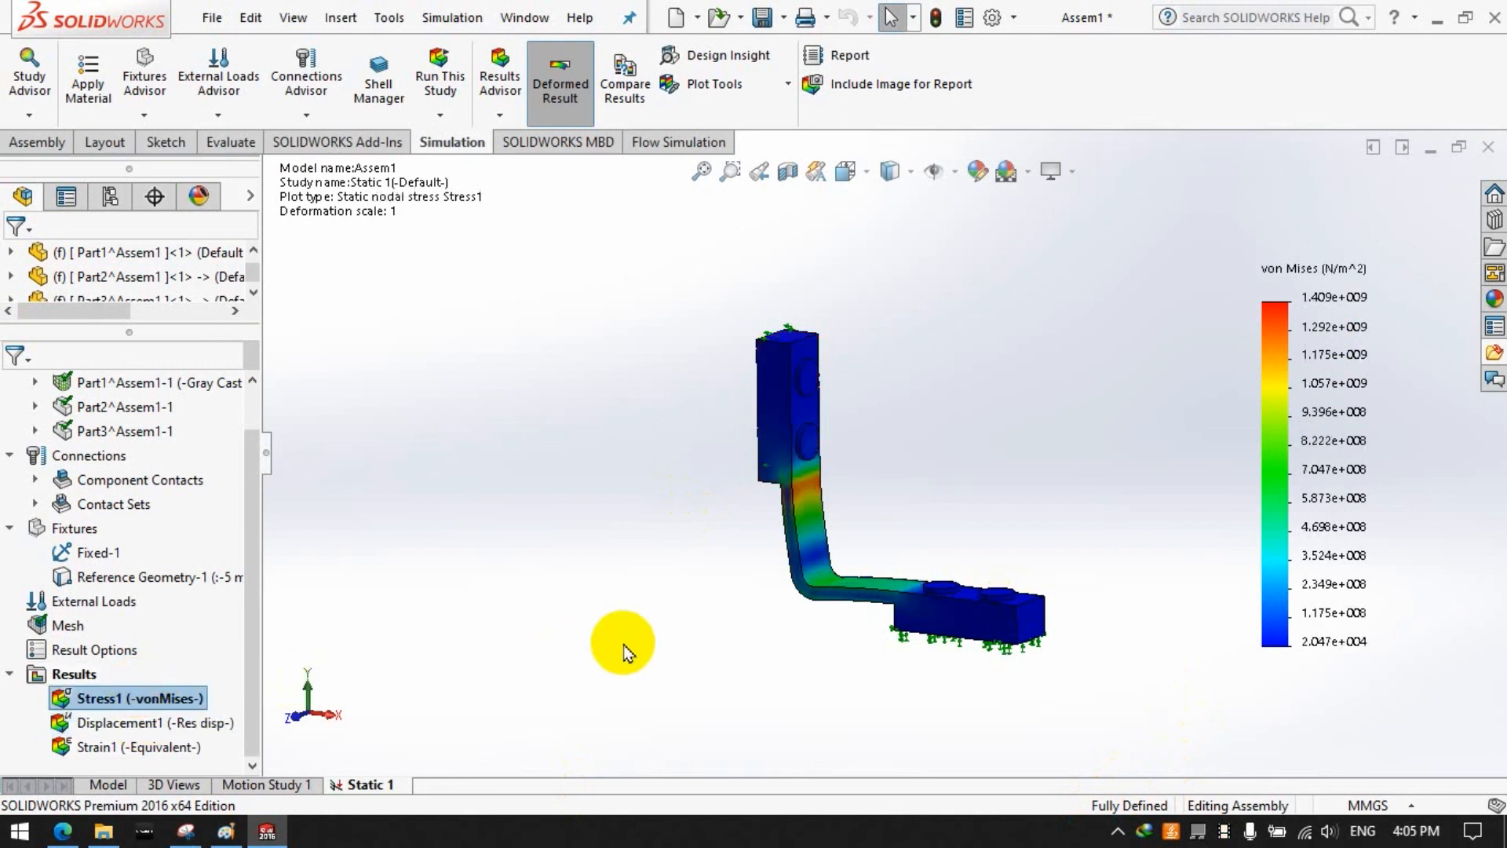